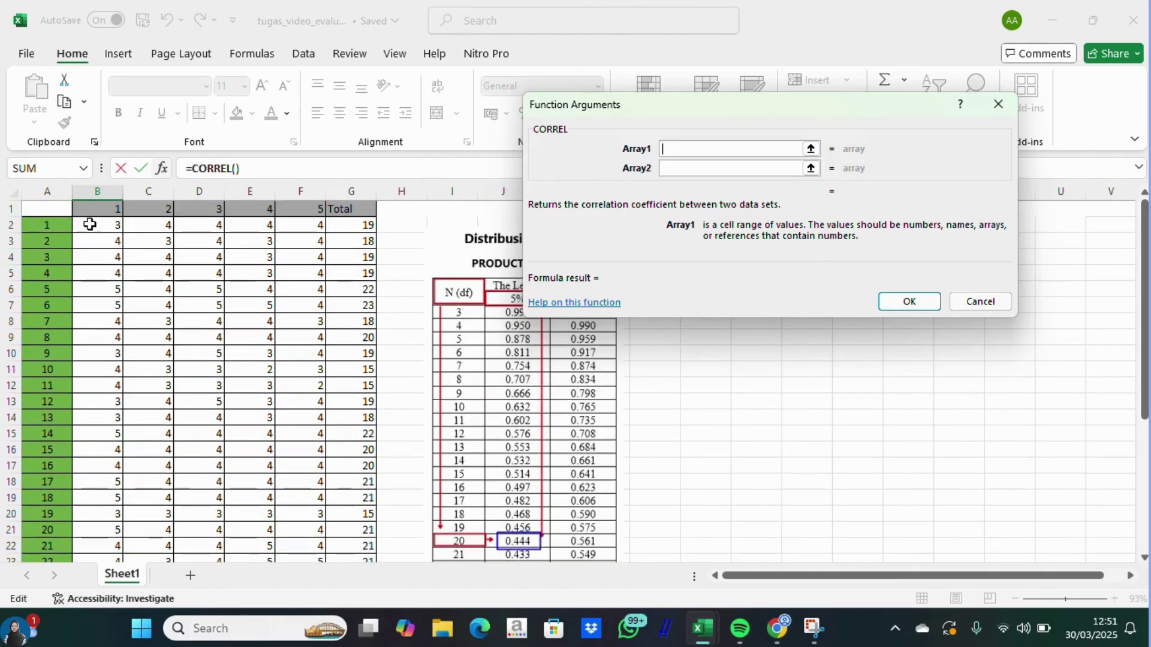
Complete the CORREL formula in B25 with item 1 scores B2:B24 as Array1 and totals G2:G24 as Array2.
left_click_drag(91, 224, 99, 313)
left_click_drag(105, 378, 113, 481)
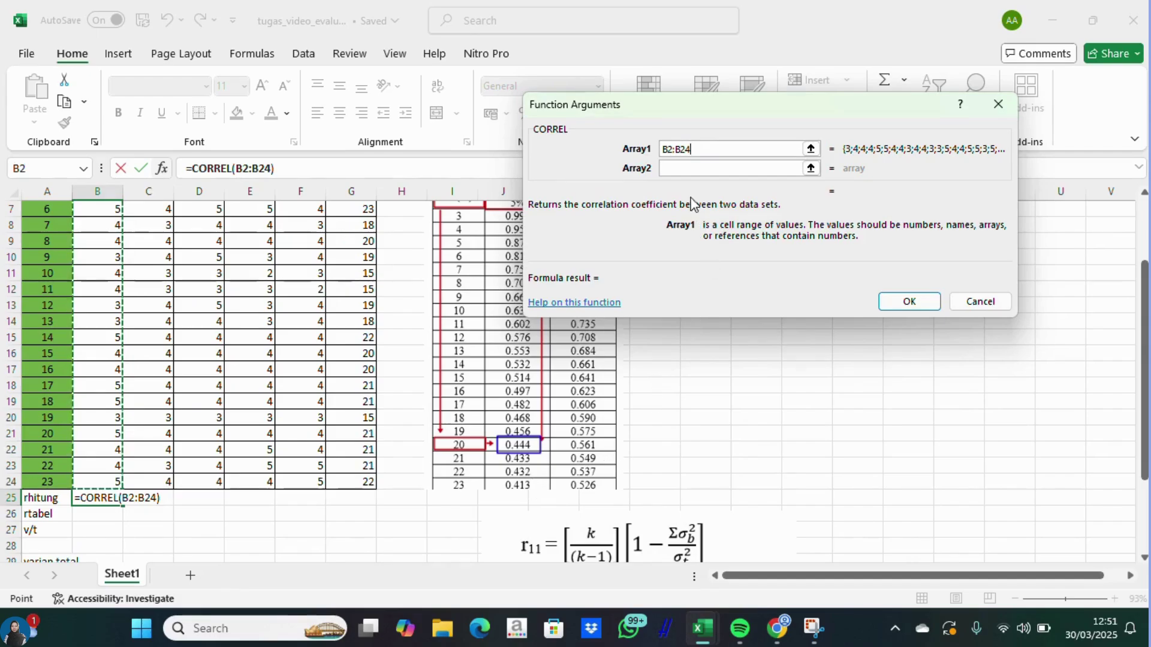
left_click(749, 169)
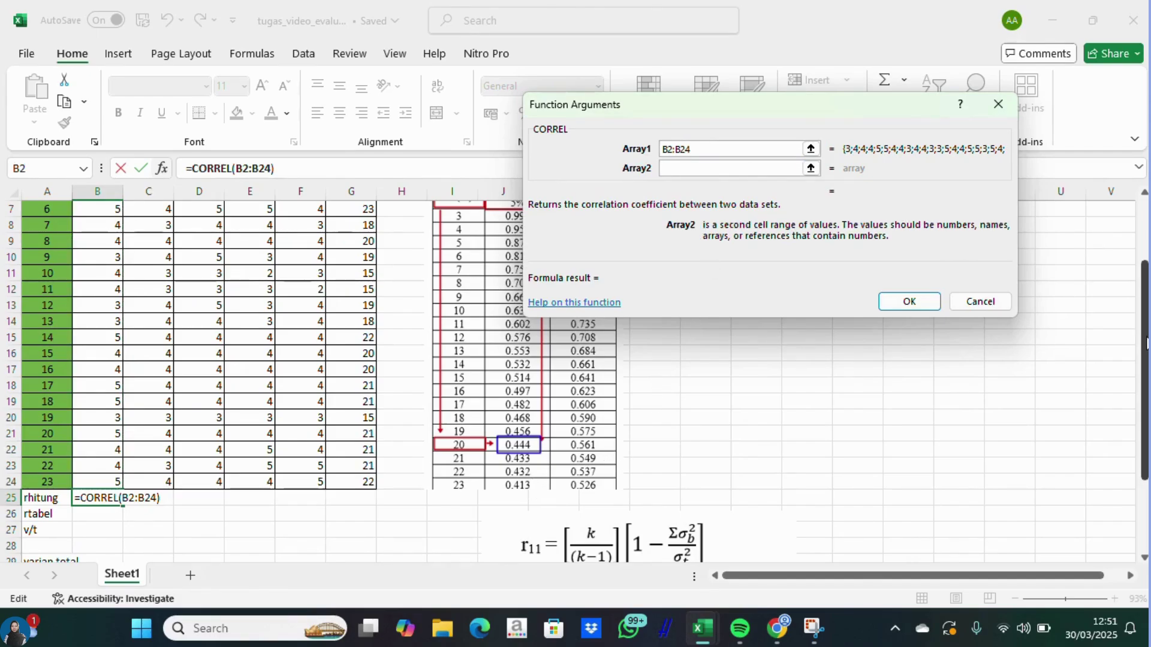
left_click_drag(1144, 339, 1145, 278)
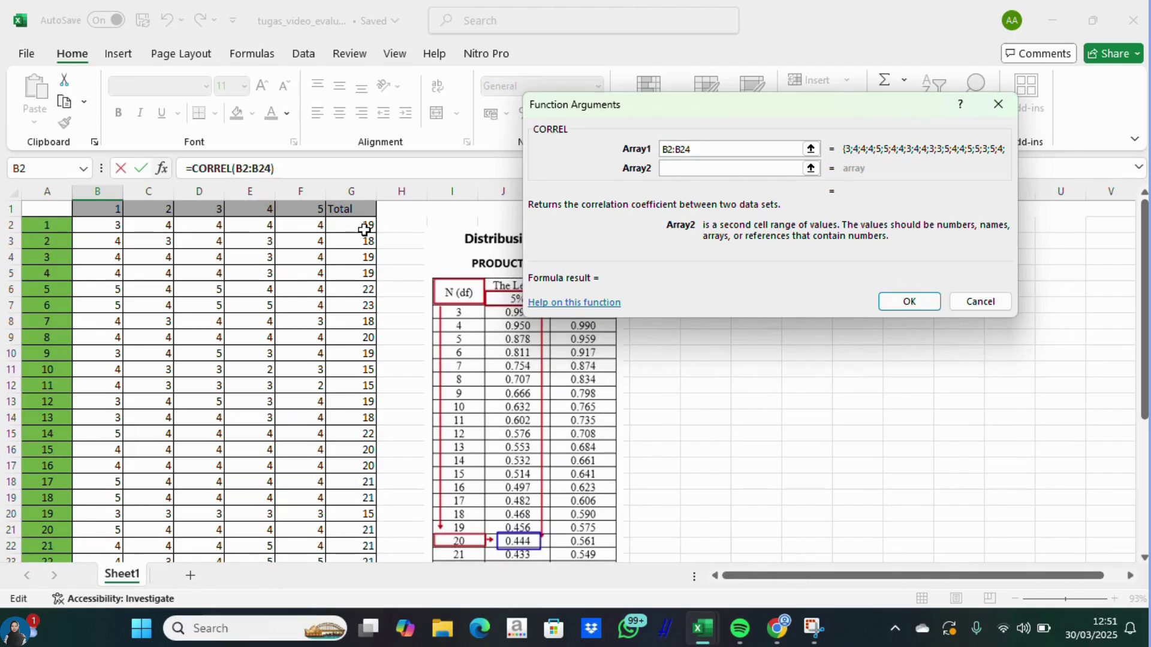
left_click_drag(361, 226, 366, 509)
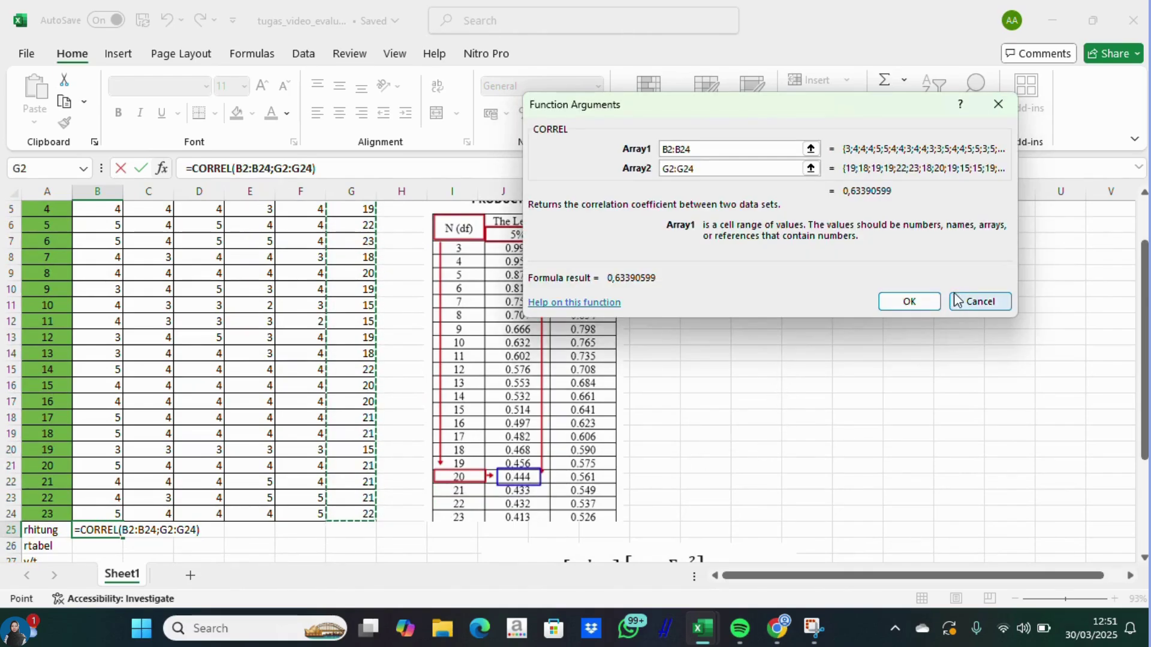
left_click(926, 304)
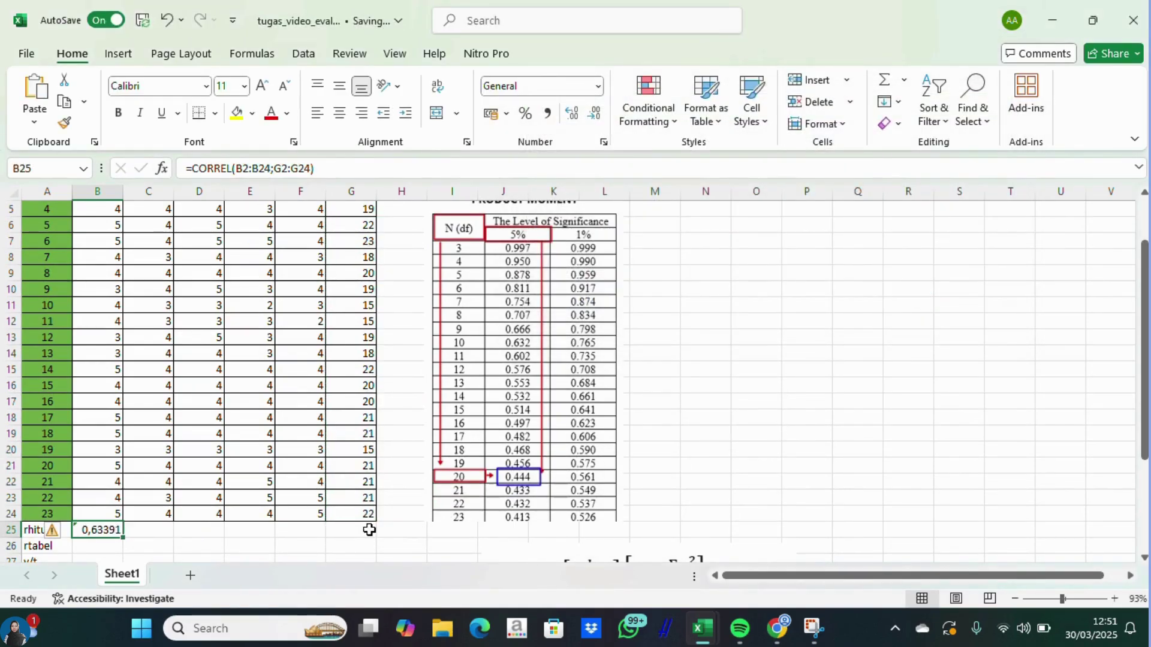
Calculate the item 2 correlation in C25 with CORREL, using C2:C24 as Array1 and totals G2:G24 as Array2.
left_click_drag(1144, 377, 1144, 334)
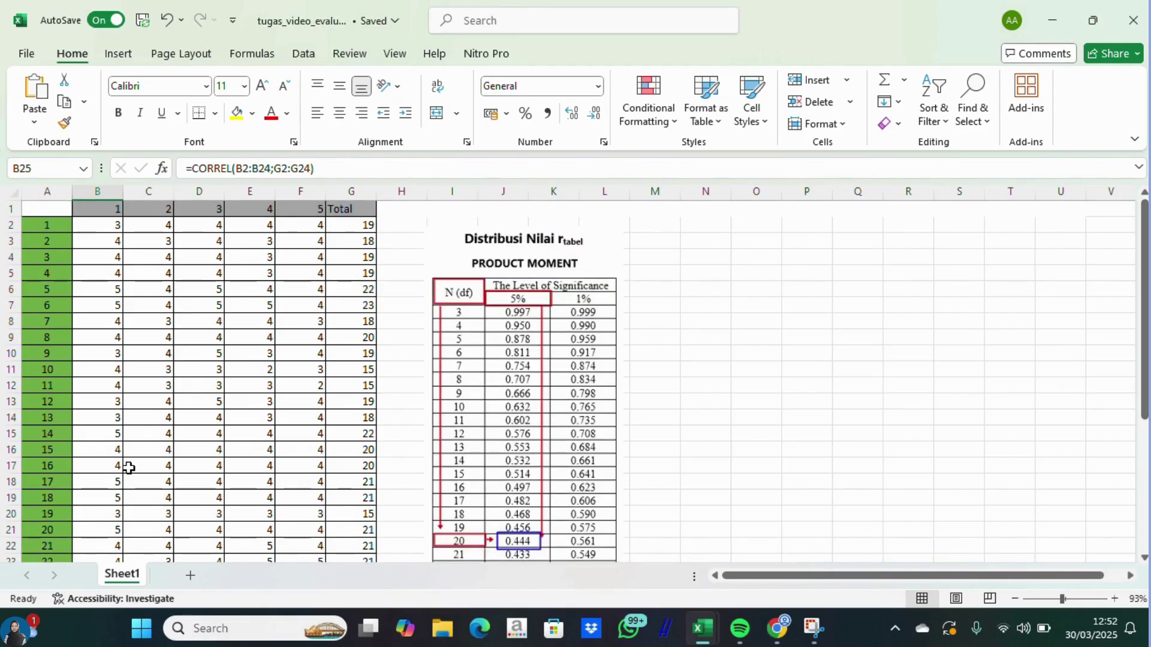
left_click_drag(1143, 378, 1144, 471)
left_click(149, 448)
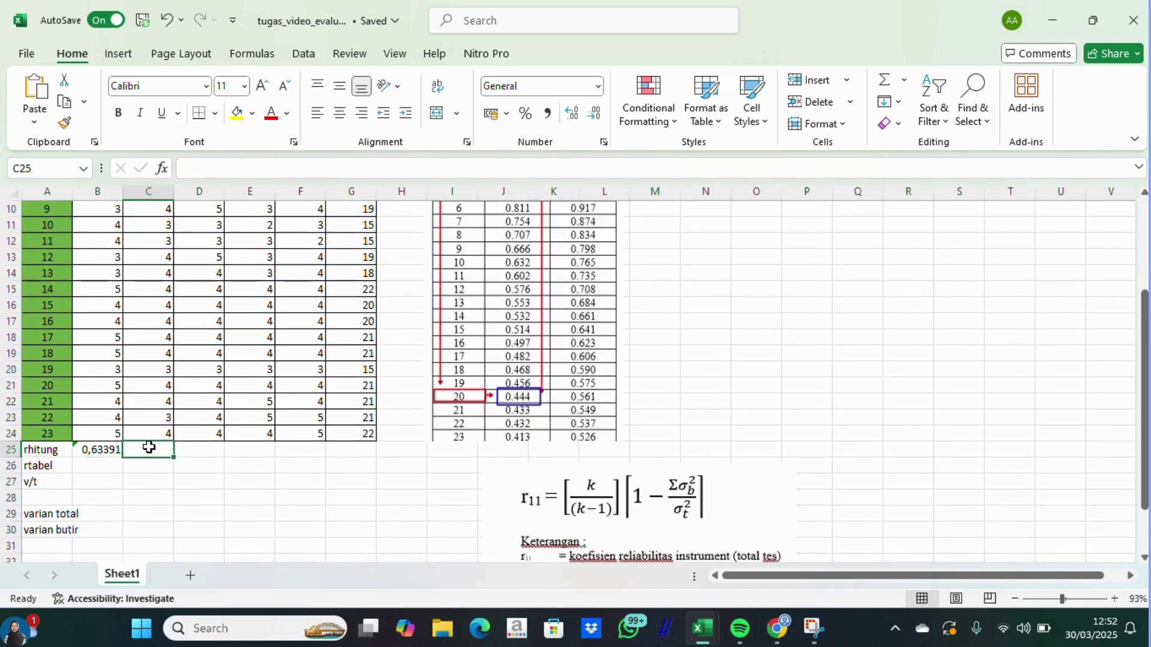
type("=")
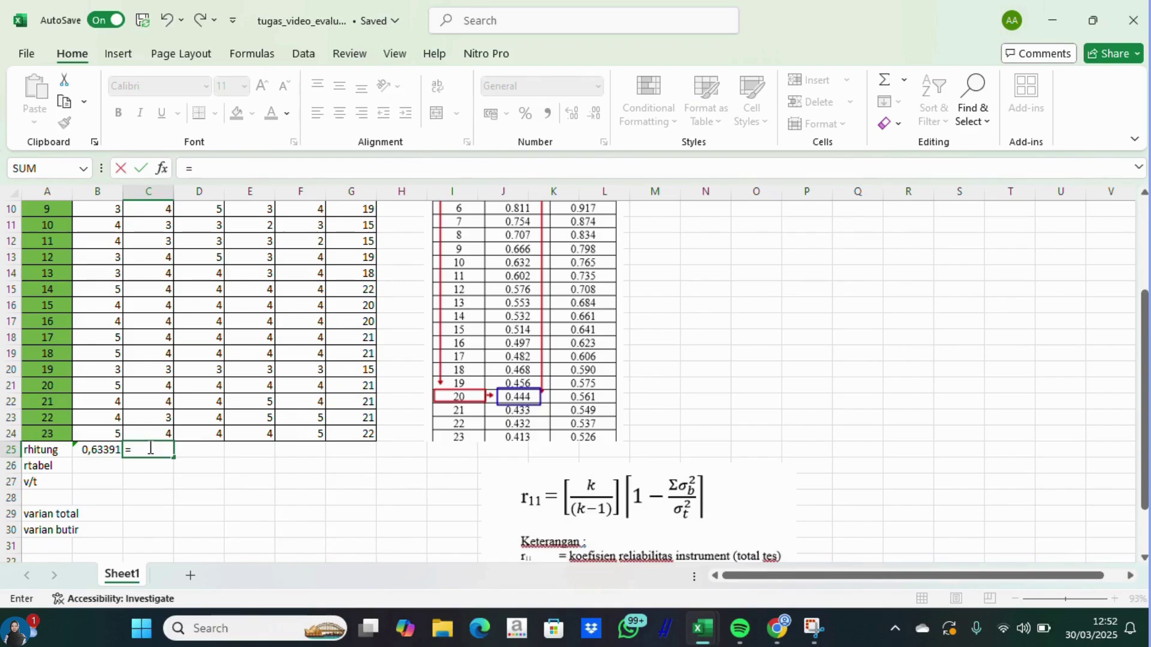
type("cor")
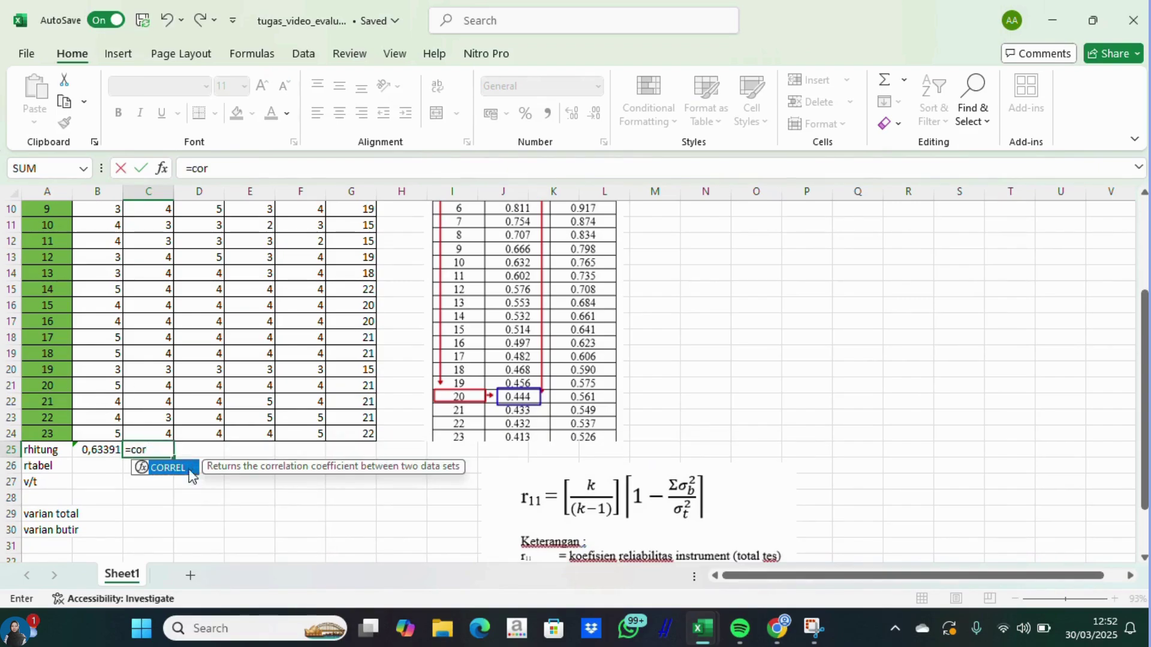
double_click(188, 473)
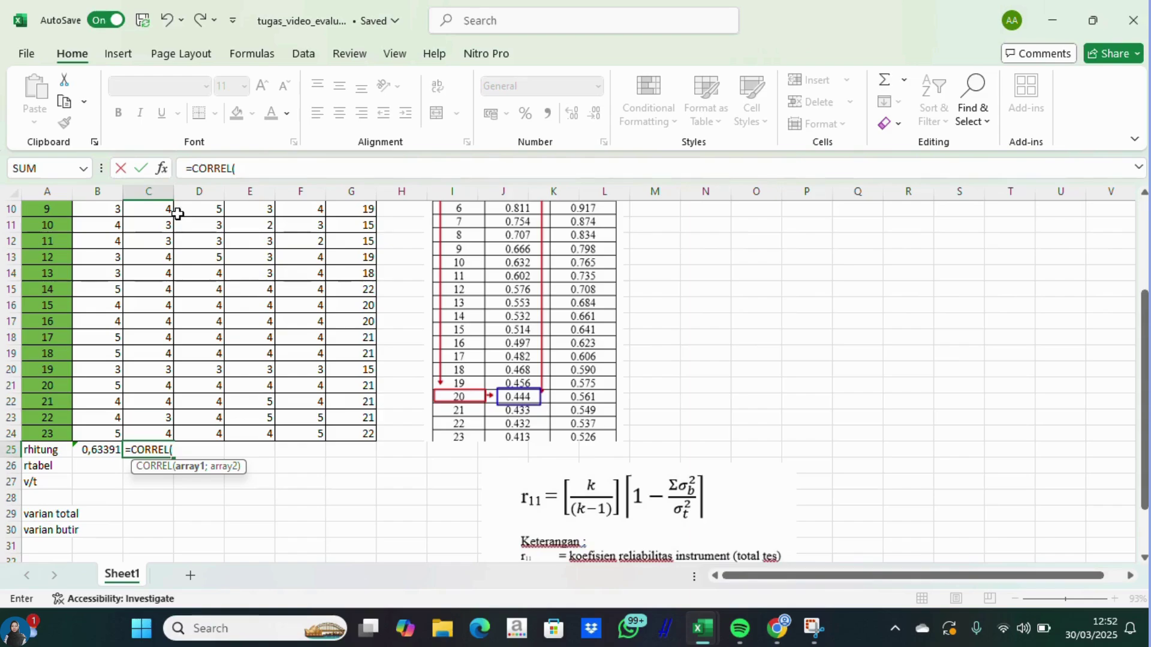
left_click(163, 169)
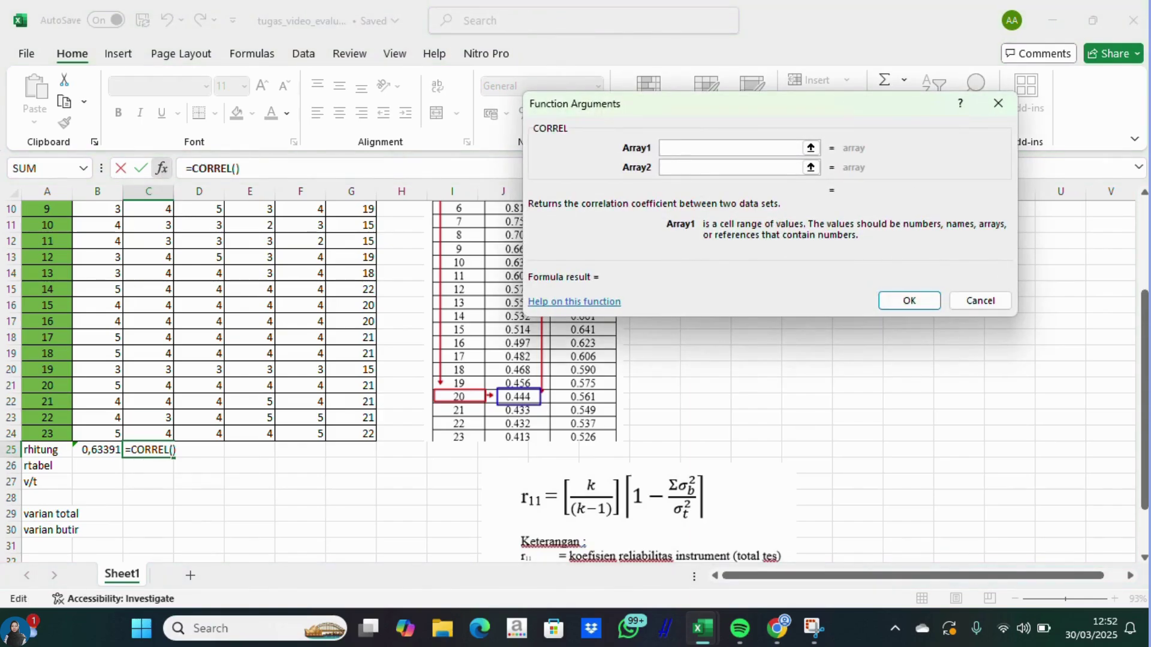
left_click_drag(1145, 398, 1145, 302)
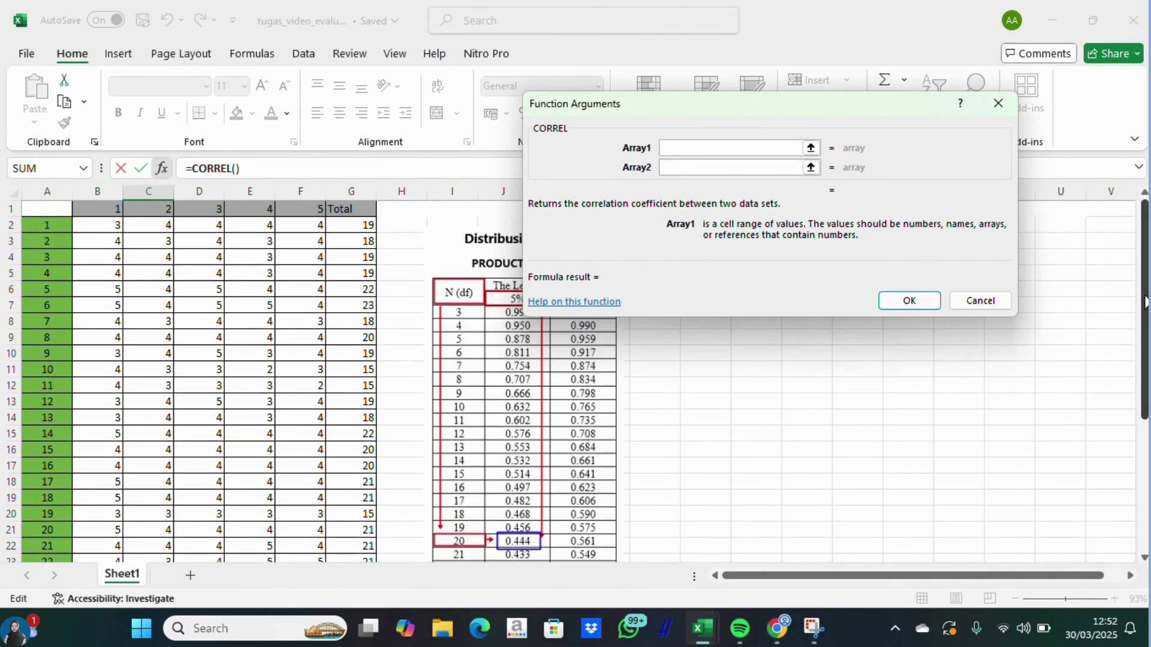
left_click_drag(135, 221, 157, 516)
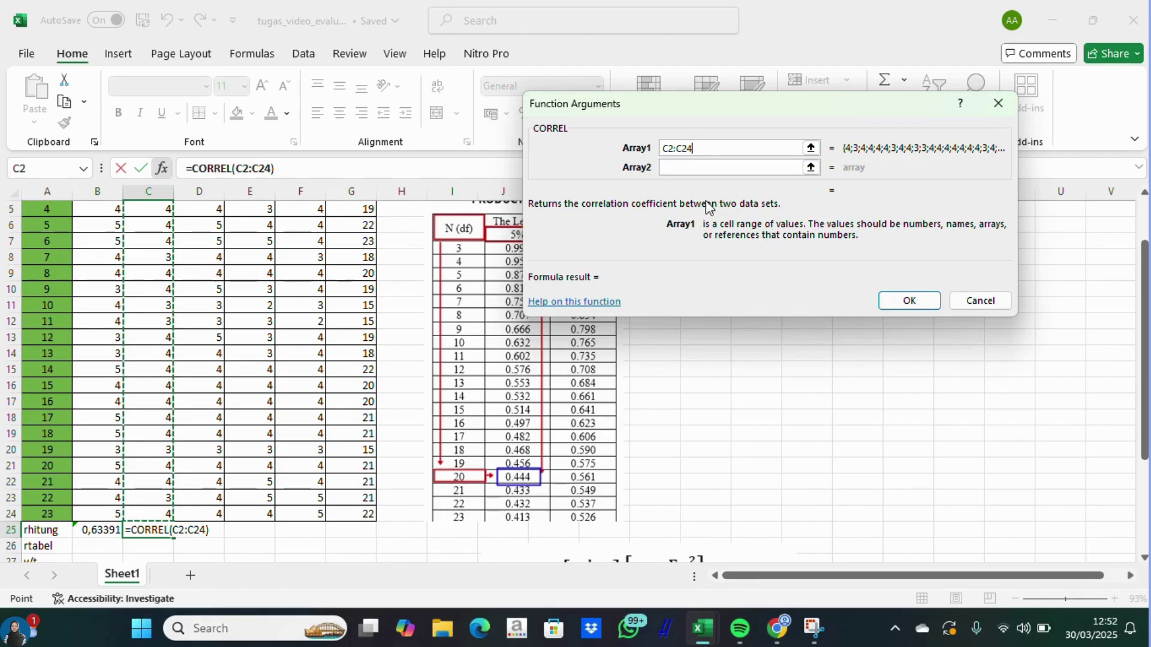
left_click(680, 163)
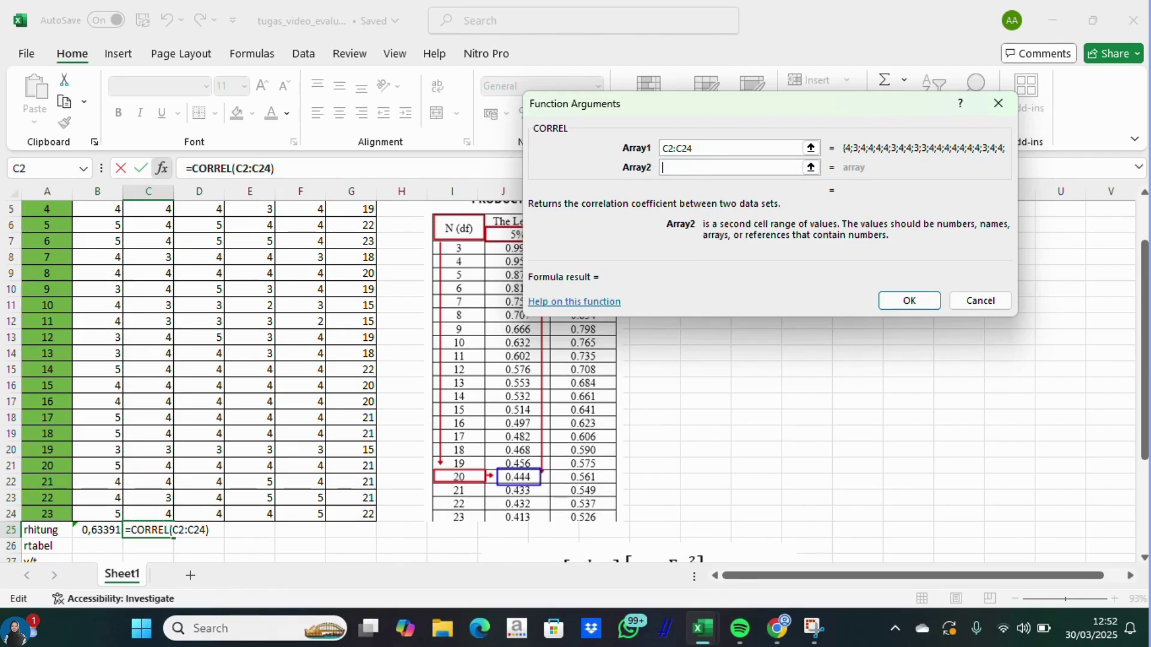
scroll(1103, 303, "up", 2)
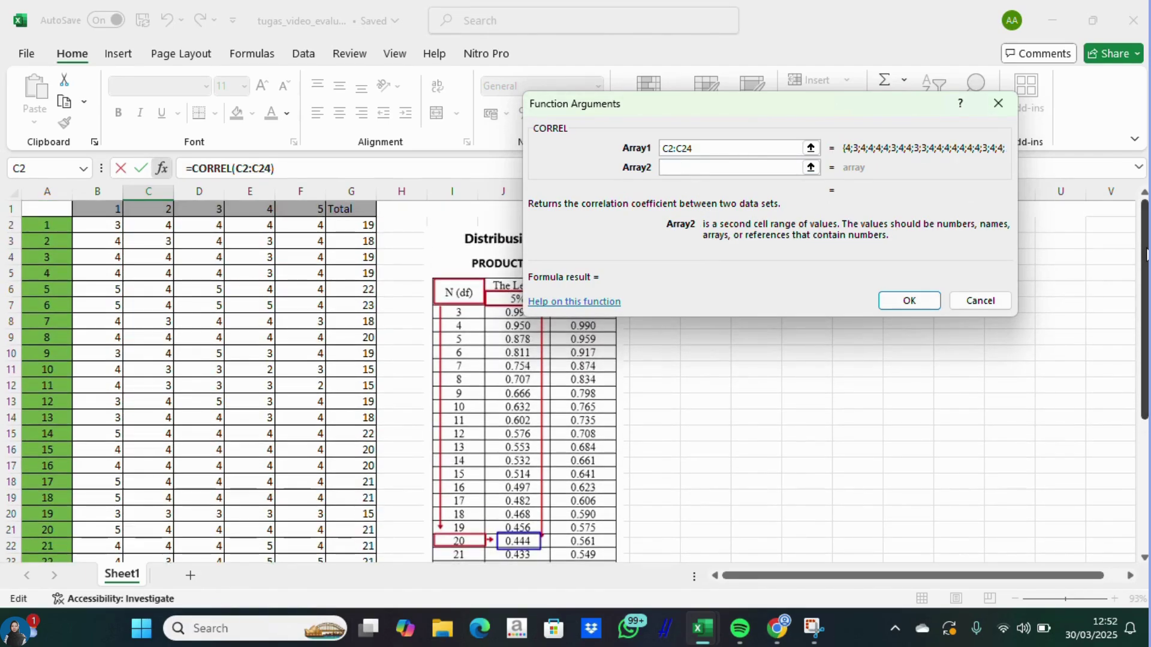
left_click_drag(355, 229, 350, 498)
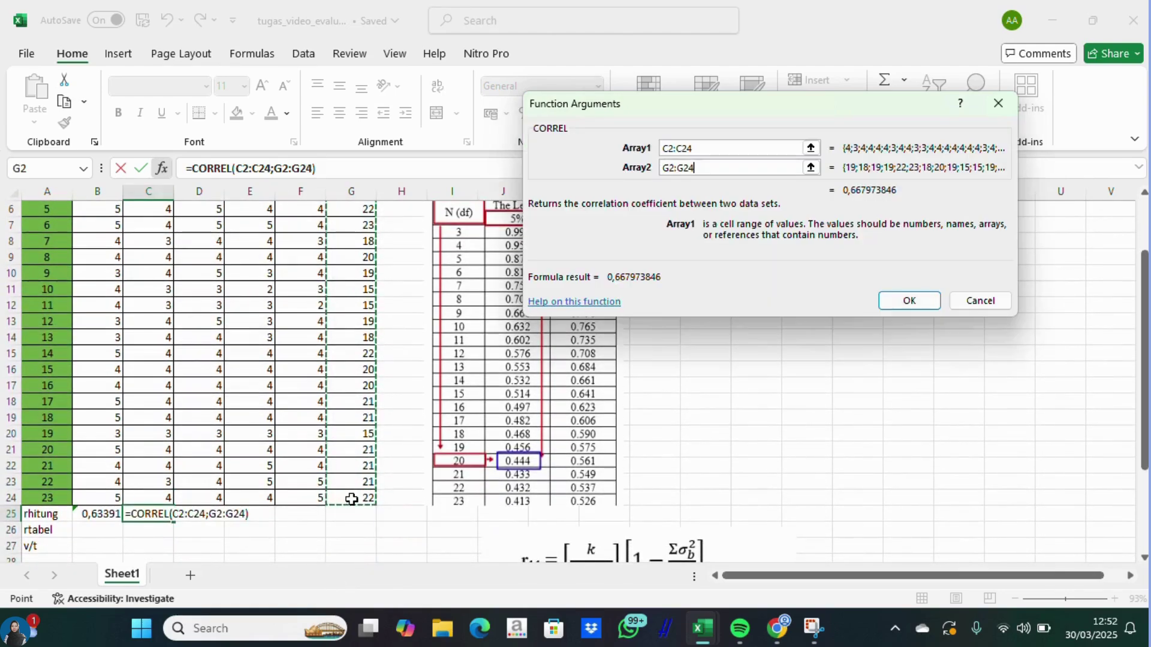
left_click(922, 301)
Calculate the item 3 correlation in D25 with CORREL, using D2:D24 as Array1 and totals G2:G24 as Array2.
left_click_drag(1145, 354, 1147, 286)
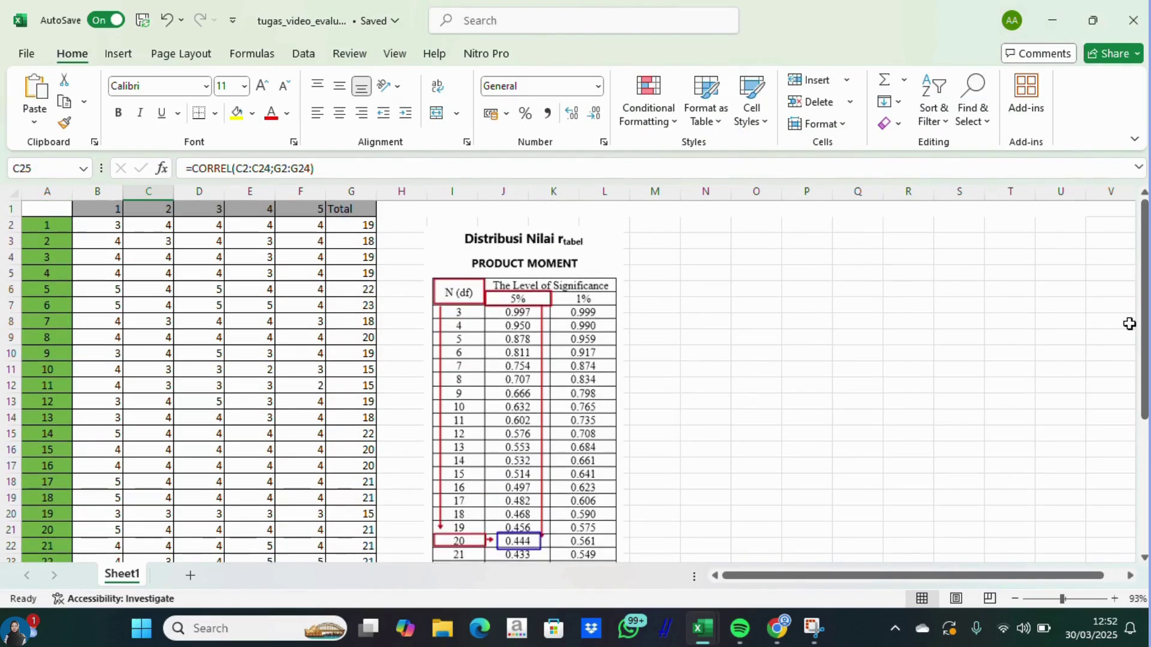
left_click_drag(1144, 332, 1145, 382)
left_click(206, 515)
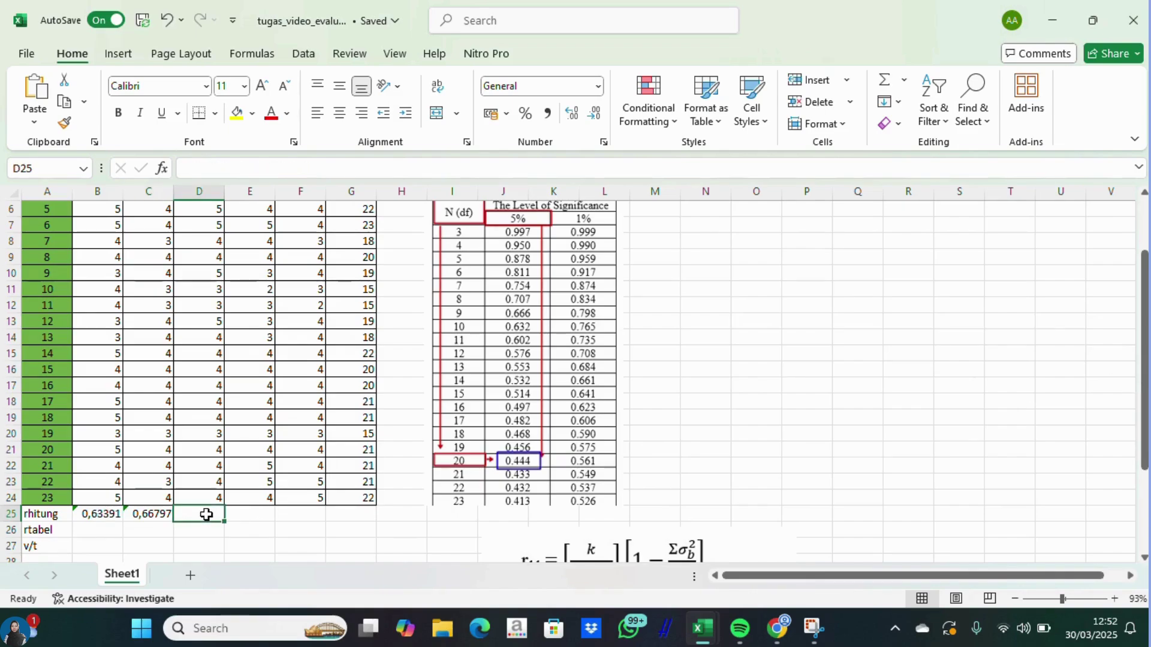
type("=cp")
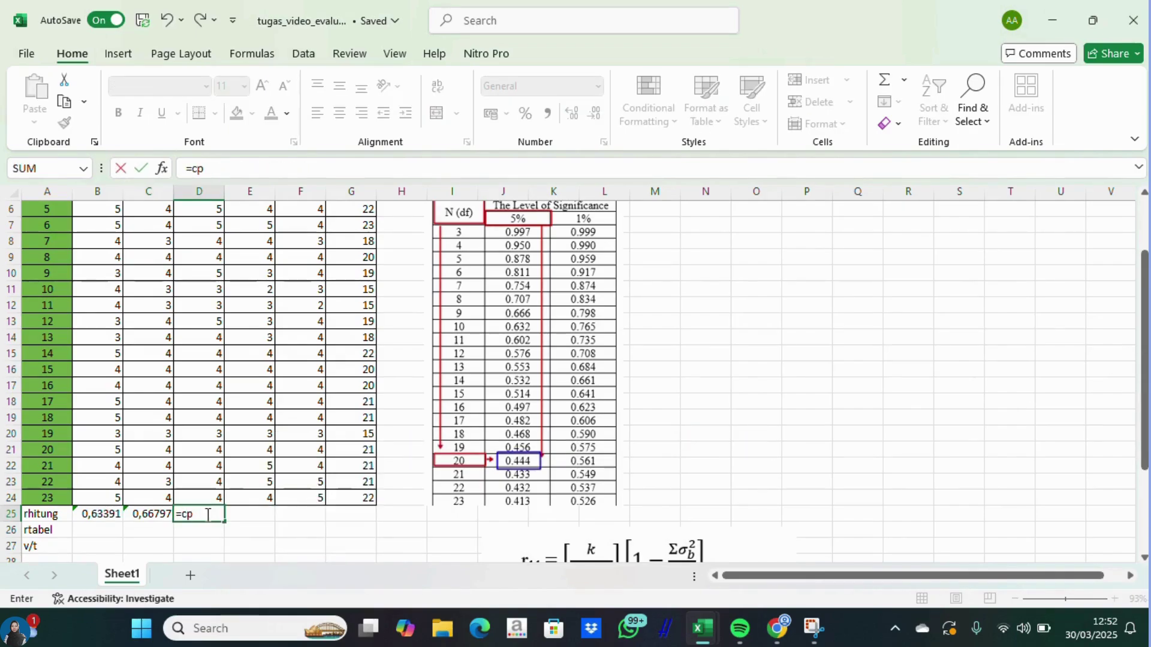
key("BackSpace")
type("orr")
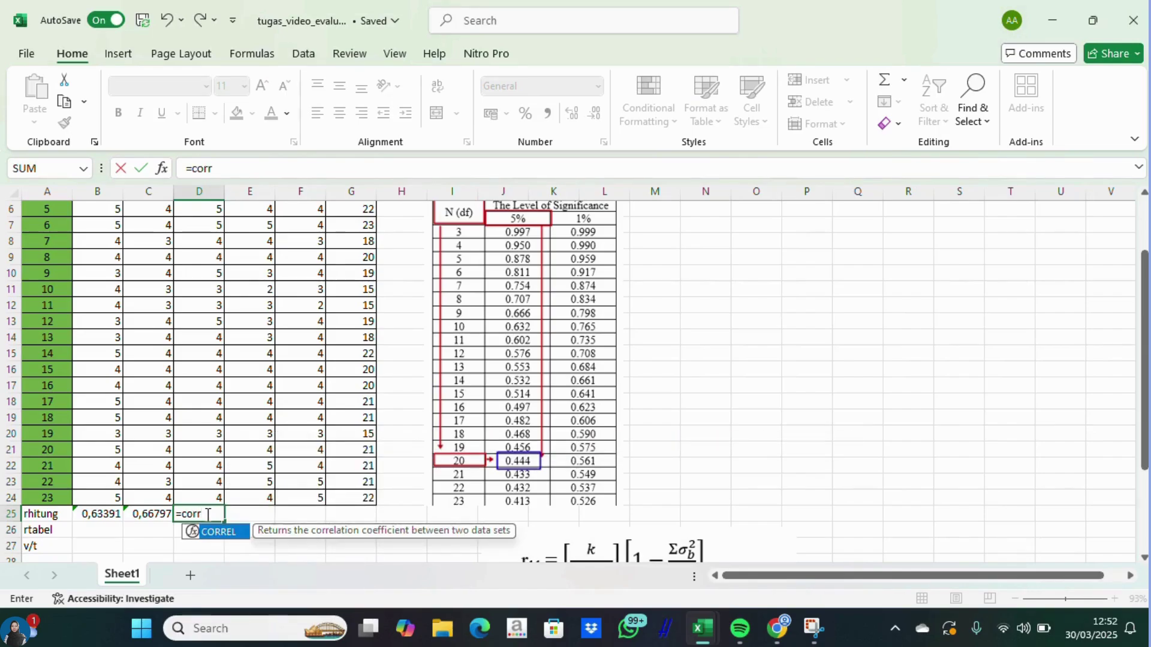
double_click(216, 532)
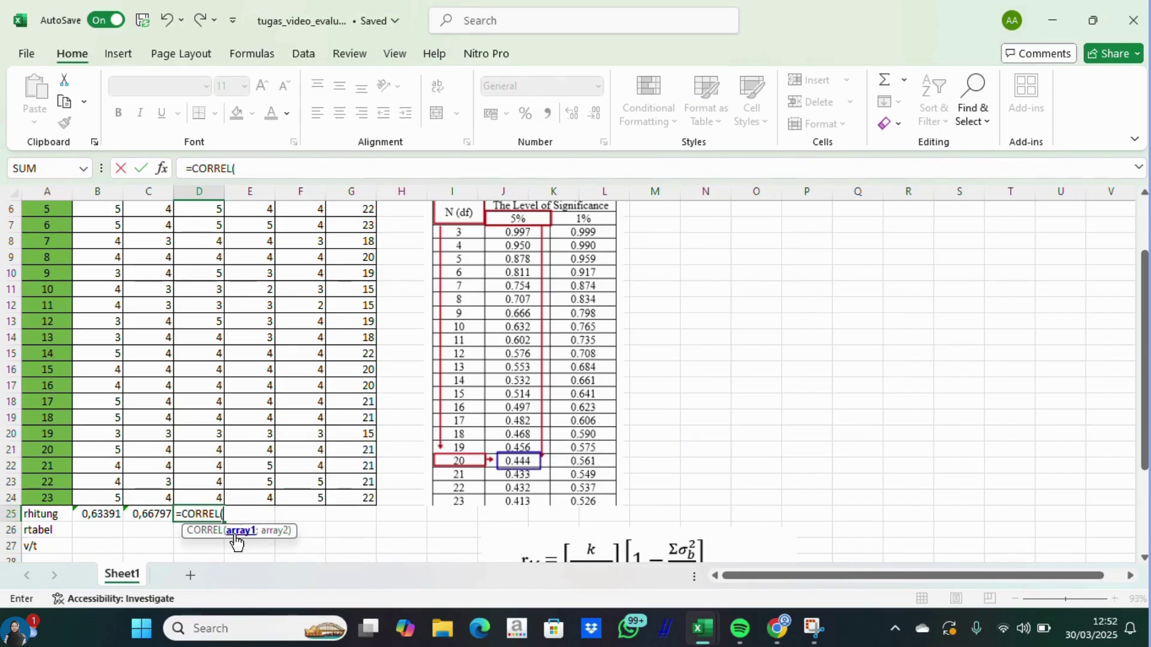
left_click(162, 168)
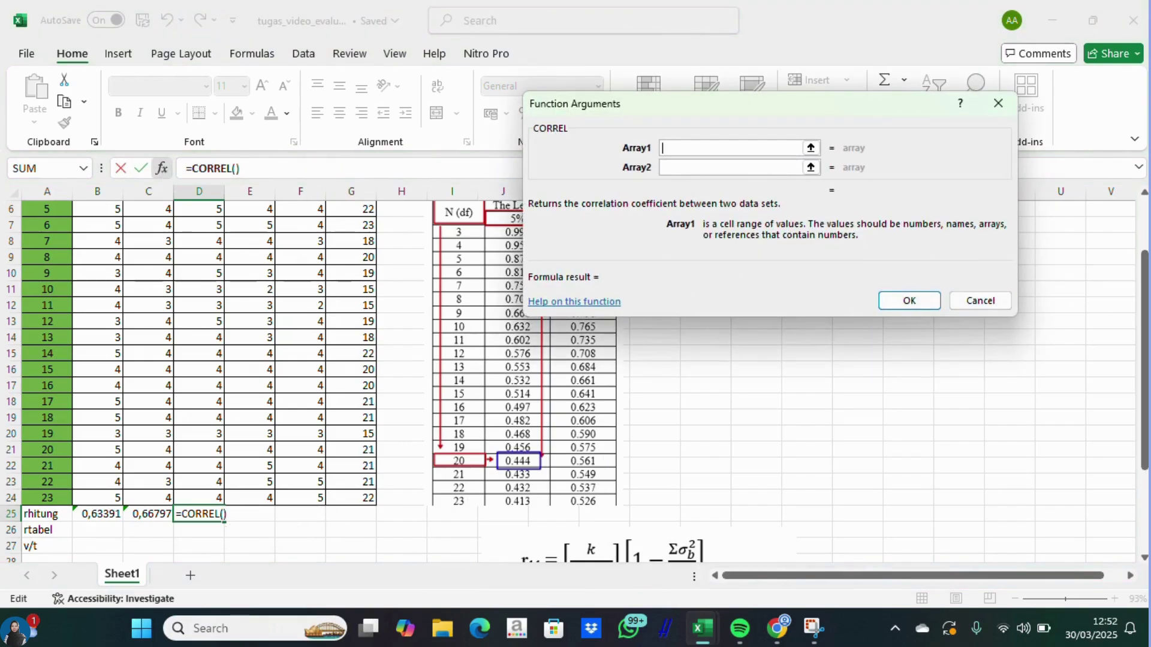
left_click_drag(1146, 318, 1147, 269)
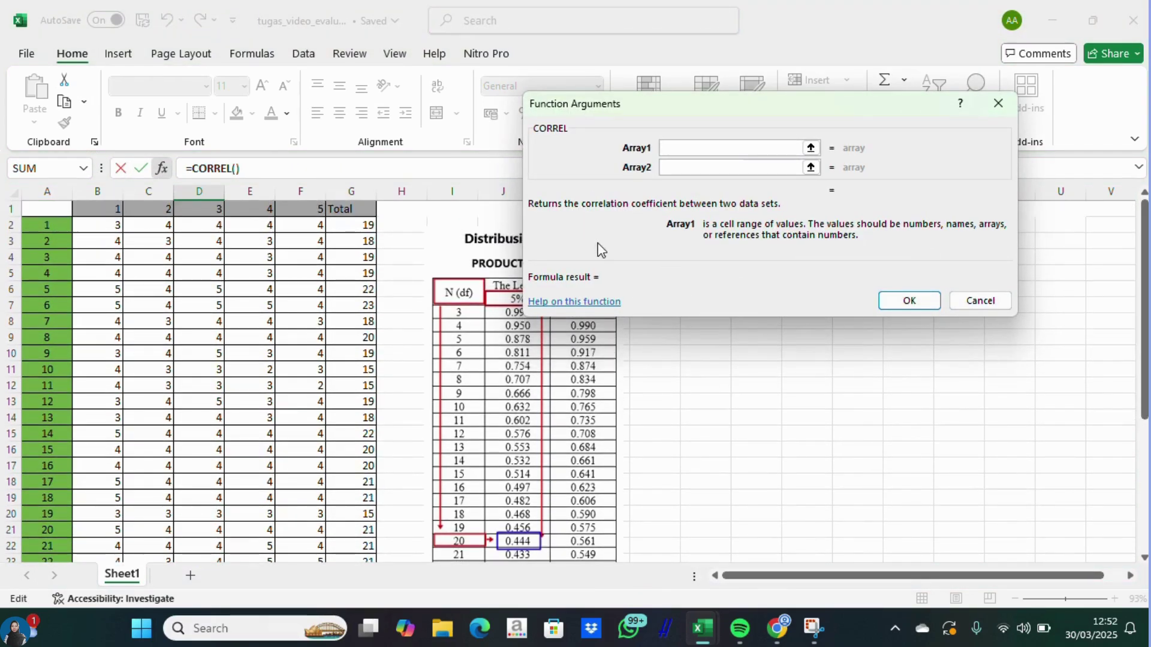
left_click_drag(210, 225, 205, 493)
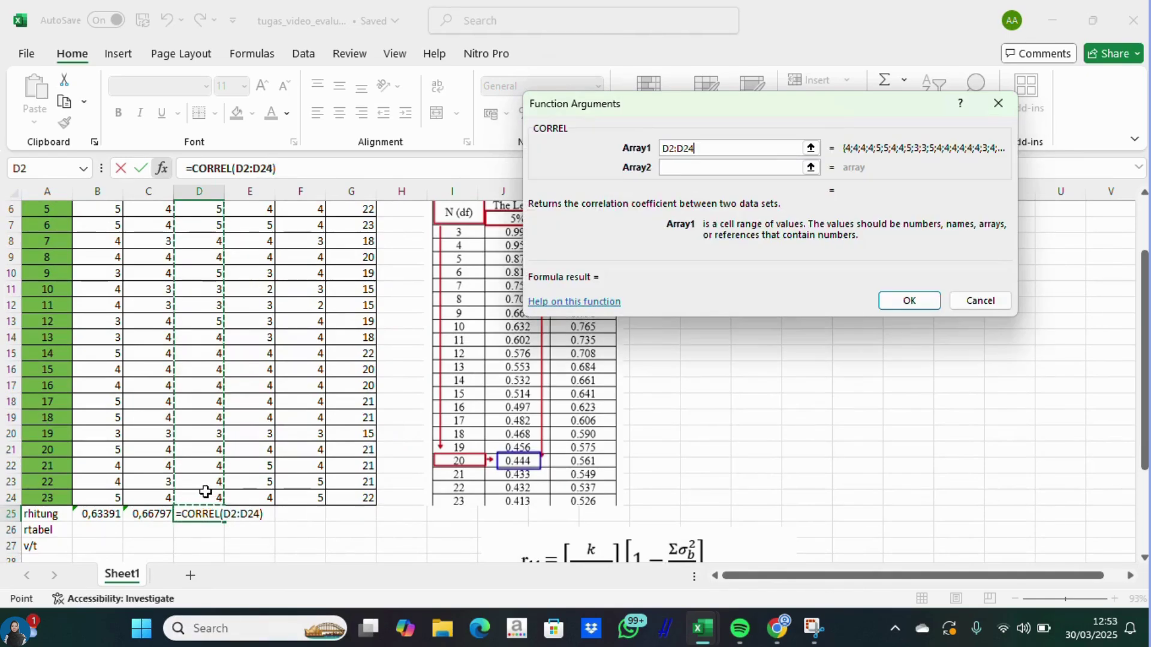
left_click(672, 167)
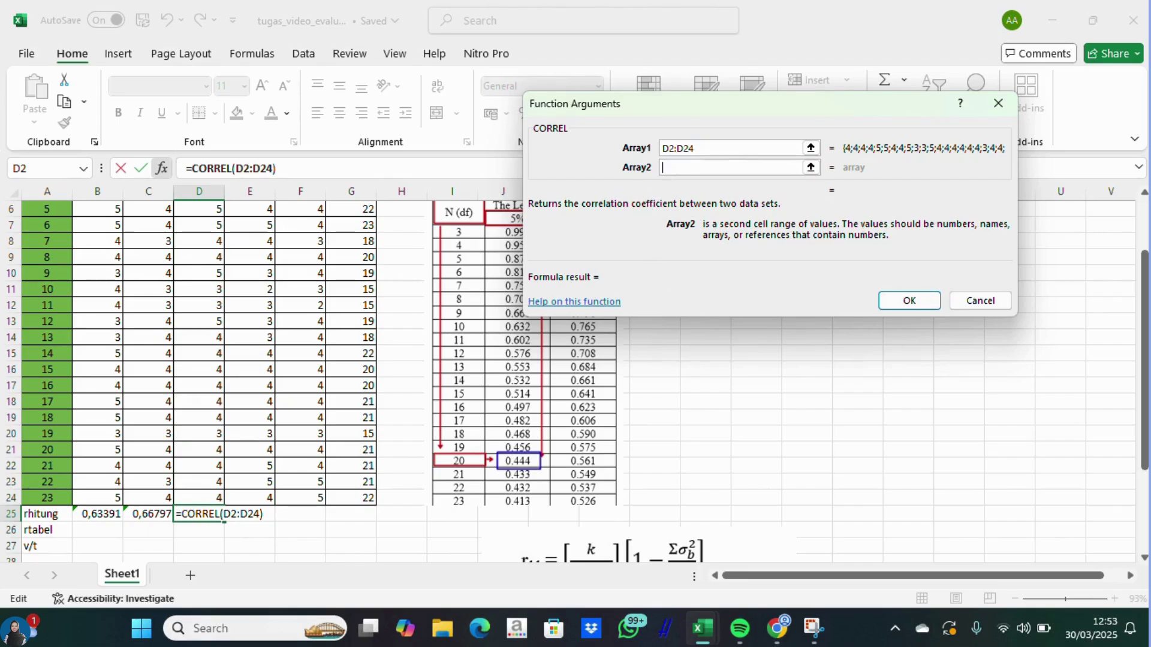
left_click_drag(1145, 360, 1146, 309)
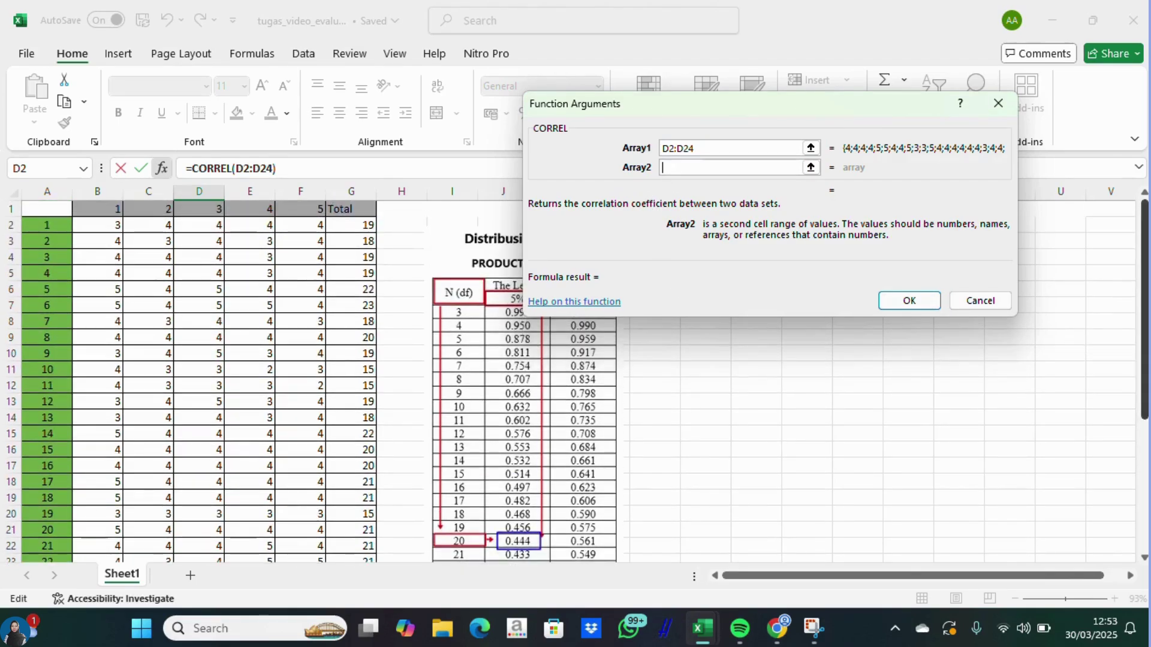
left_click_drag(350, 228, 355, 475)
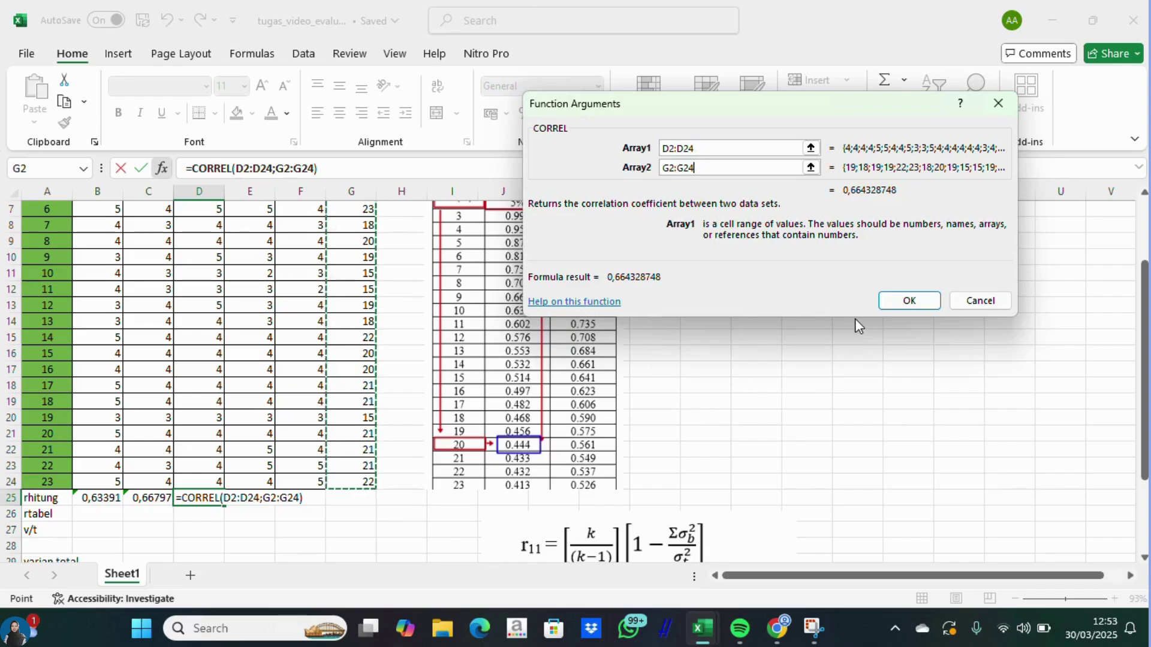
left_click(910, 298)
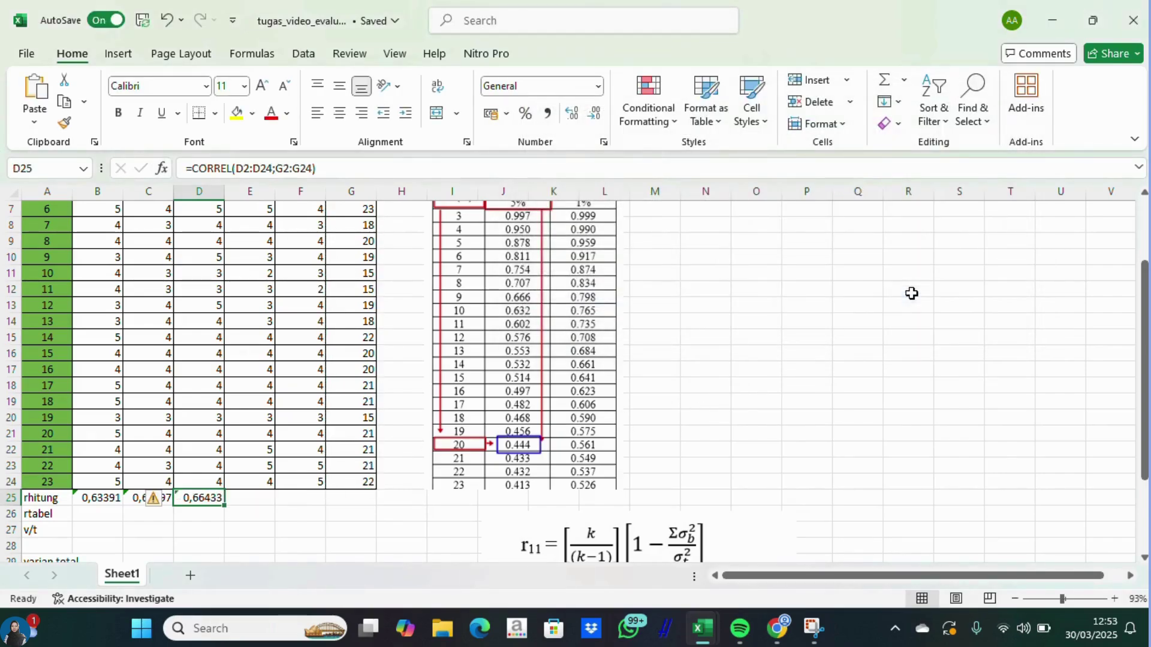
Calculate the item 4 correlation in E25 with CORREL, using E2:E24 as Array1 and totals G2:G24 as Array2.
left_click(246, 498)
type("=c")
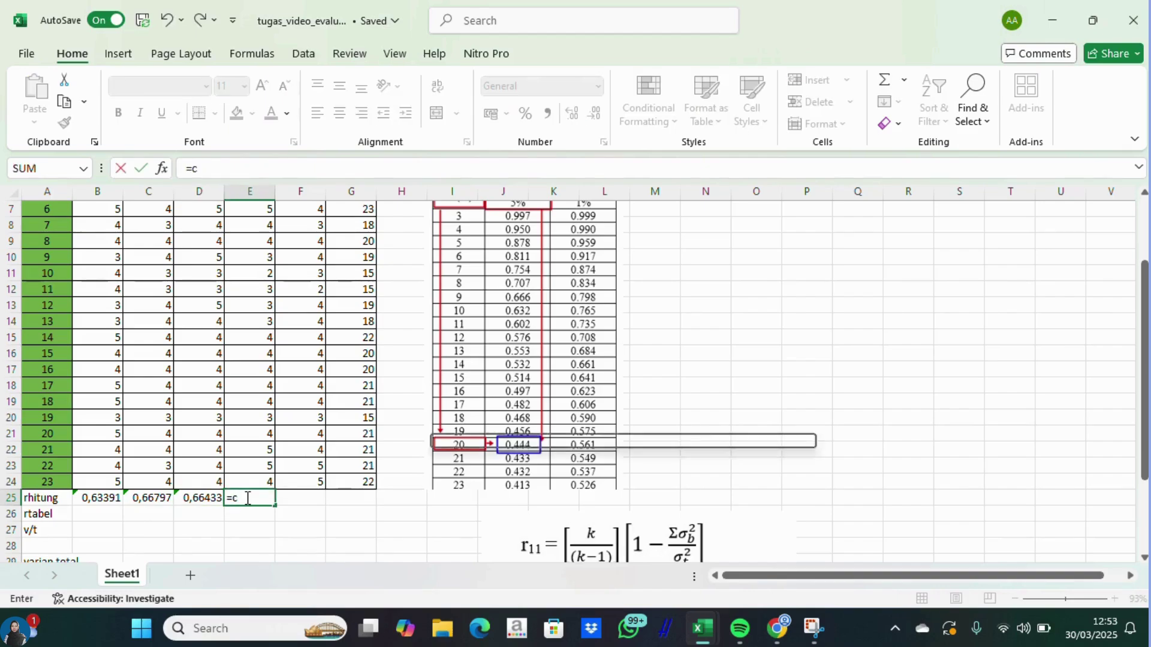
type("orre")
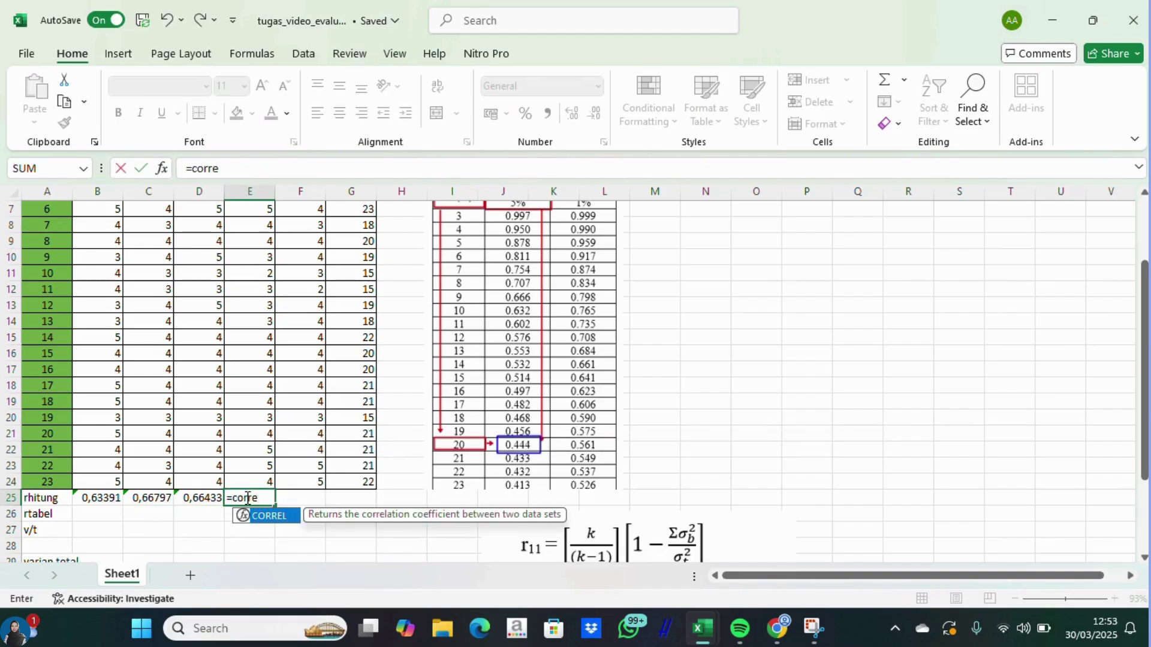
double_click(278, 517)
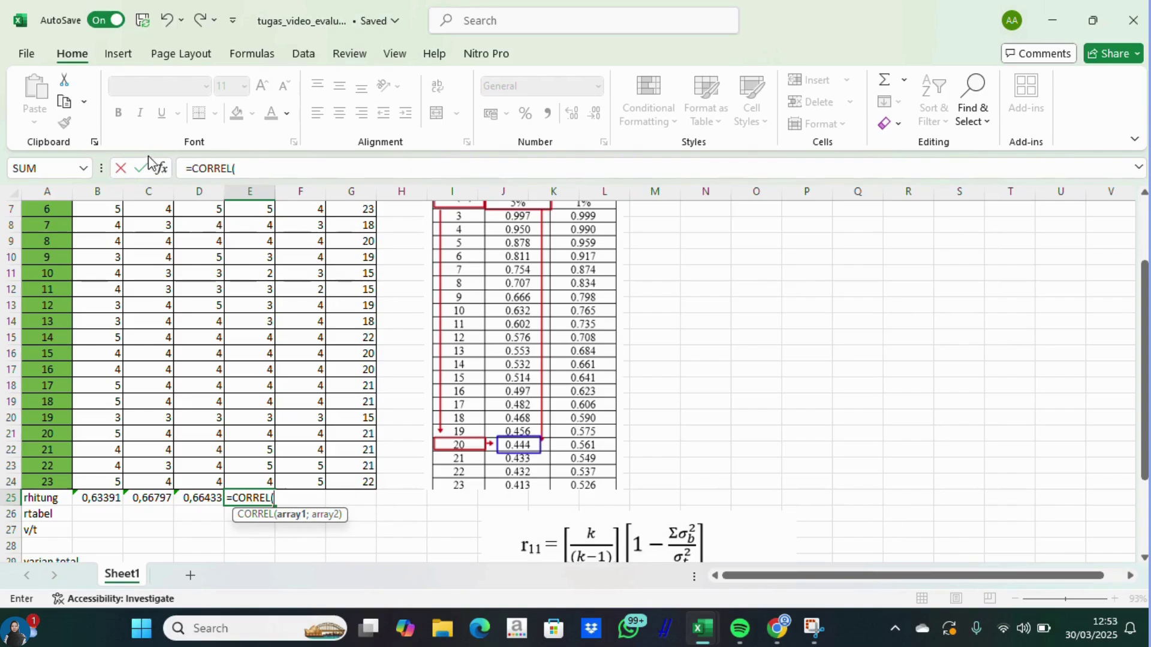
left_click(164, 169)
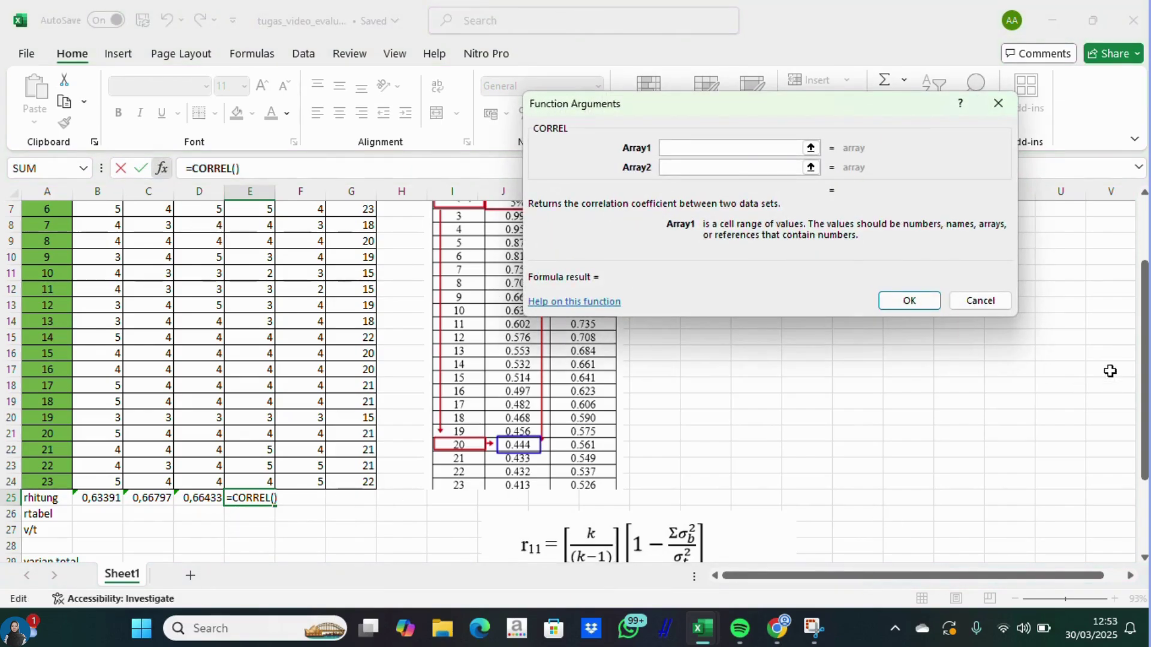
left_click_drag(1145, 336, 1145, 275)
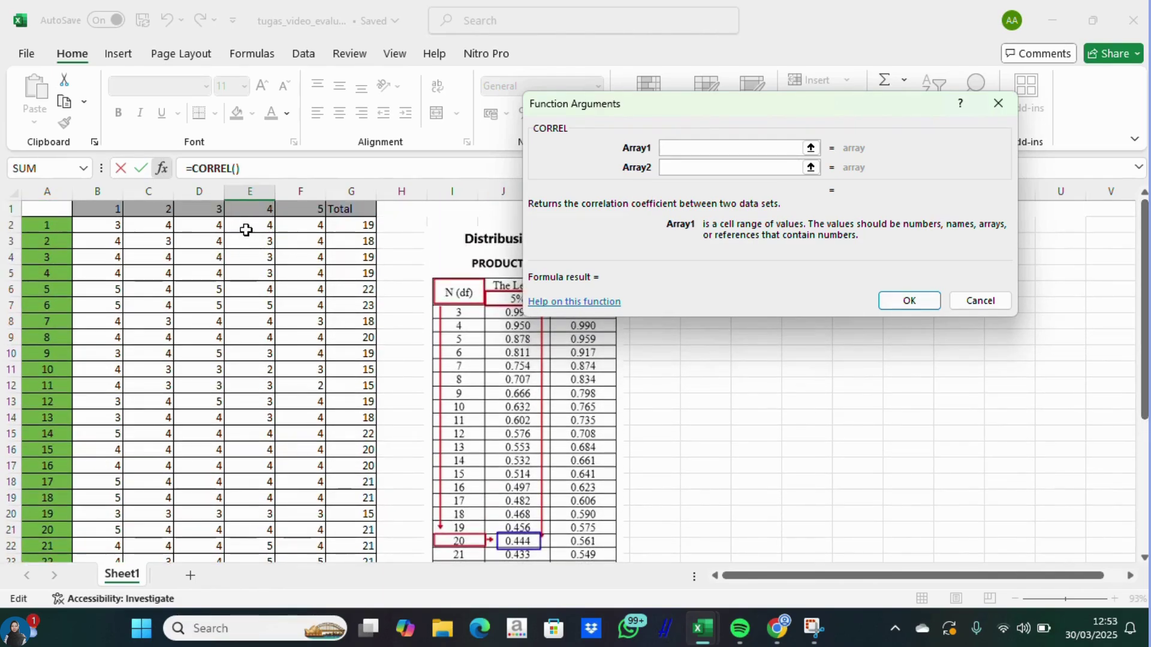
left_click_drag(249, 235, 266, 483)
left_click(737, 172)
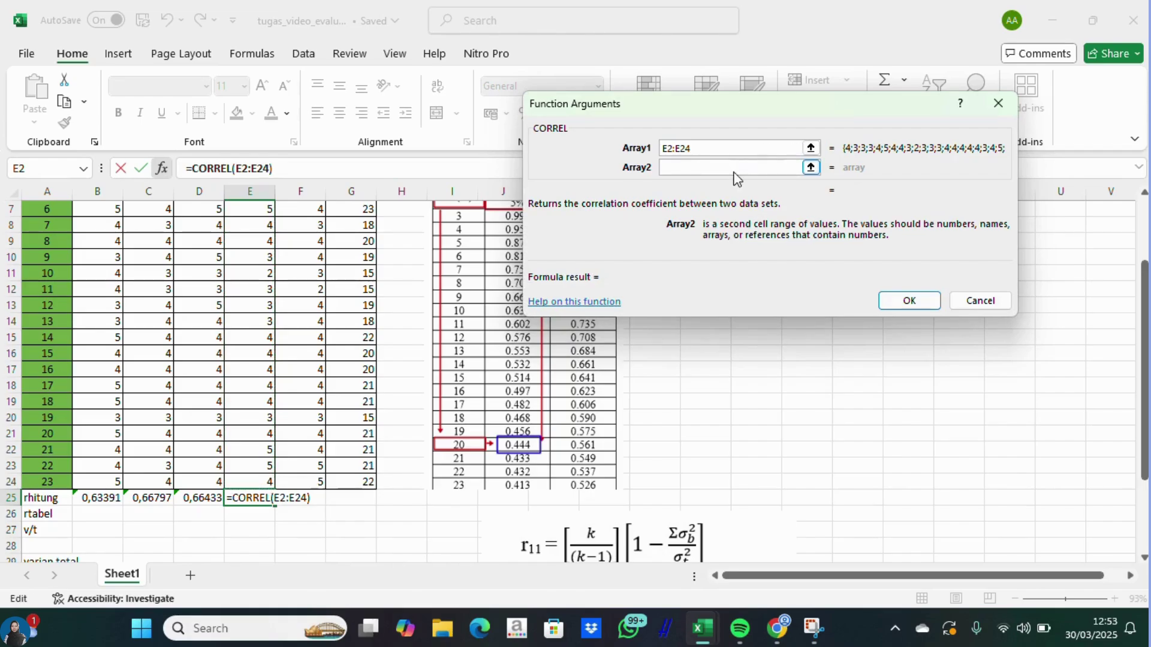
left_click_drag(1143, 267, 1136, 183)
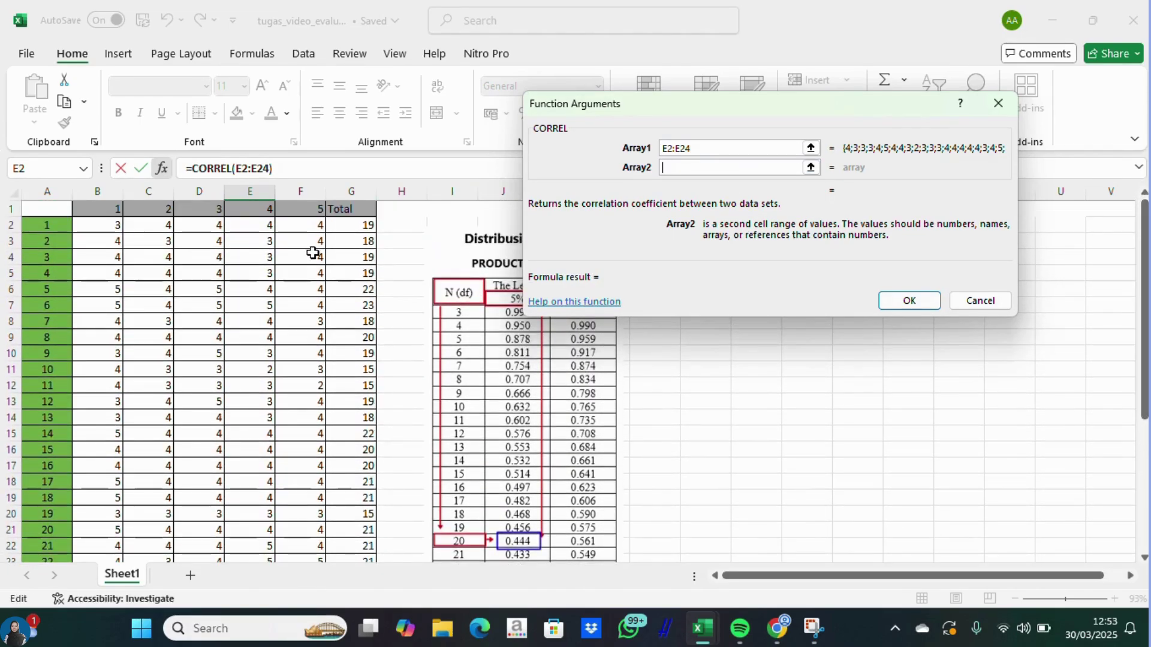
left_click_drag(365, 226, 372, 540)
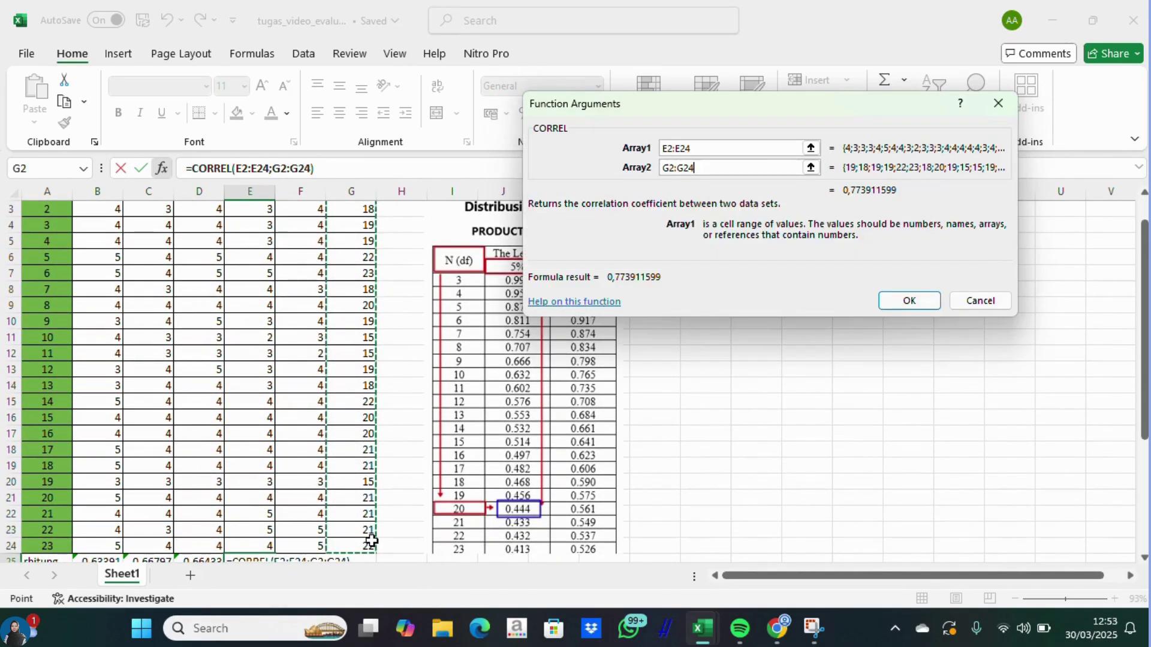
left_click(892, 308)
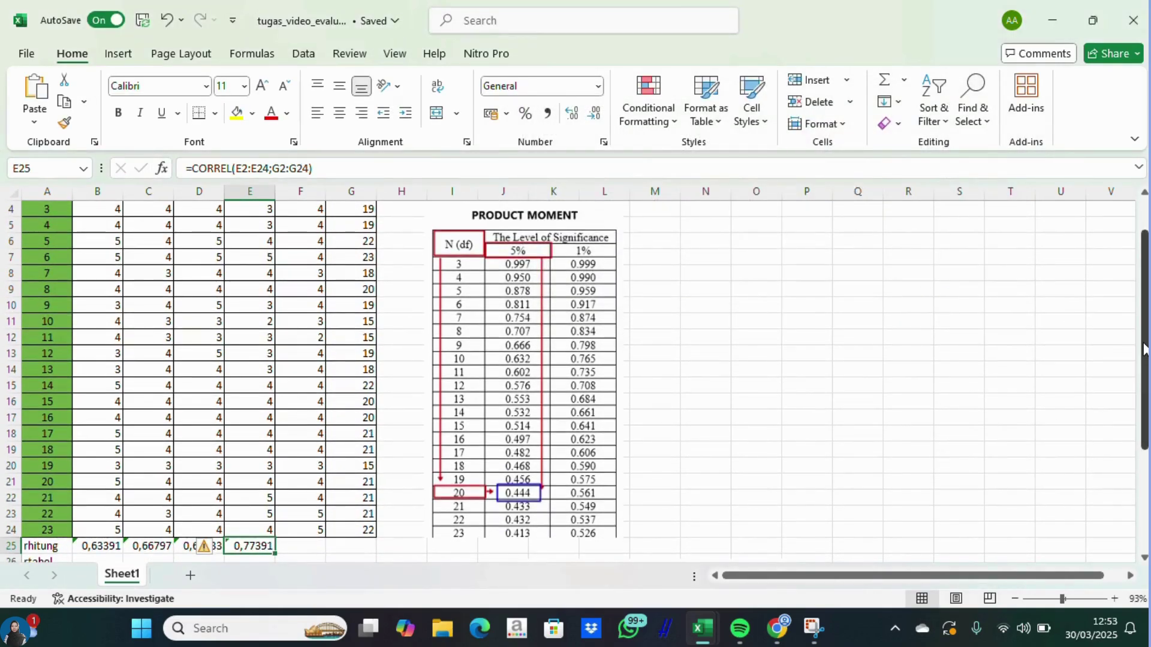
Calculate the item 5 correlation in F25 with CORREL, using F2:F24 as Array1 and totals G2:G24 as Array2.
left_click(288, 551)
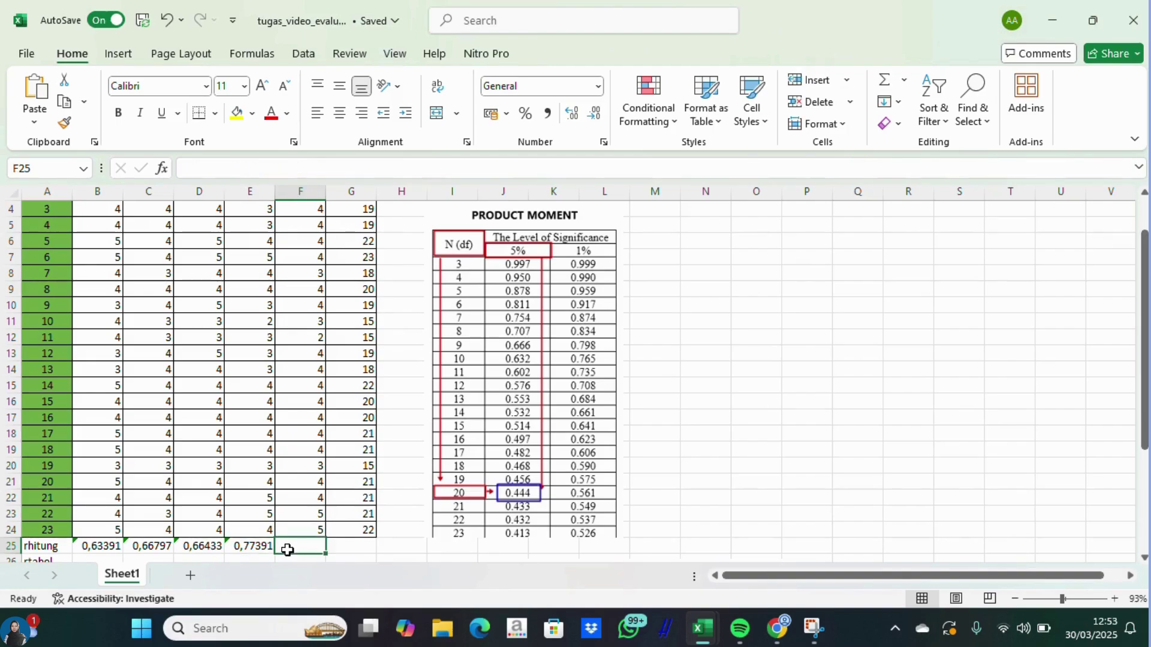
type("=cor")
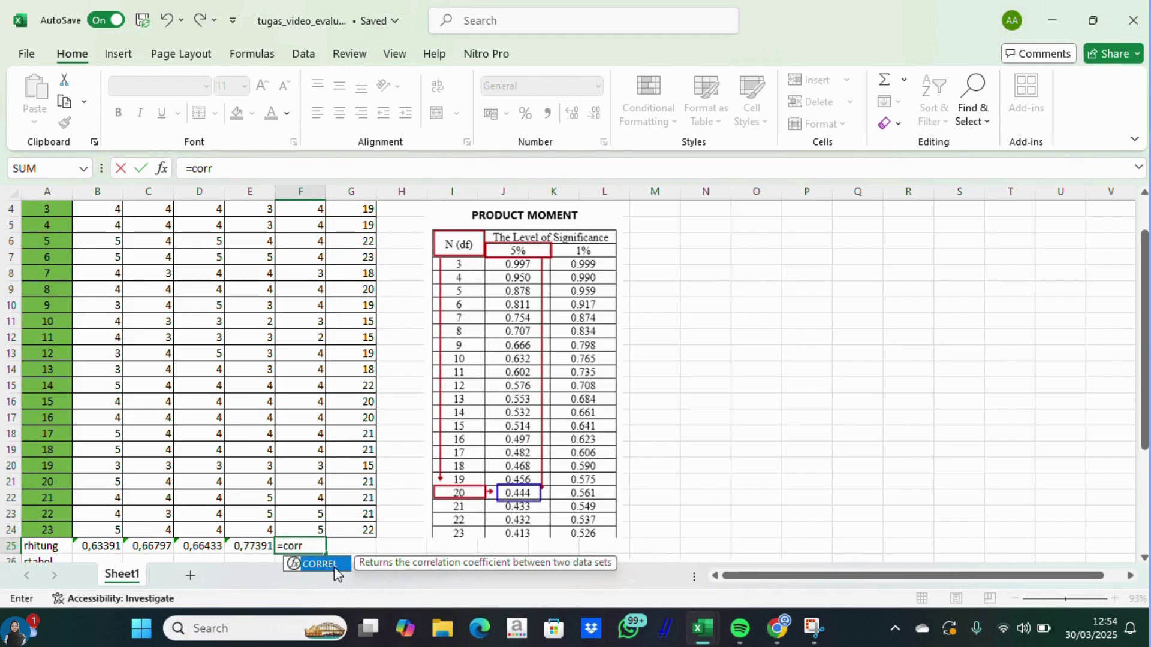
type("r")
double_click(323, 564)
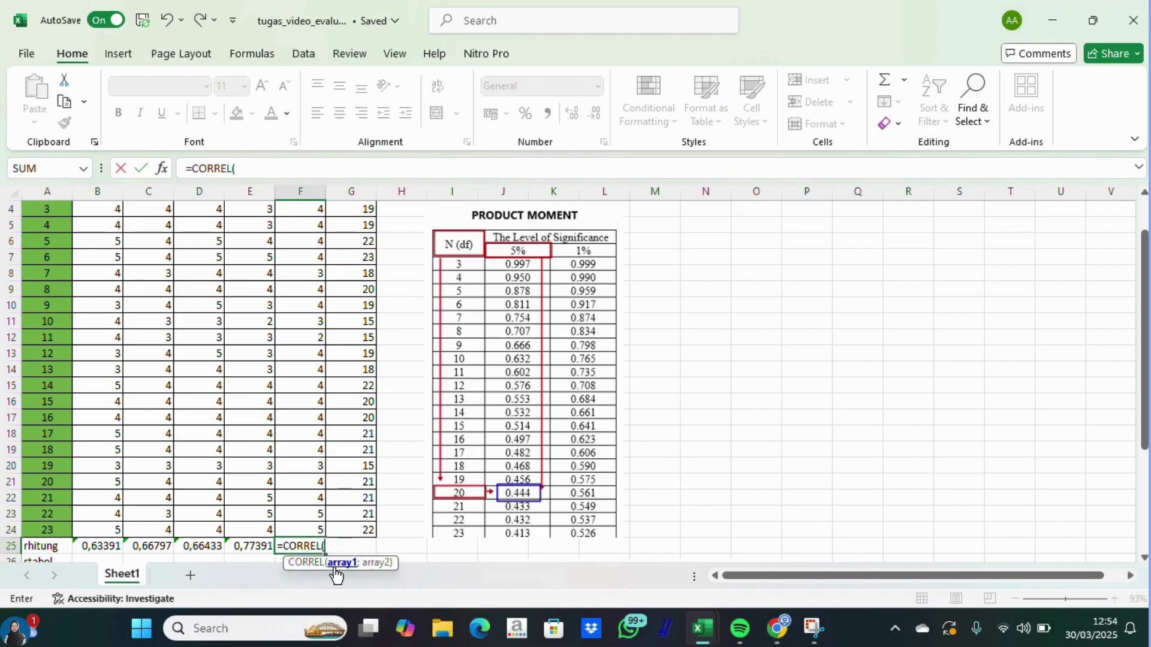
left_click(162, 170)
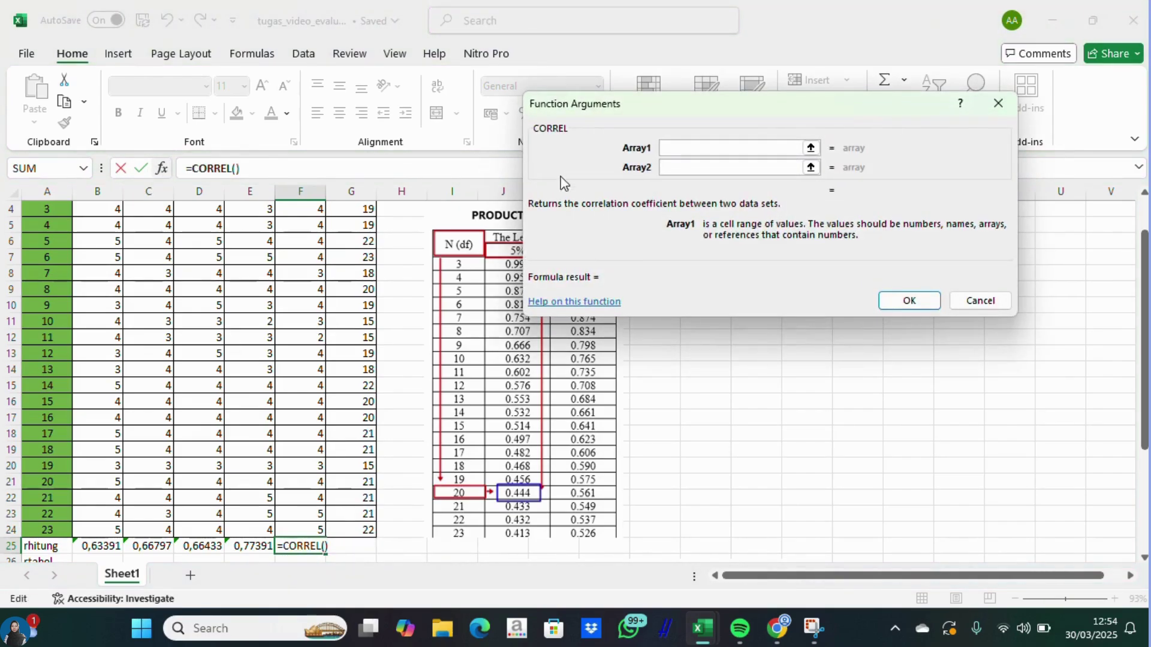
left_click_drag(1145, 359, 1145, 324)
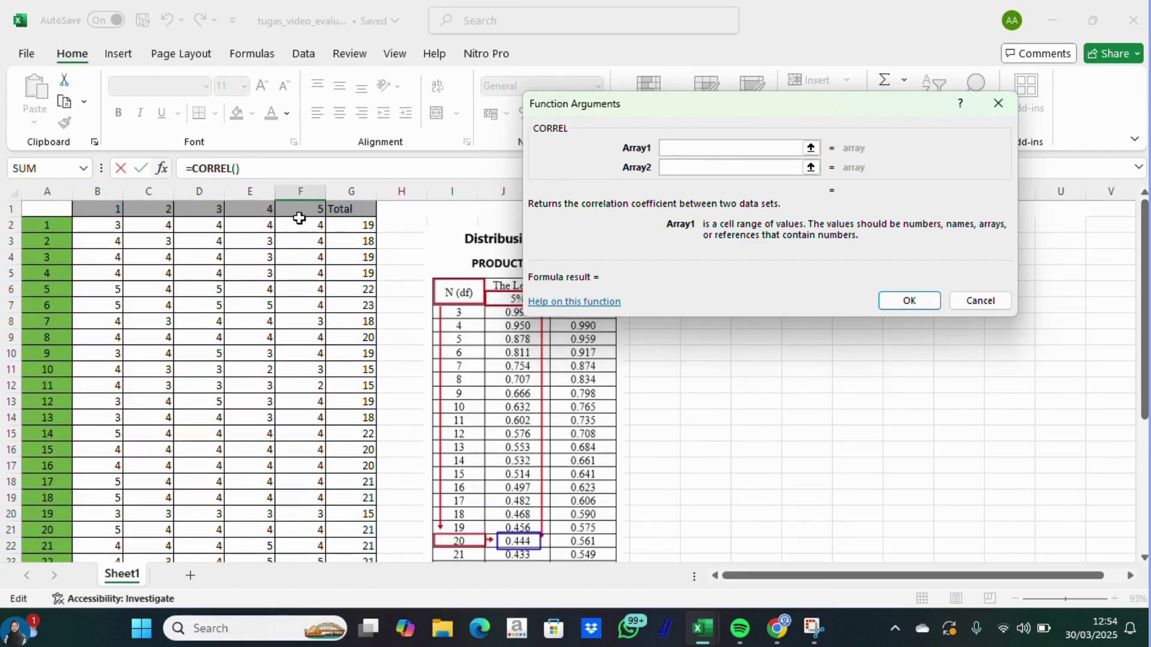
left_click_drag(300, 218, 303, 482)
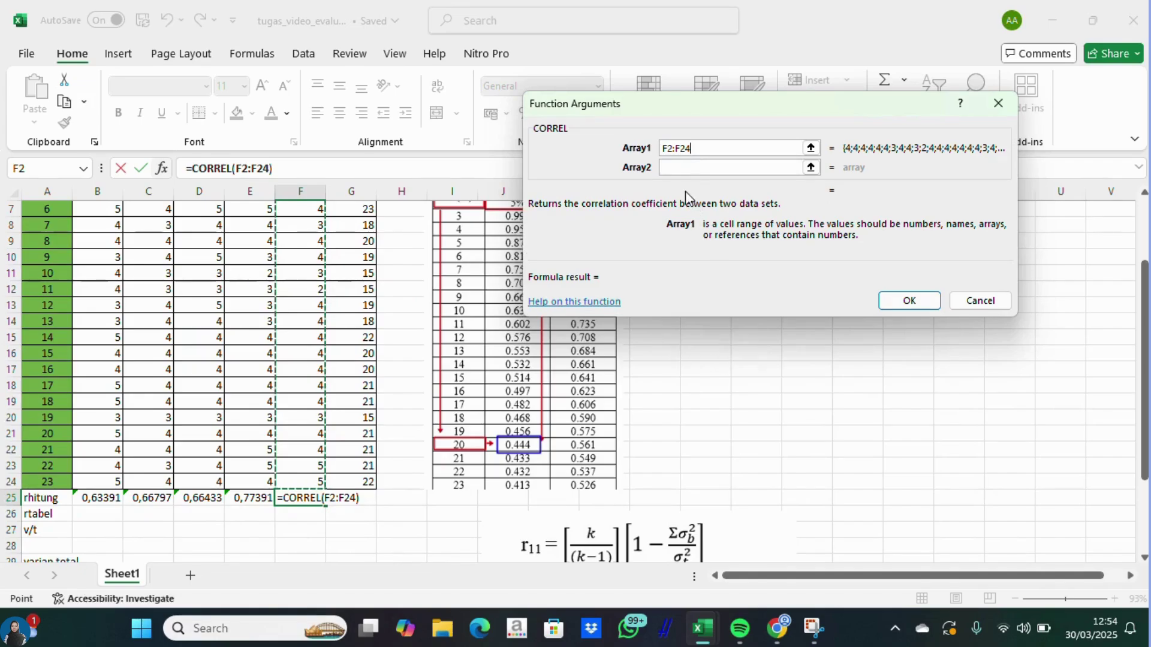
left_click(684, 170)
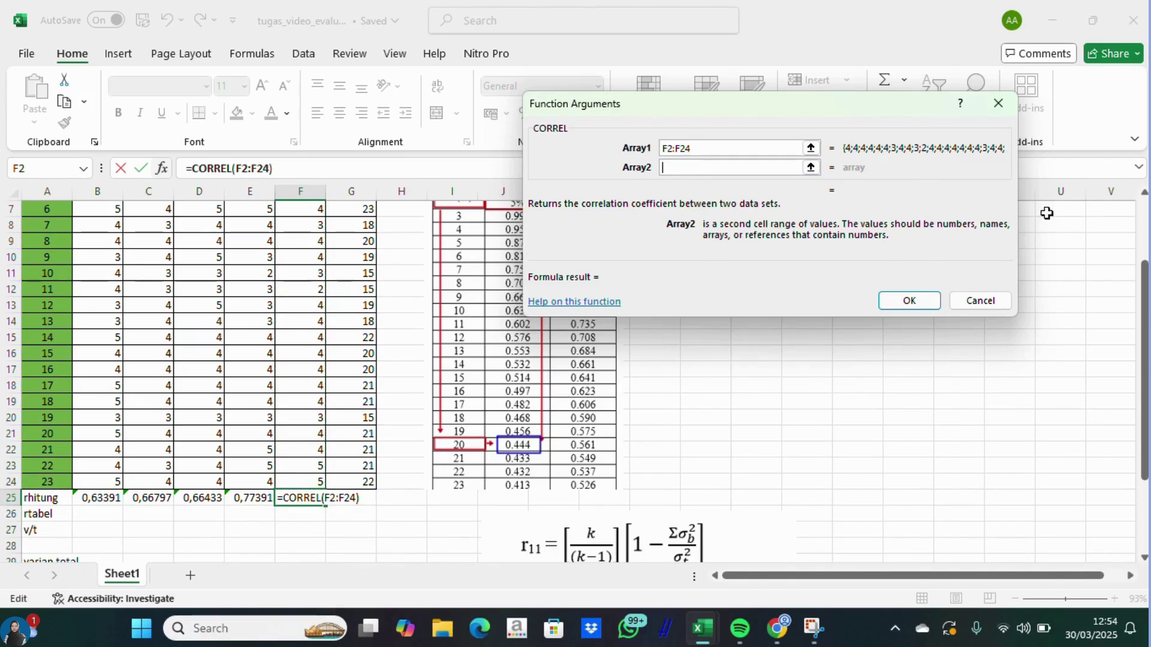
scroll(506, 340, "up", 2)
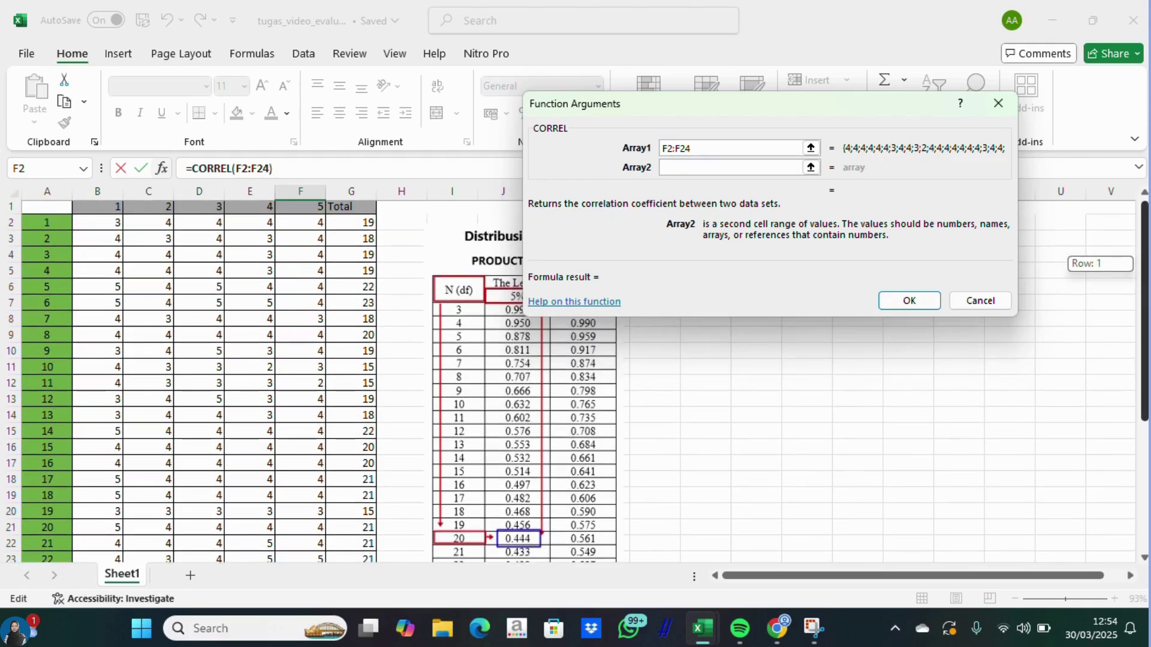
left_click_drag(349, 223, 357, 517)
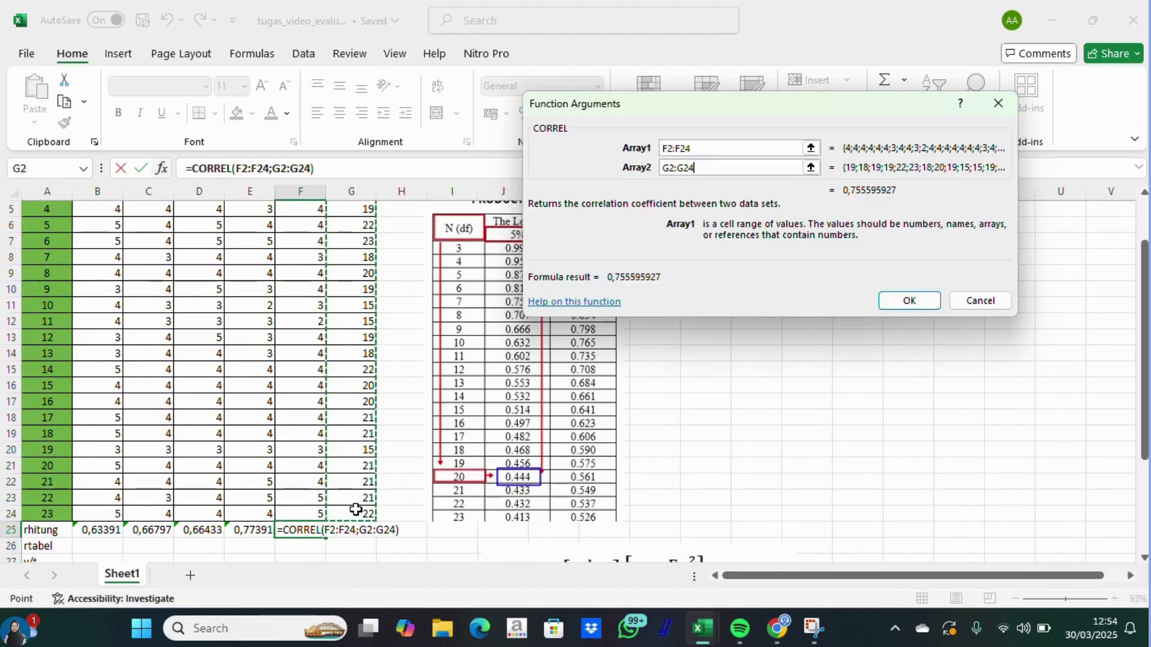
left_click(910, 301)
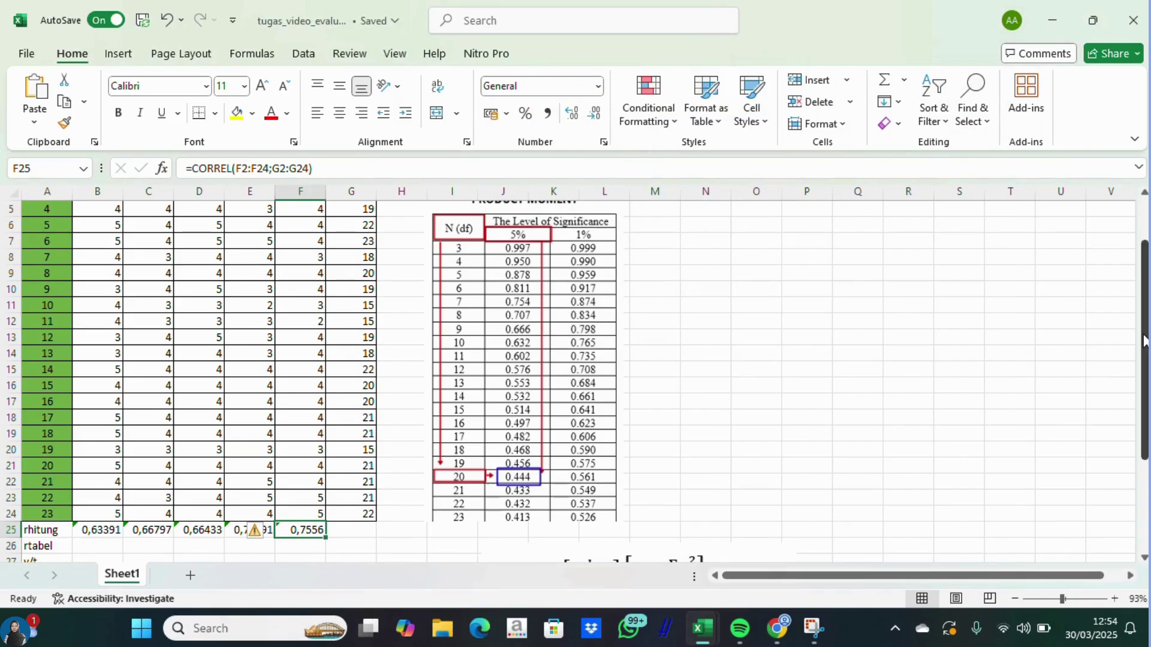
Enter the 5% critical value 0,413 for N 23 in rtabel cell B26 and fill it across to F26.
left_click_drag(1143, 341, 1143, 370)
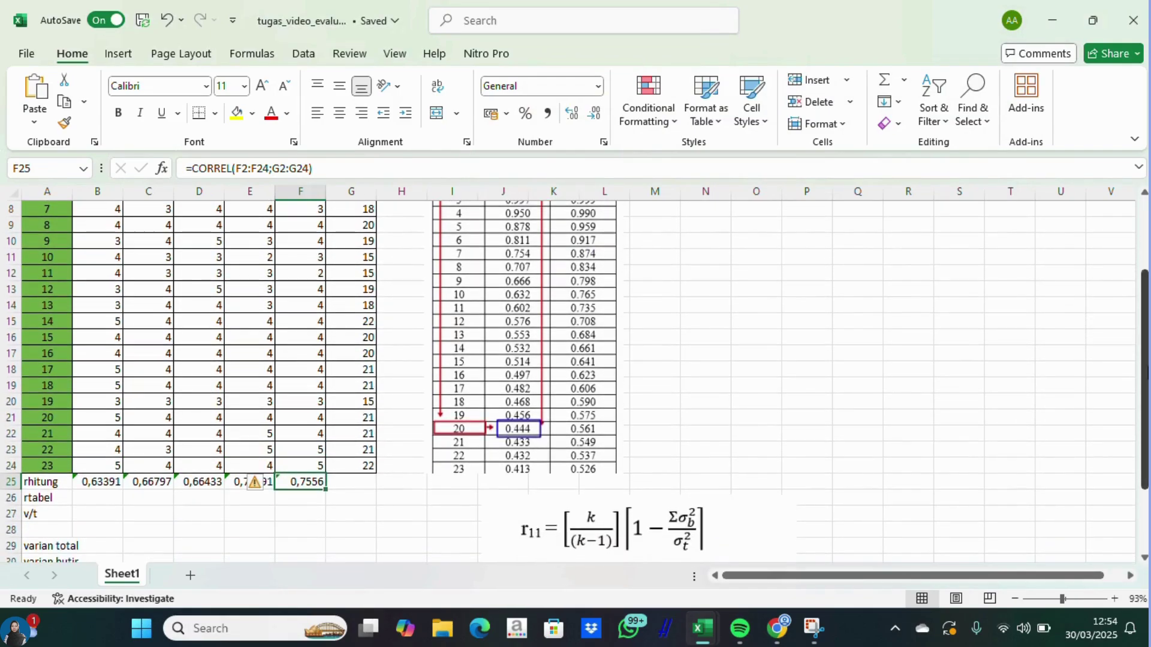
left_click(83, 498)
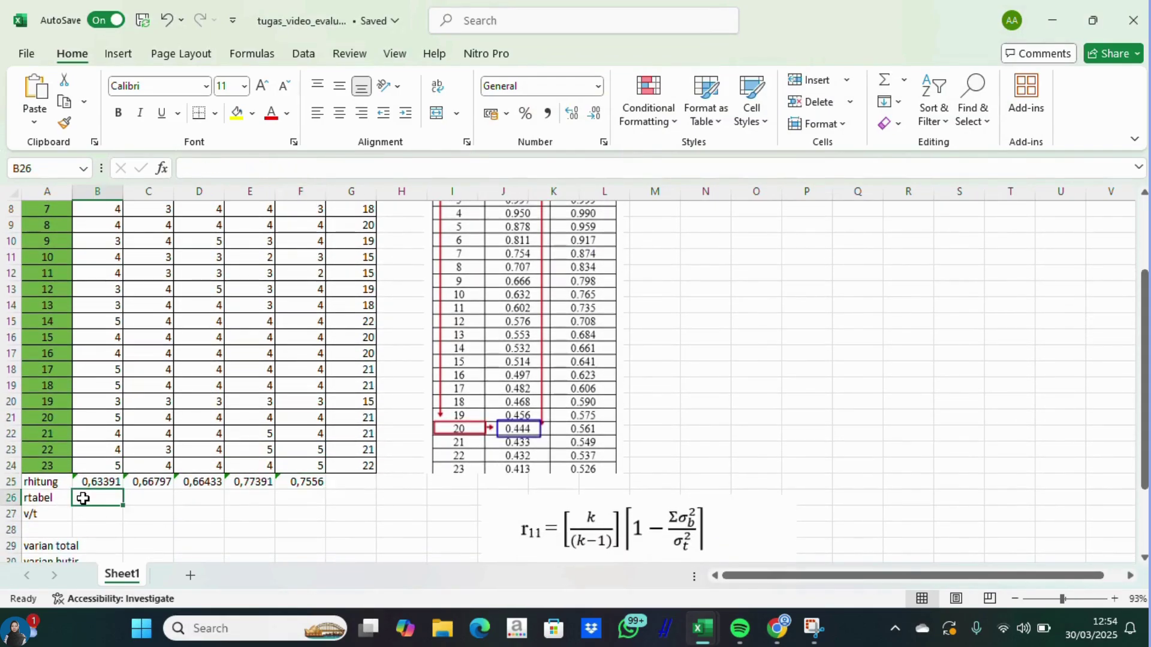
left_click(457, 362)
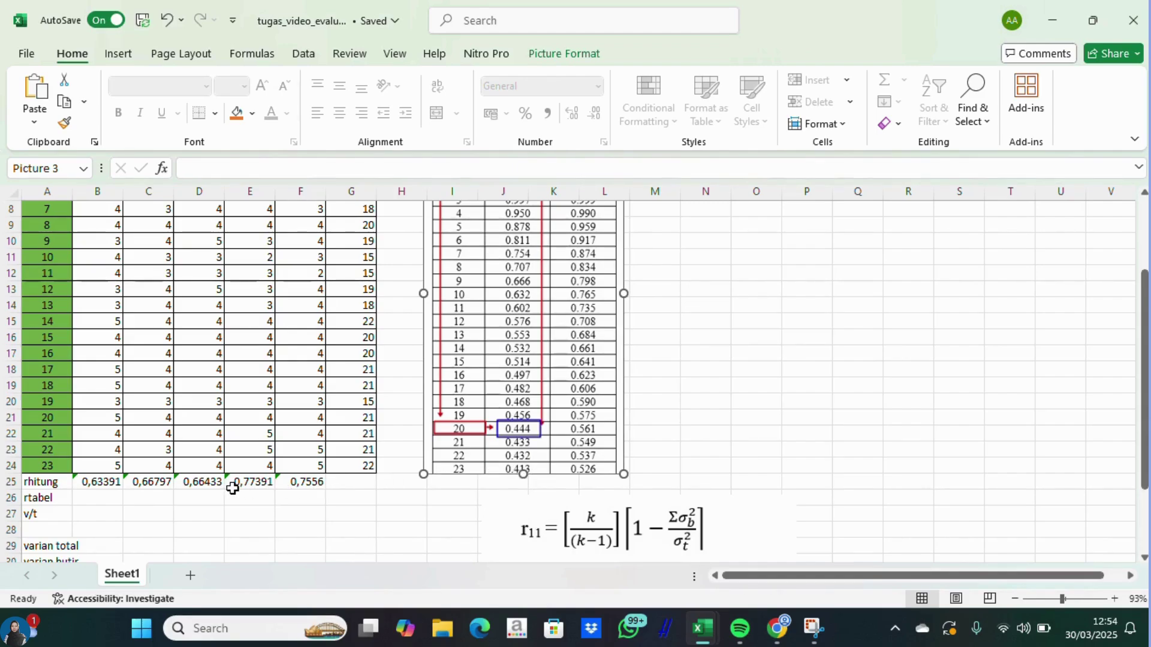
left_click(110, 498)
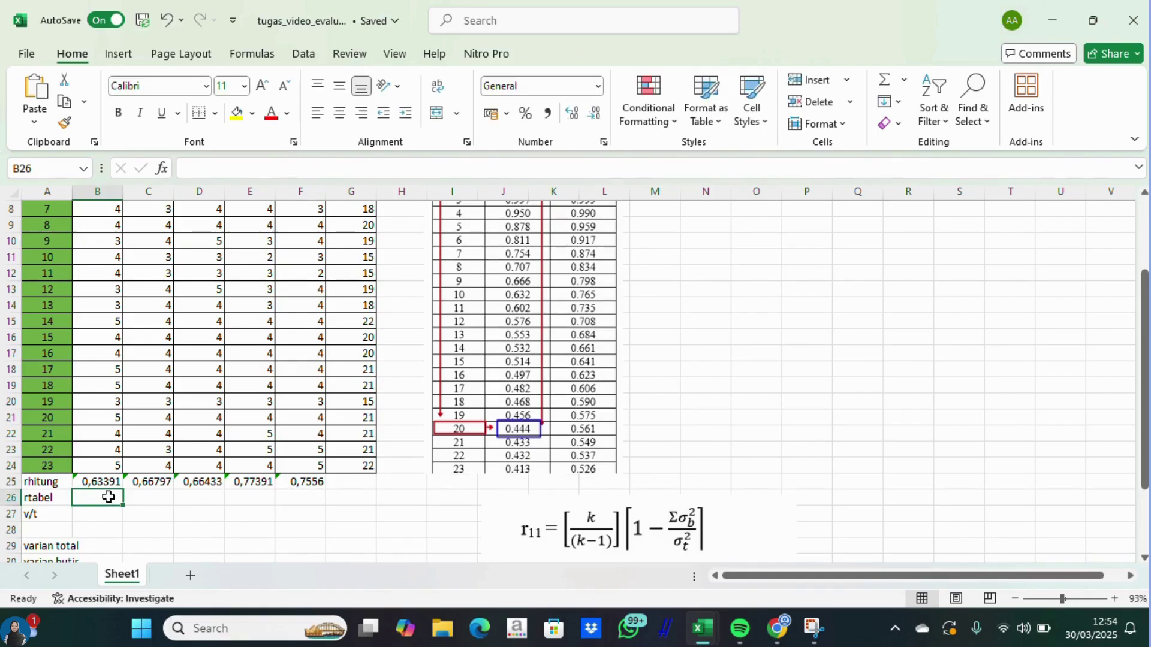
type("0")
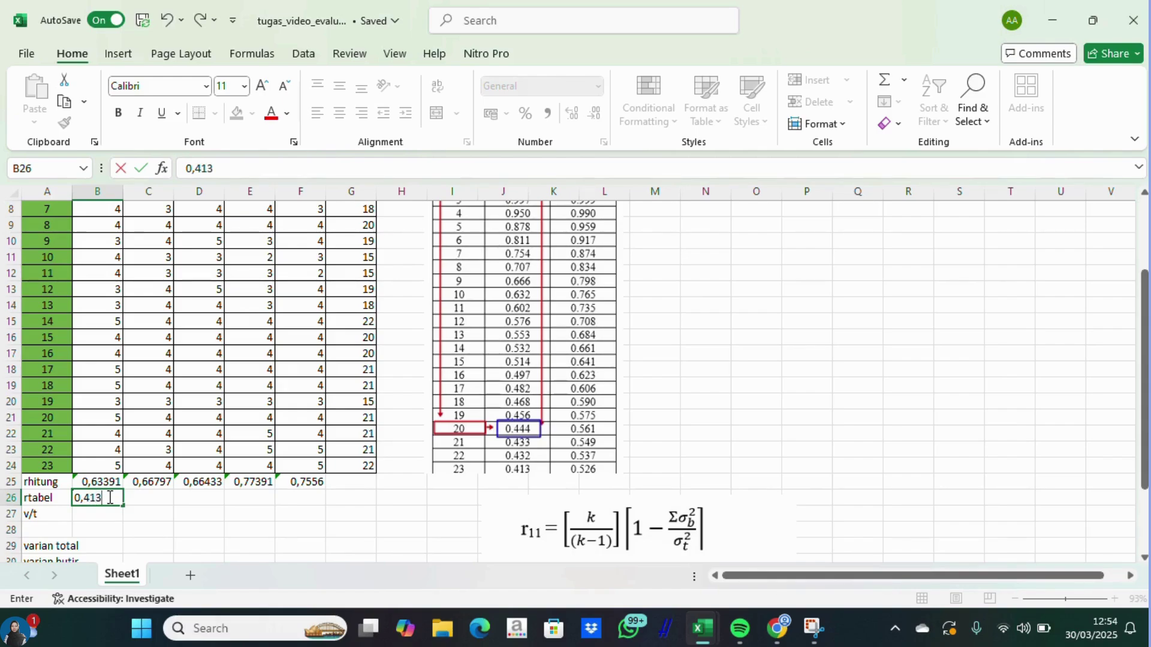
type(",413")
key("Tab")
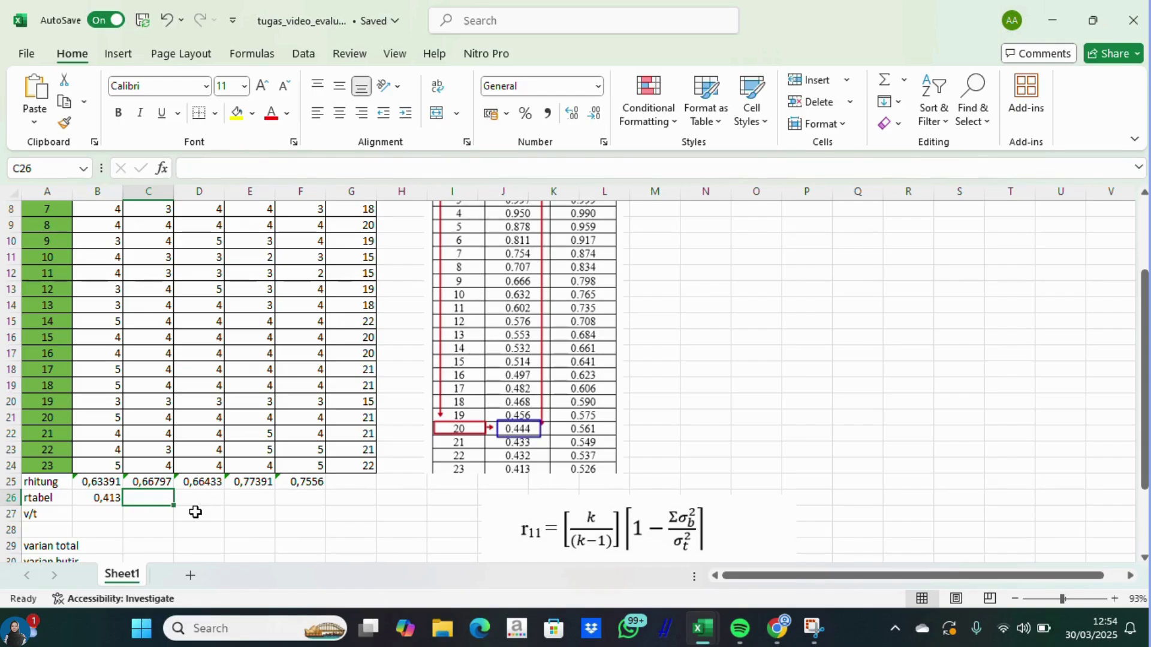
mouse_move(105, 498)
left_mouse_down()
mouse_move(133, 517)
mouse_move(123, 505)
left_mouse_up()
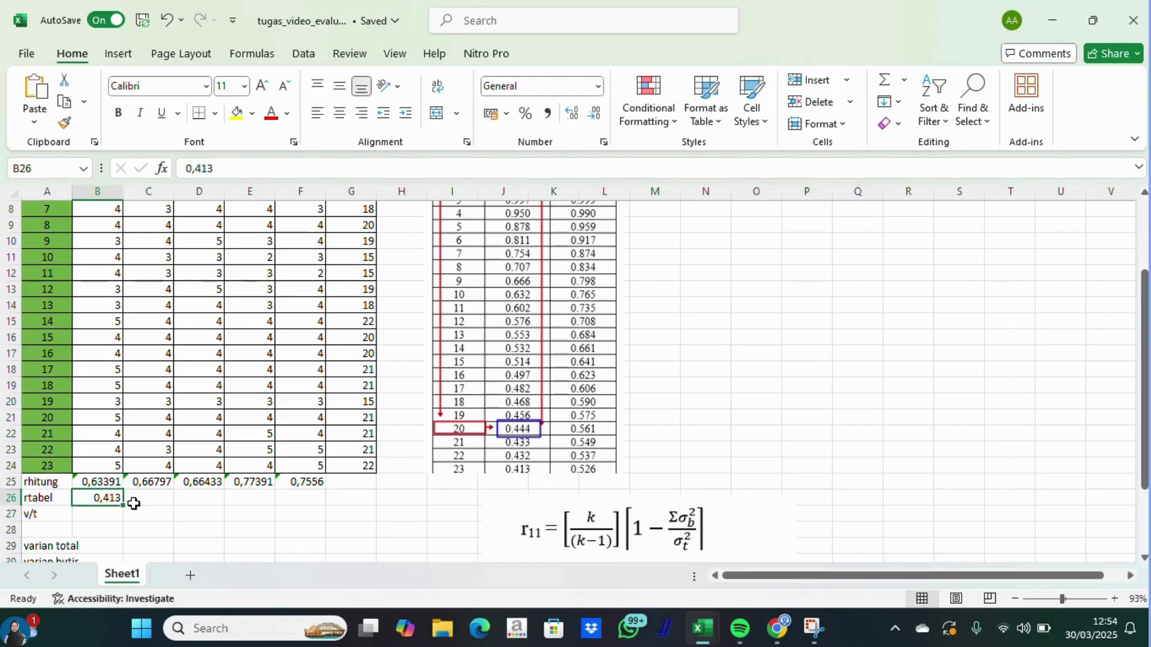
left_click_drag(121, 507, 315, 509)
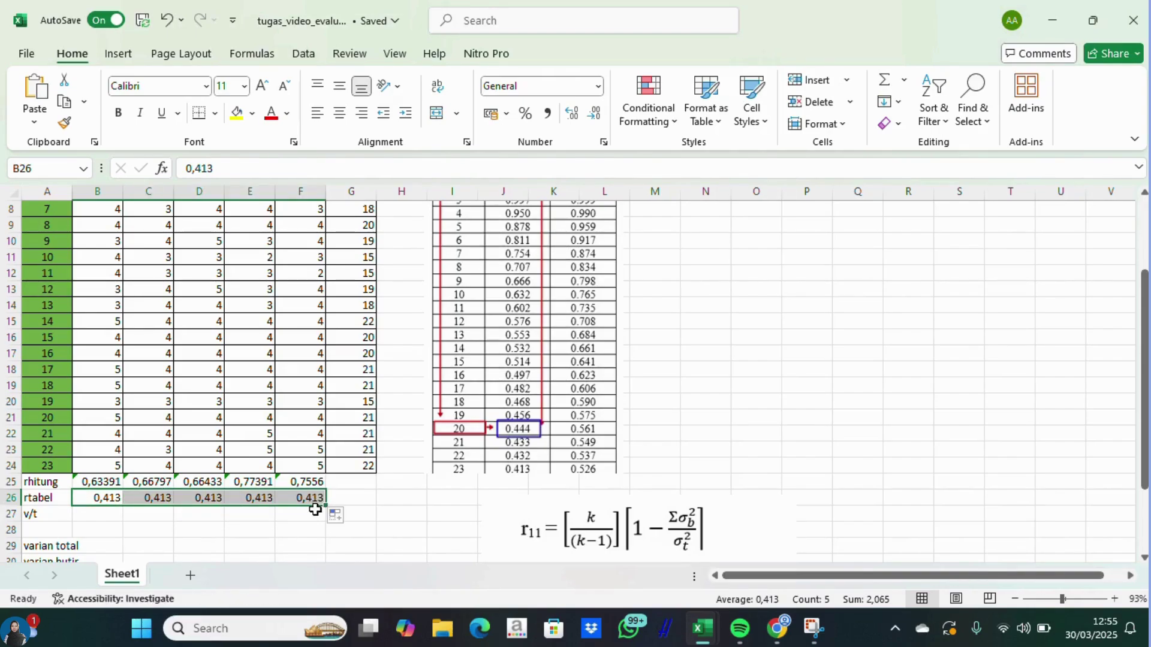
Change the decimal separator of the rtabel value in B26 to a point, giving 0.413.
left_click(107, 501)
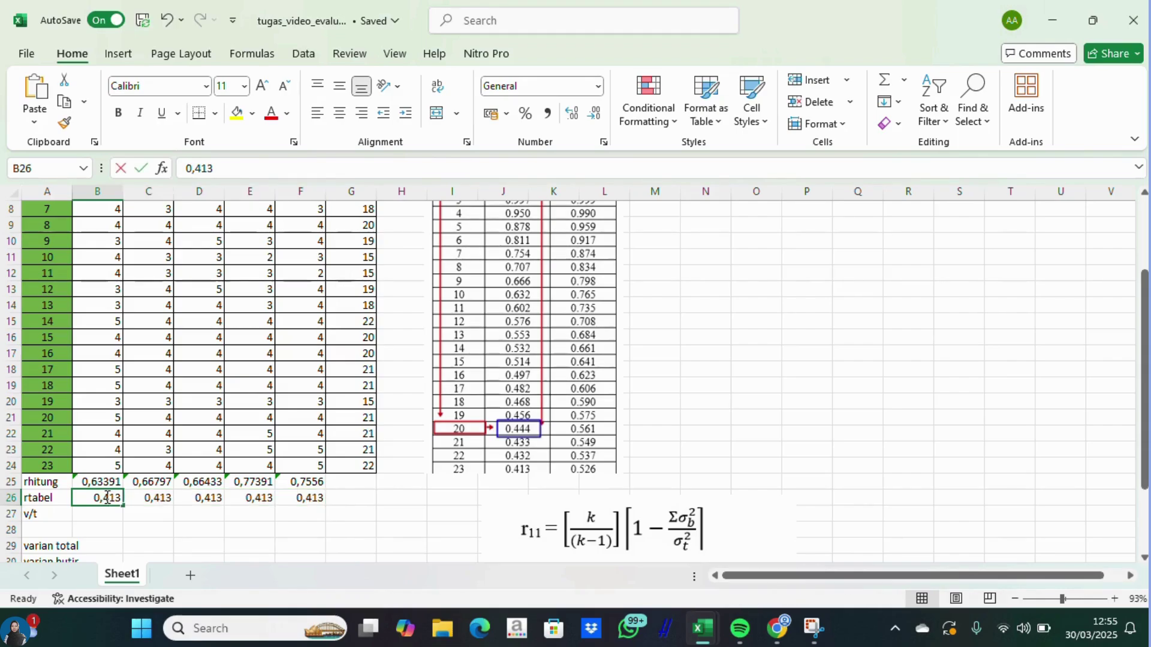
double_click(105, 498)
key("BackSpace")
type(".")
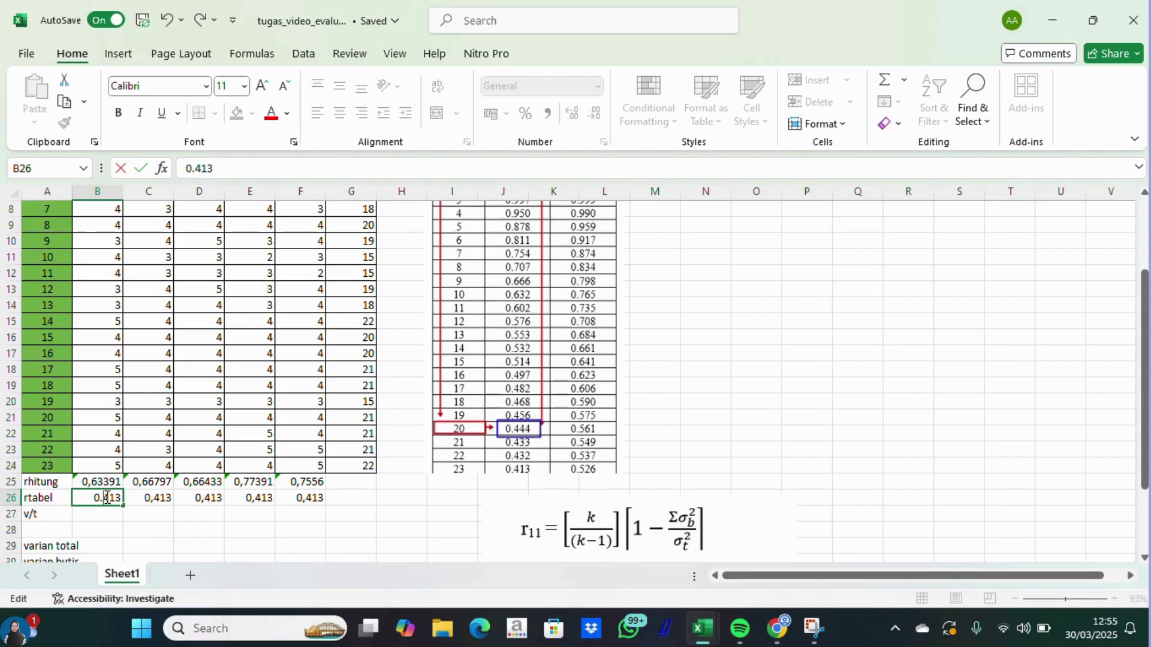
left_click(154, 502)
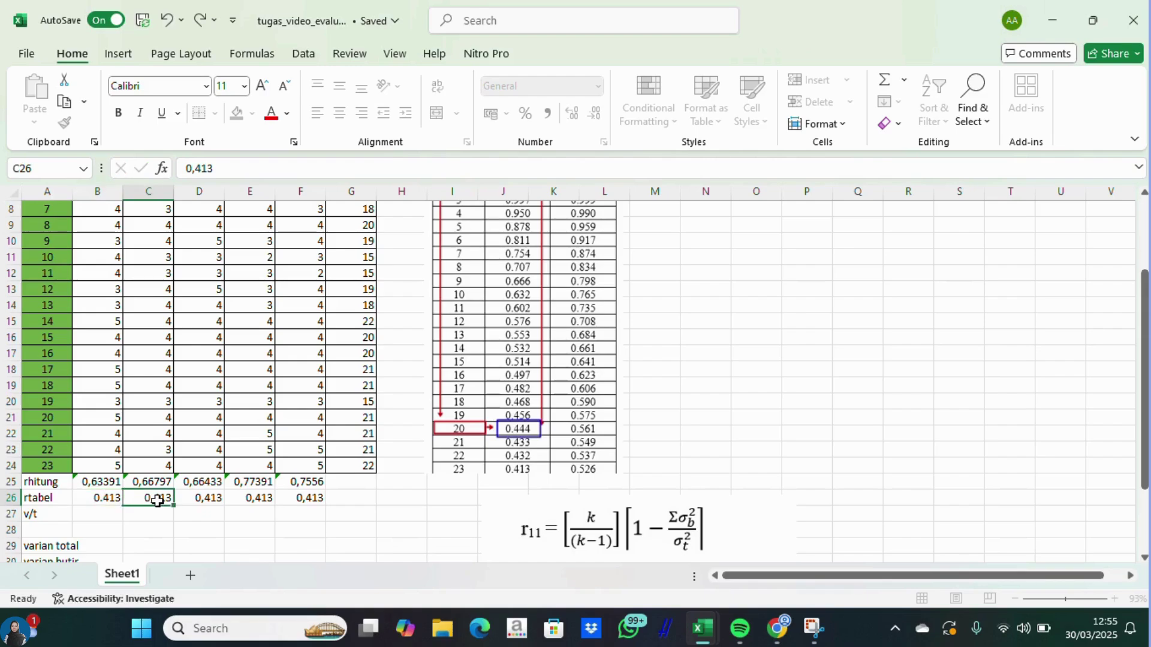
Try to fill the rtabel value 0.413 from B26 across to F26, and undo the fill.
left_click(108, 503)
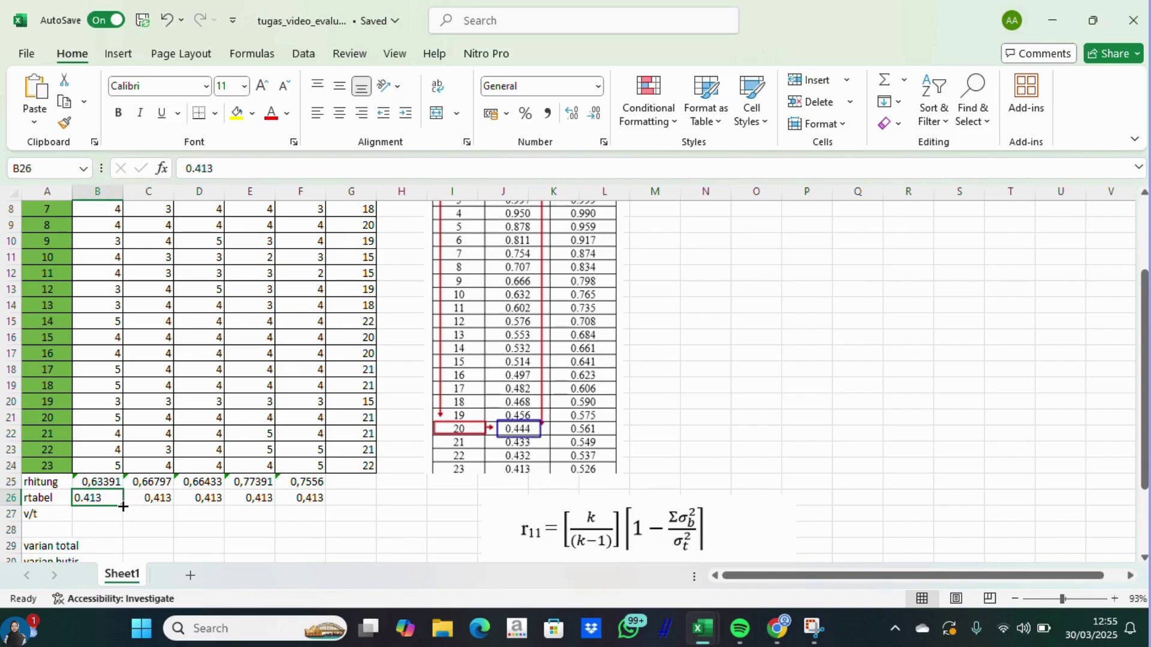
left_click_drag(123, 506, 325, 501)
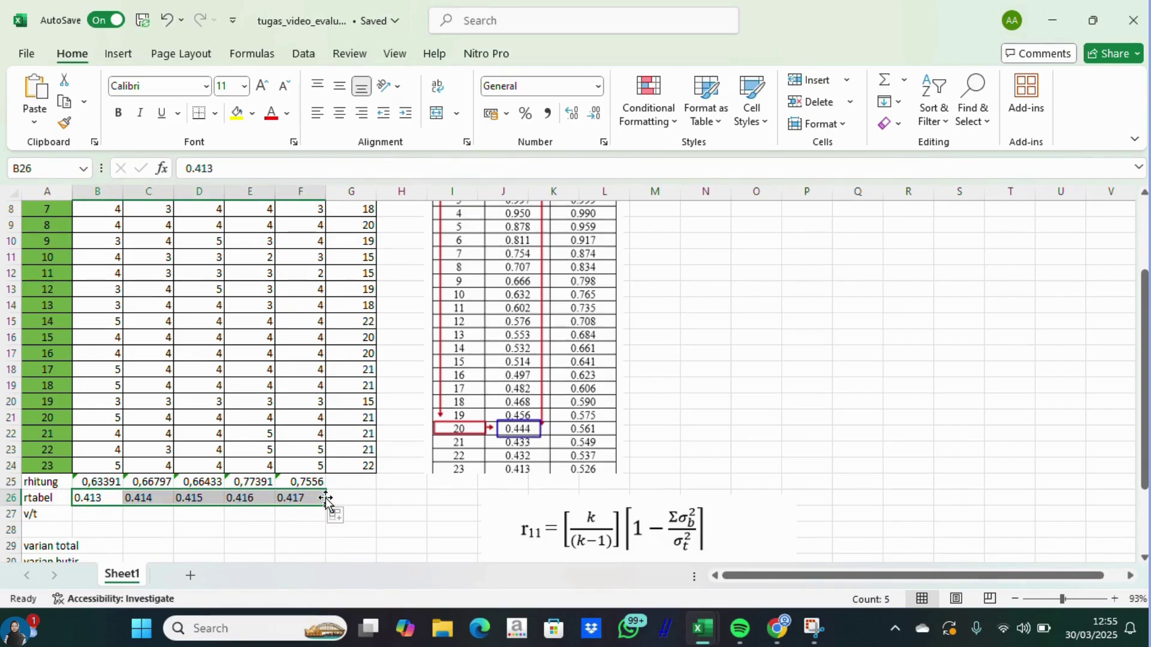
key("ctrl+z")
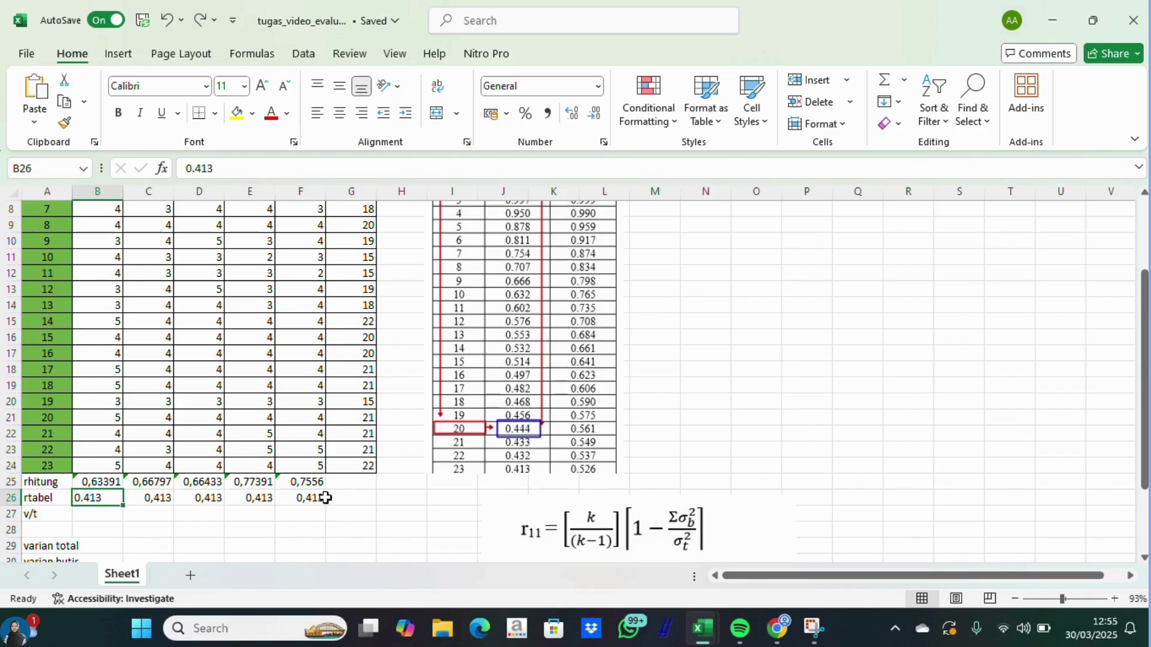
Clear the rtabel values for items 2 to 5 in C26 through F26.
left_click(171, 501)
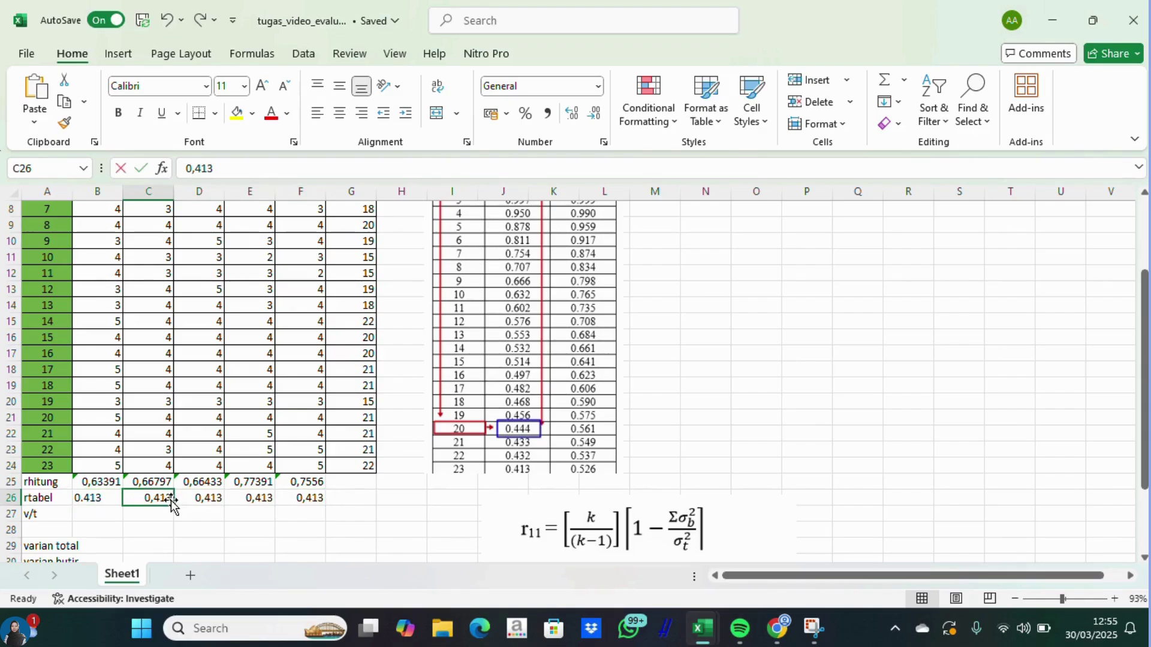
key("BackSpace")
key("Tab")
key("BackSpace")
key("Tab")
key("BackSpace")
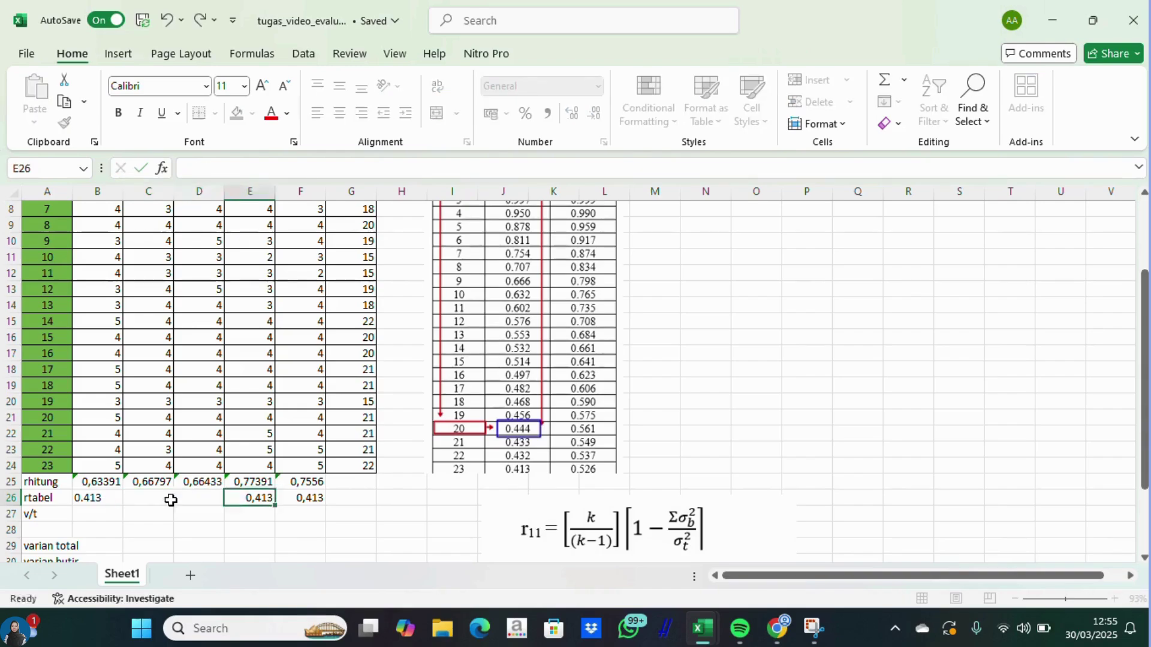
key("Tab")
key("BackSpace")
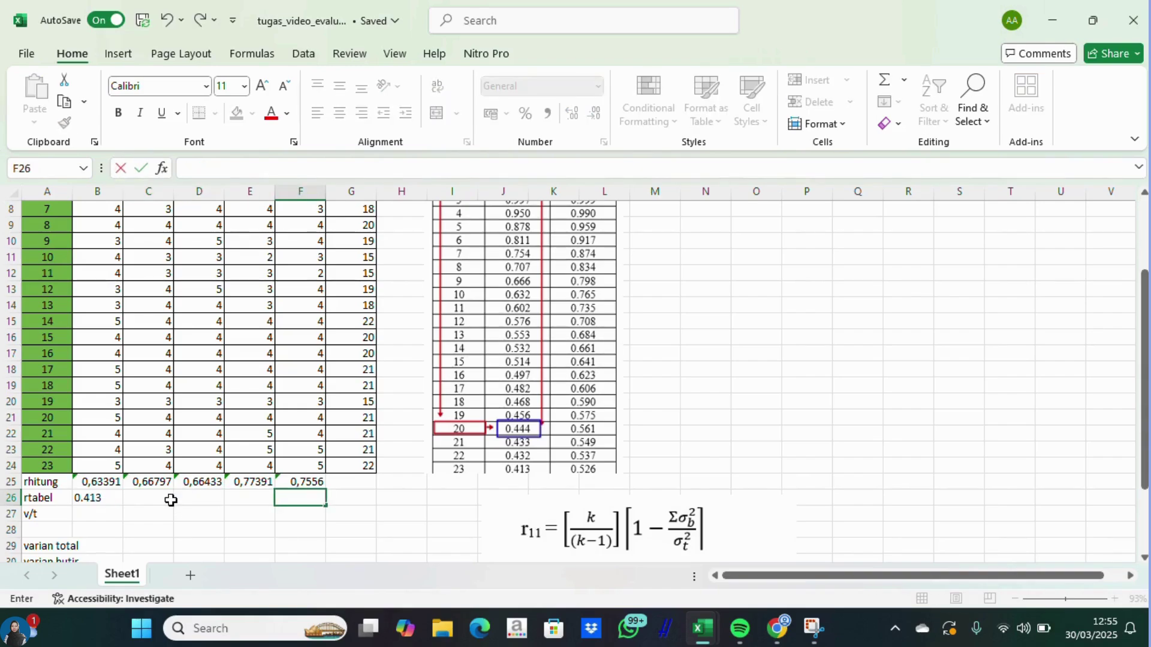
Clear the item 1 rtabel cell B26 and re-enter its value as 0.413.
key("shift+Tab")
key("shift+Tab")
key("shift+Tab")
key("shift+Tab")
key("BackSpace")
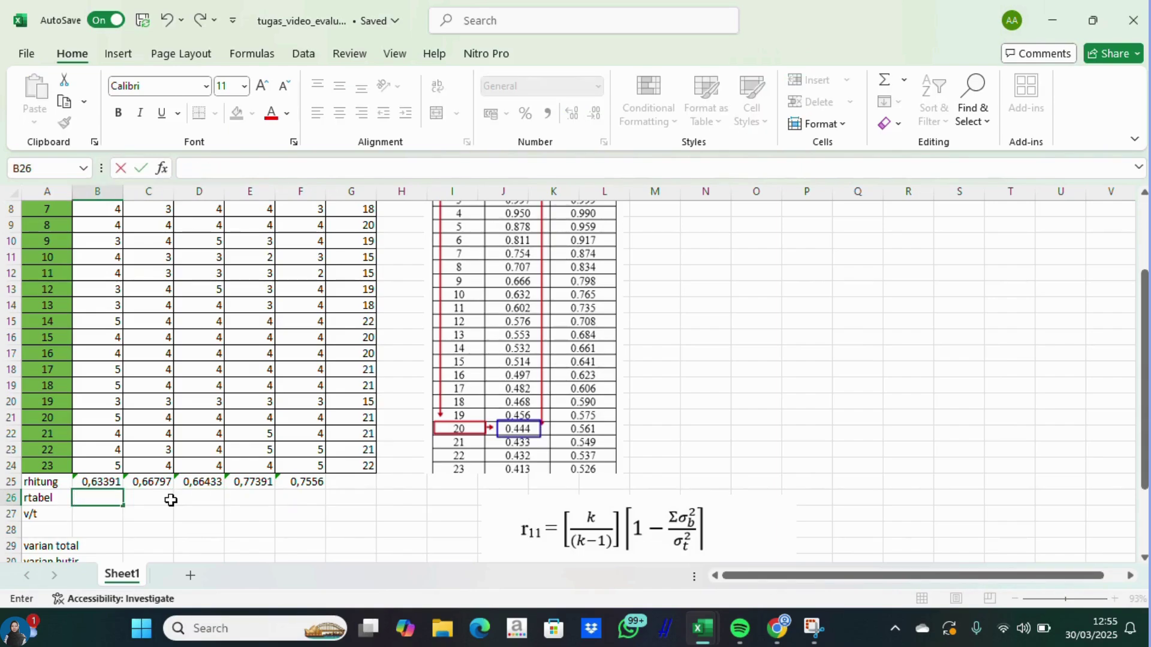
type("0.413")
left_click(171, 499)
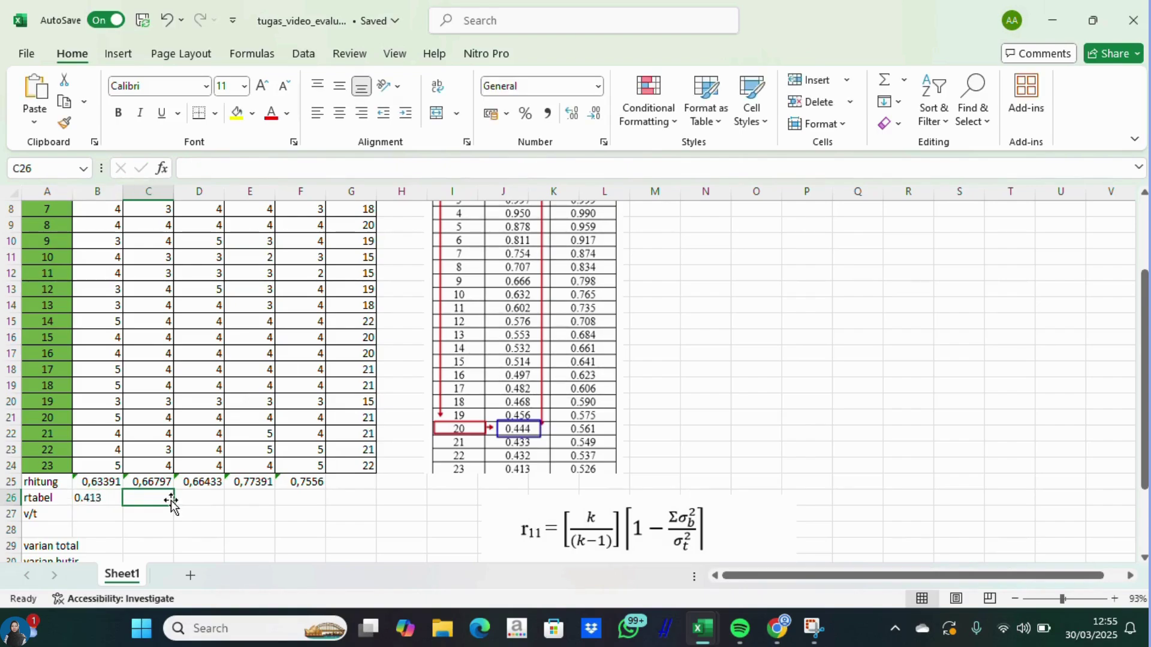
Replace the rtabel value in B26 with 0,413 using a decimal comma, and fill it across to F26.
key("Left")
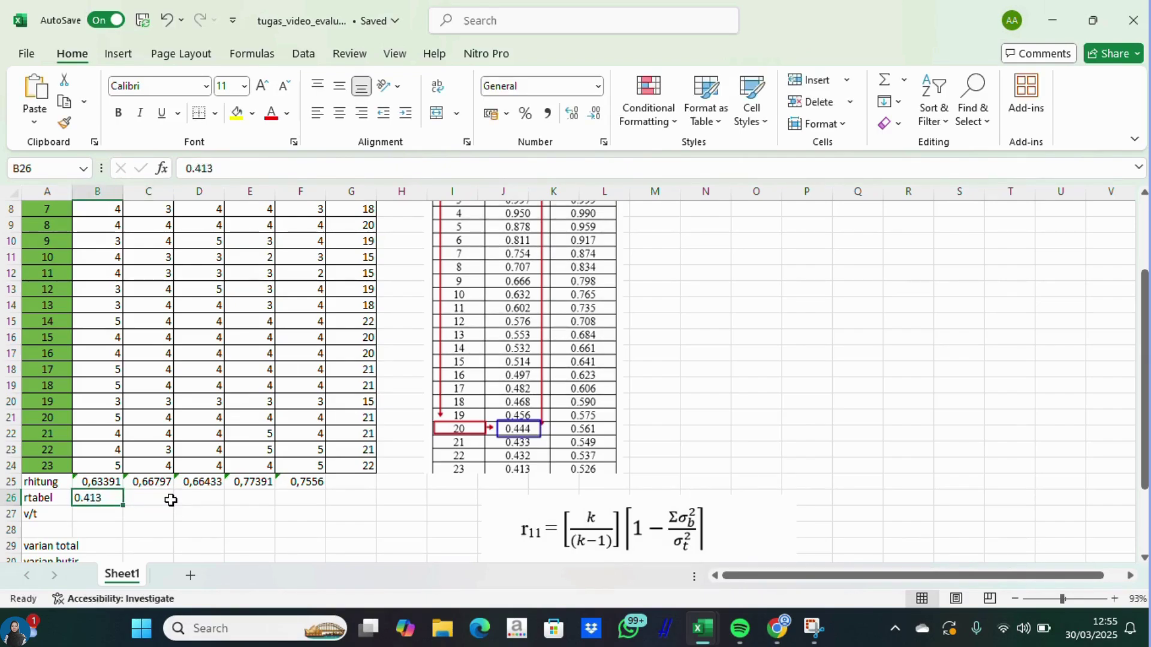
key("BackSpace")
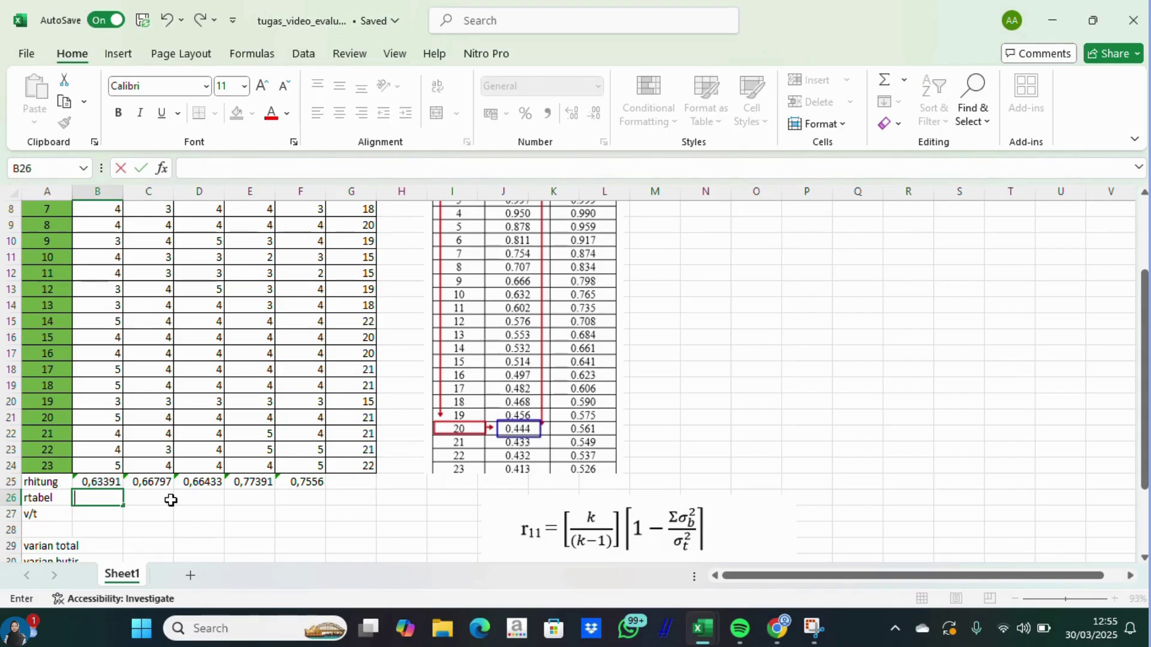
type("0,413")
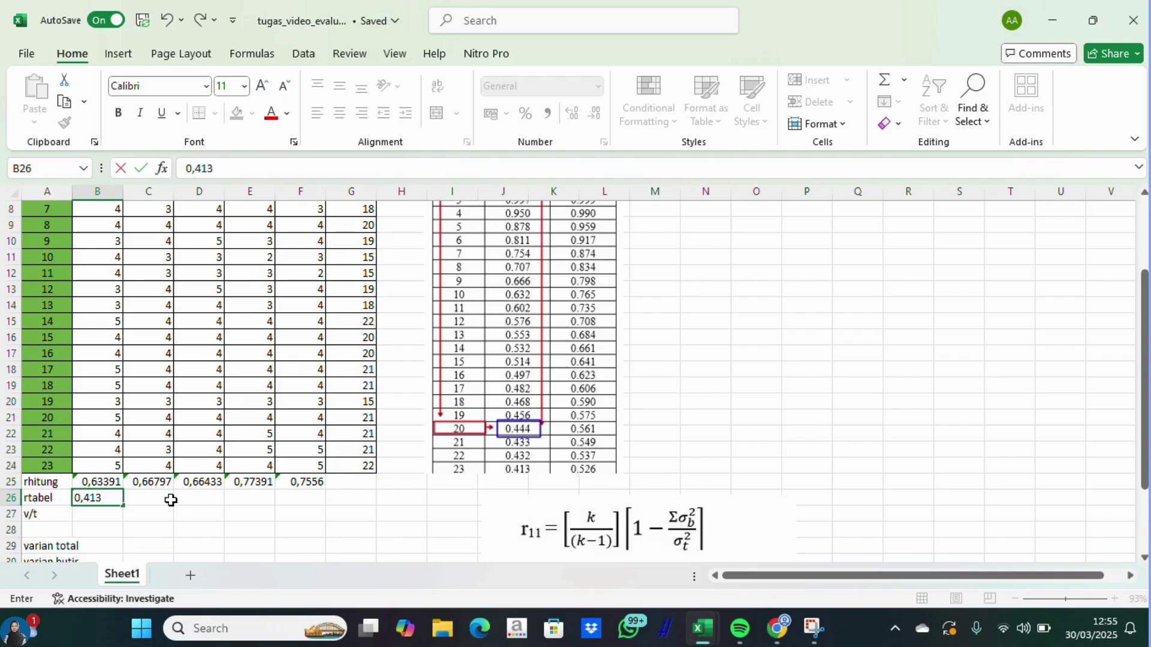
left_click(171, 500)
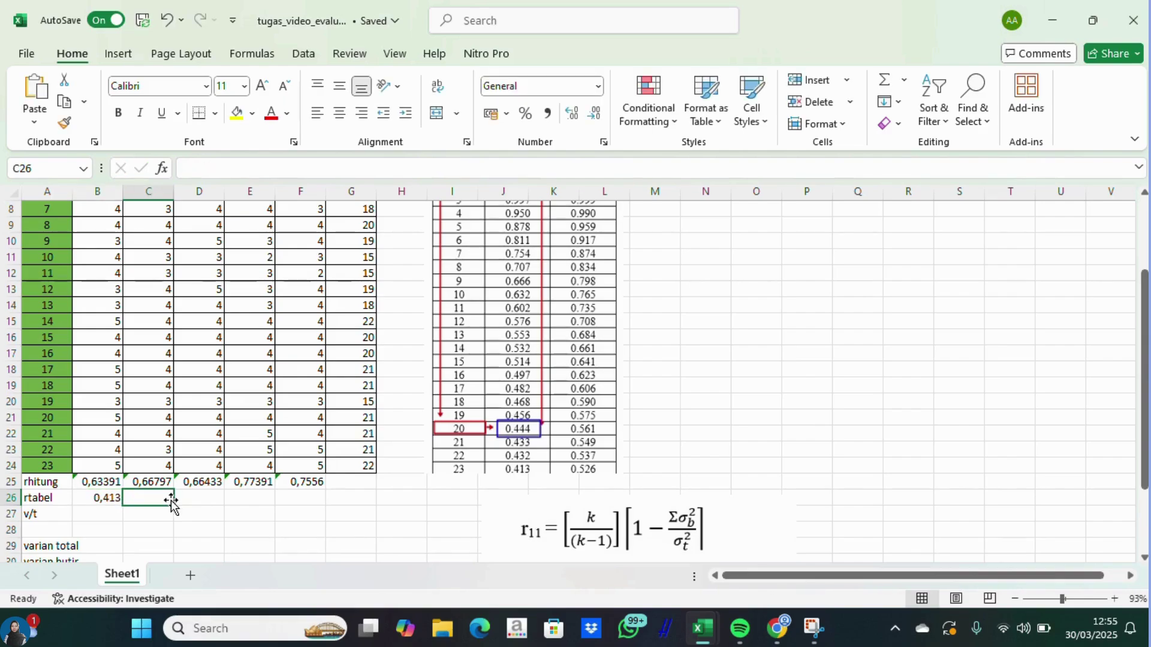
left_click_drag(108, 498, 310, 507)
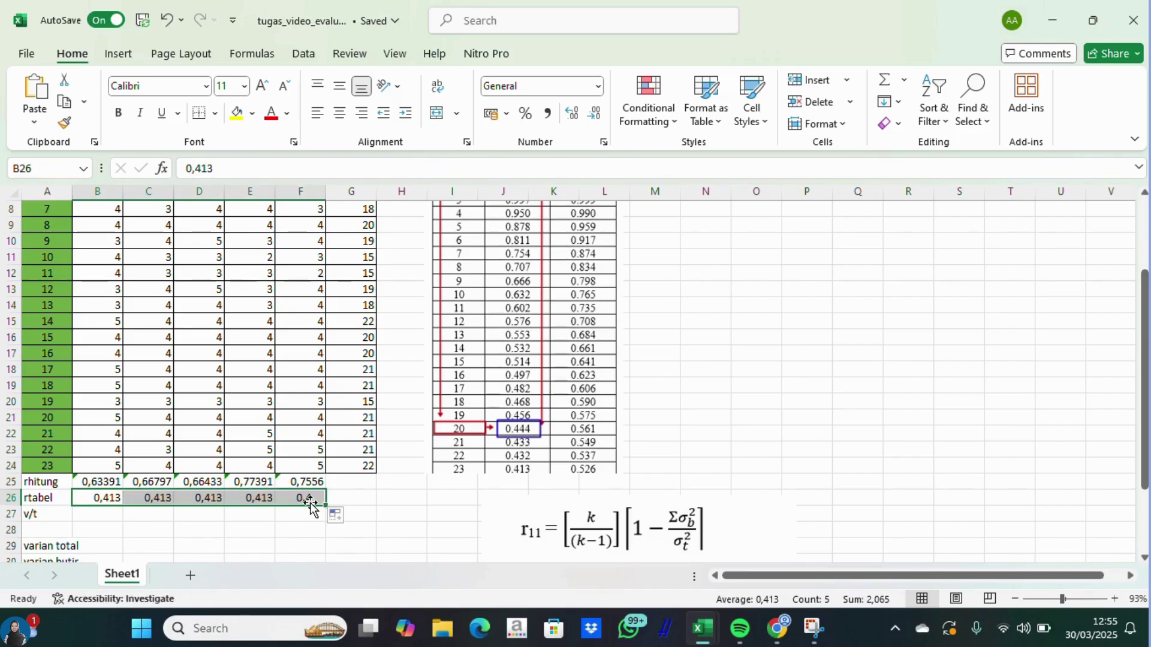
Start an IF formula in v/t cell B27 with B25>B26 as the logical test.
left_click(110, 518)
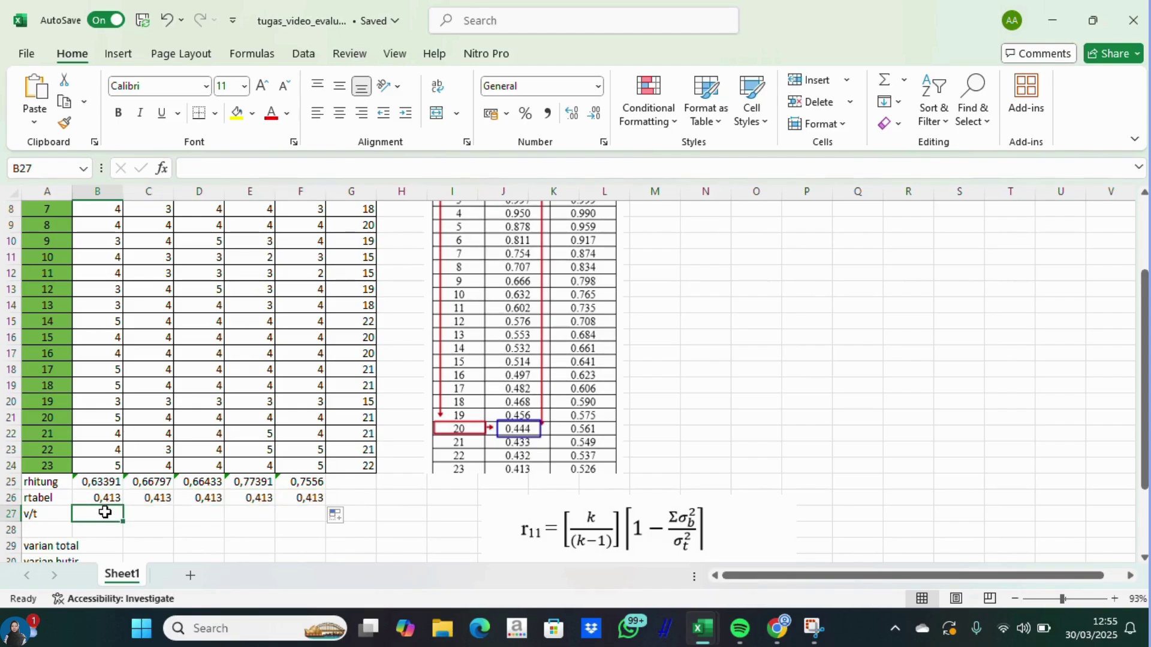
type("=if")
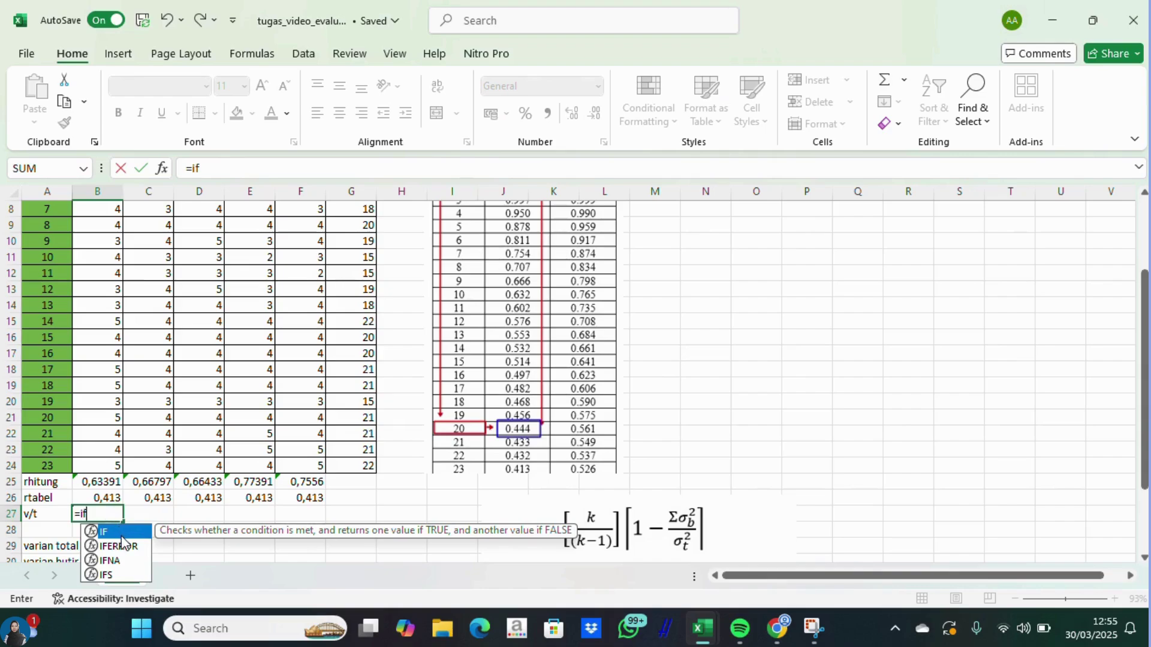
key("Tab")
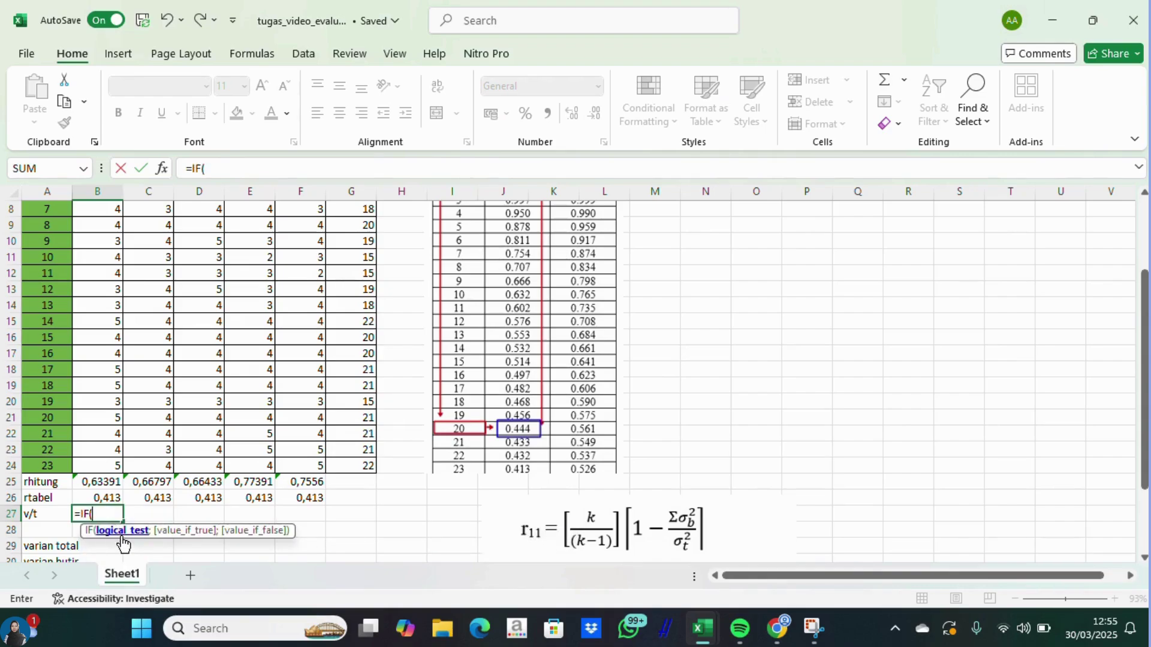
left_click(162, 168)
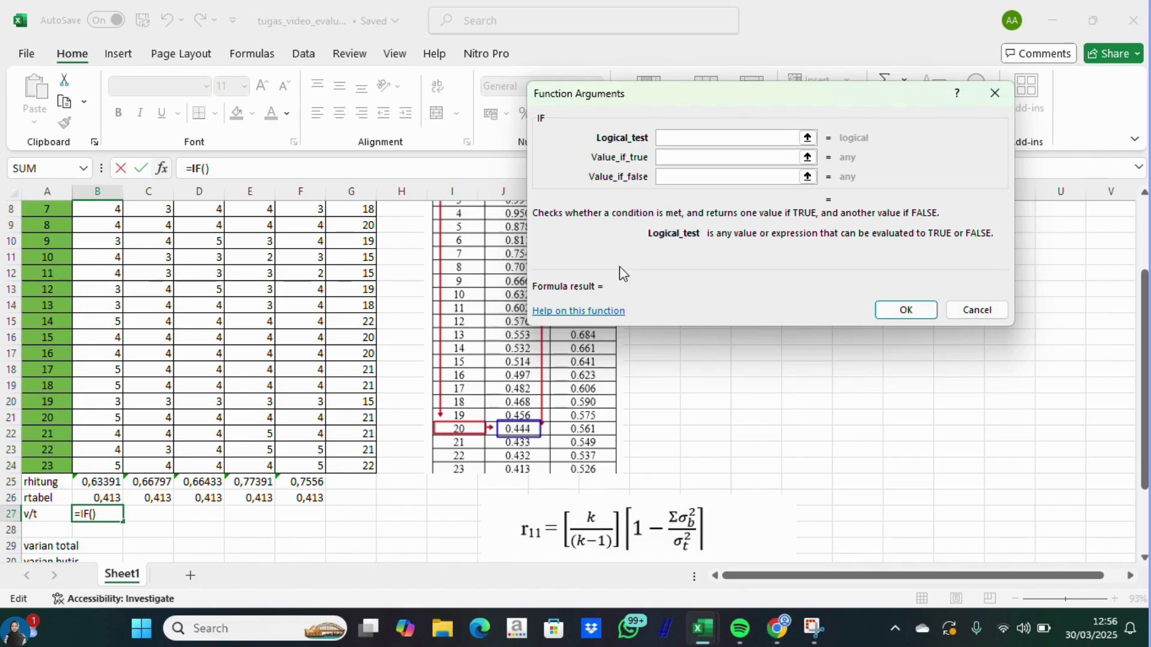
left_click(103, 485)
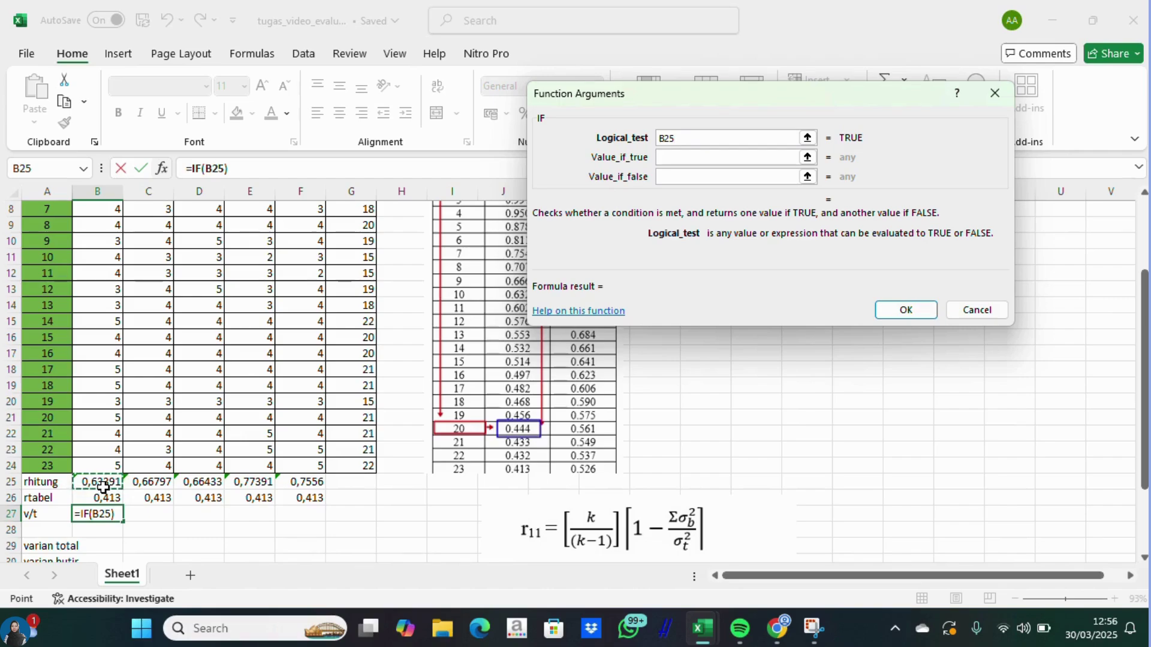
type(">")
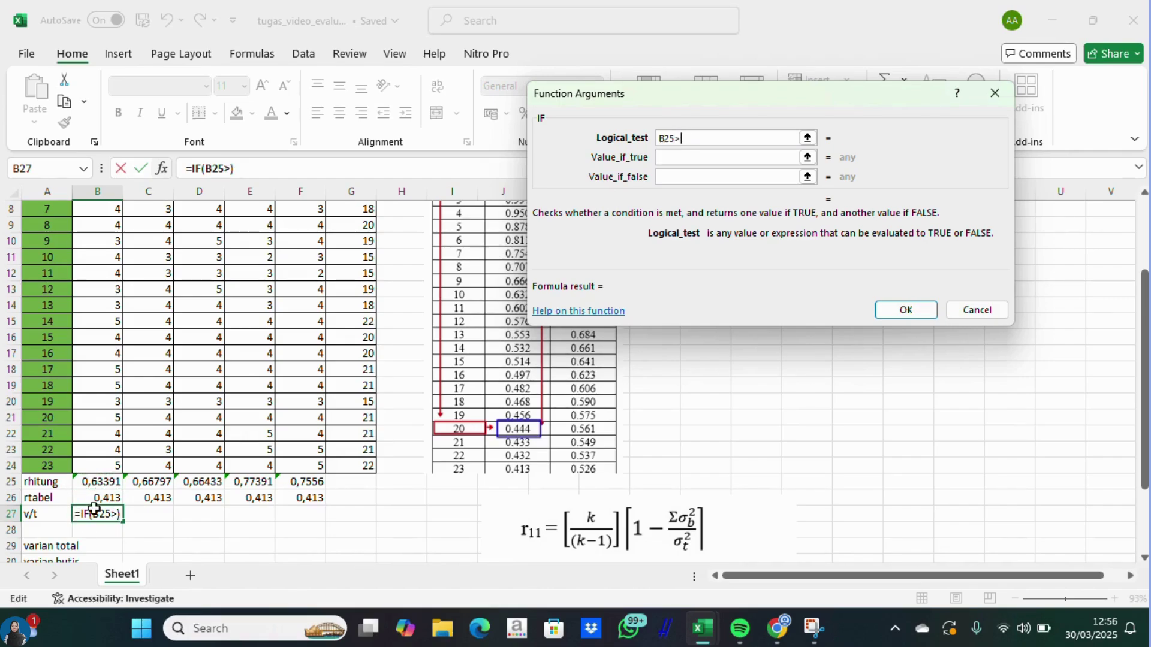
left_click(101, 497)
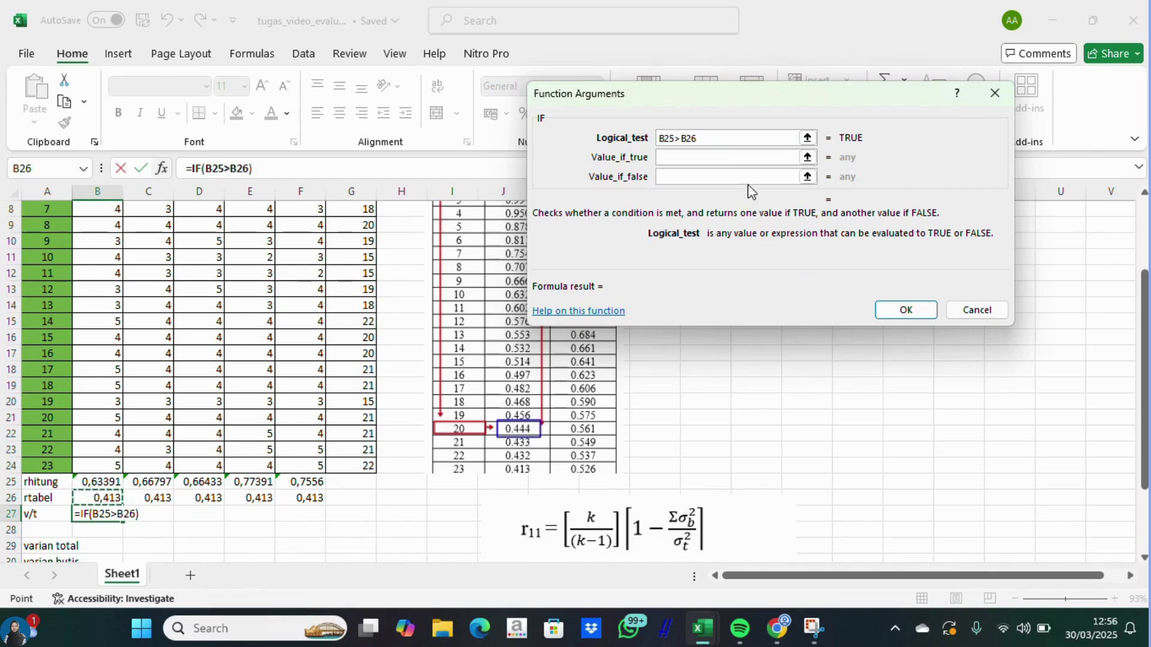
Make the B27 IF formula return "v" when true and "t" when false, and fill it across to F27.
left_click(711, 159)
type("\"")
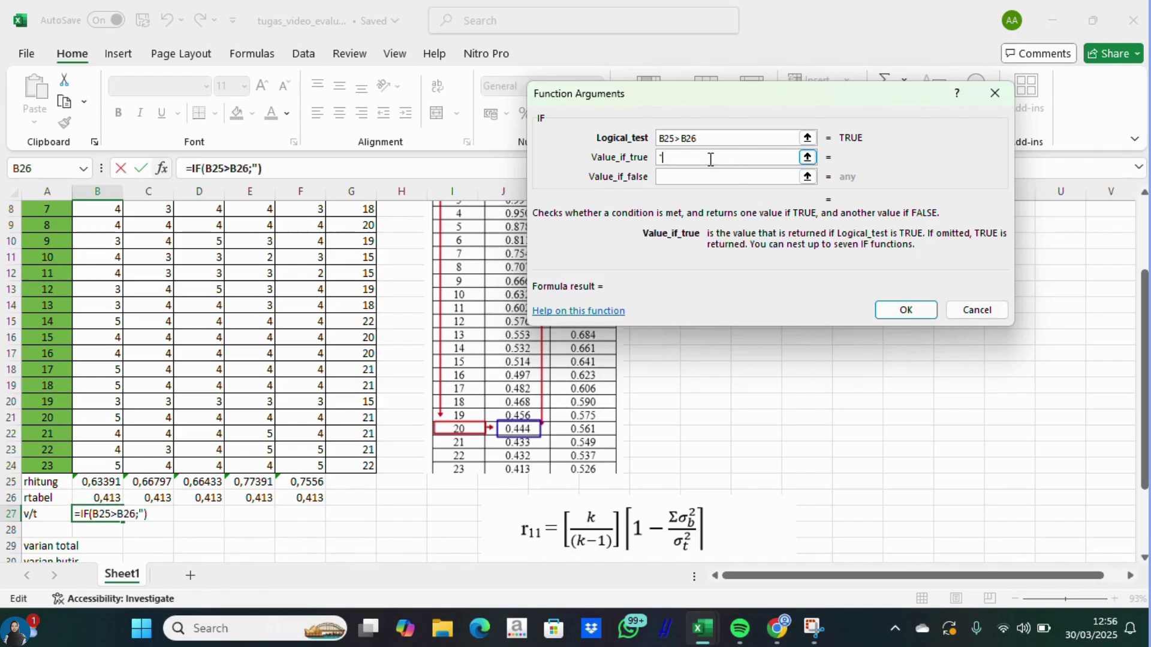
type("v\"")
left_click(711, 174)
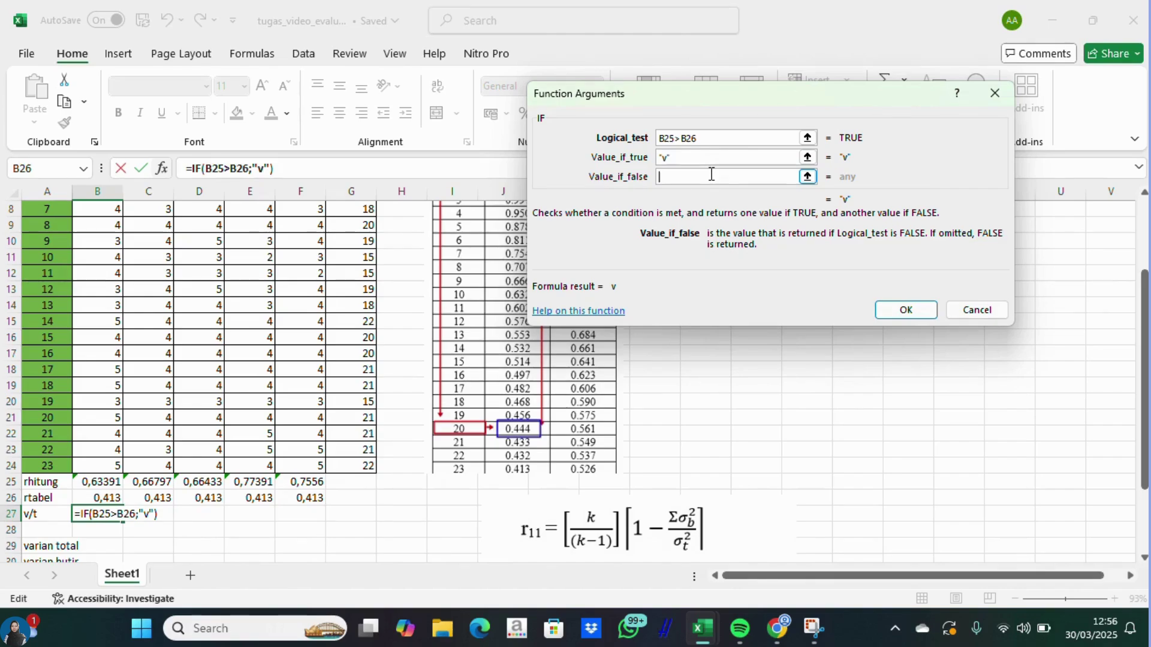
type("\"t\"")
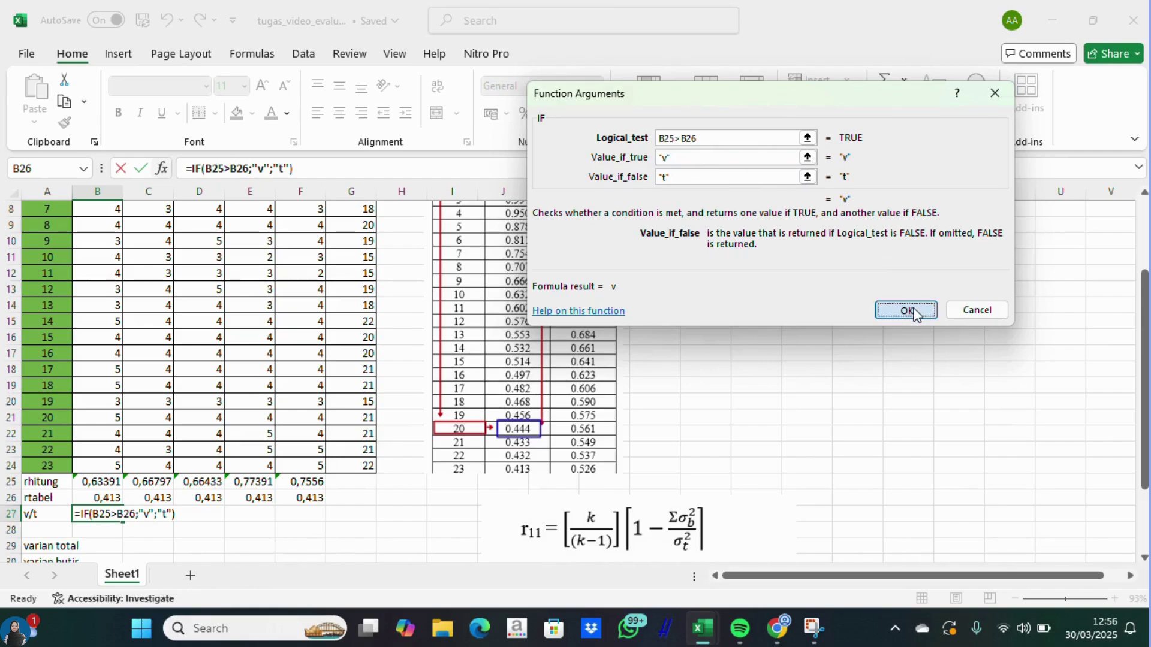
left_click(912, 312)
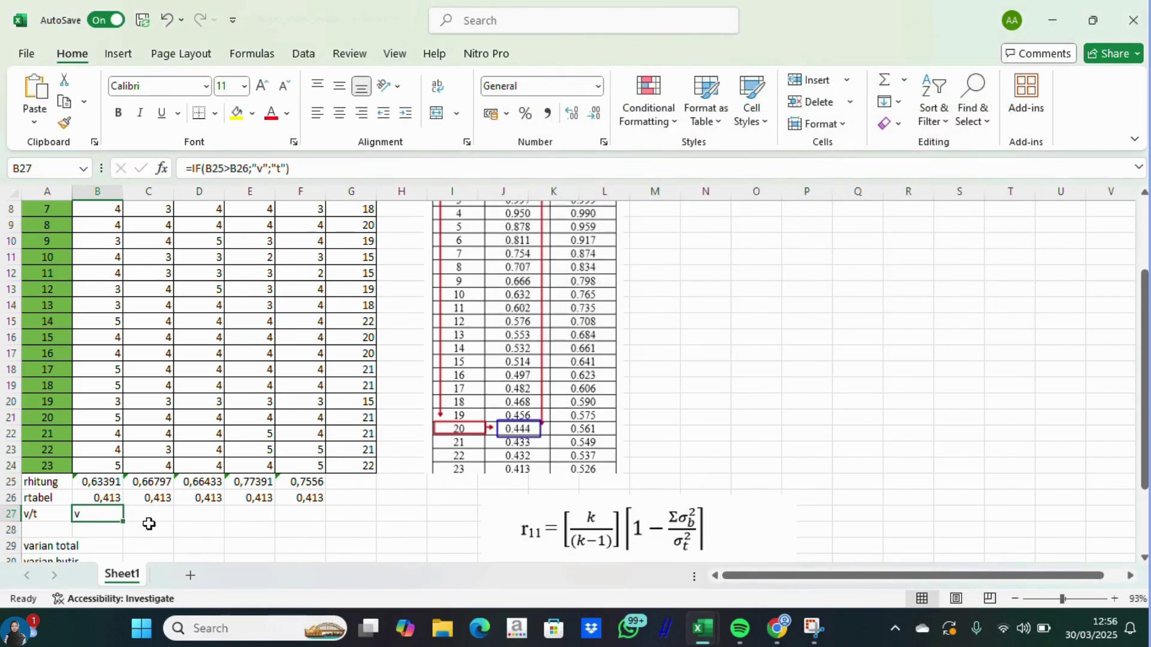
left_click_drag(123, 521, 320, 526)
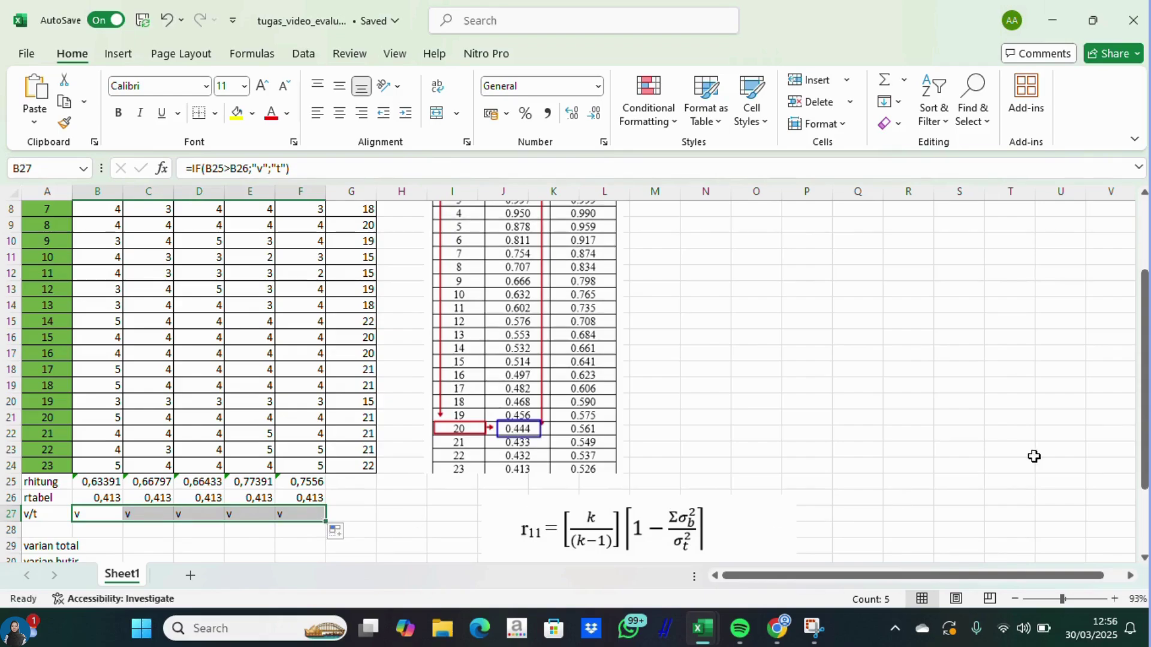
Calculate the varian total in G29 with VAR over the total scores G2:G24.
left_click_drag(1144, 410, 1144, 469)
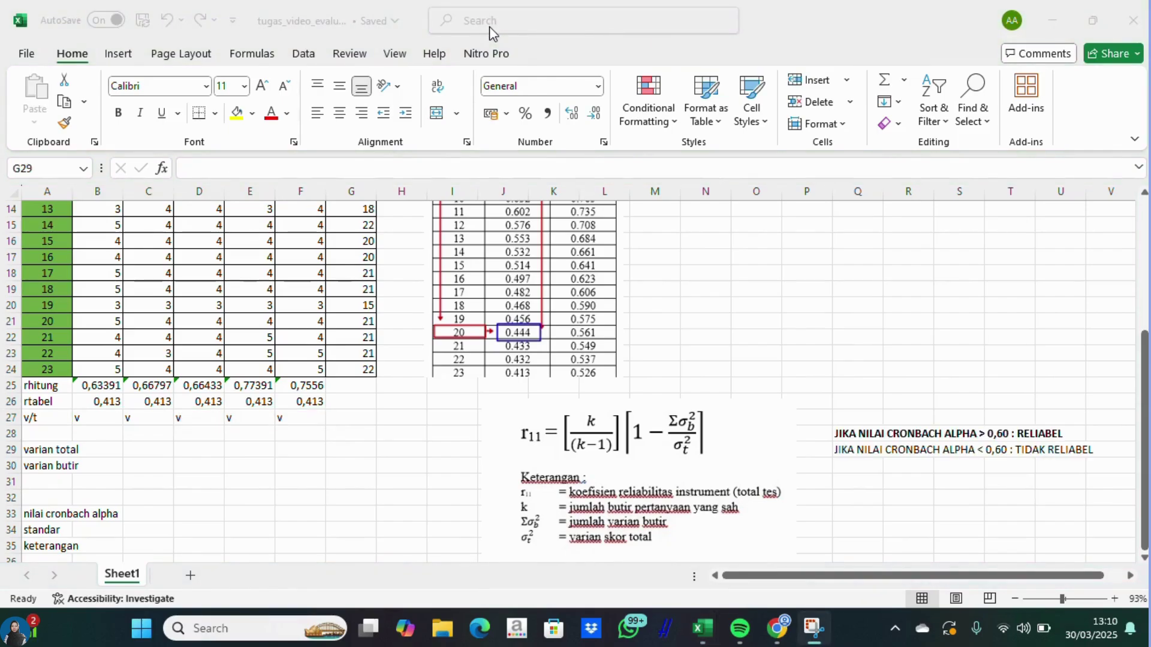
left_click(347, 451)
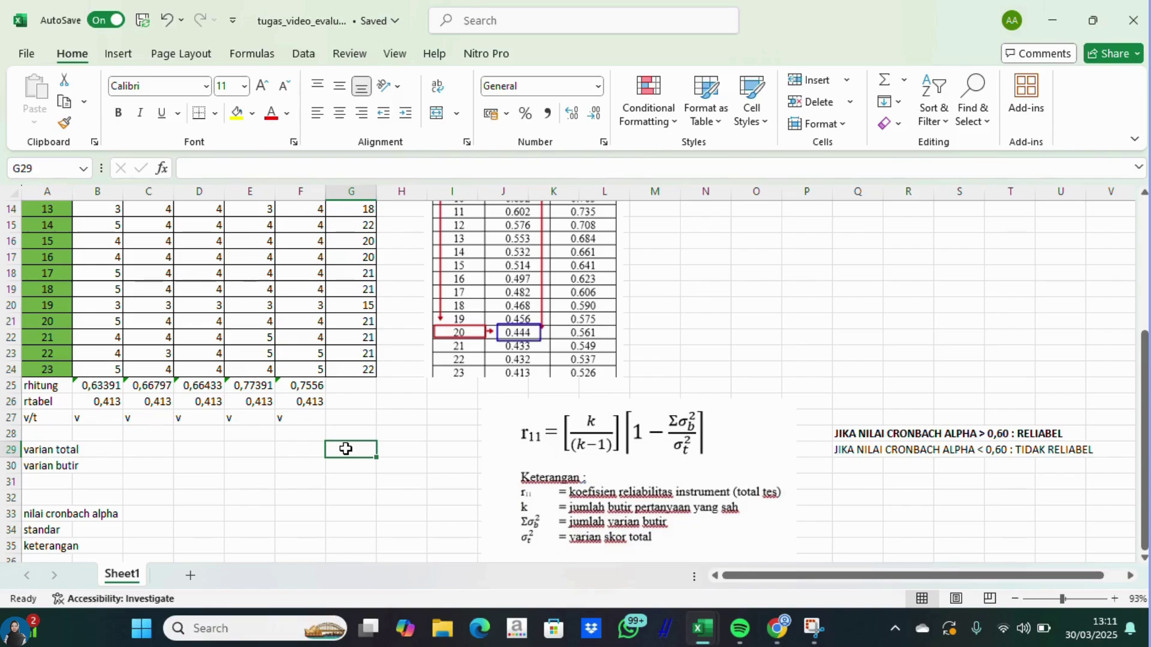
type("=")
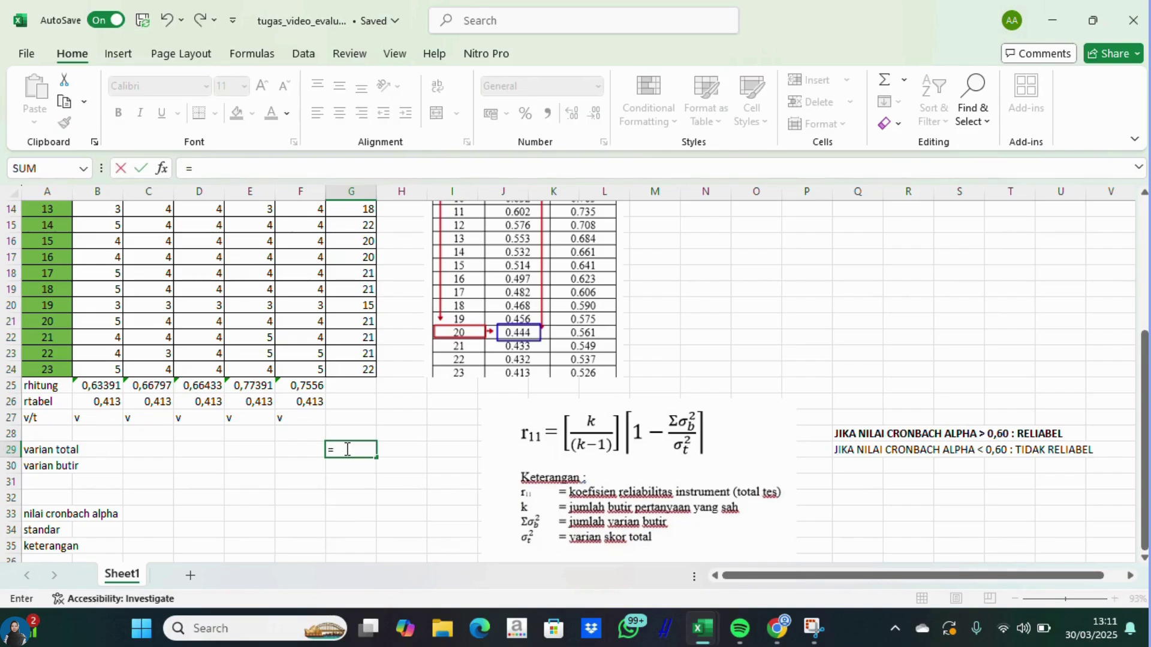
type("VAR")
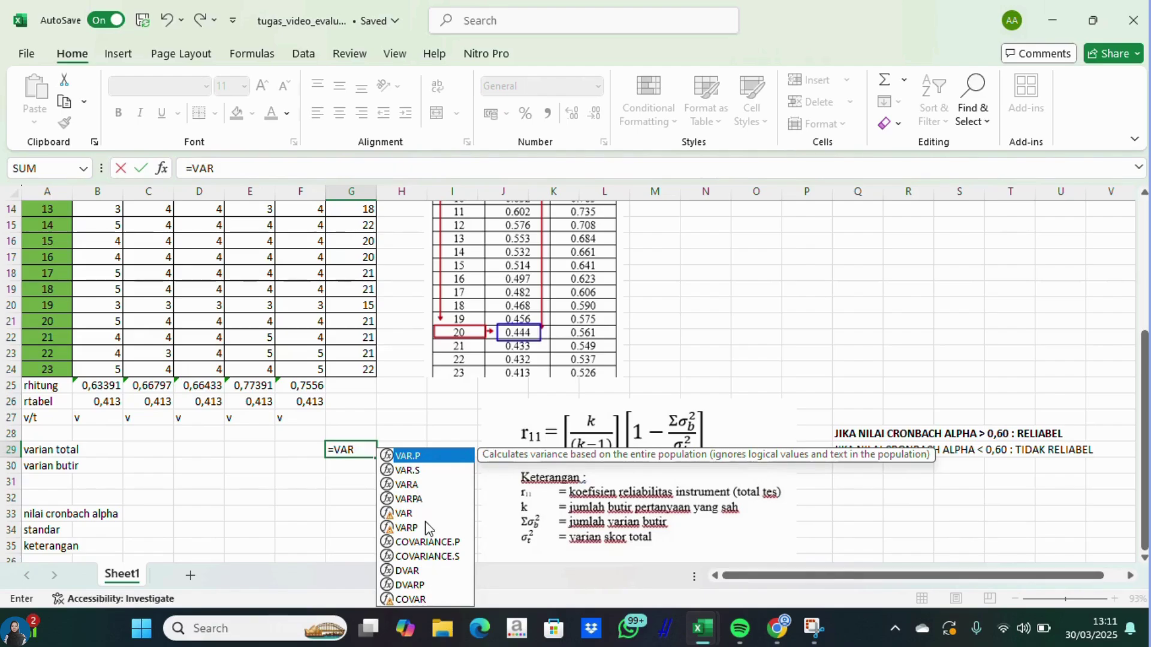
double_click(420, 514)
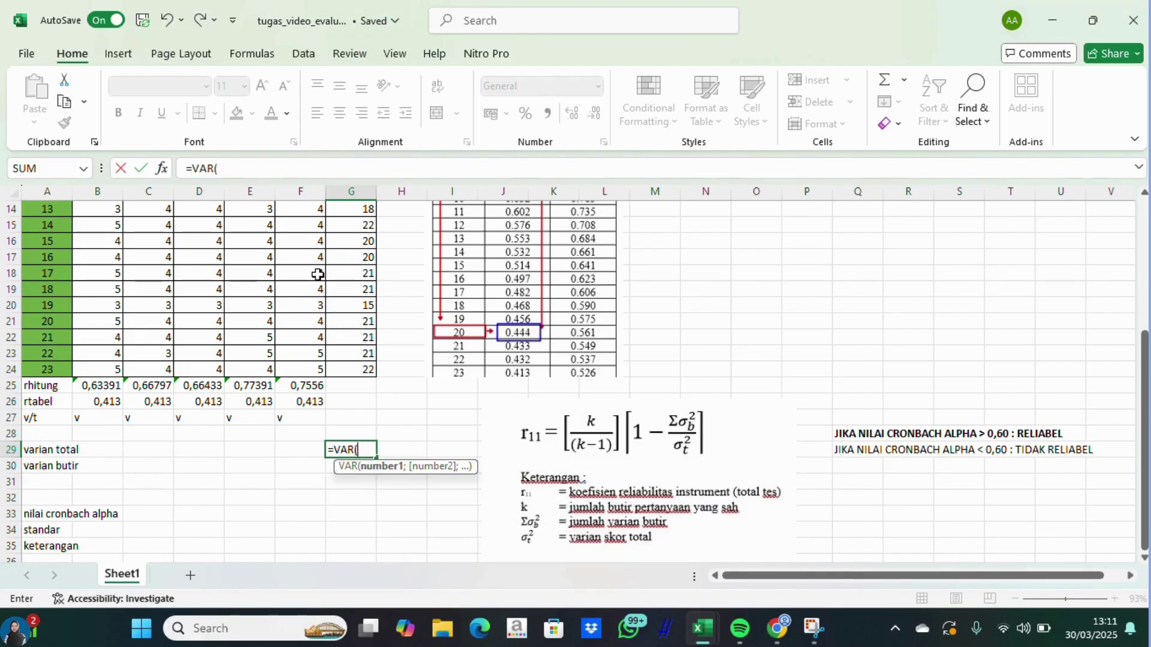
left_click_drag(1146, 388, 1146, 258)
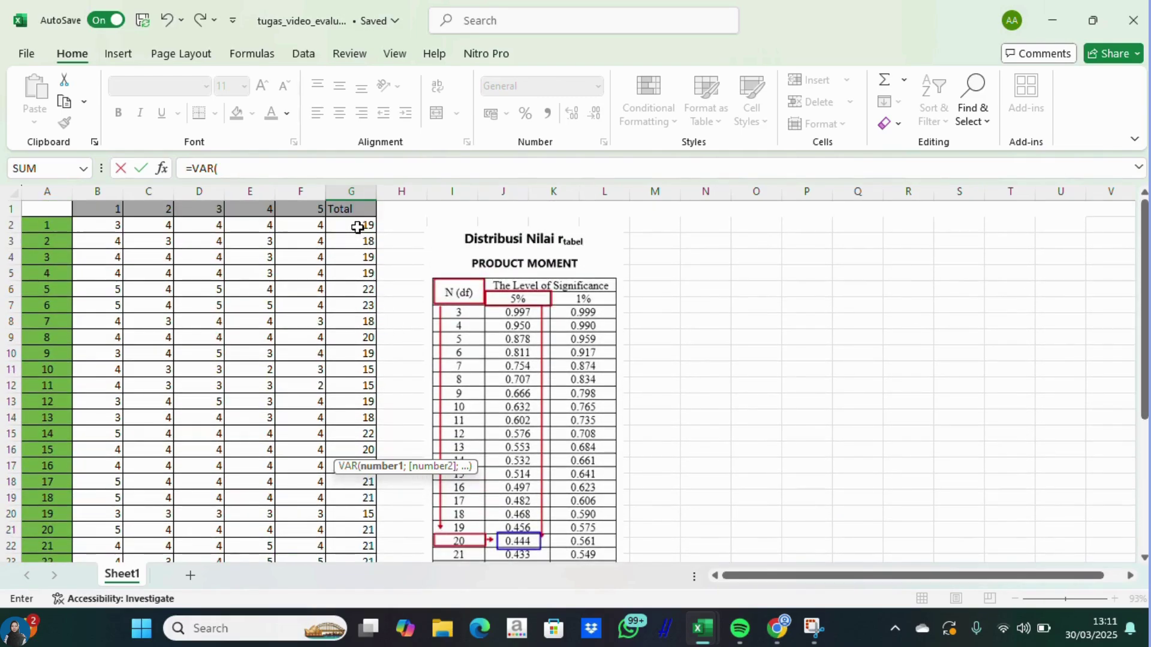
left_click_drag(357, 226, 365, 485)
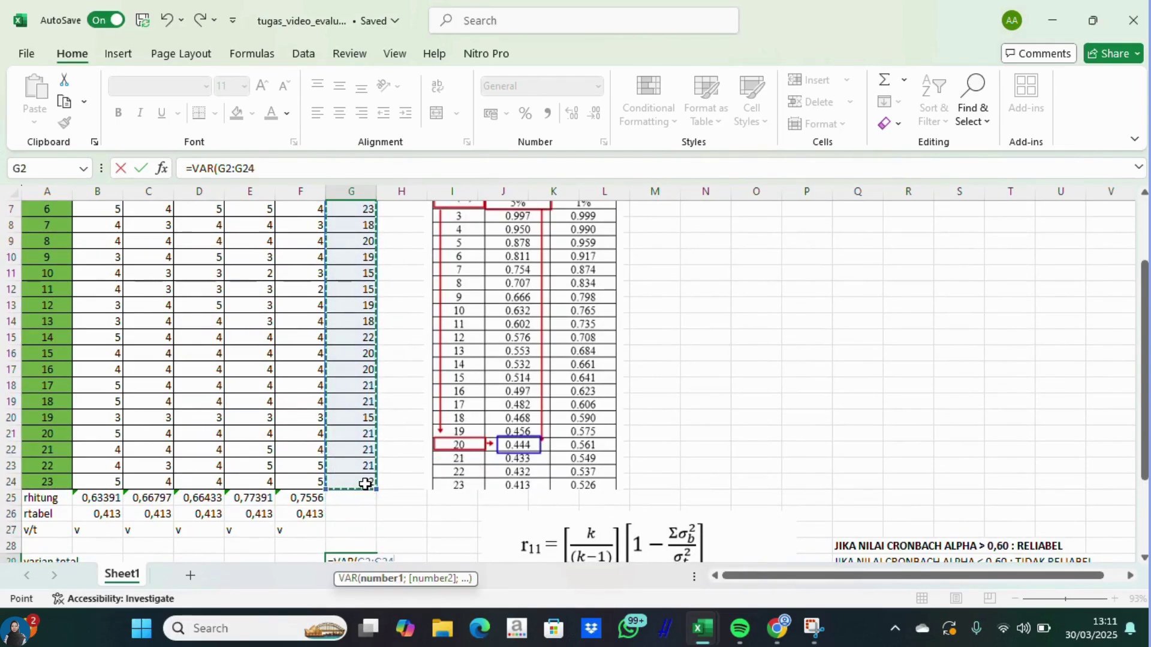
key("Return")
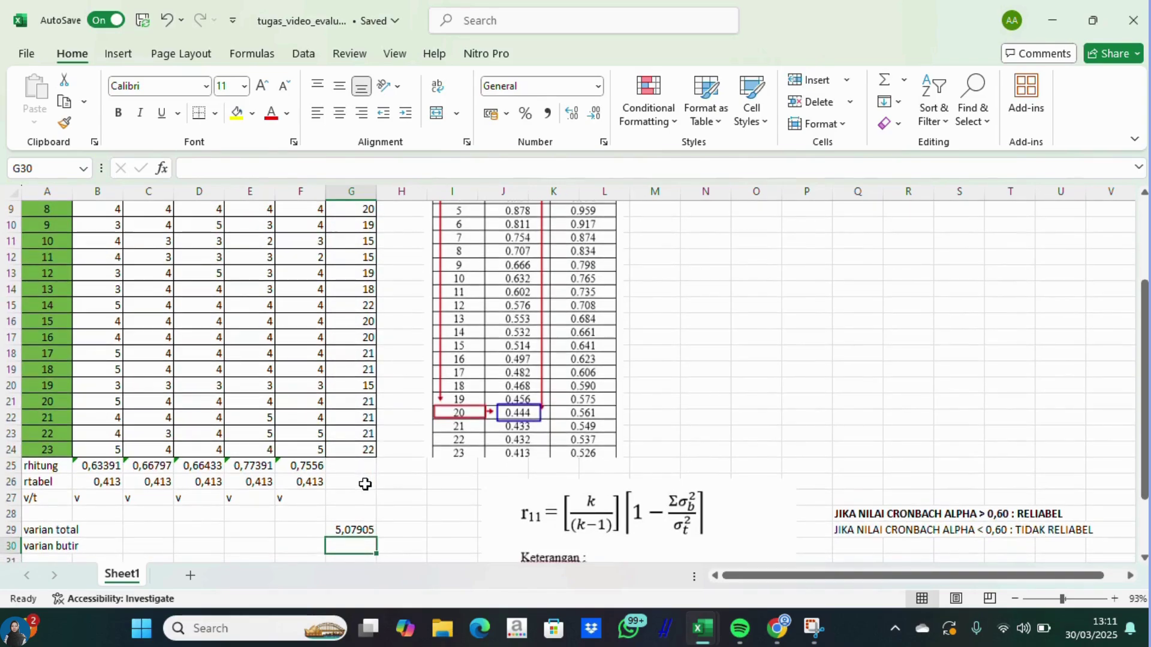
Calculate the first item's variance in varian butir cell B30 with VAR over B2:B24, and fill it across to F30.
left_click(100, 550)
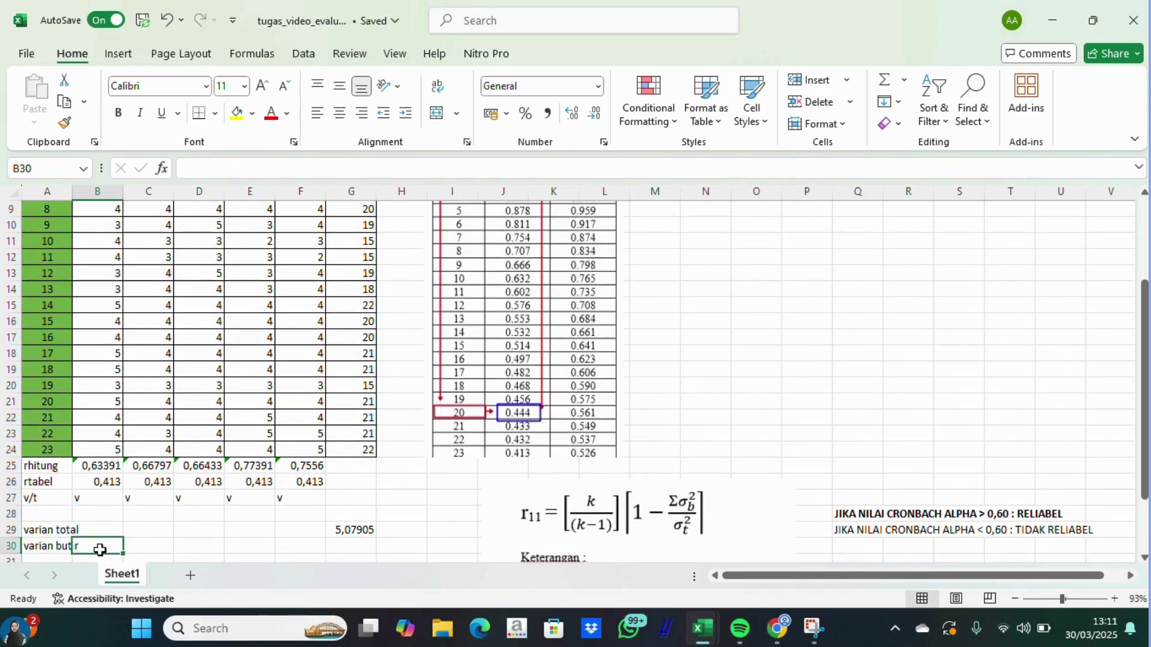
type("=")
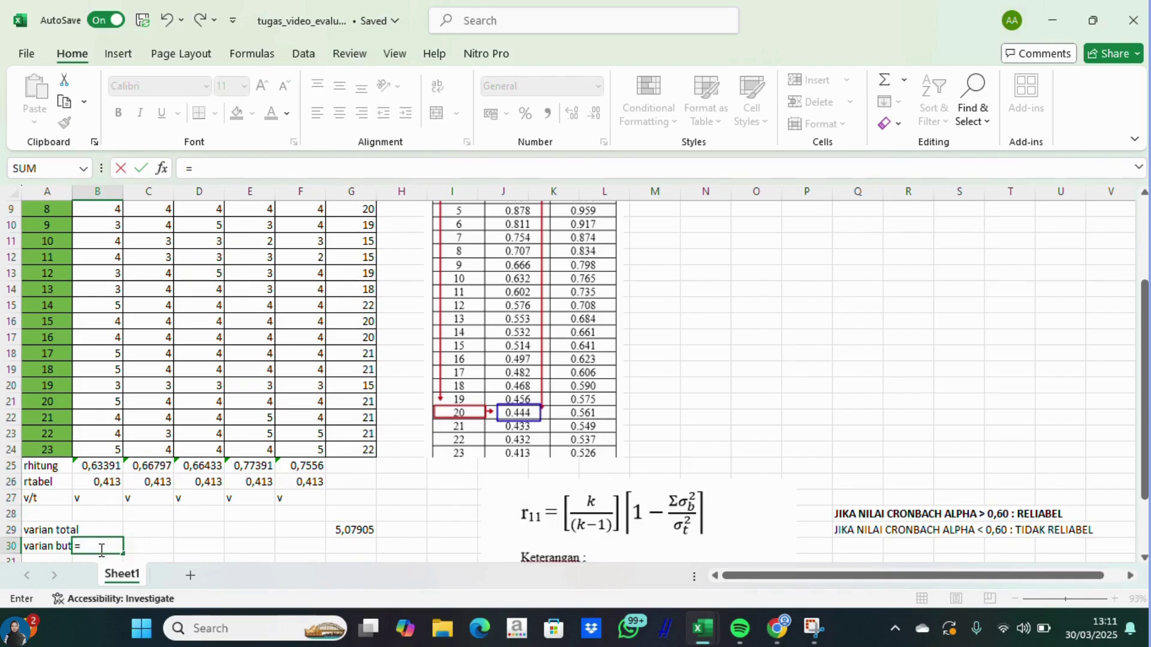
type("VAR")
double_click(155, 514)
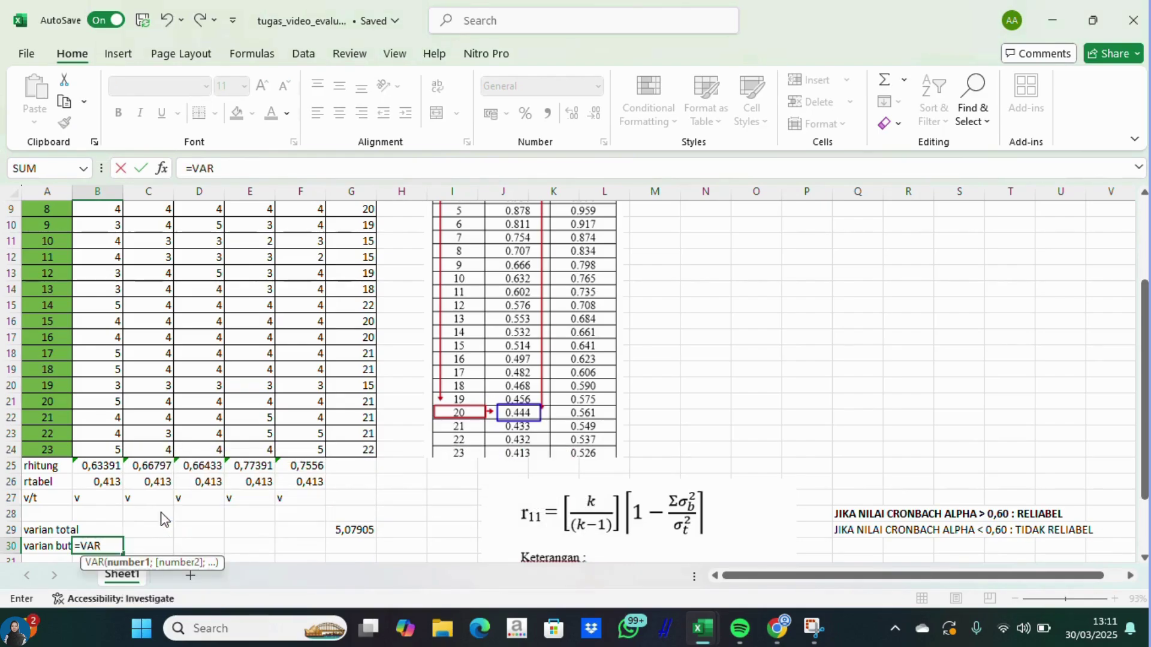
left_click_drag(1145, 473, 1145, 395)
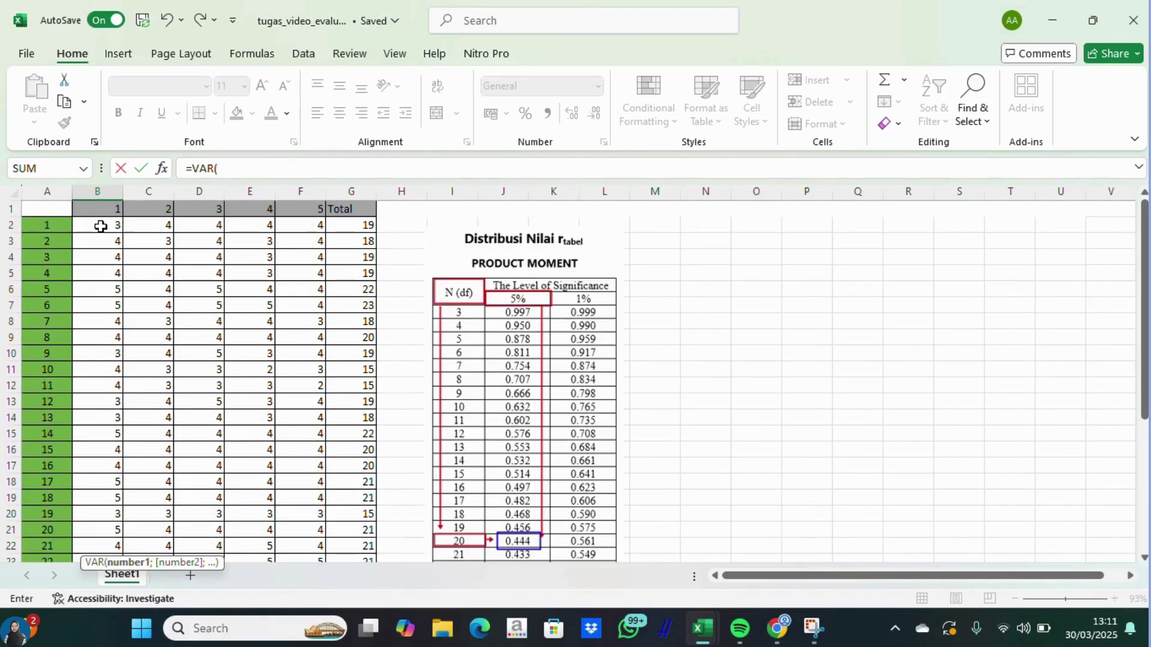
left_click_drag(100, 224, 110, 496)
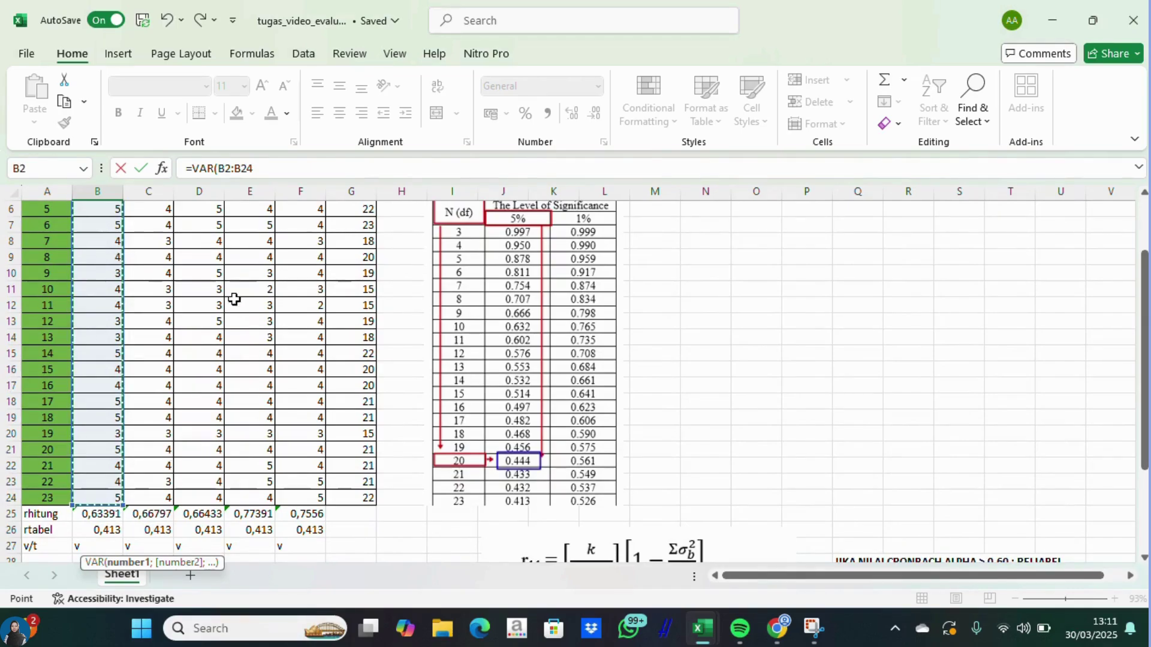
left_click(262, 172)
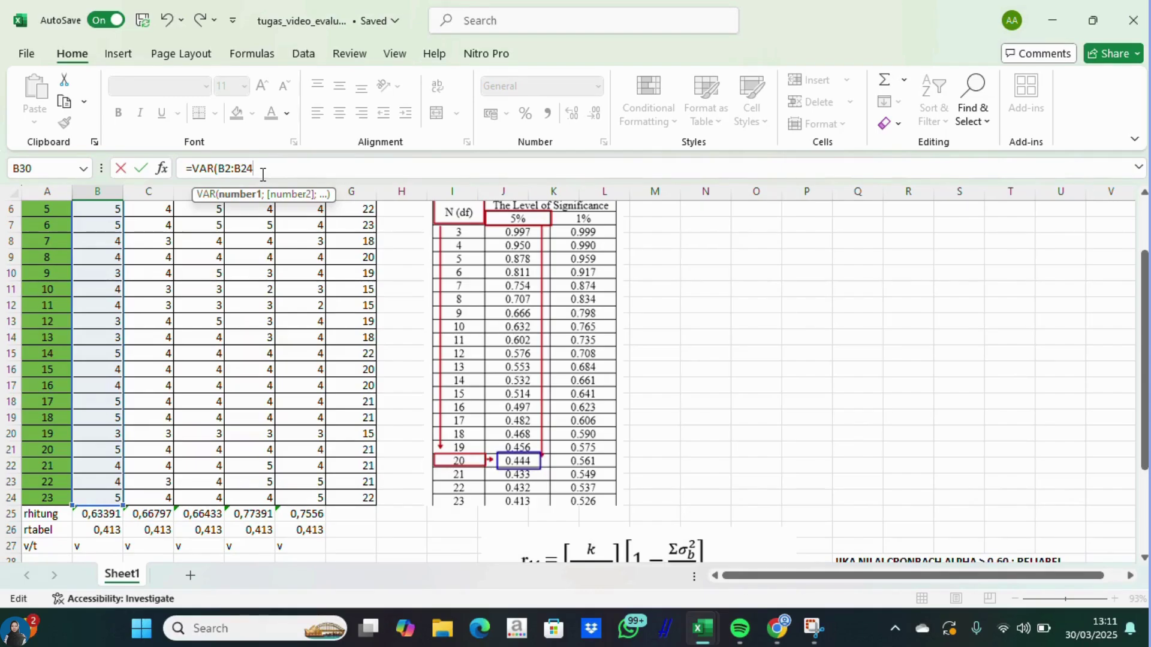
type(")")
key("Return")
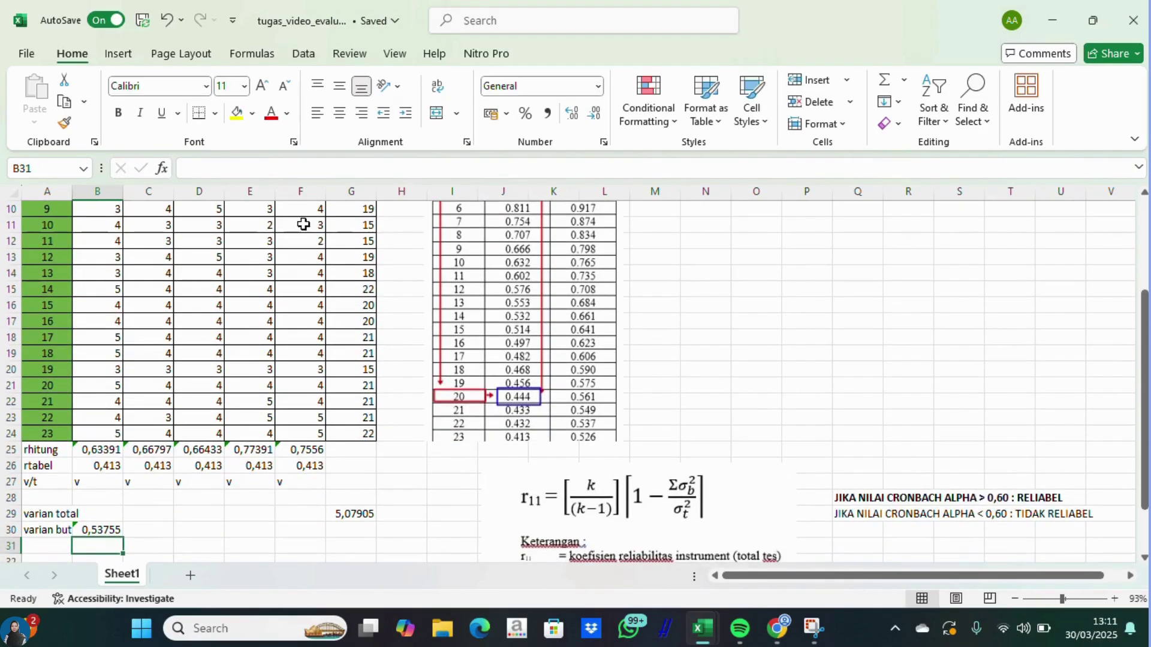
left_click(106, 530)
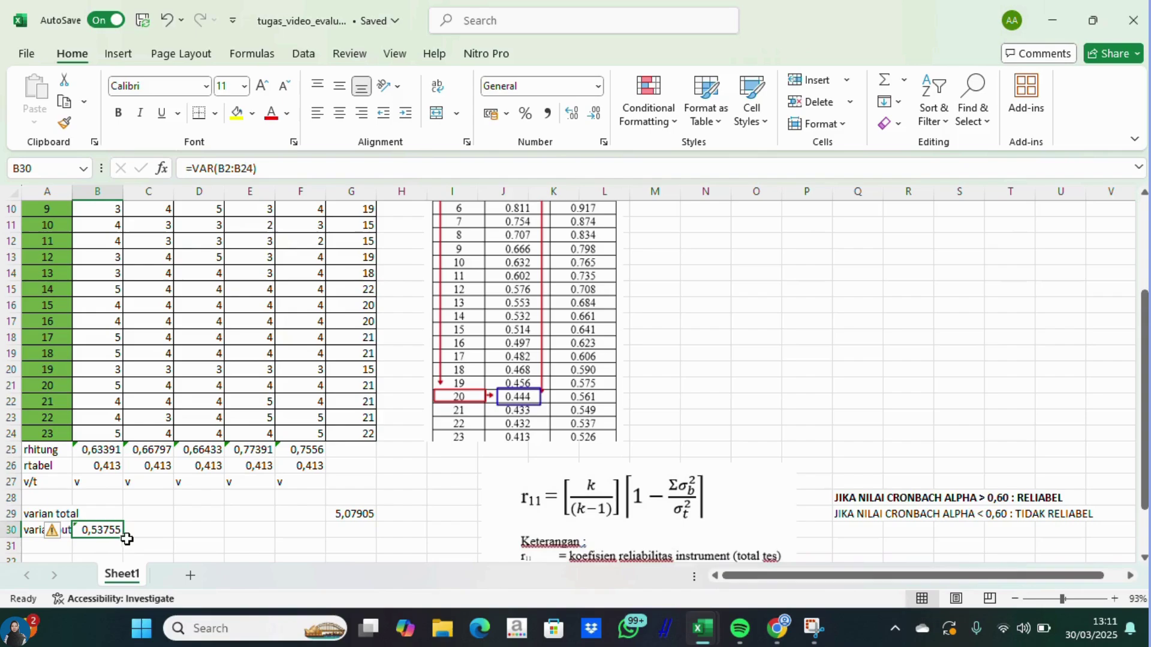
left_click_drag(122, 537, 308, 534)
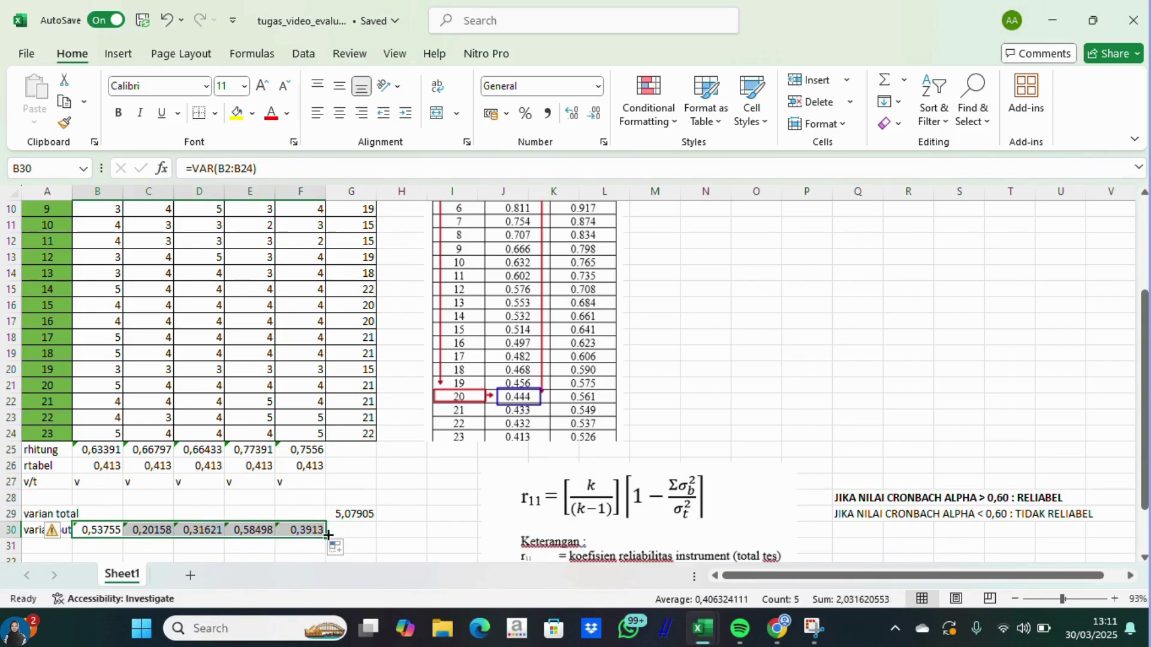
Total the item variances in G30 with SUM over B30:F30.
left_click(357, 533)
type("=")
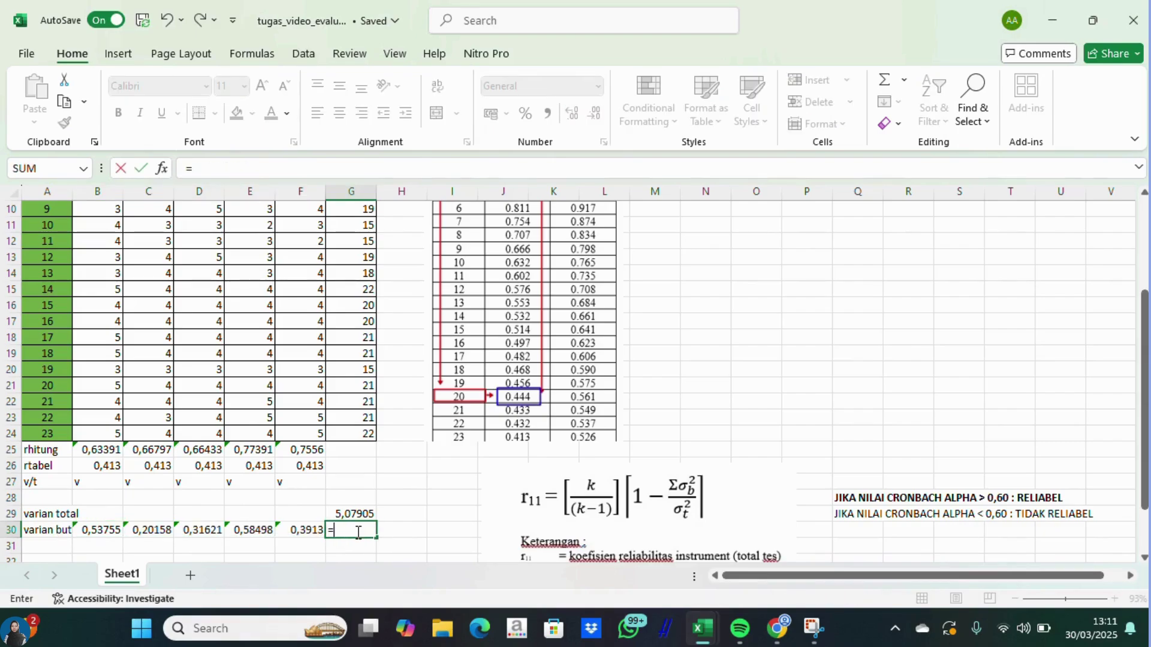
type("SUM")
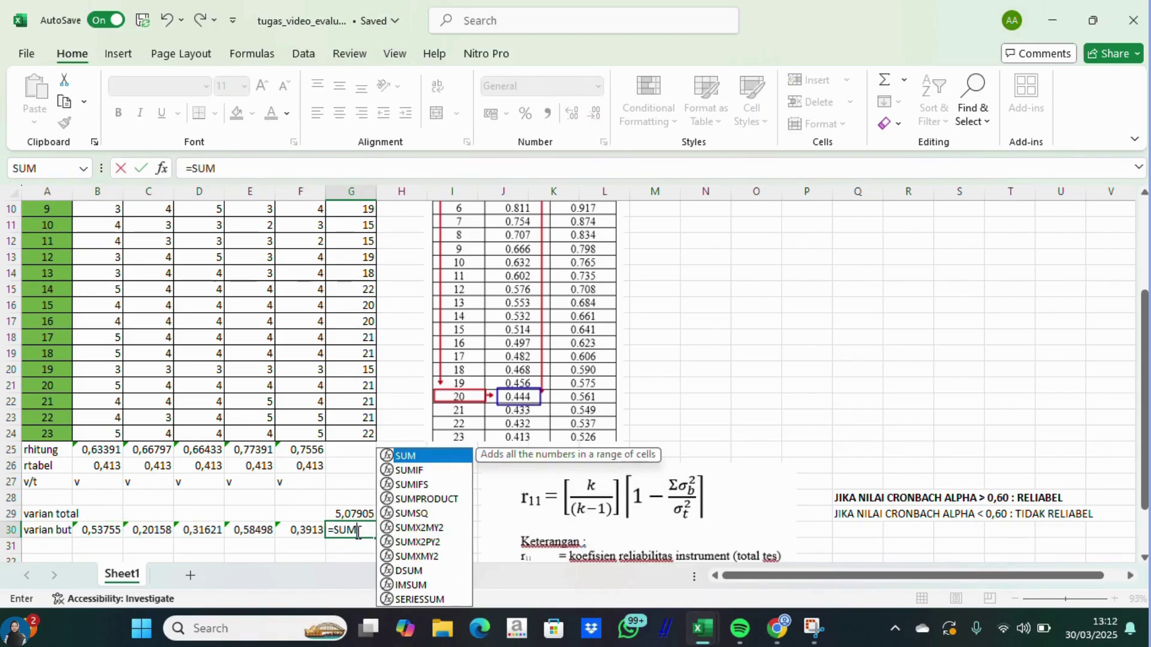
double_click(397, 458)
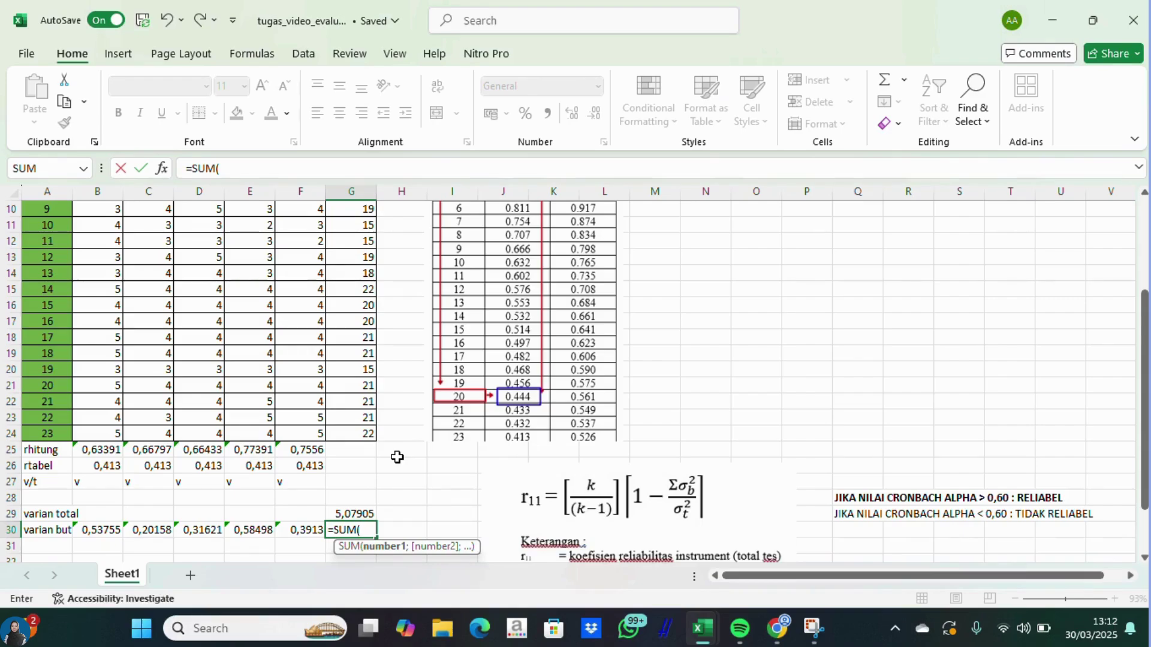
left_click_drag(90, 530, 306, 530)
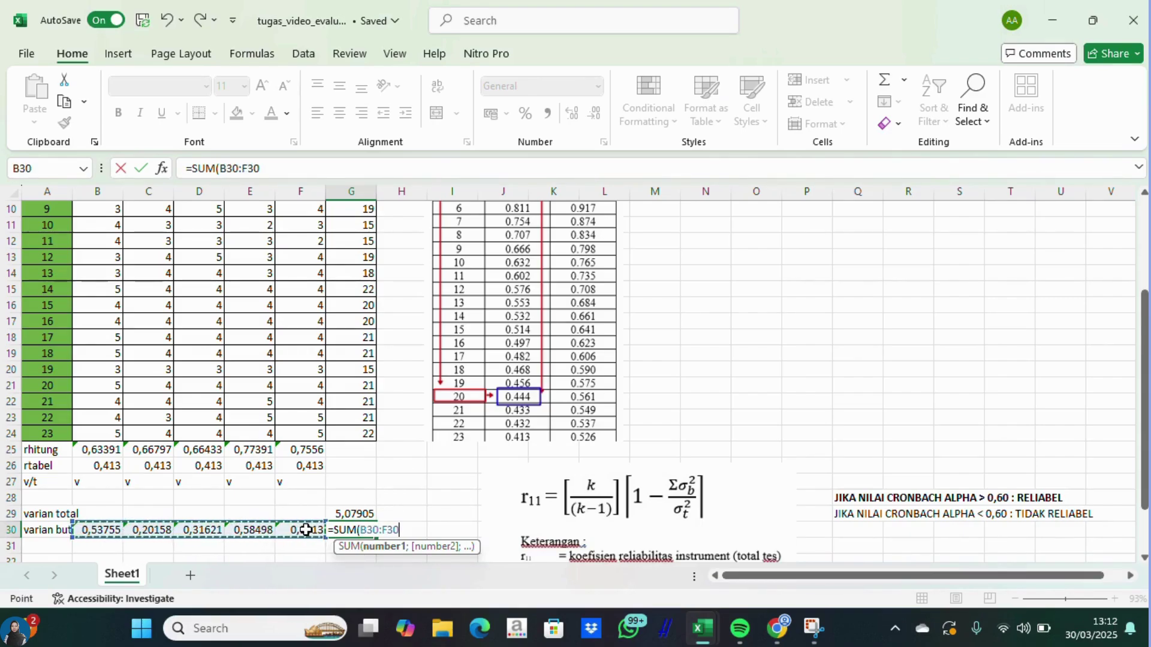
type(")")
key("Return")
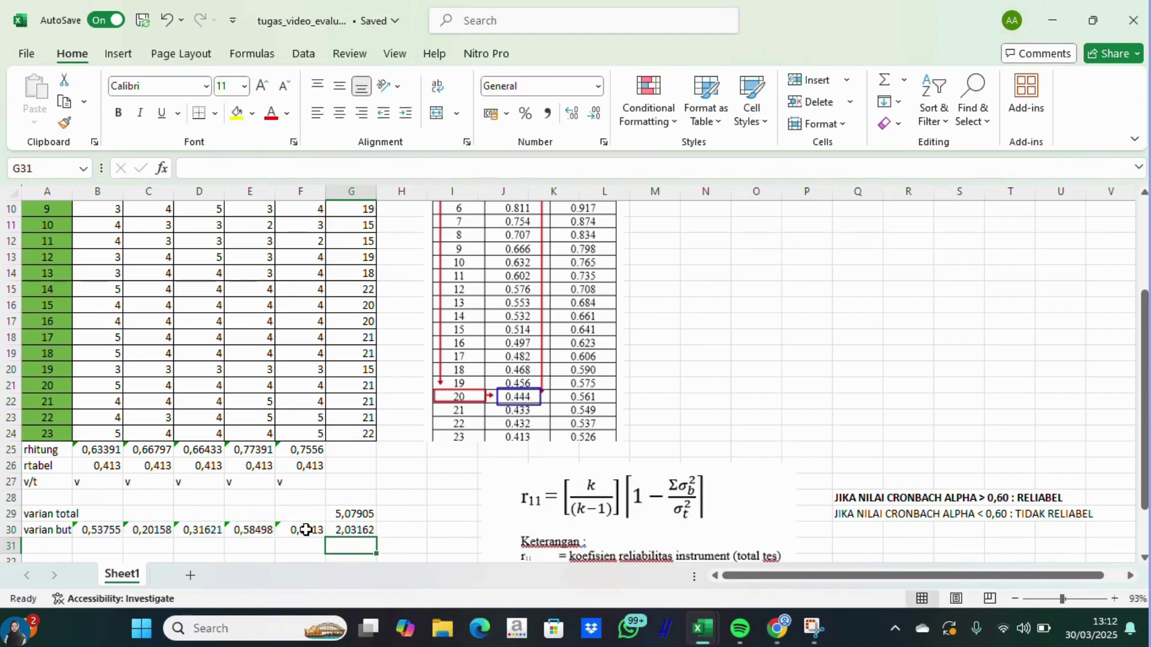
Enter the beginning of the Cronbach alpha expression, (5/(5-1))*((1-(, in nilai cronbach alpha cell G33.
left_click_drag(1146, 400, 1146, 454)
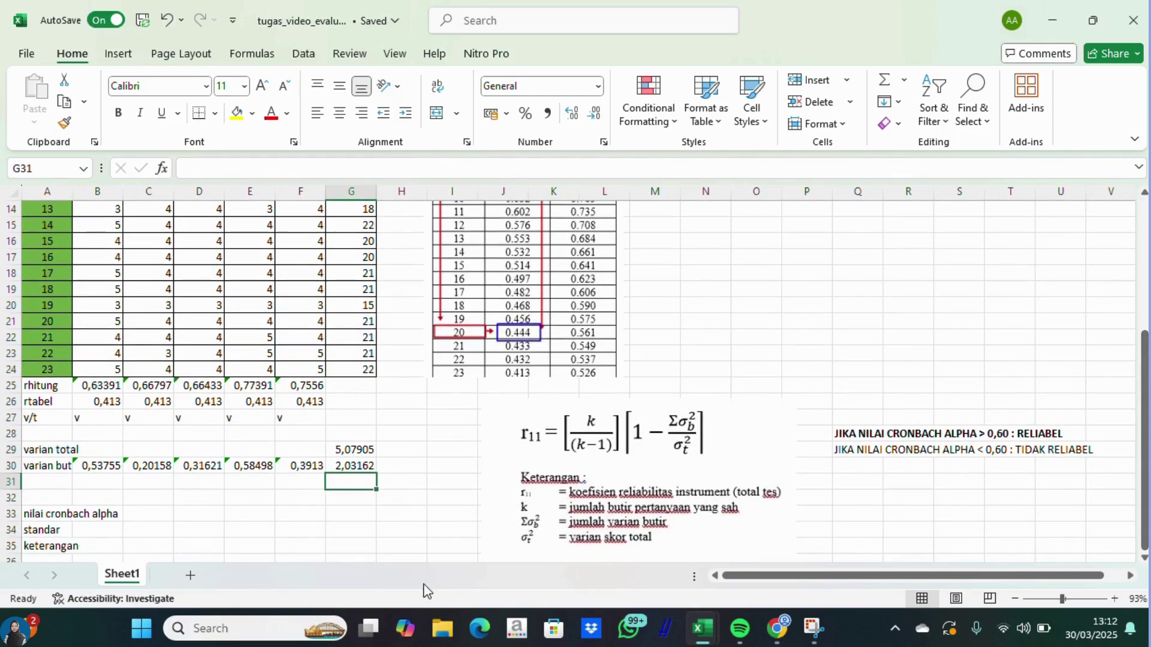
left_click(340, 520)
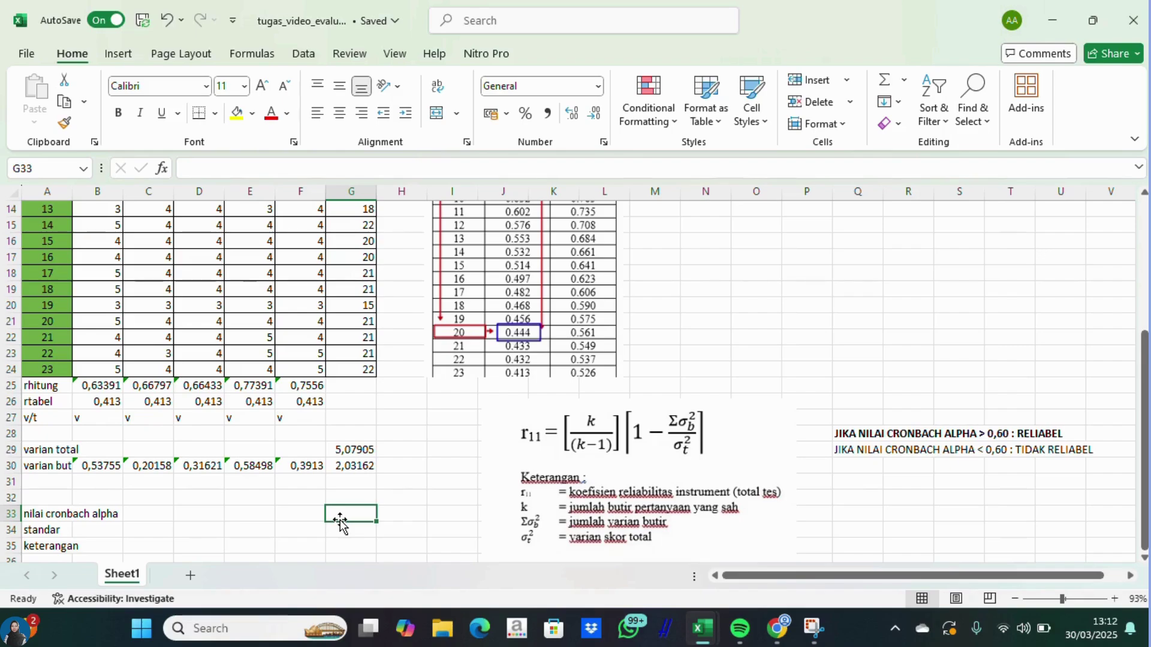
type("(")
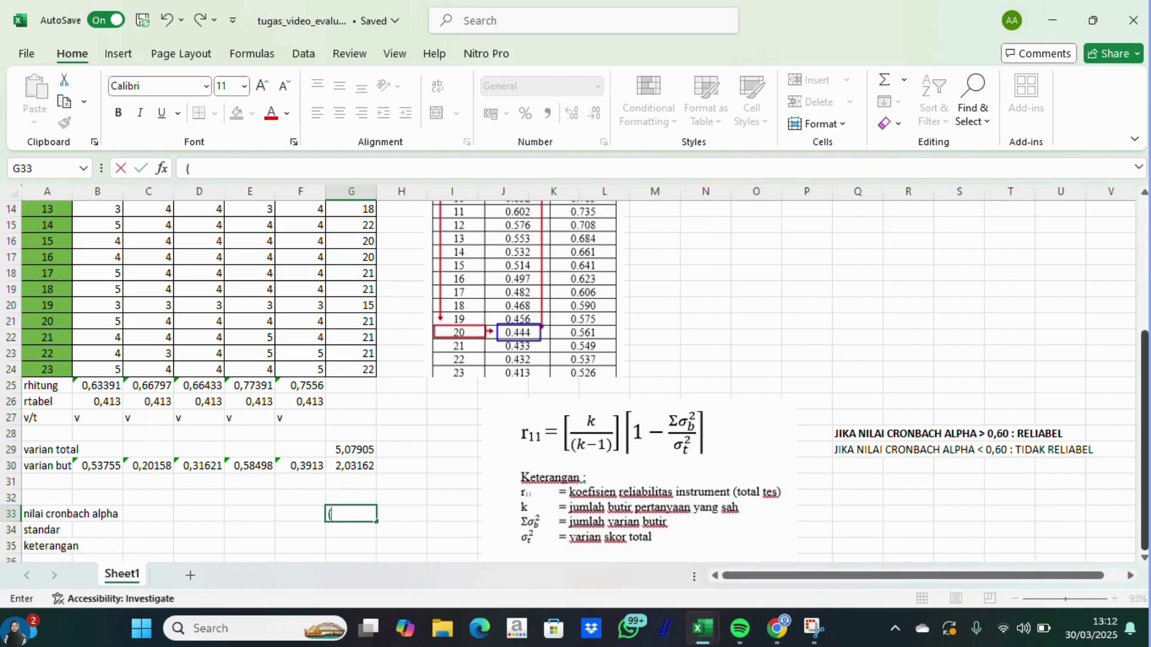
left_click_drag(1143, 470, 1133, 311)
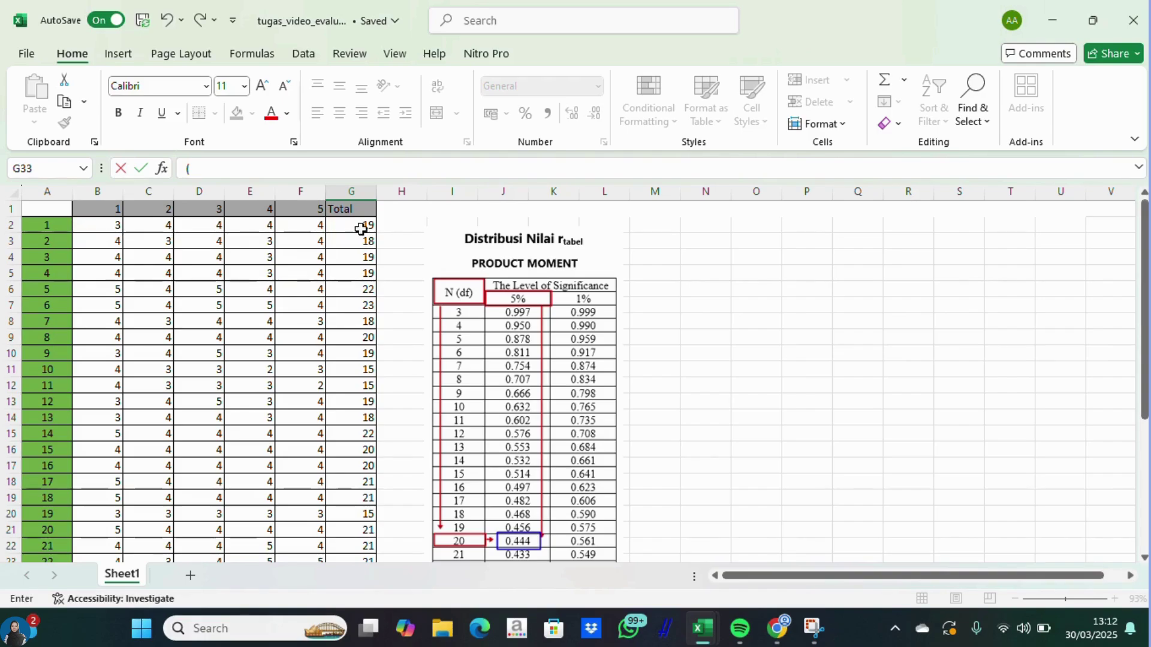
left_click_drag(1146, 323, 1146, 457)
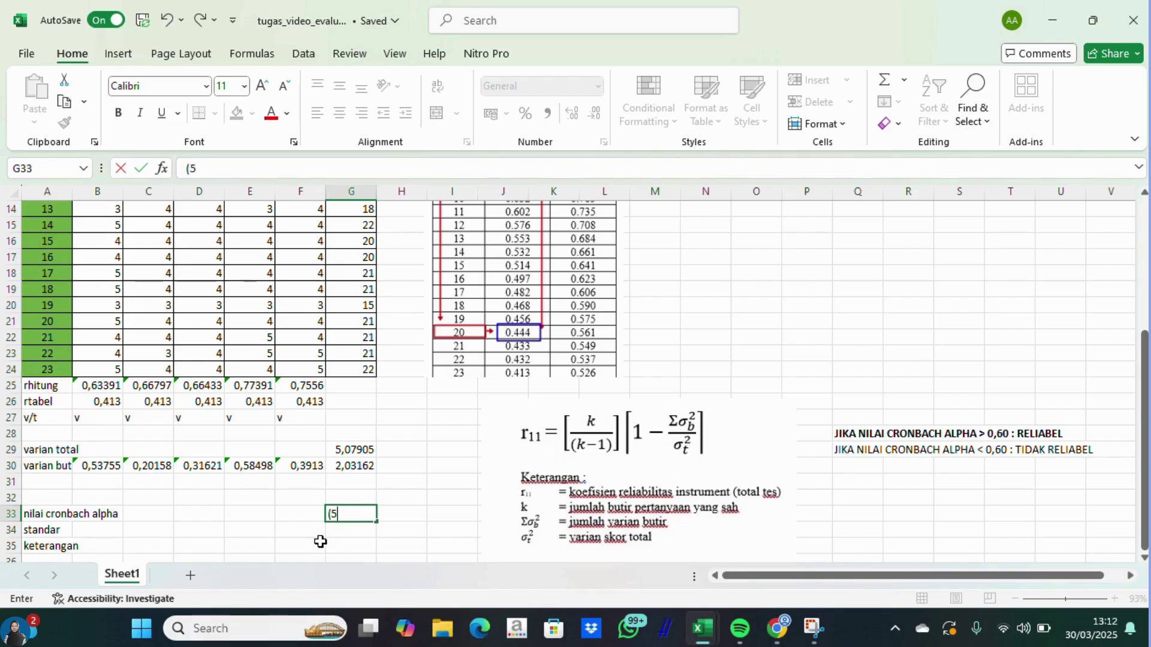
type("/(5-1)")
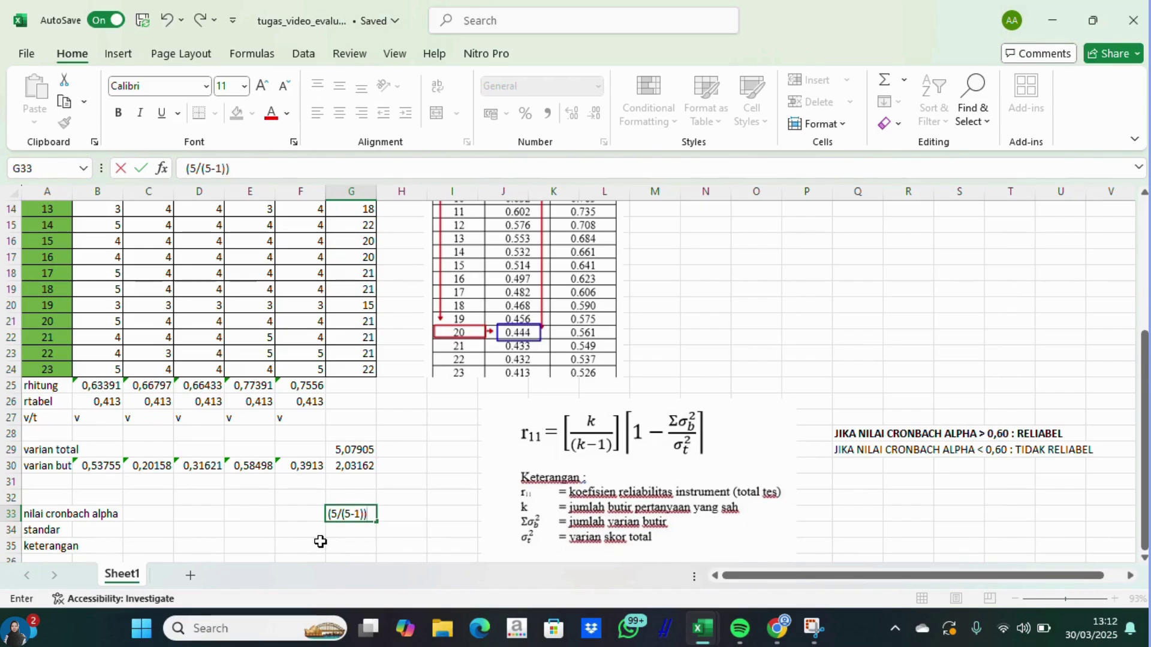
type(")*((1-(")
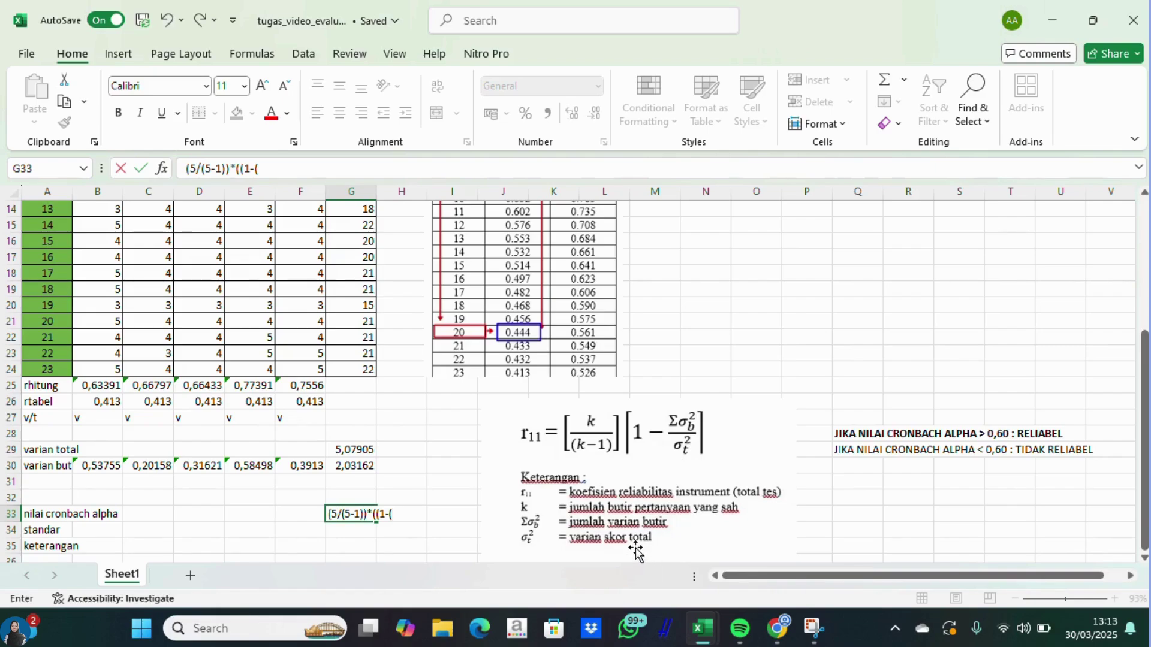
Try to reference the item variance sum in G30 within the unfinished Cronbach alpha expression in G33.
left_click(349, 473)
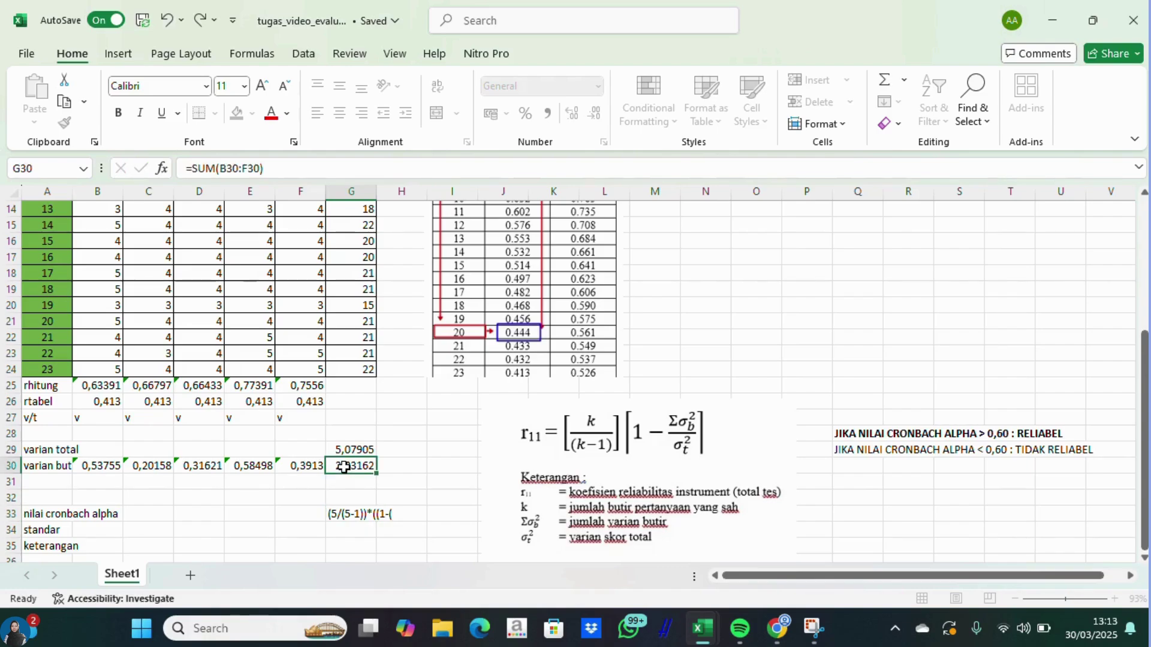
left_click(402, 515)
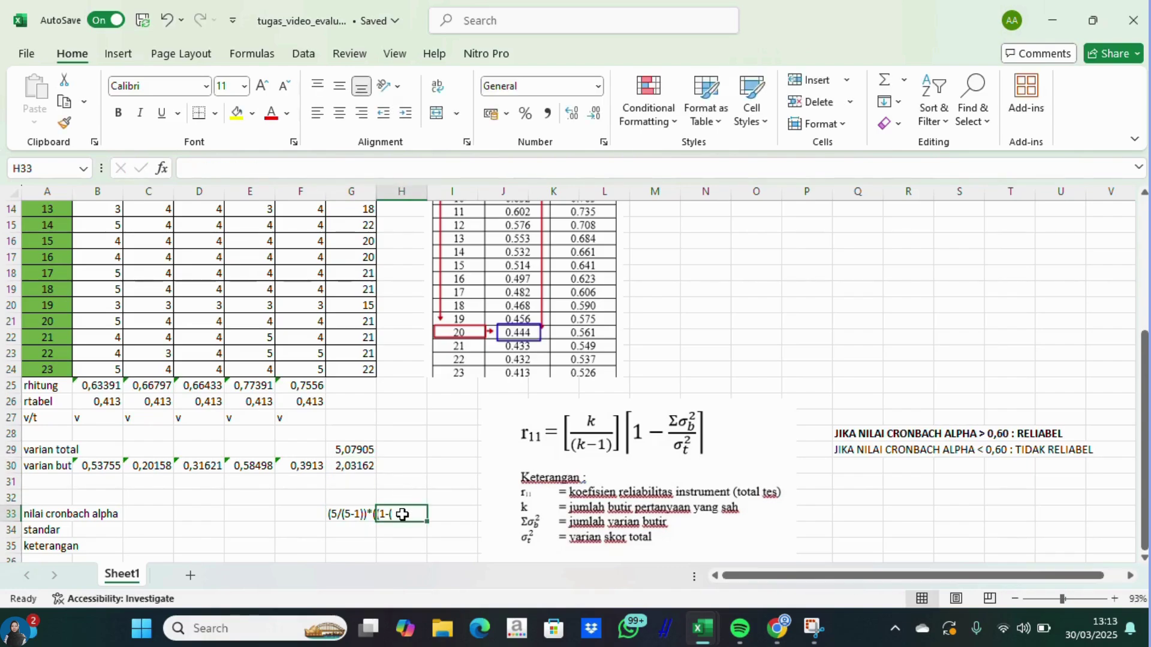
double_click(402, 514)
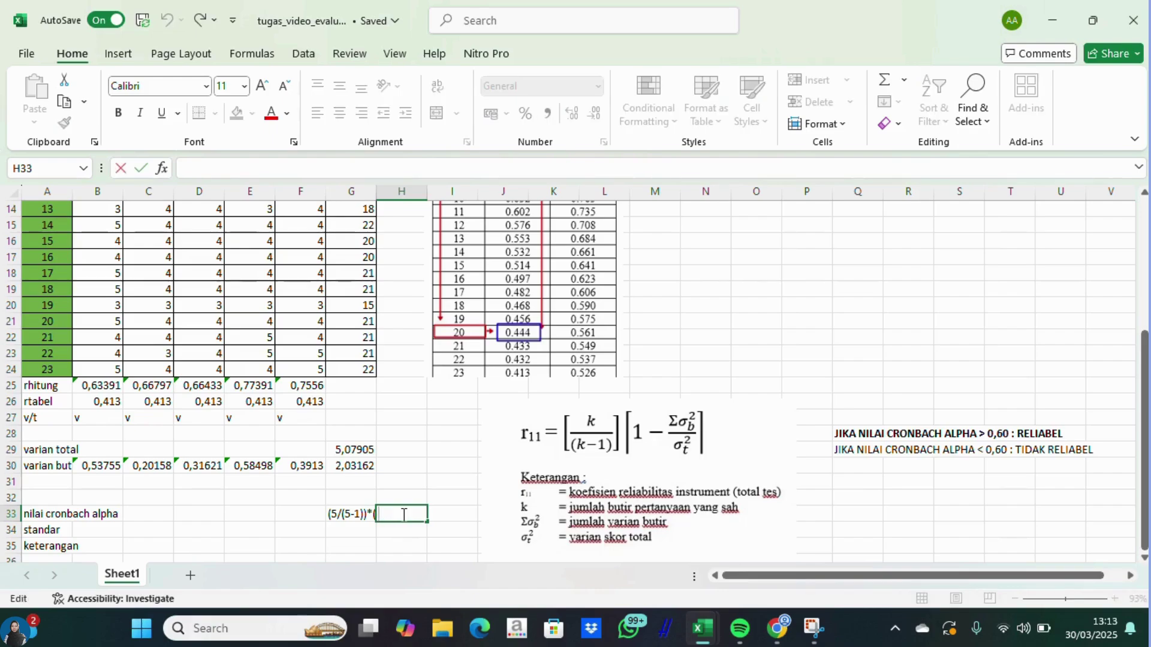
type("1")
key("BackSpace")
key("BackSpace")
left_click(352, 515)
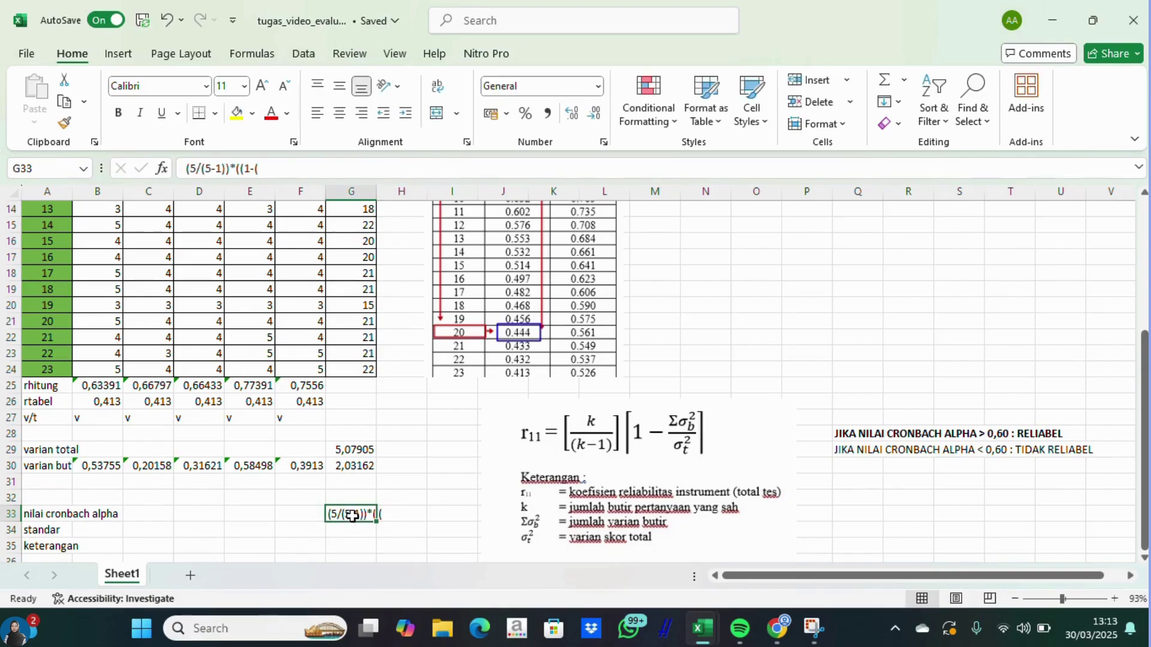
left_click(395, 515)
key("BackSpace")
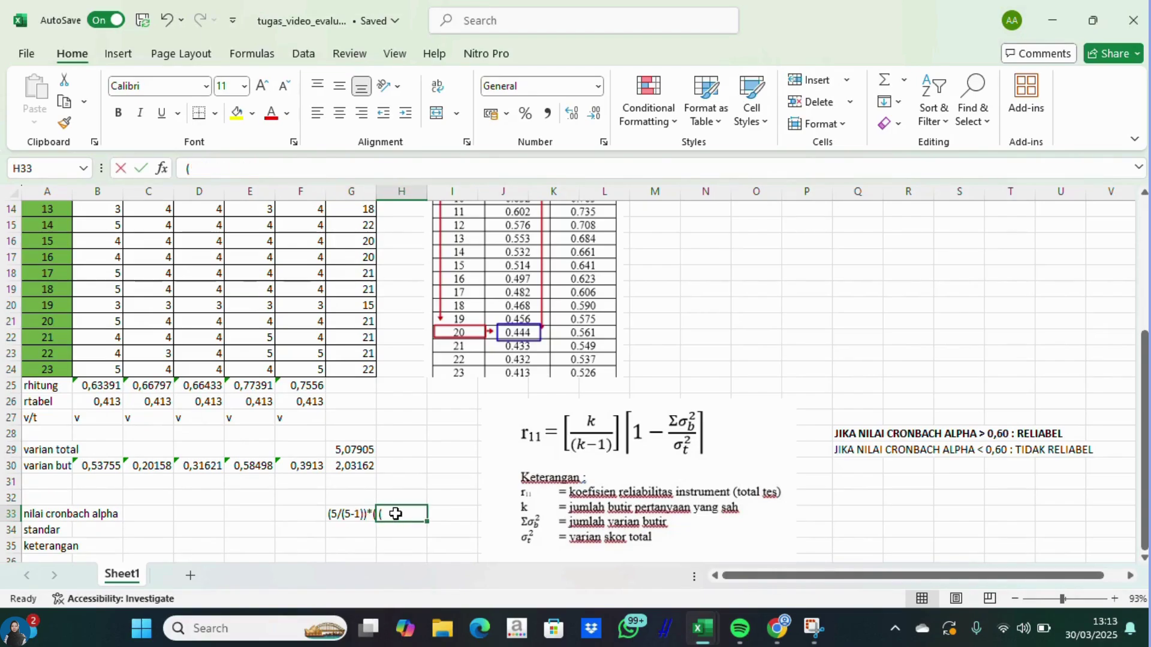
left_click(357, 513)
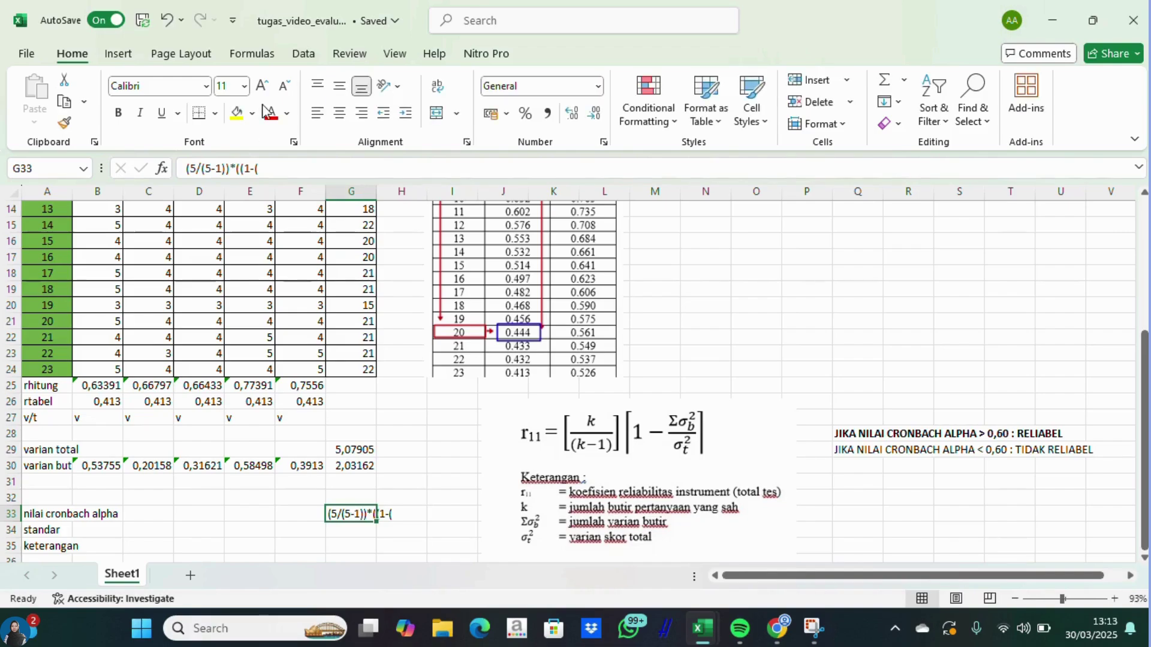
left_click(267, 169)
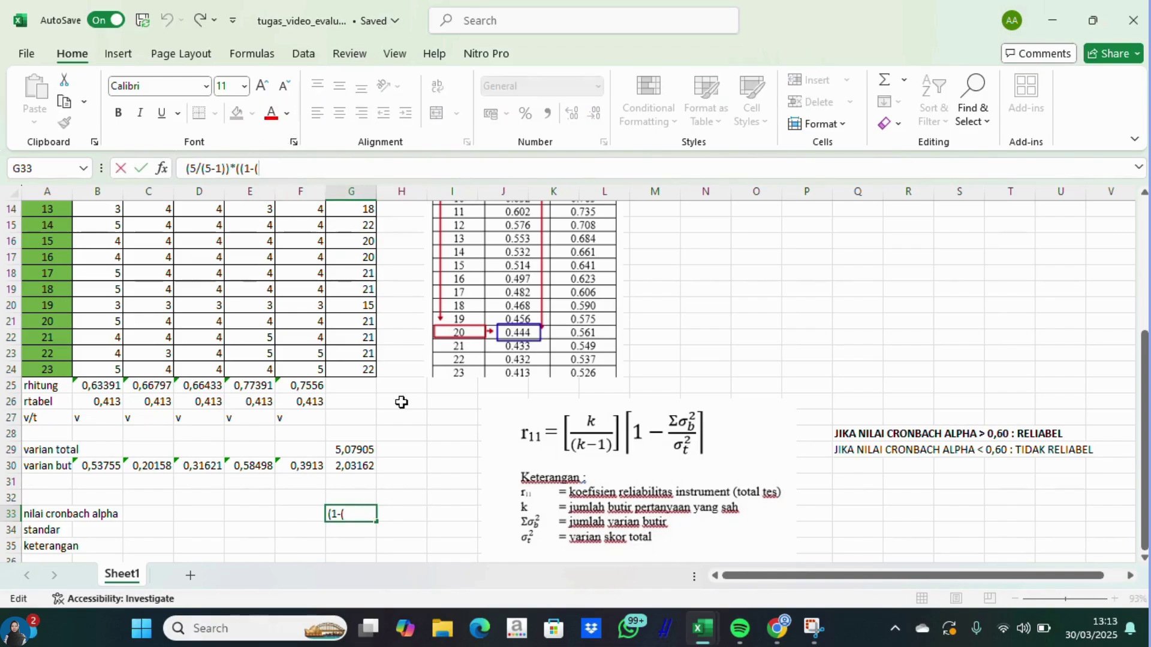
left_click(343, 464)
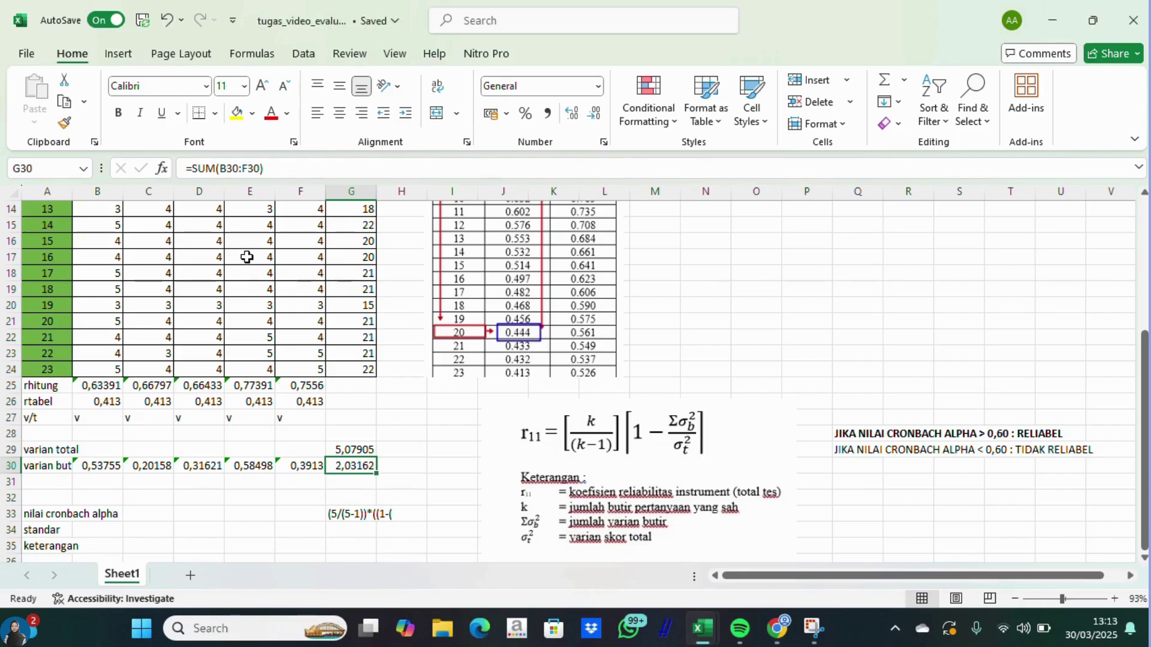
Add an equals sign in front of the unfinished expression in G33 to make it a formula.
left_click(389, 511)
left_click(339, 515)
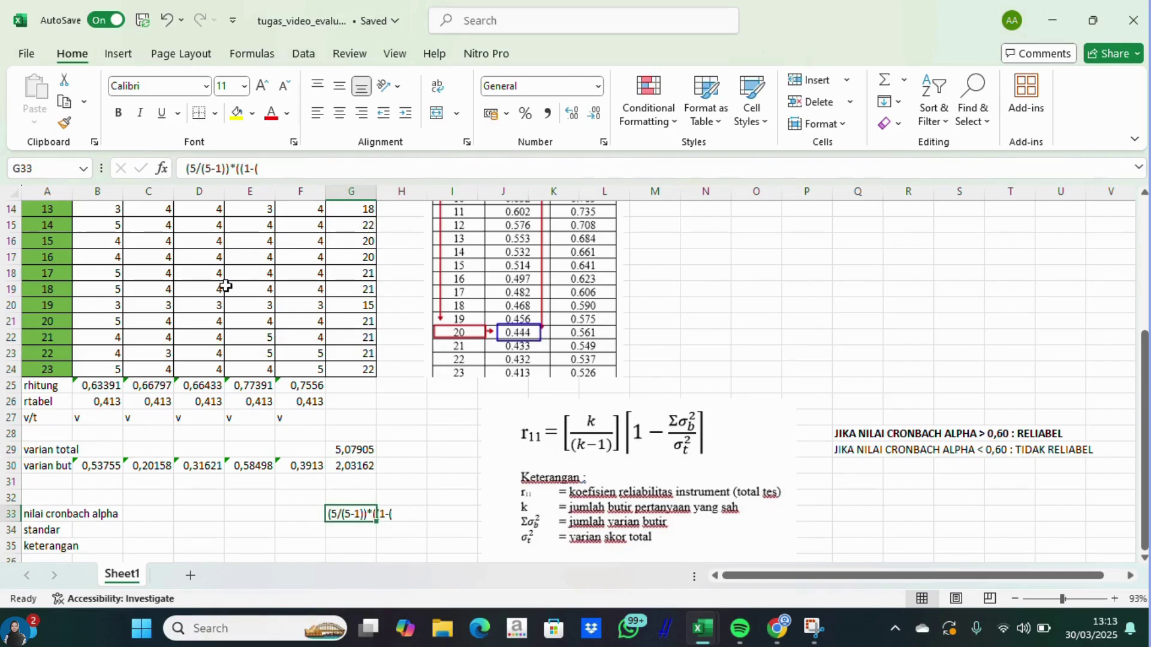
left_click(184, 168)
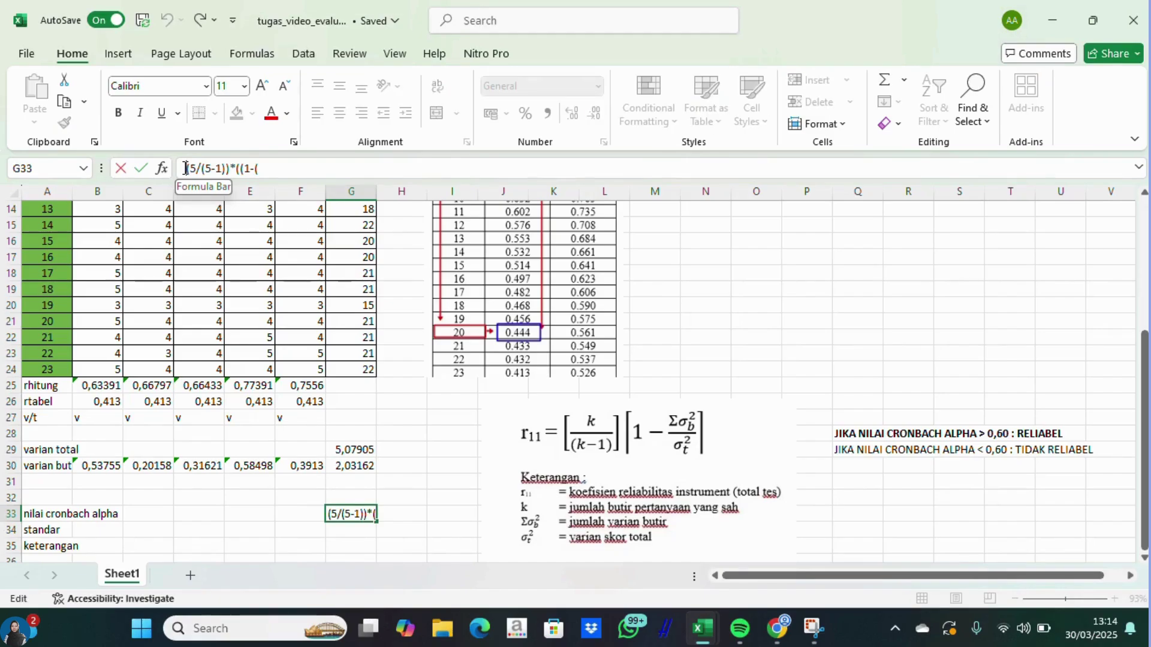
type("=")
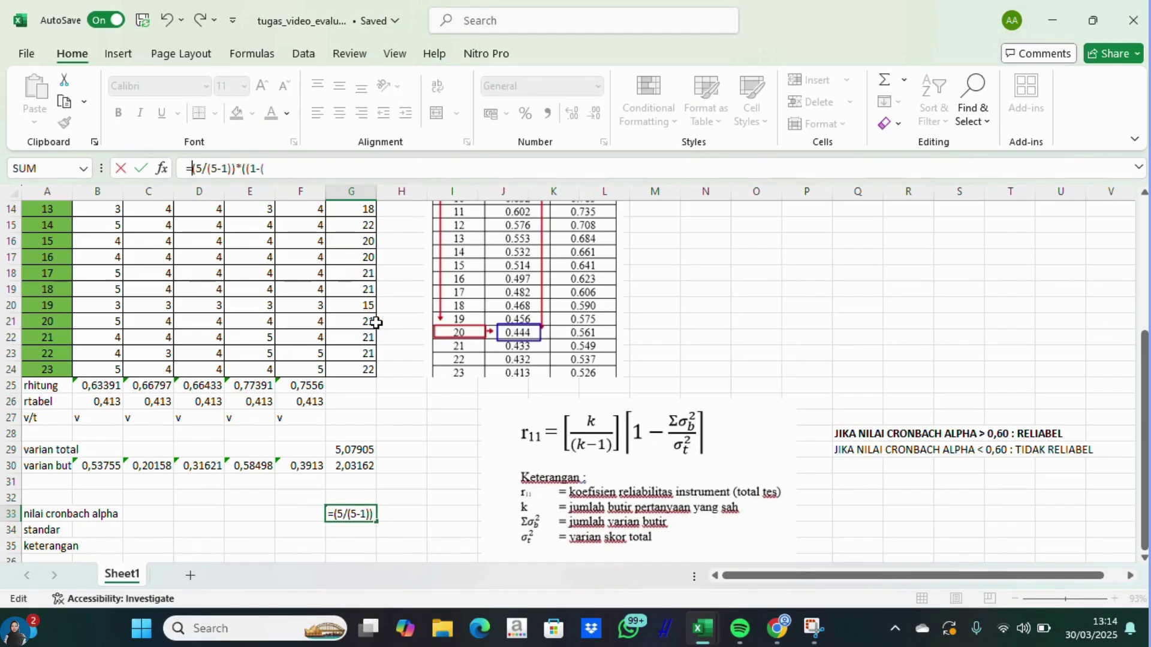
left_click(272, 168)
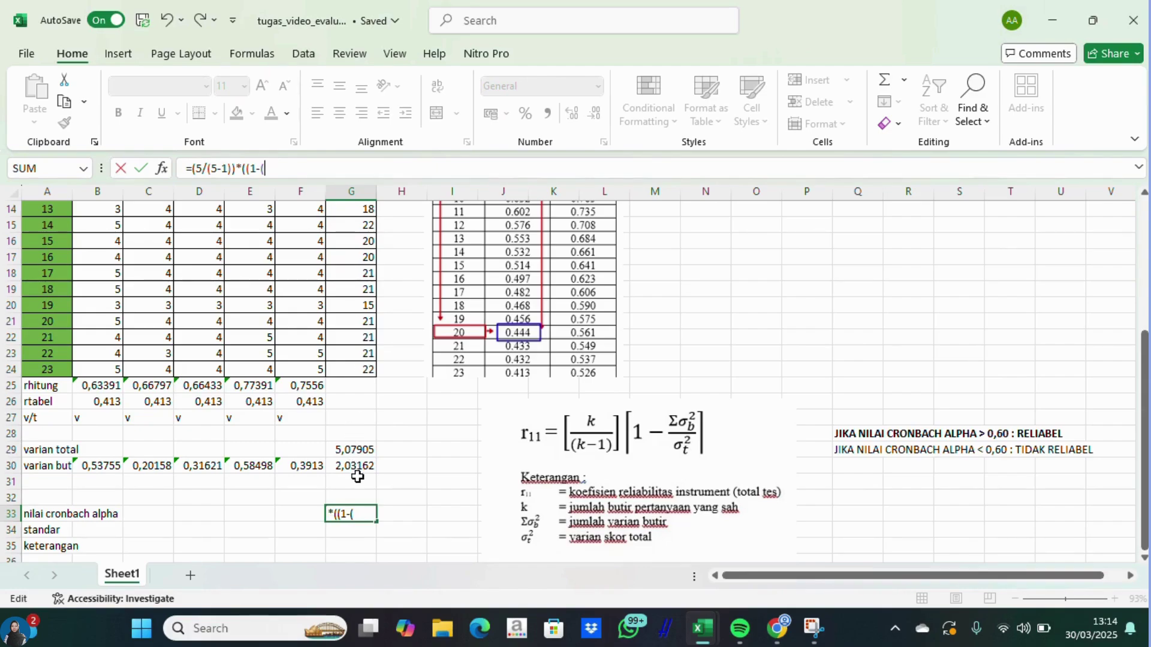
Clear the unfinished Cronbach alpha expression from cell G33.
key("BackSpace")
key("BackSpace")
key("BackSpace")
key("BackSpace")
key("BackSpace")
key("BackSpace")
key("BackSpace")
key("BackSpace")
key("BackSpace")
key("BackSpace")
key("BackSpace")
key("BackSpace")
key("BackSpace")
key("BackSpace")
key("BackSpace")
key("BackSpace")
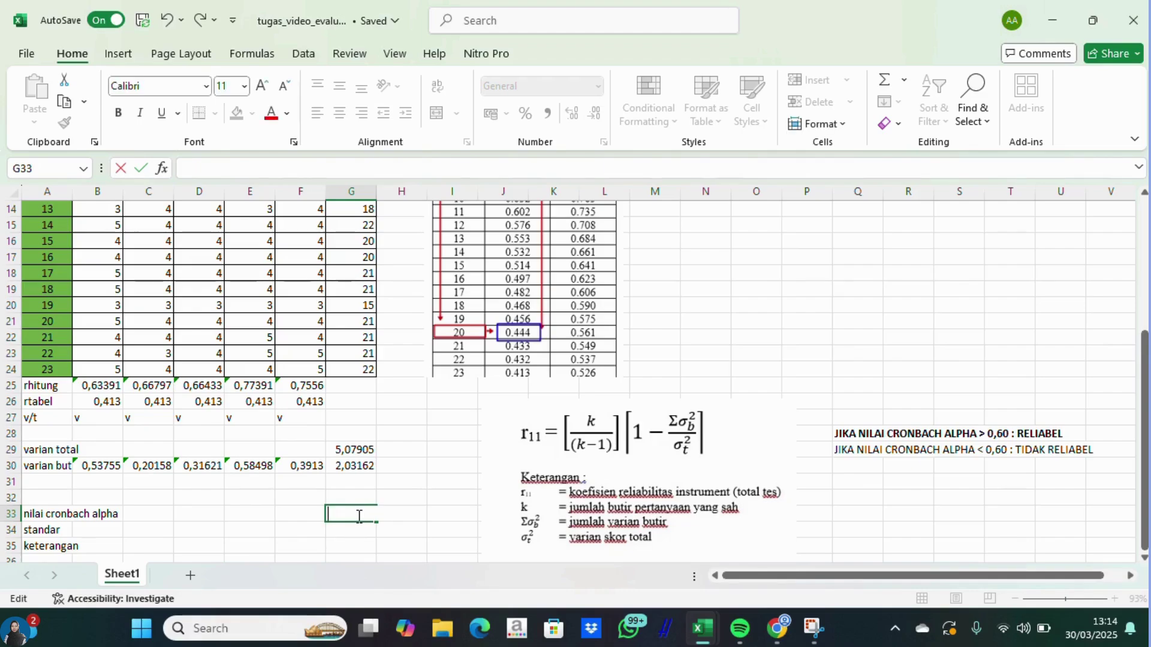
Calculate nilai cronbach alpha in G33 with the formula =(5/(5-1))*((1-(G30/G29))).
type("=")
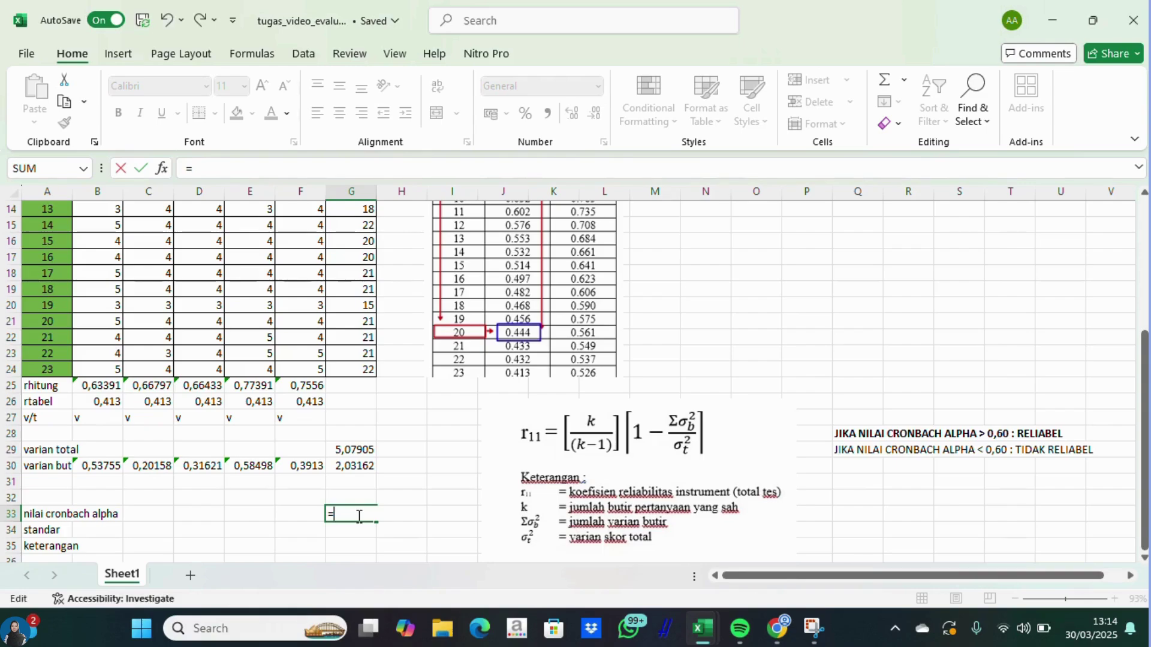
type("(5/")
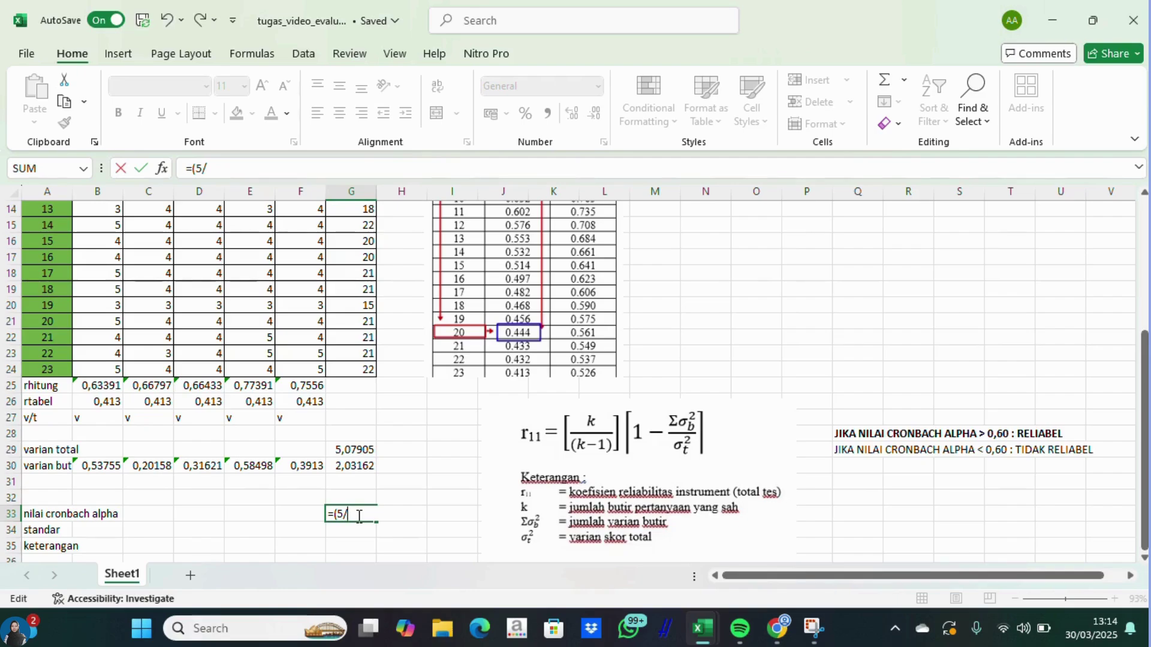
type("(5-1))*")
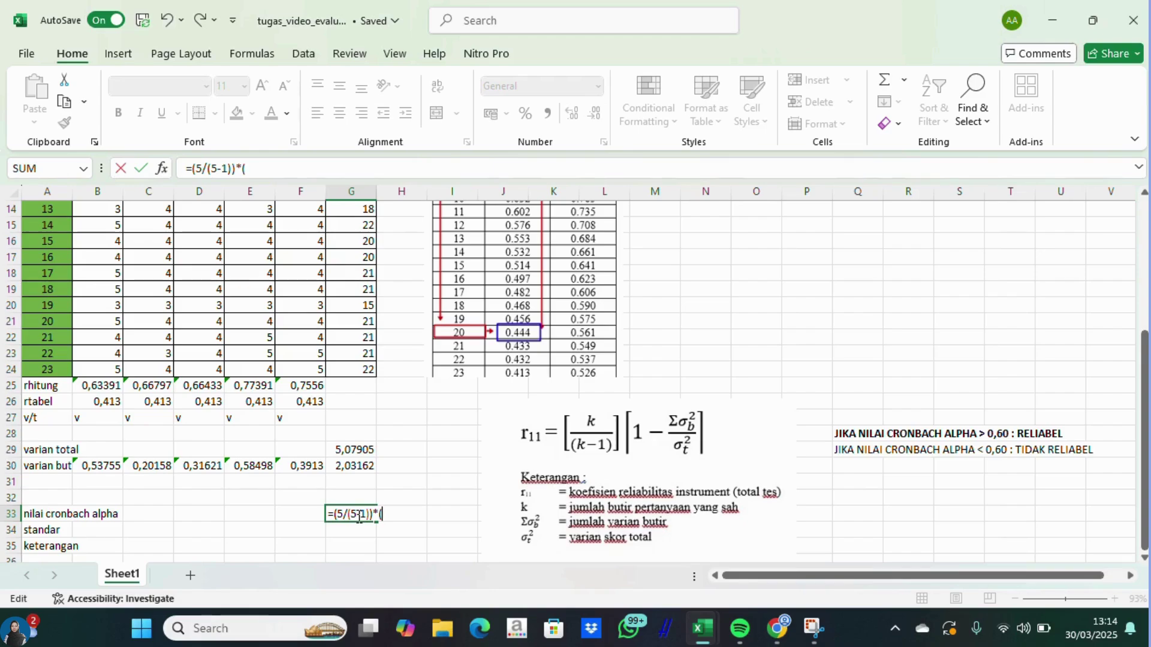
type("(1-")
left_click(353, 468)
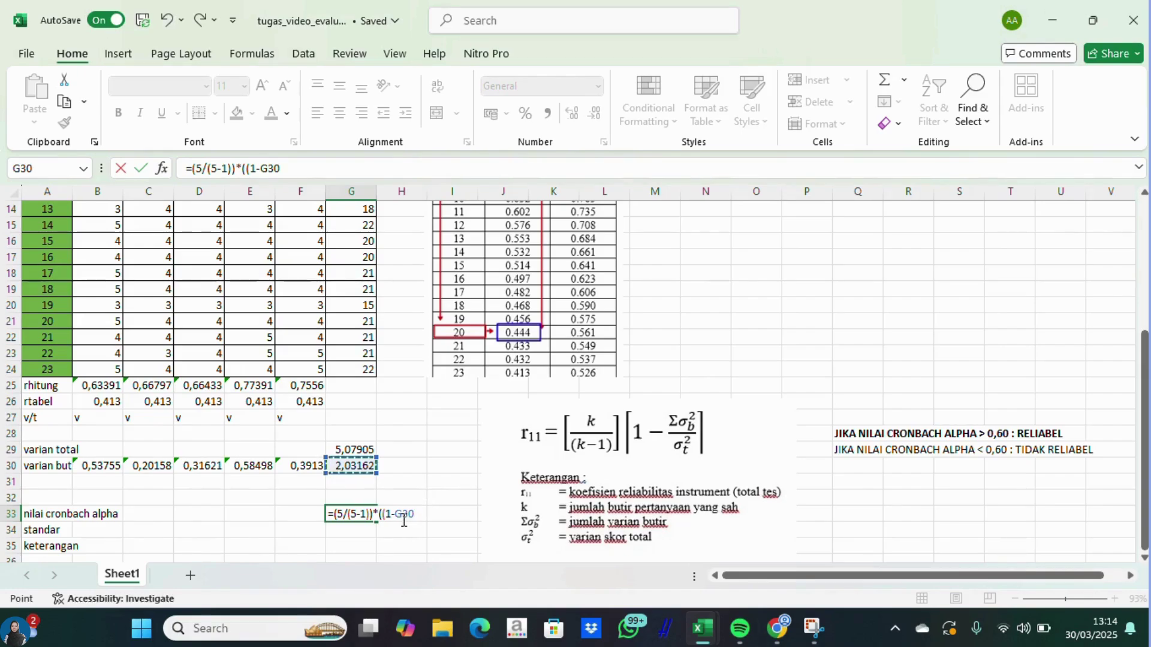
left_click(264, 172)
type("(")
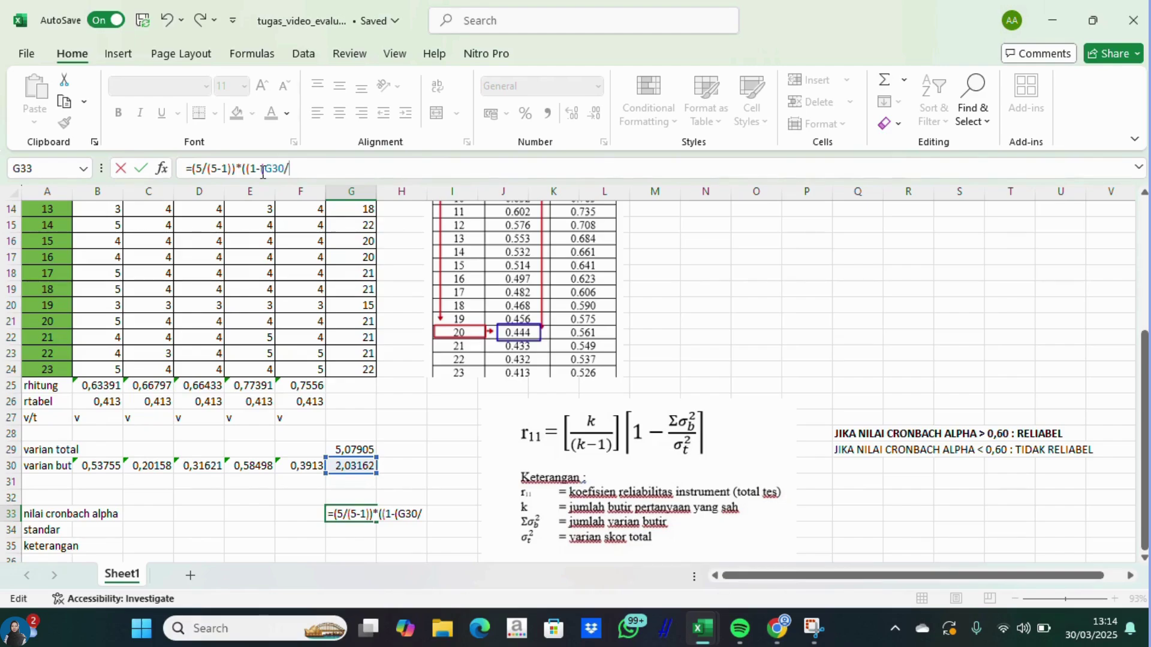
left_click(343, 450)
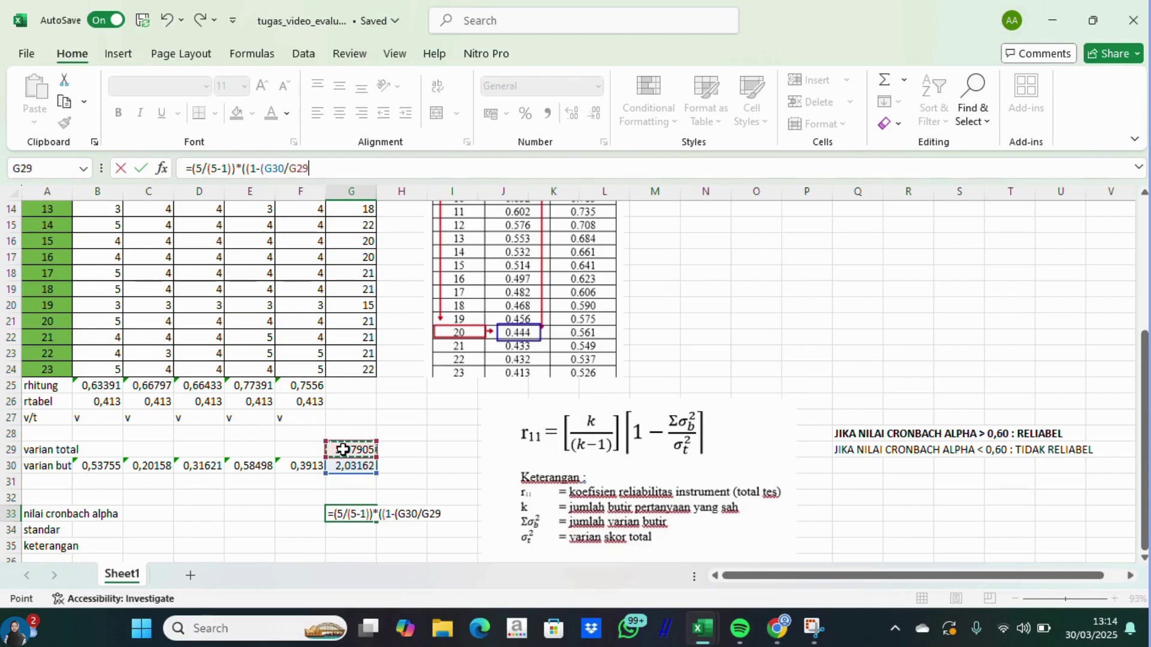
type(")")
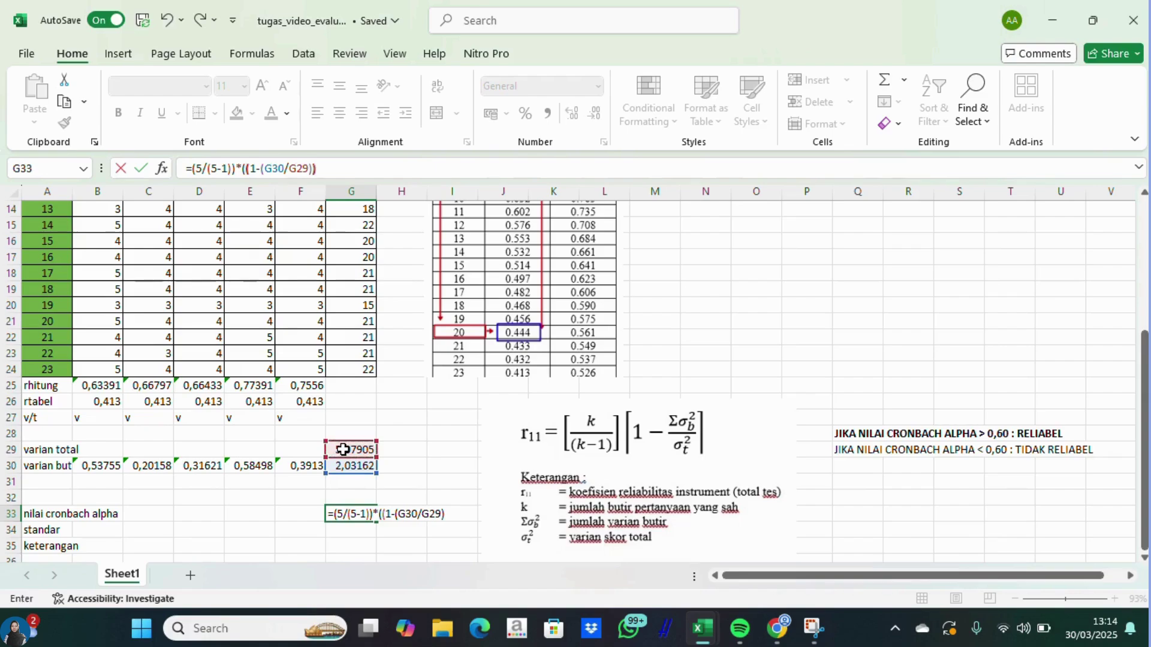
type("))")
key("Return")
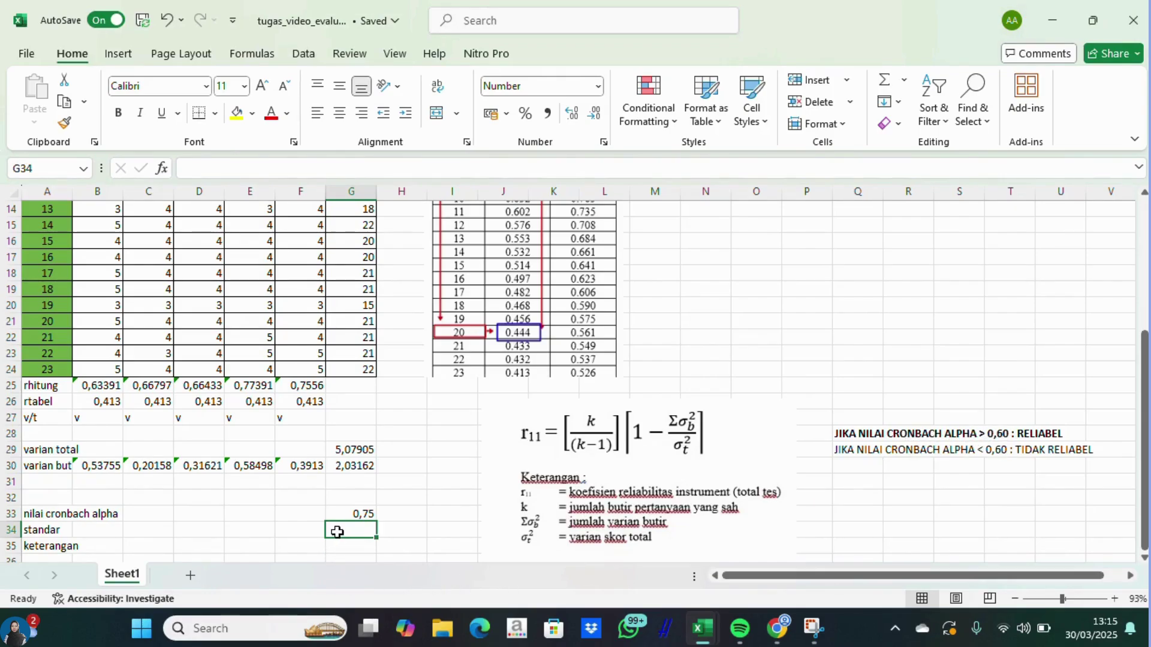
Enter 0,60 as the standar in G34 and the verdict reliabel as the keterangan in G35.
type("0,60")
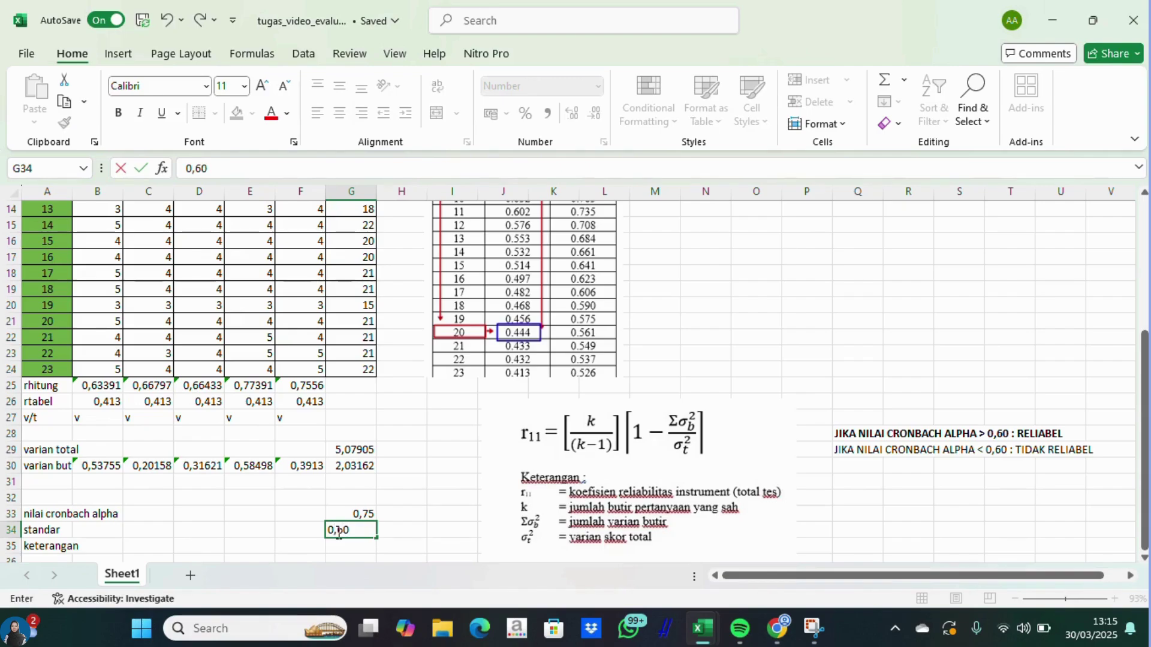
key("Tab")
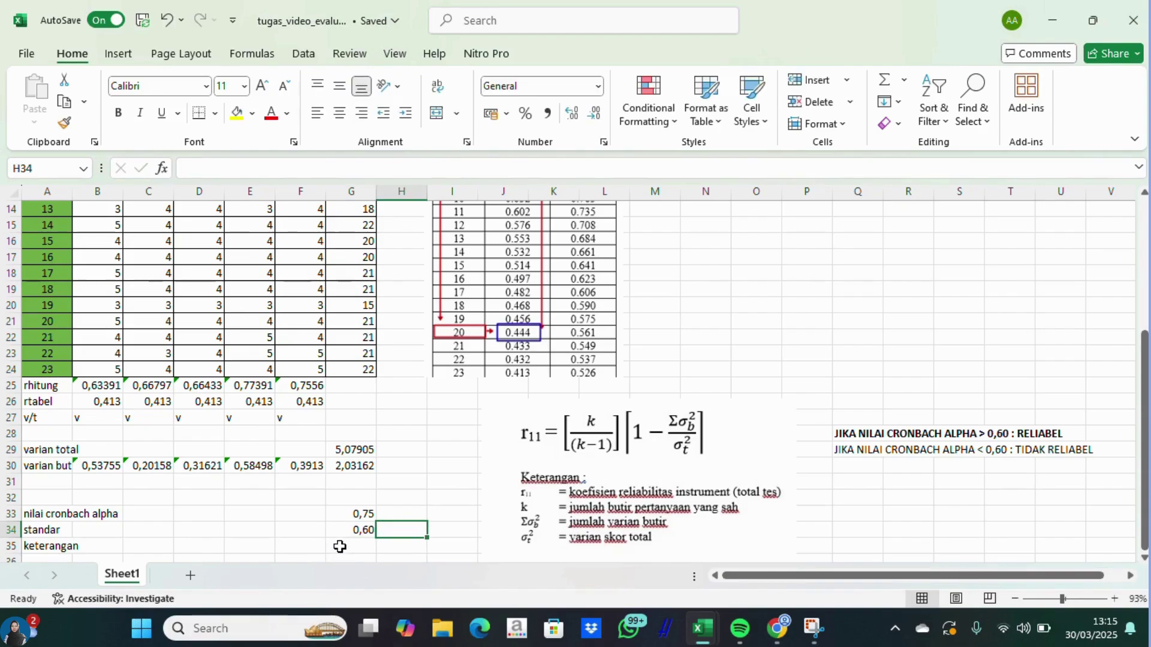
left_click(340, 547)
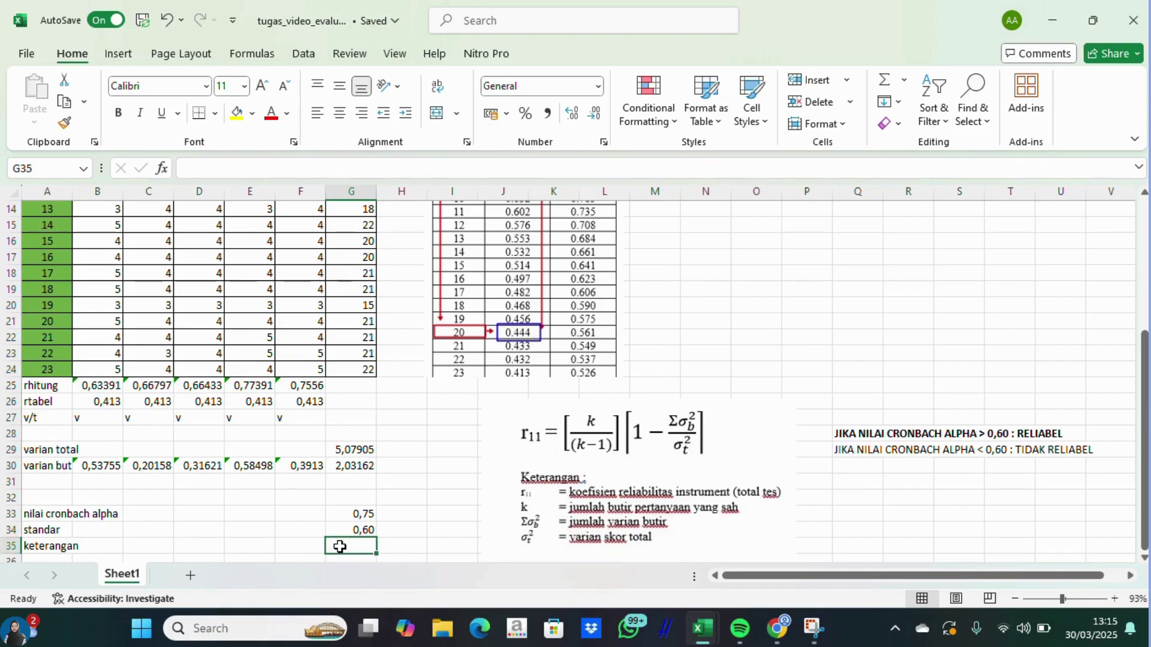
type("REL")
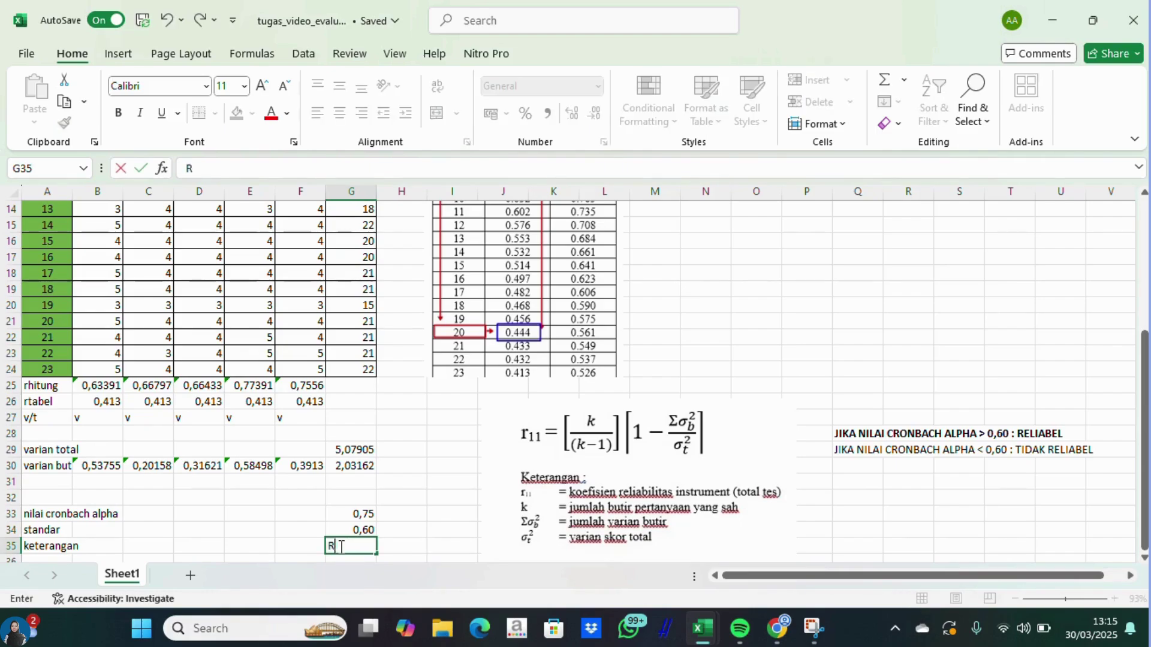
key("BackSpace")
key("Caps_Lock")
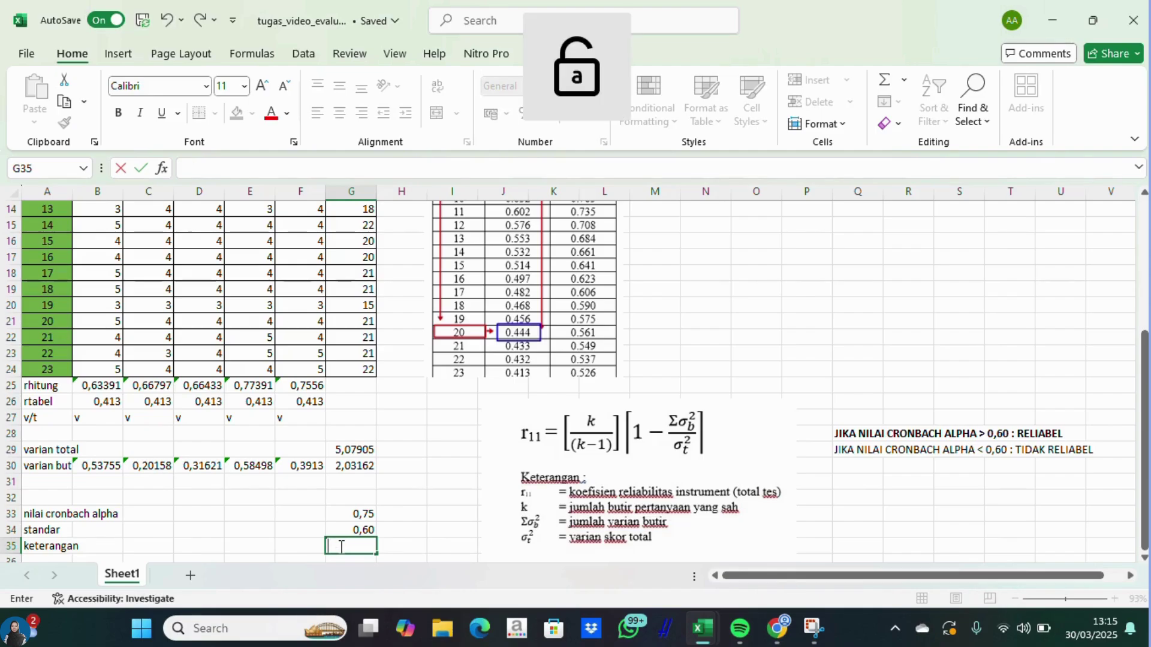
type("reliabe")
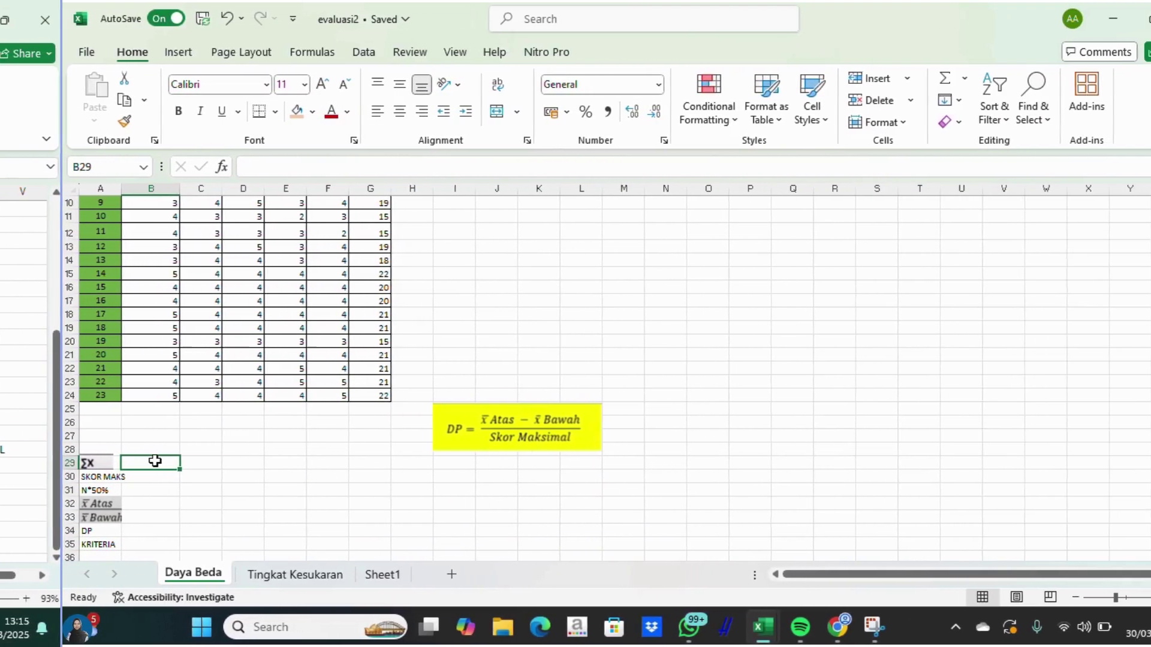
On the Daya Beda sheet of evaluasi2, total B2:B24 with SUM in ∑X cell B29 and fill the formula across to F29.
type("=SUM")
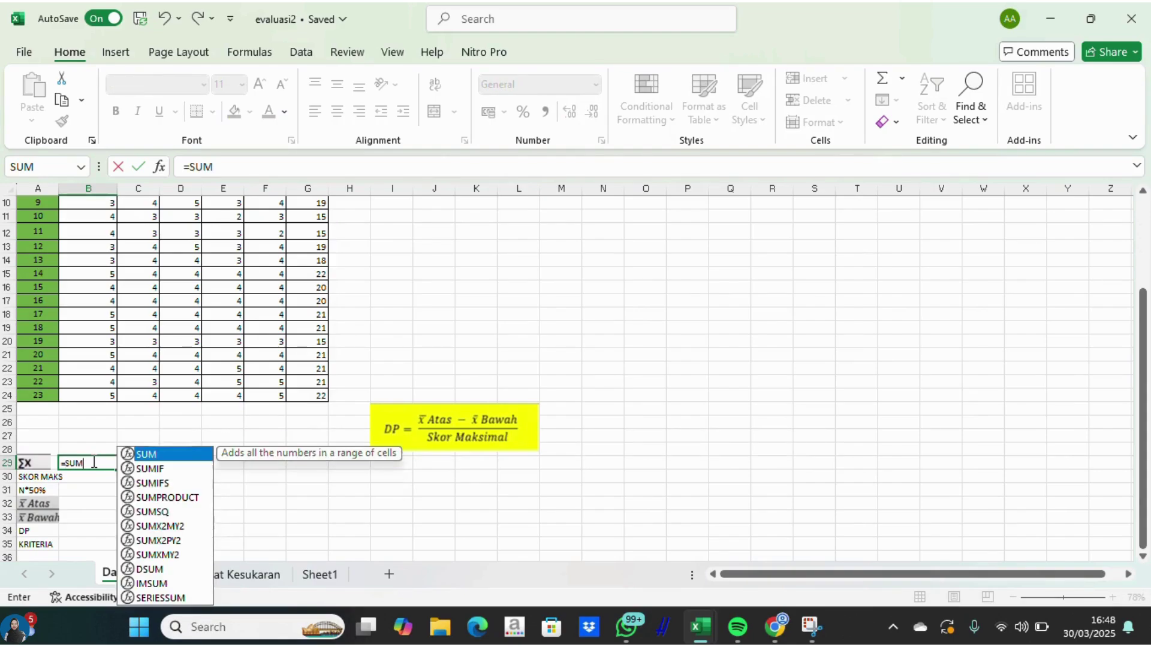
double_click(156, 456)
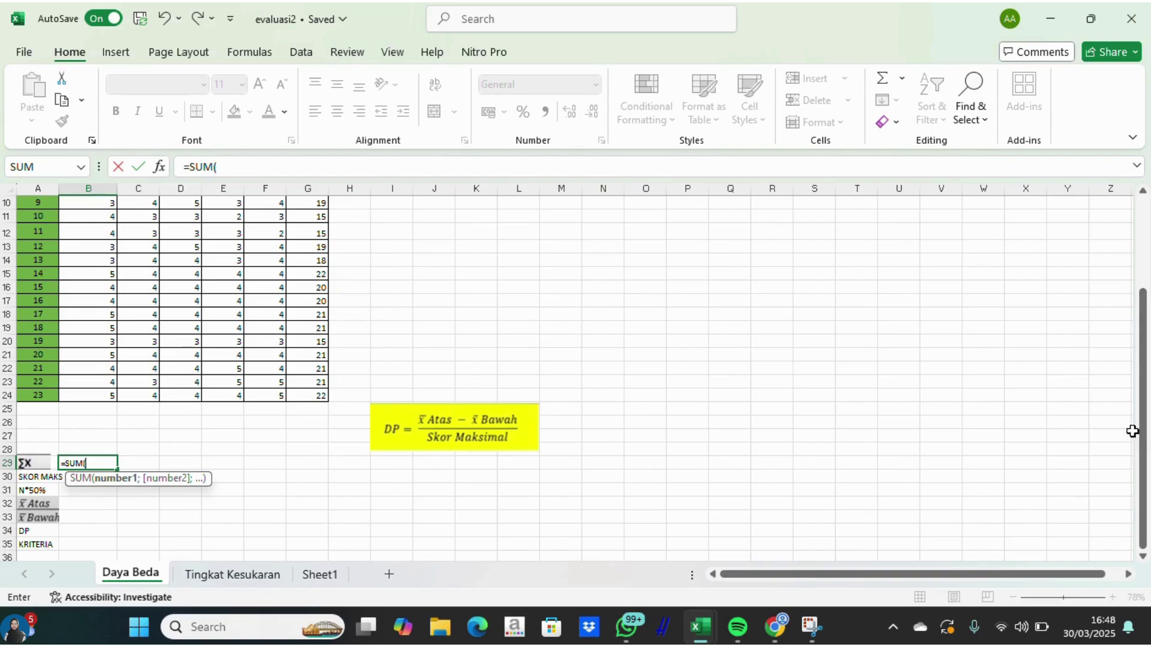
left_click_drag(1145, 437, 1144, 344)
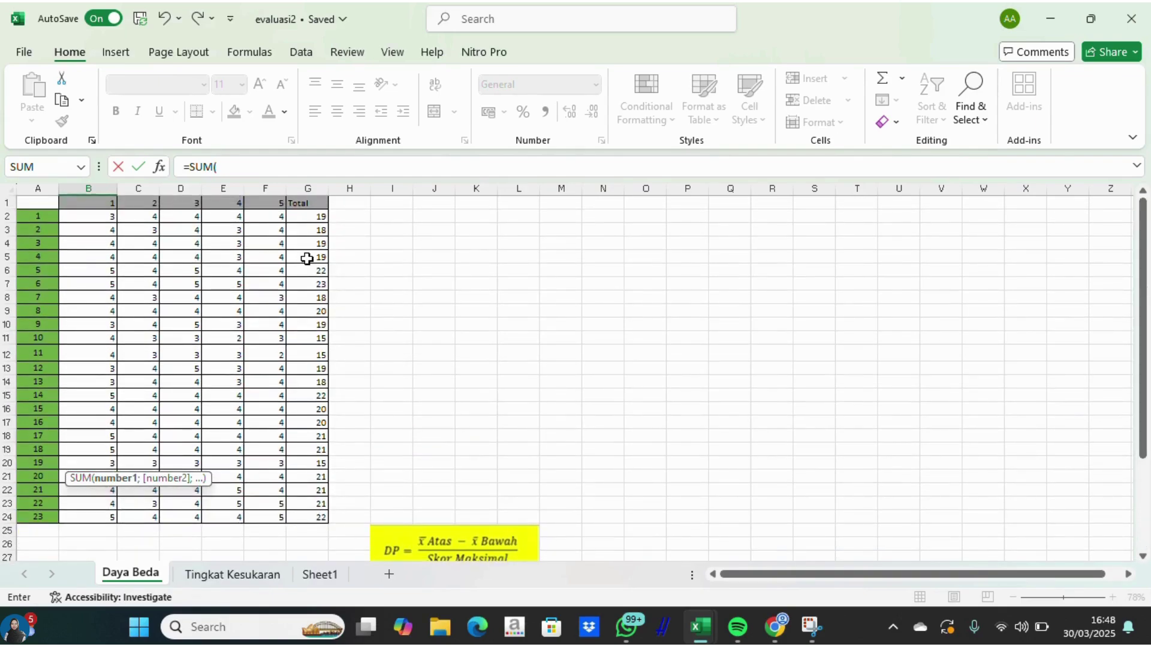
left_click_drag(84, 217, 103, 475)
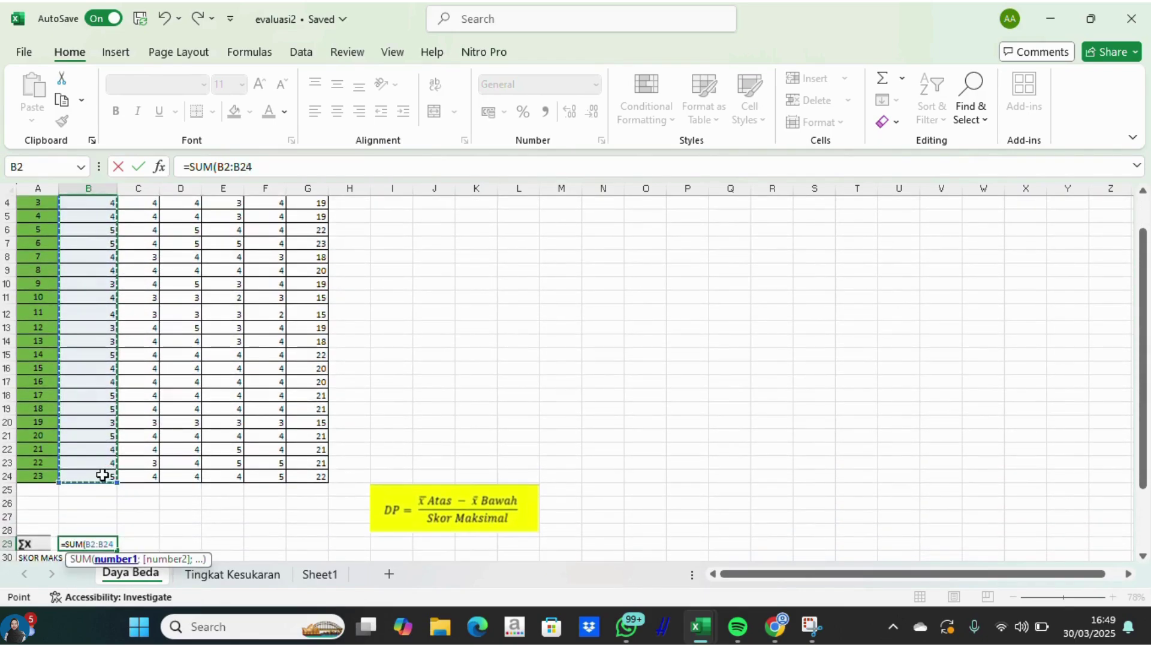
type(")")
key("Return")
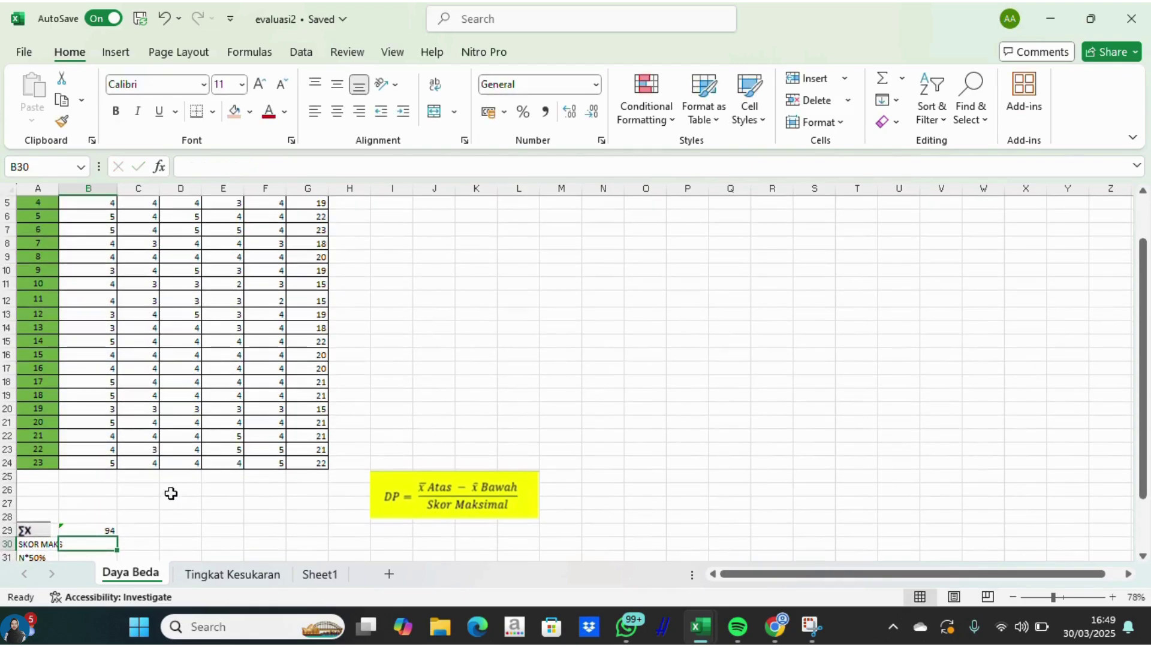
left_click(114, 532)
left_click_drag(117, 537, 277, 543)
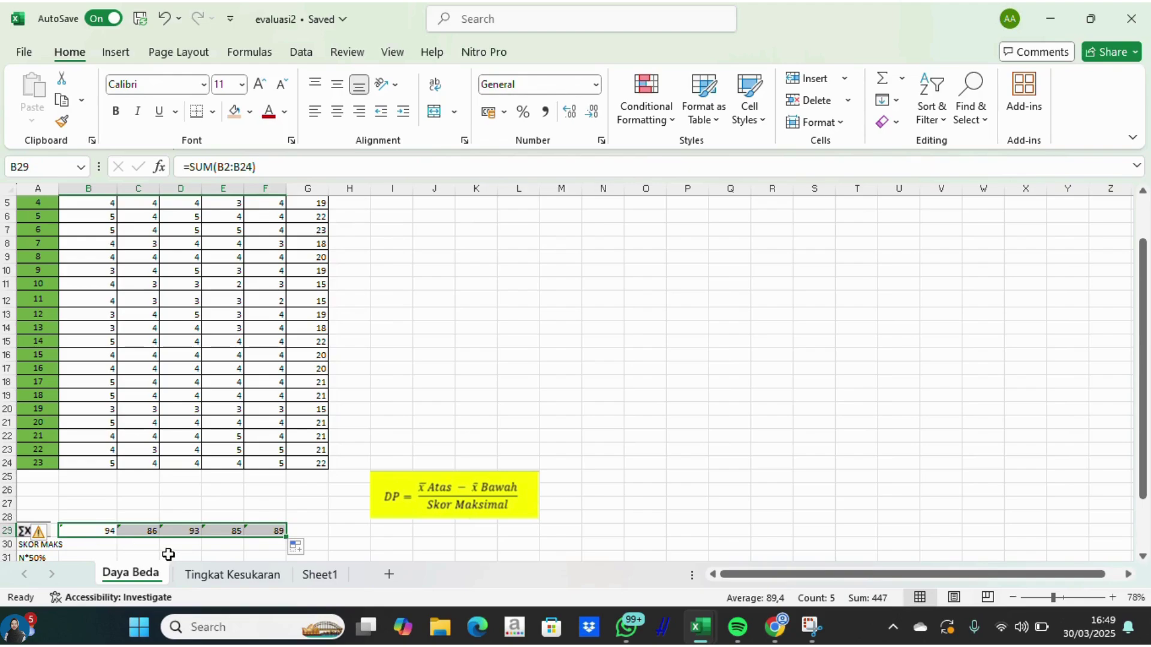
Enter 10 as the SKOR MAKS in B30 and copy it across to F30.
double_click(104, 547)
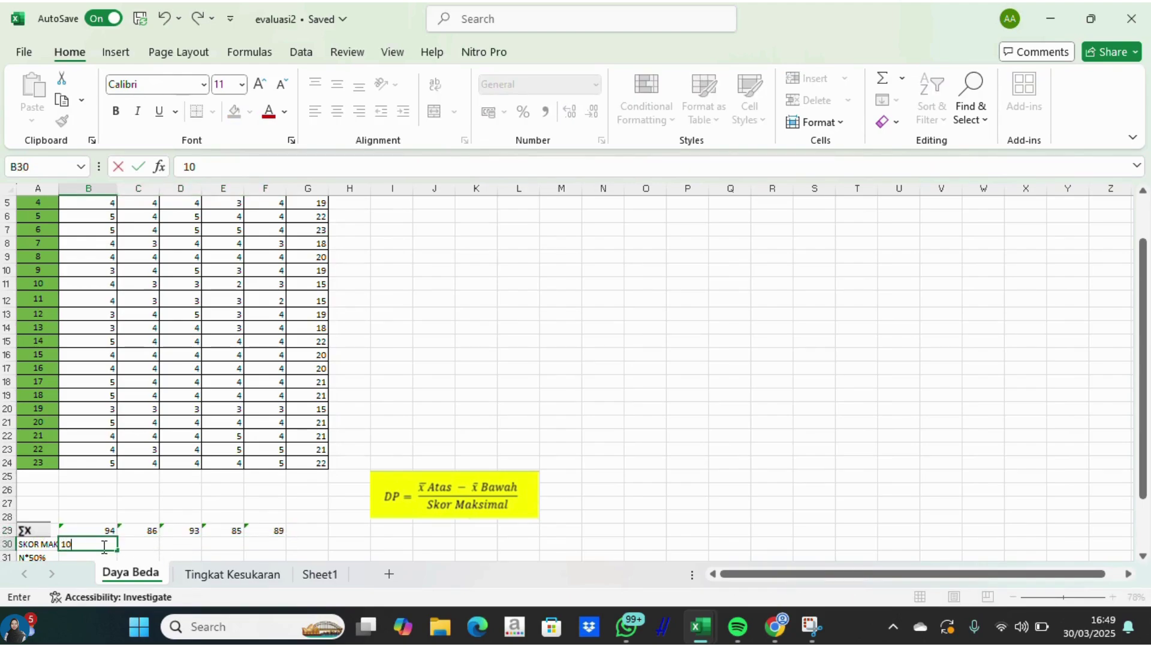
key("Return")
left_click_drag(96, 545, 115, 547)
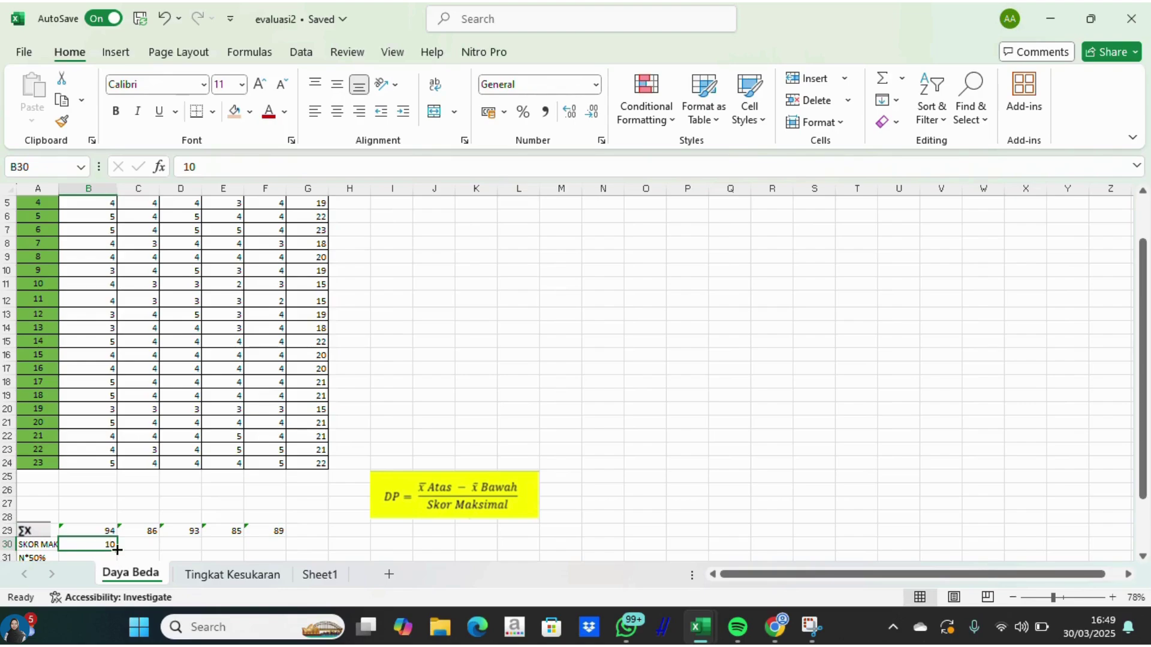
left_click_drag(118, 550, 272, 552)
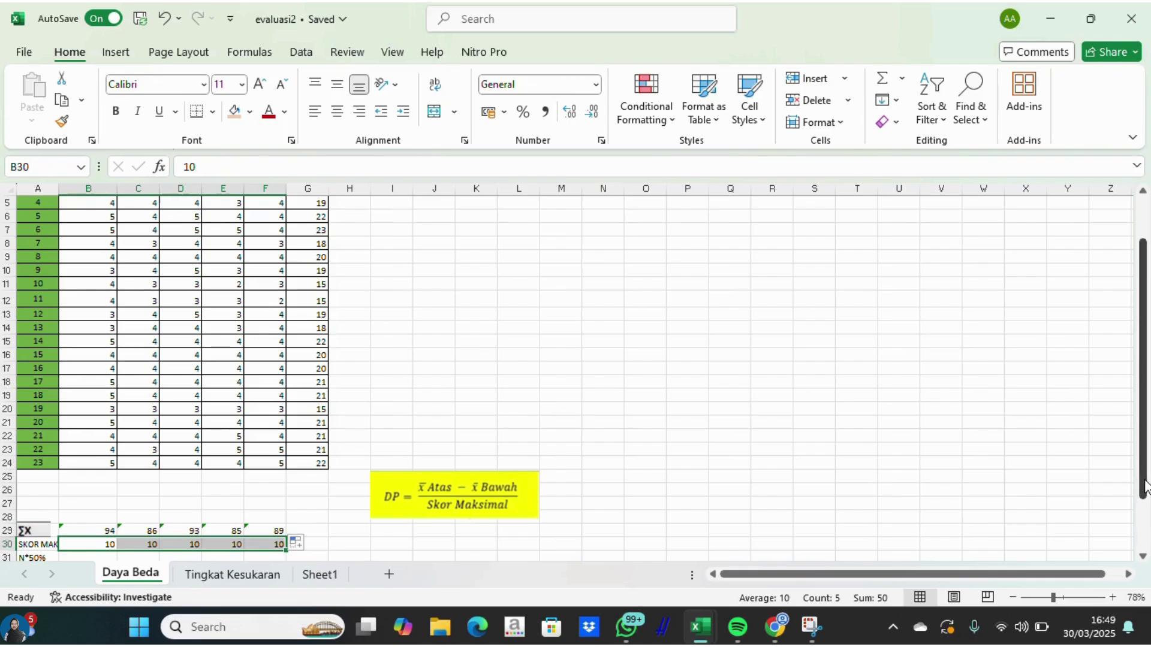
Calculate N*50% in B31 with the formula =23*50%.
left_click_drag(1145, 487, 1145, 524)
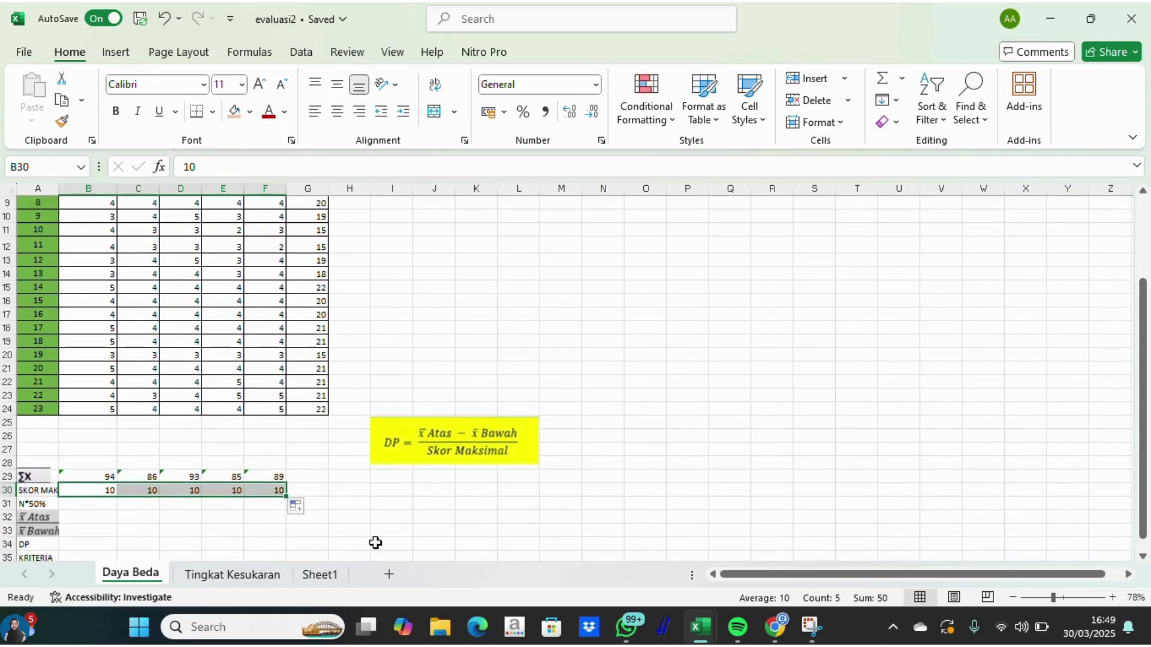
left_click(68, 504)
double_click(69, 505)
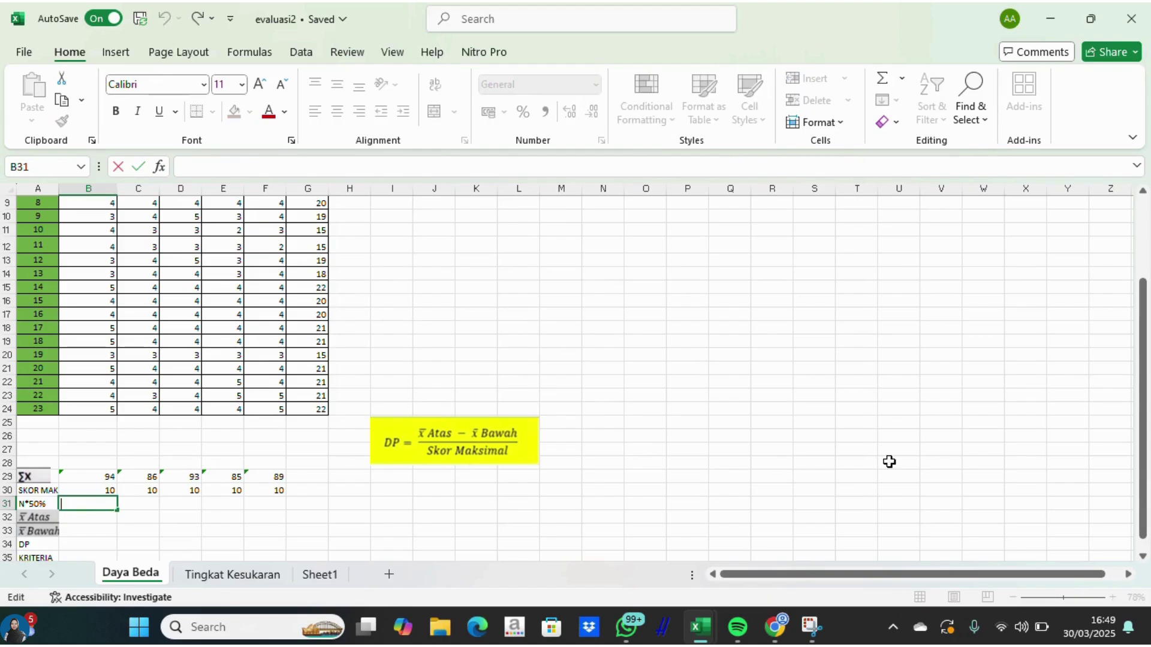
left_click_drag(1143, 451, 1146, 374)
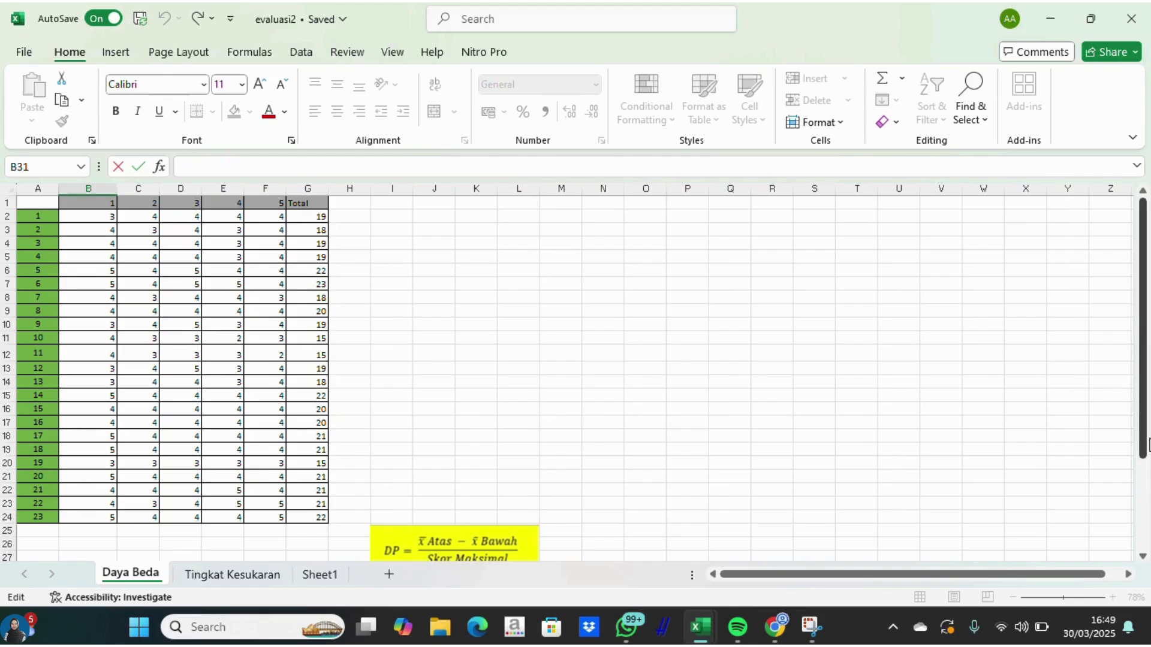
left_click_drag(1143, 440, 1022, 527)
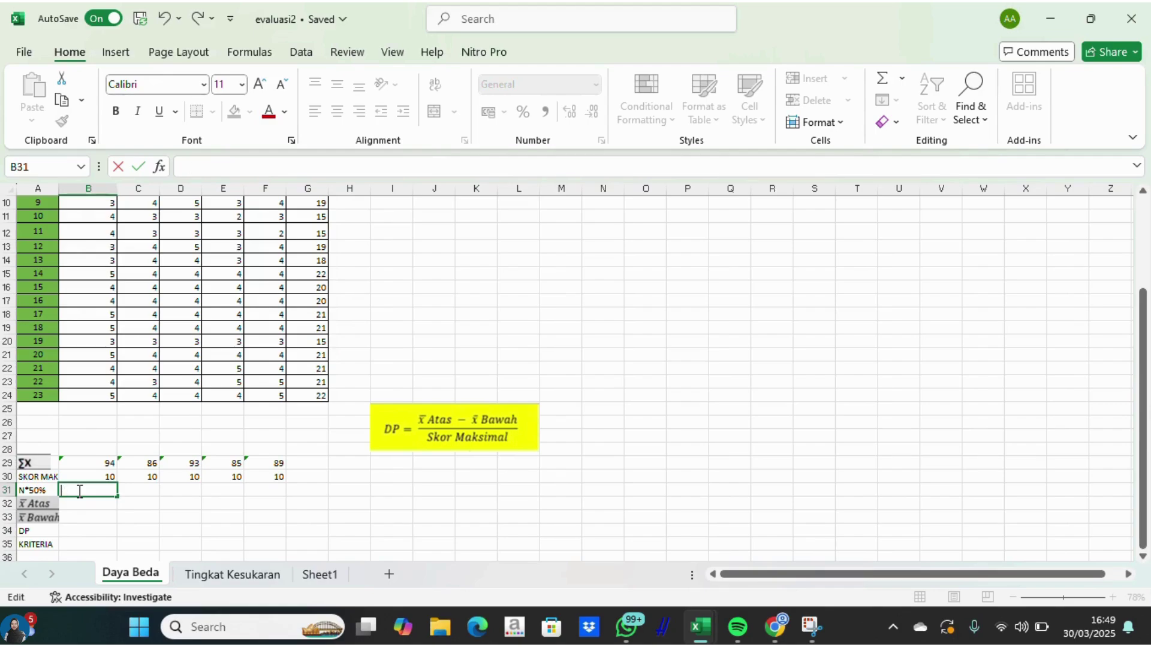
type("=23*50%")
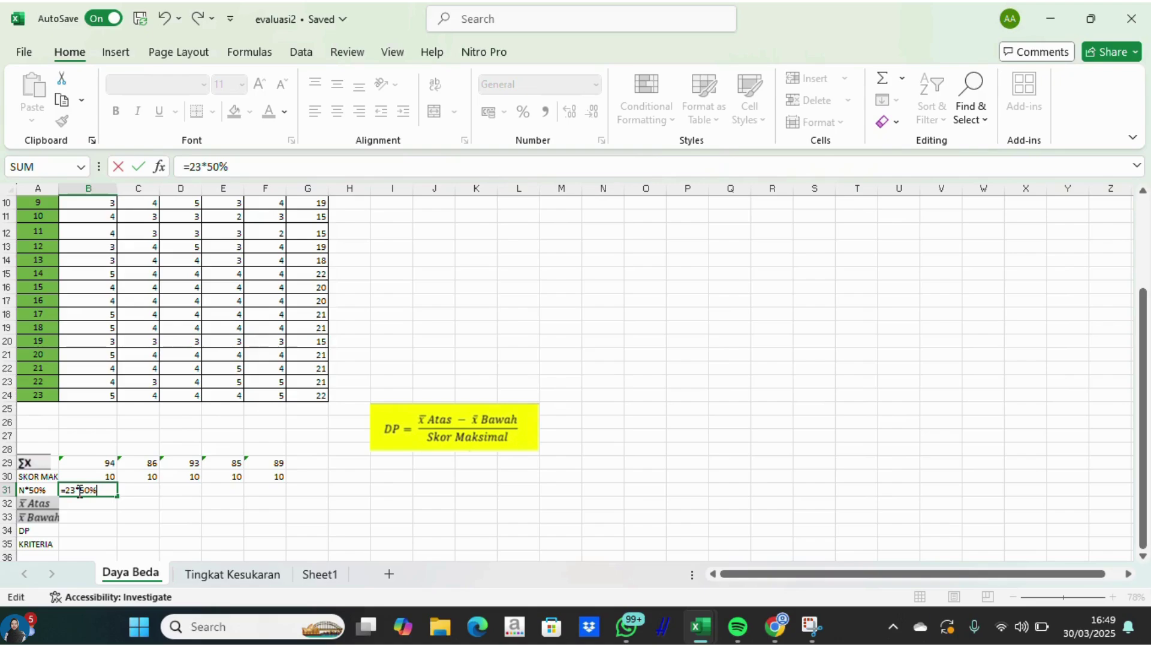
key("Return")
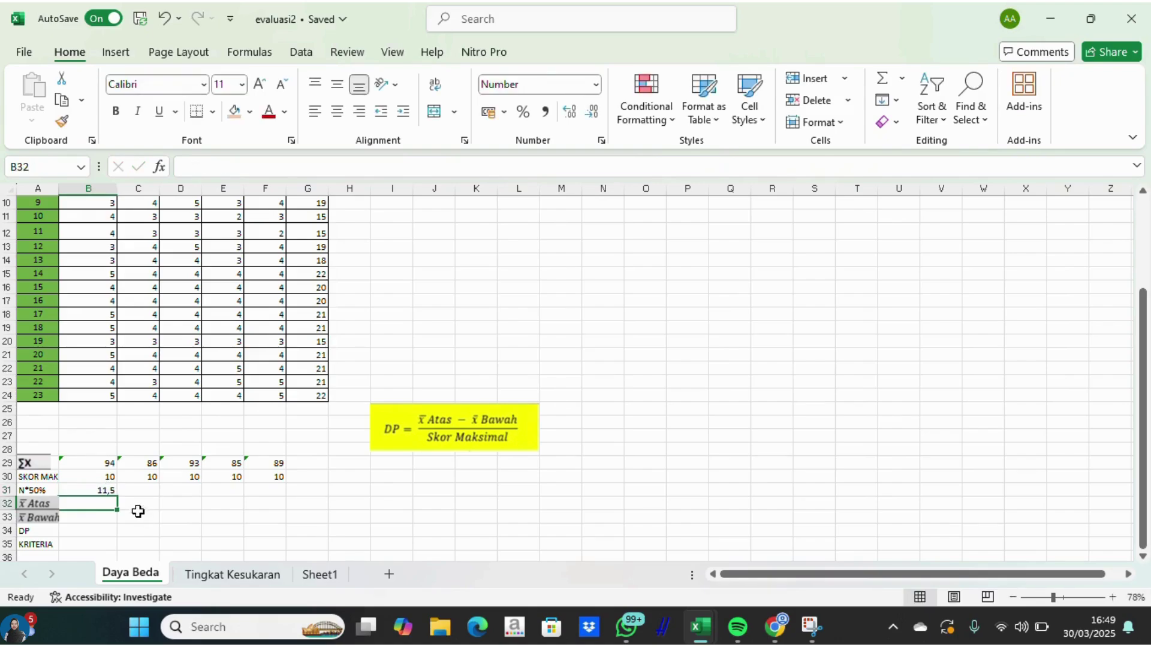
Enter the whole number 11 in C31, beside the calculated N*50% value.
left_click(146, 491)
type("11")
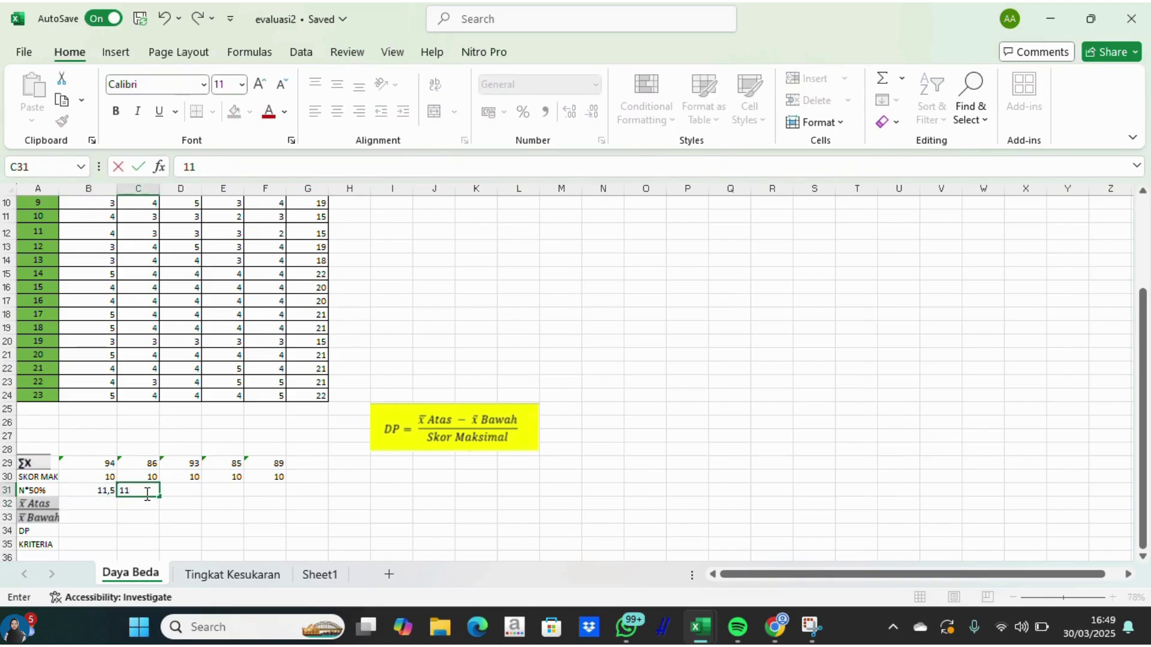
key("Tab")
left_click(109, 503)
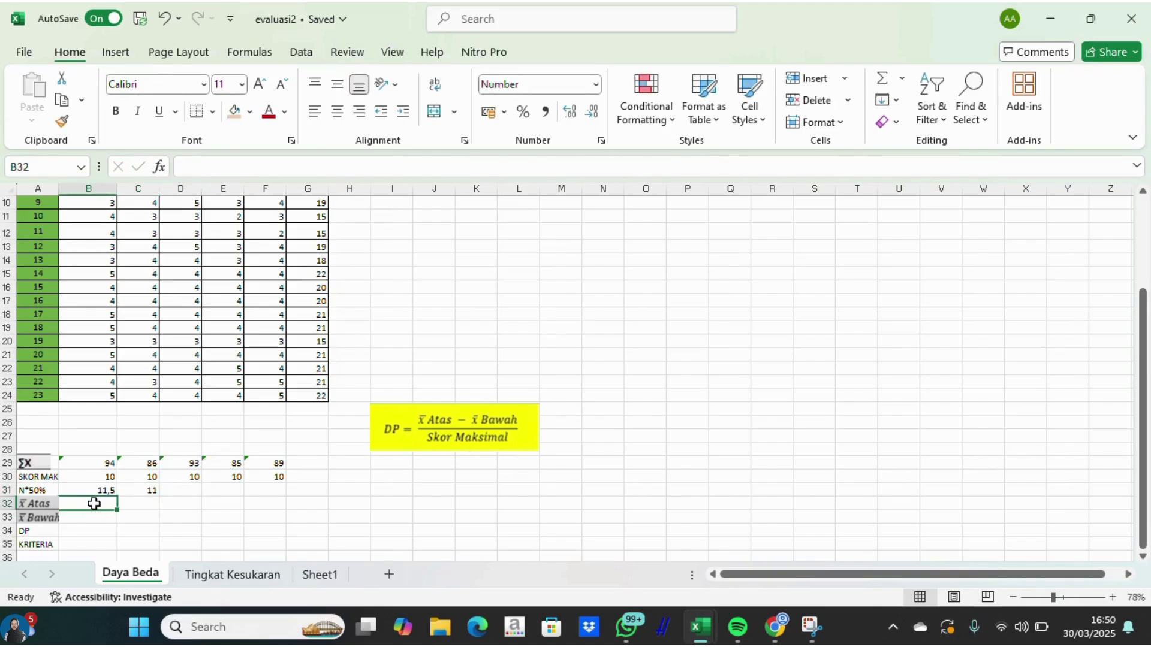
type("=")
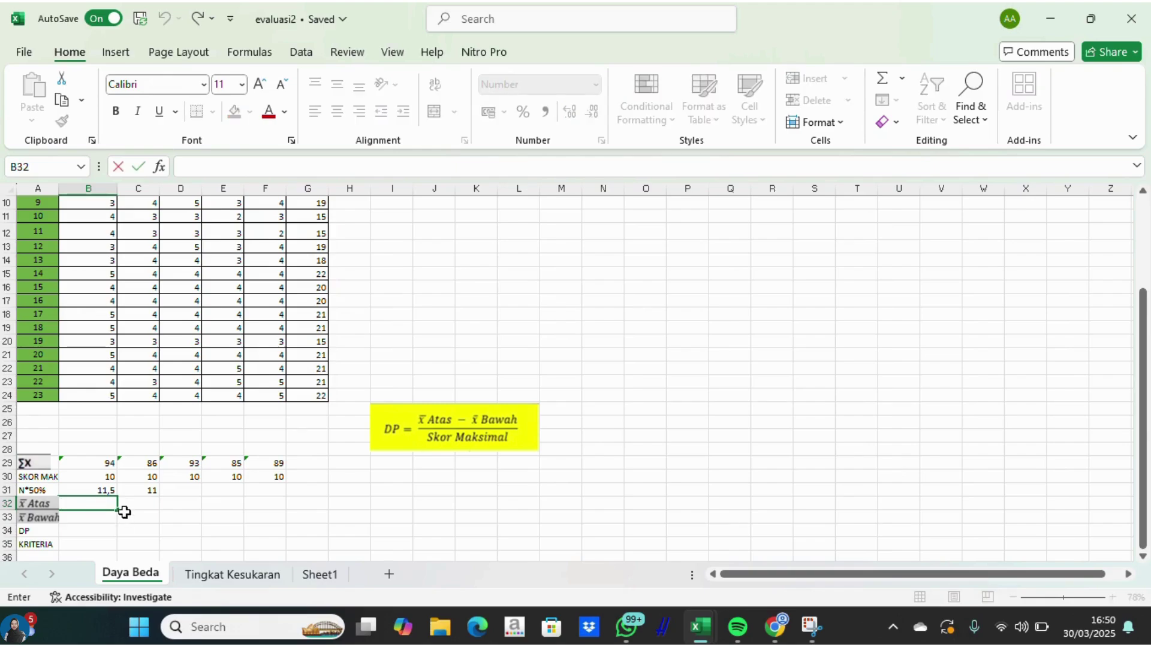
type("AVER")
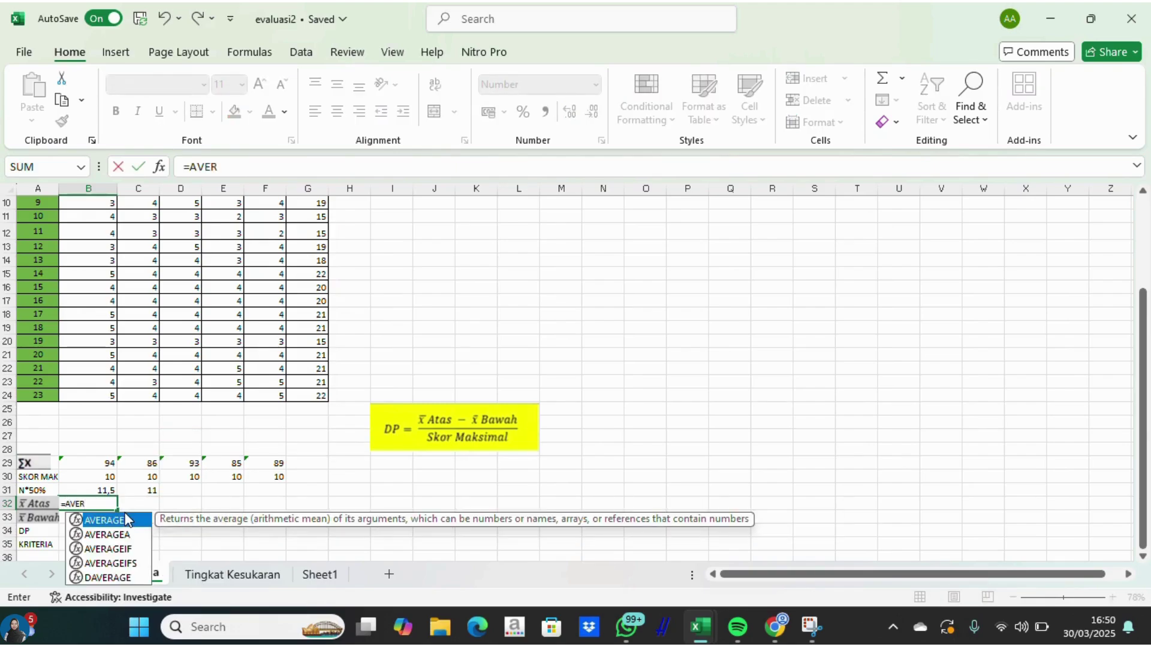
double_click(126, 524)
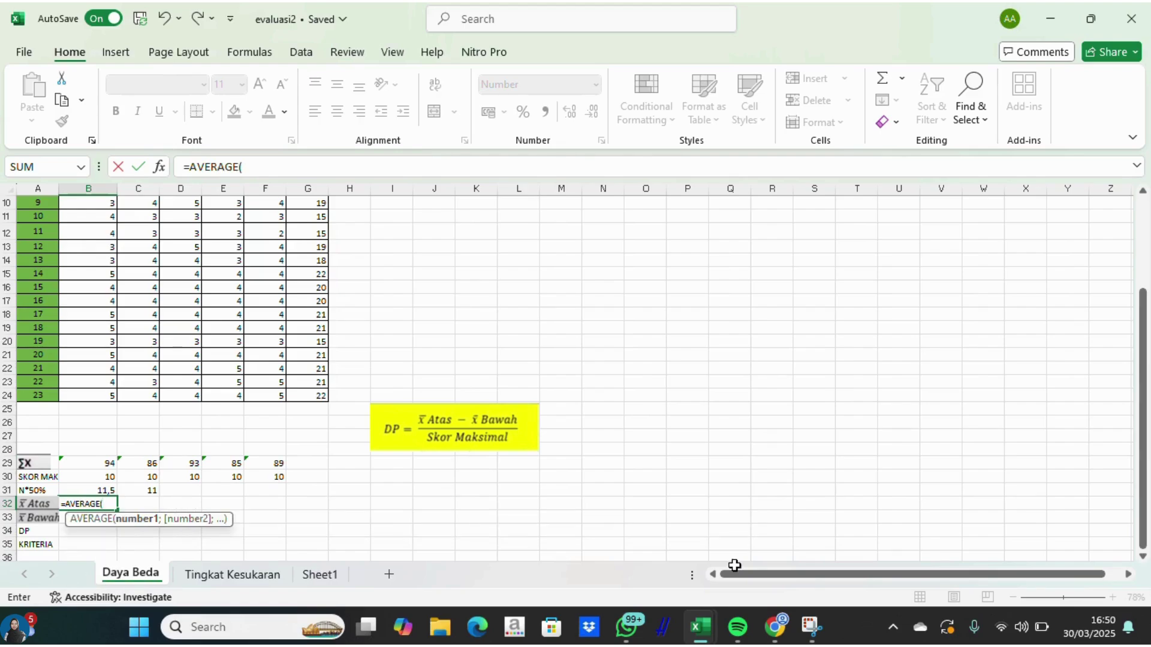
scroll(1145, 512, "up", 3)
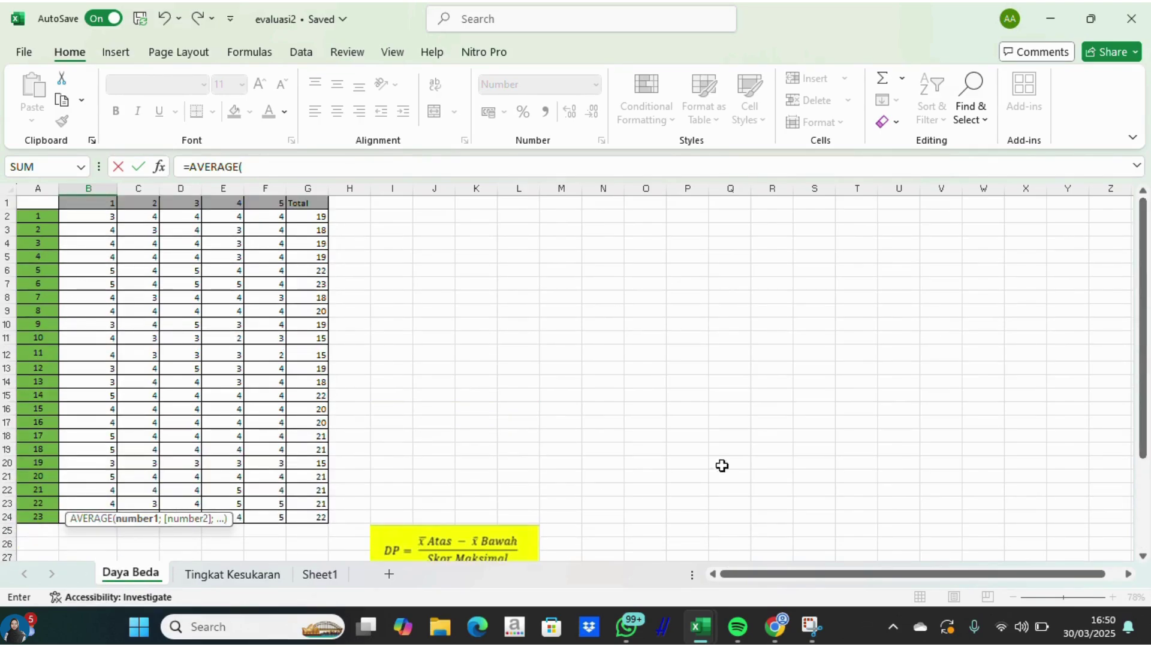
left_click_drag(1144, 440, 1145, 540)
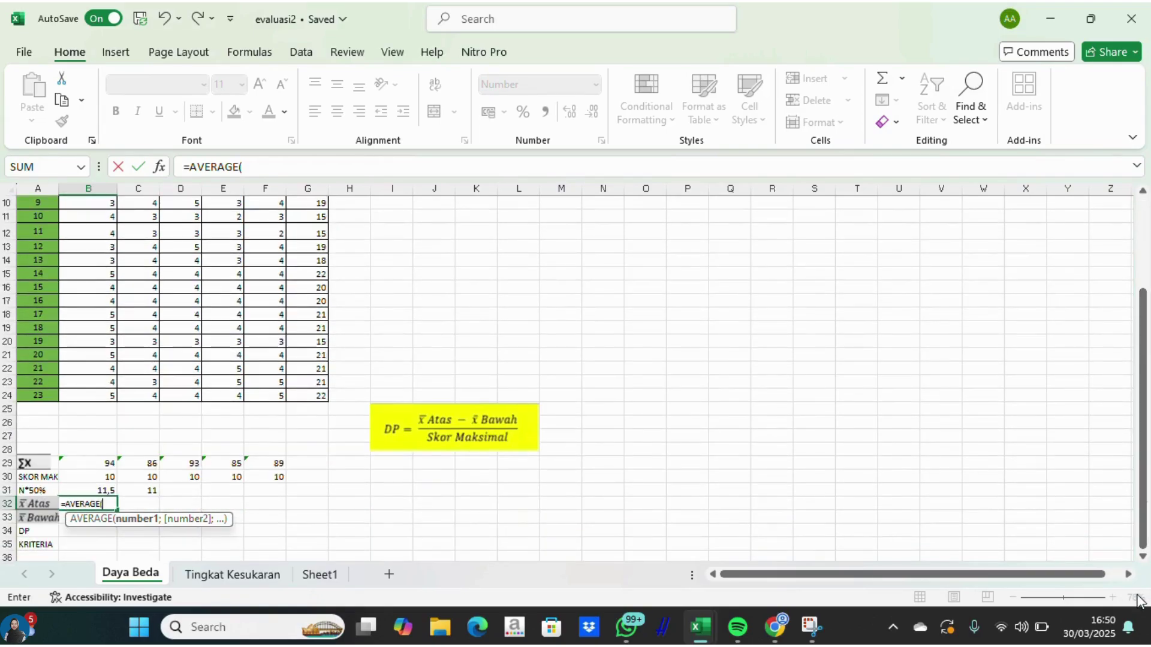
key("BackSpace")
key("BackSpace")
key("BackSpace")
key("BackSpace")
key("BackSpace")
key("BackSpace")
key("BackSpace")
key("BackSpace")
key("BackSpace")
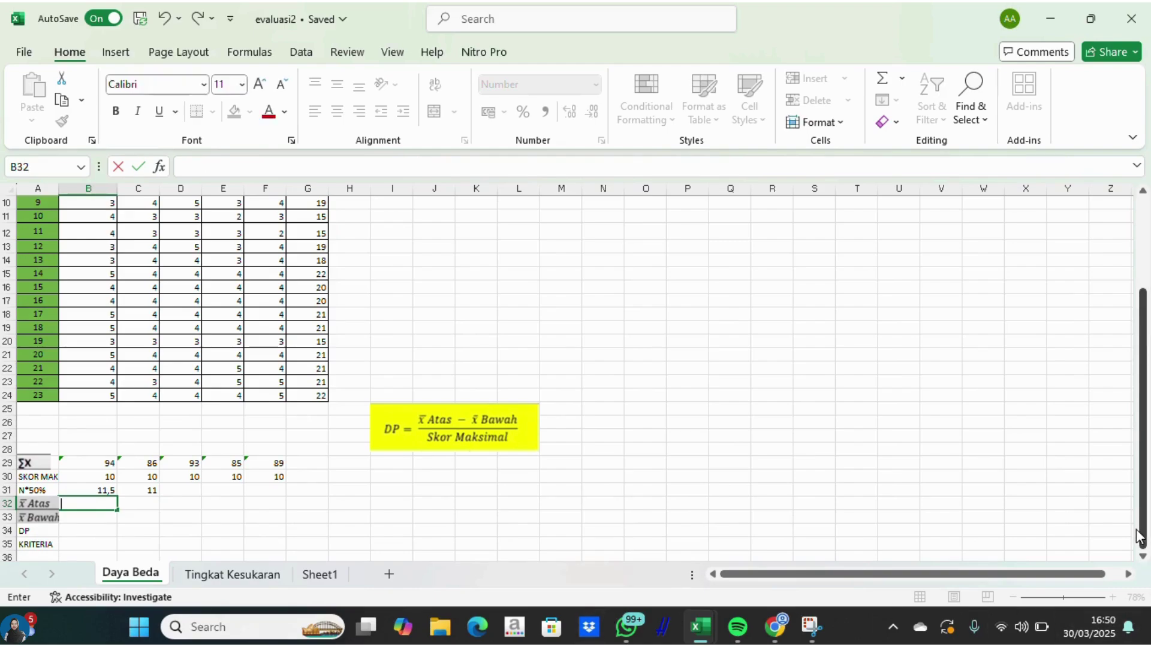
Add filters to the header row B1:G1 and sort the table by Total from largest to smallest.
left_click_drag(1143, 537, 1124, 422)
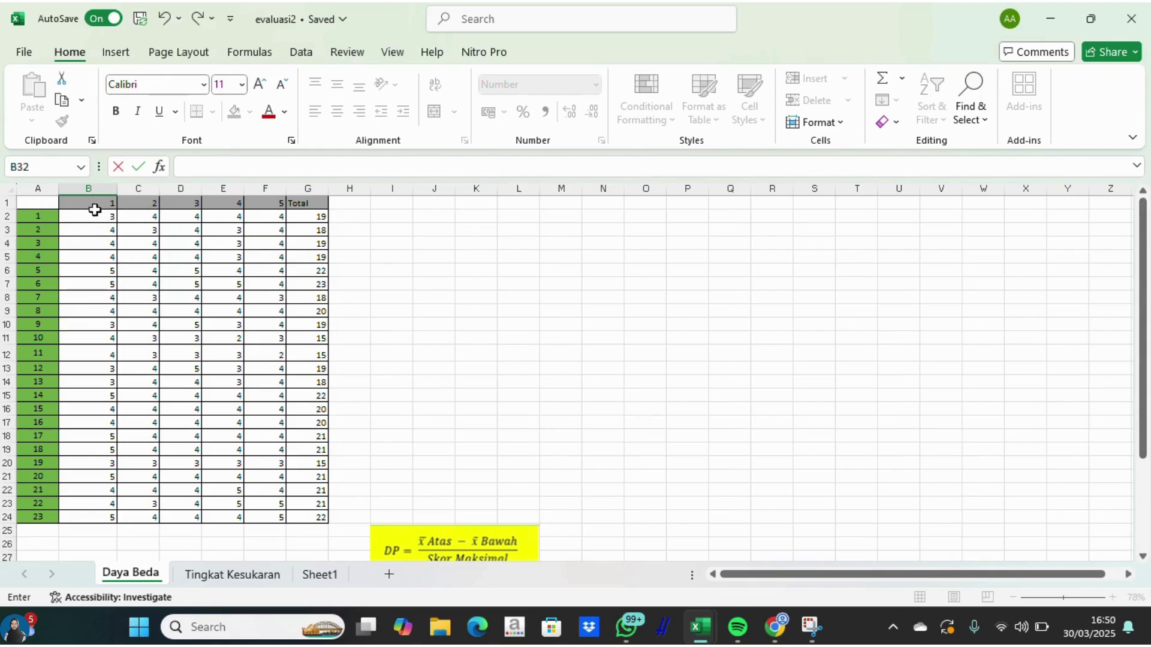
left_click_drag(80, 201, 309, 203)
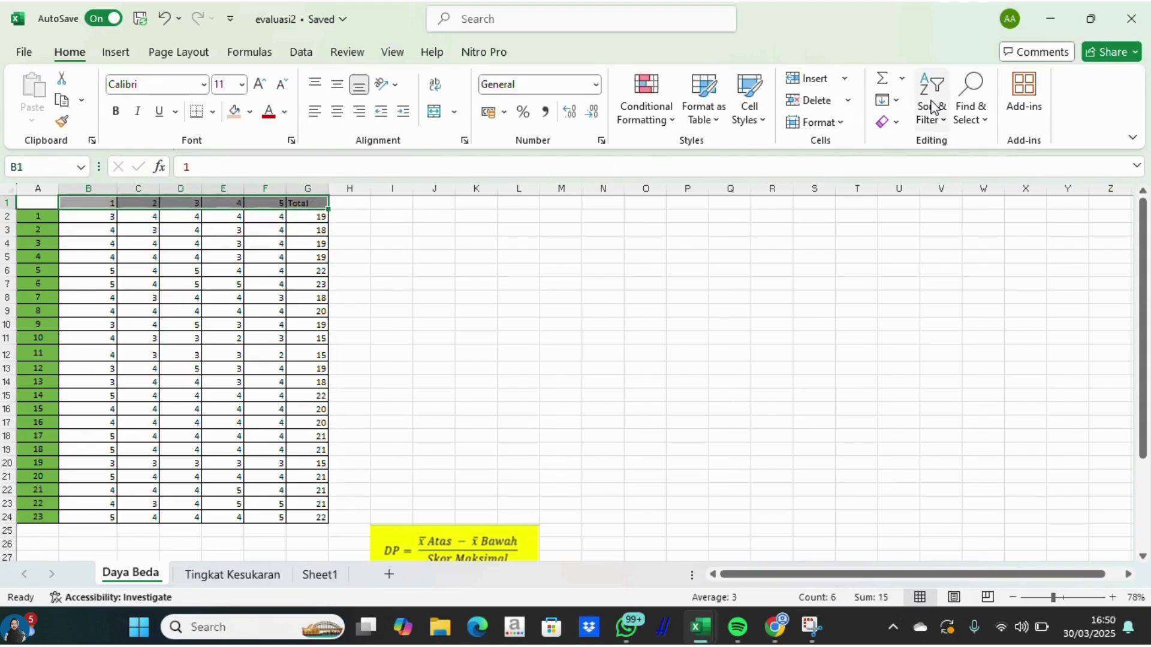
left_click(944, 114)
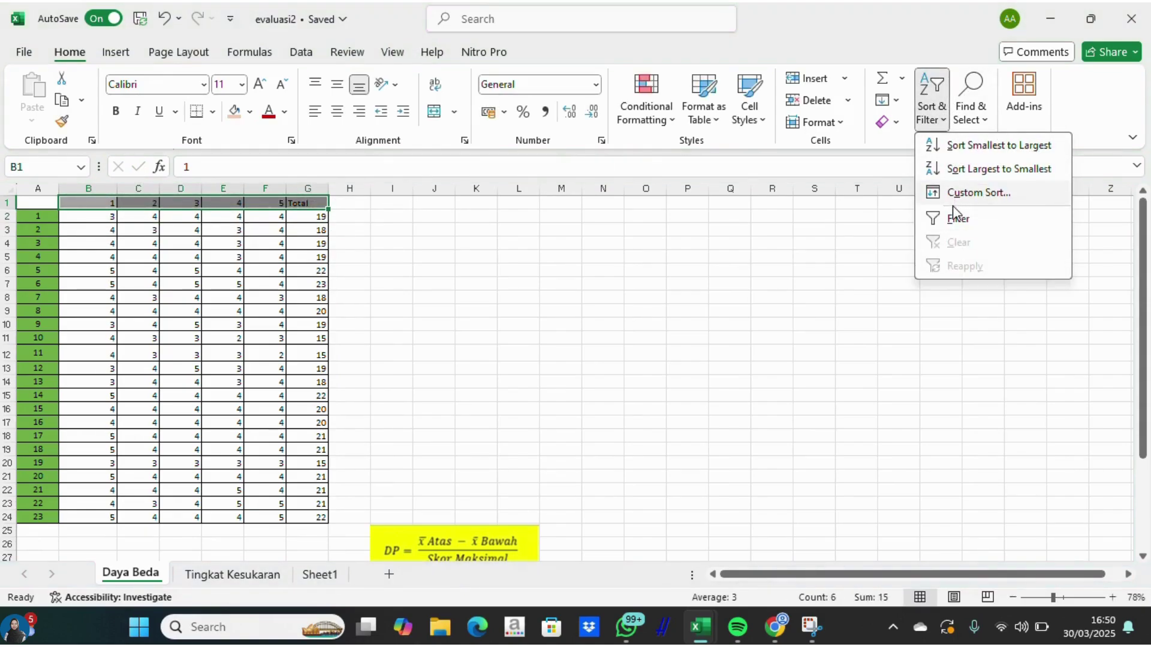
left_click(960, 223)
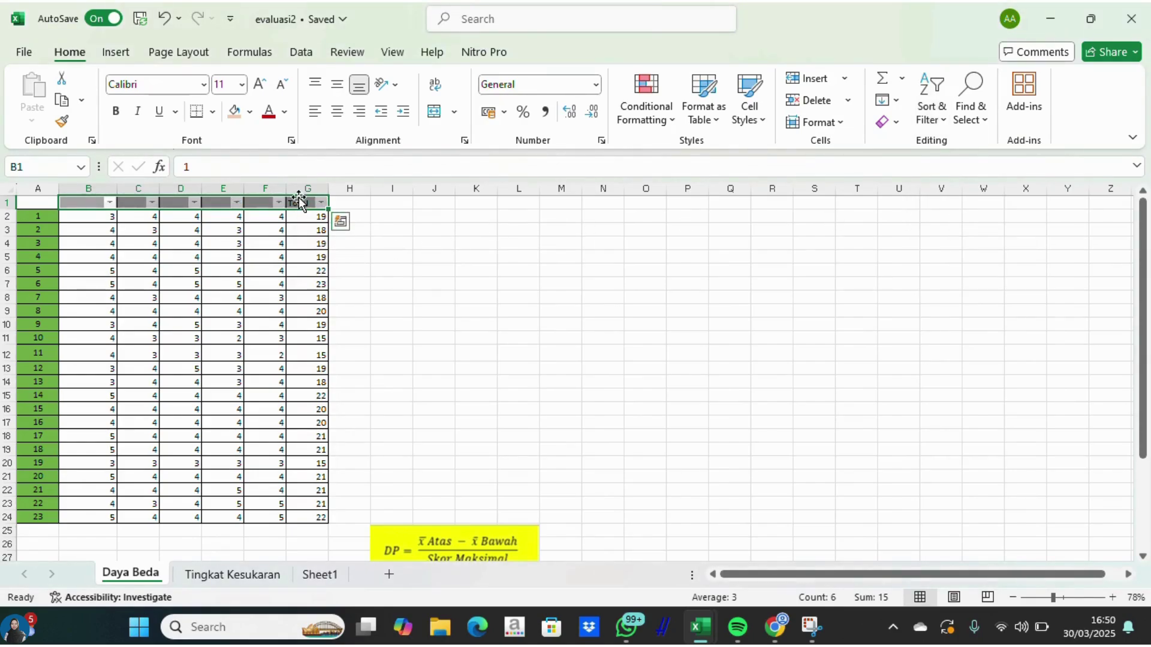
left_click(321, 203)
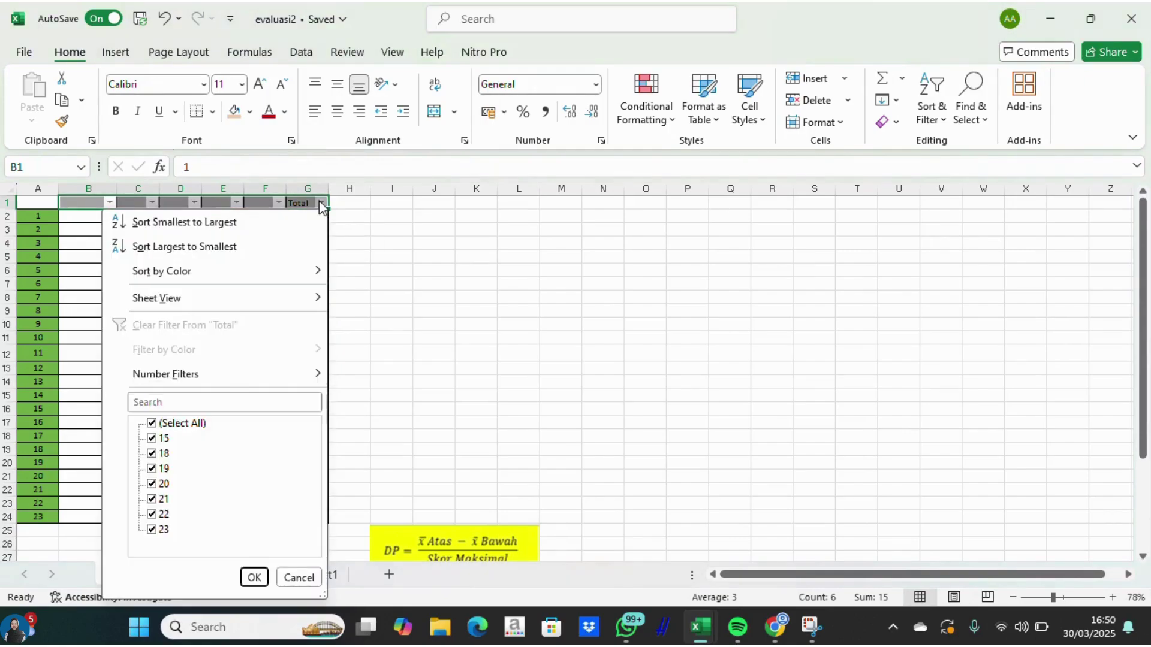
left_click(258, 247)
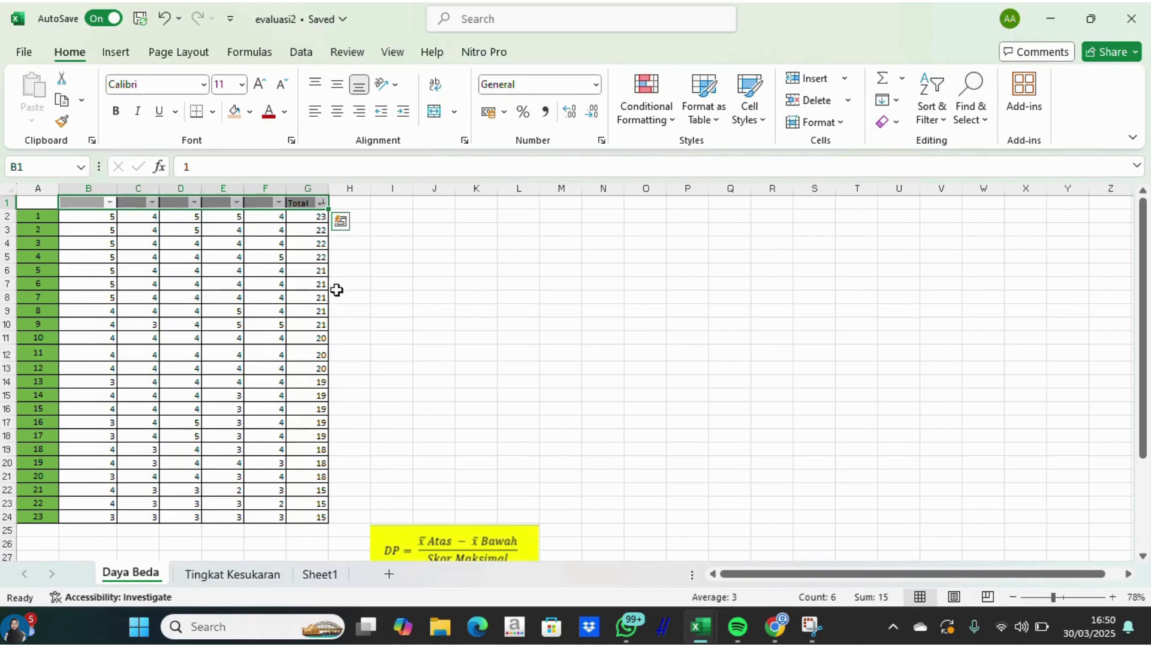
Fill the top 11 data rows A2:G12 with light blue and the bottom 11 rows A14:G24 with light orange.
left_click_drag(19, 216, 297, 350)
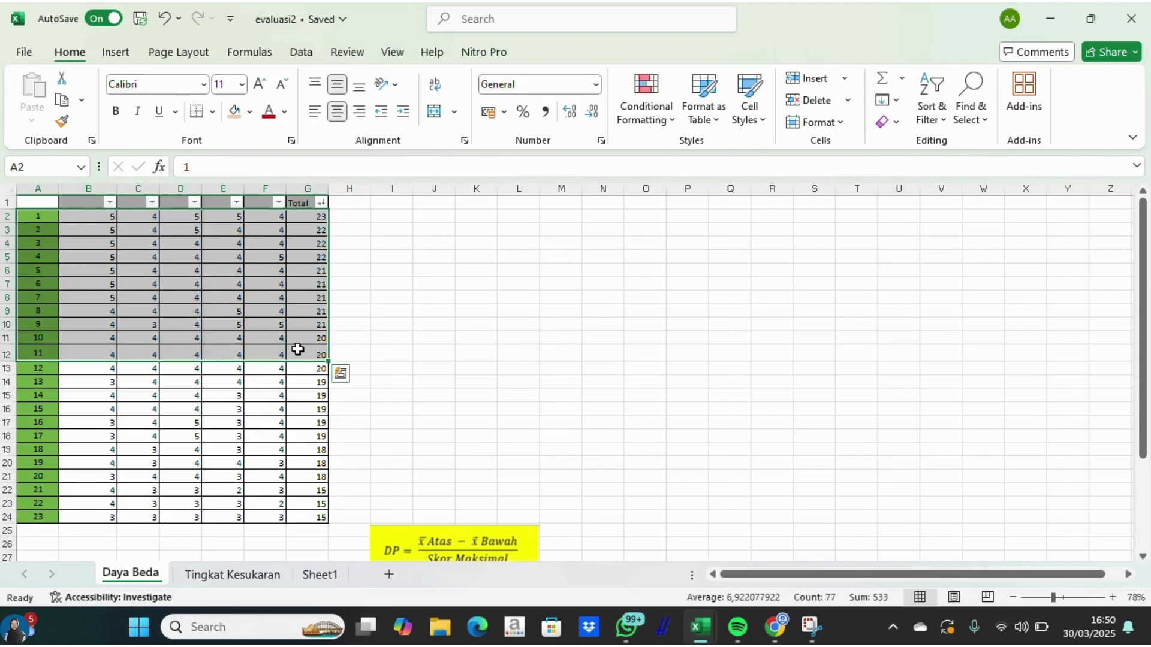
left_click(250, 113)
left_click(324, 243)
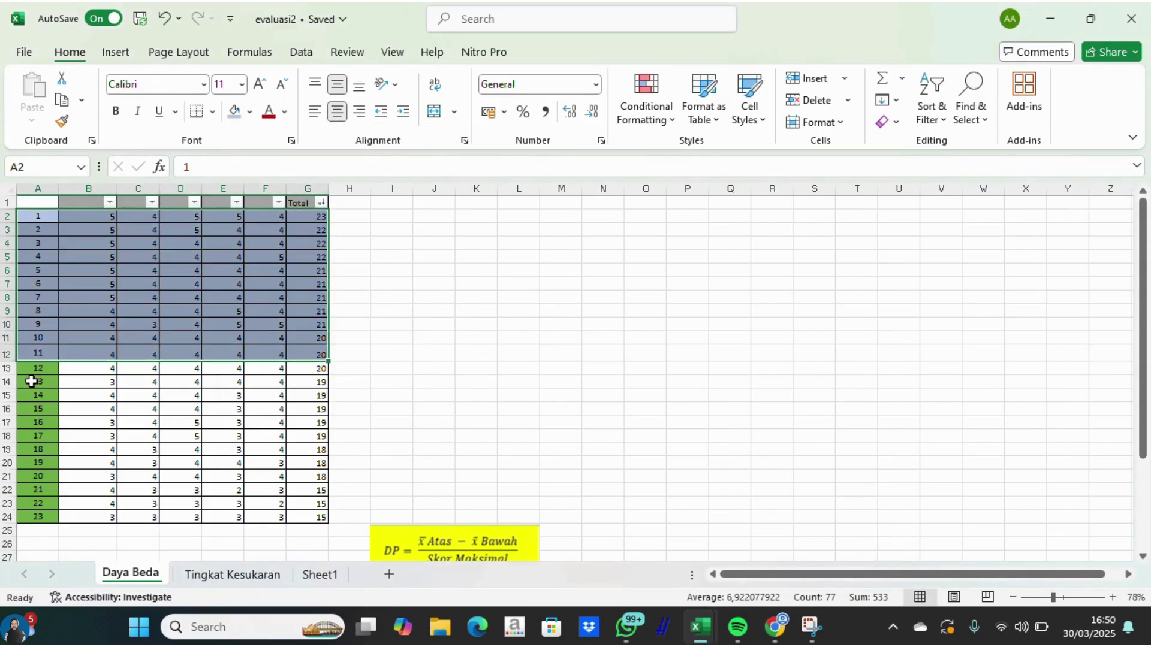
left_click_drag(31, 381, 319, 474)
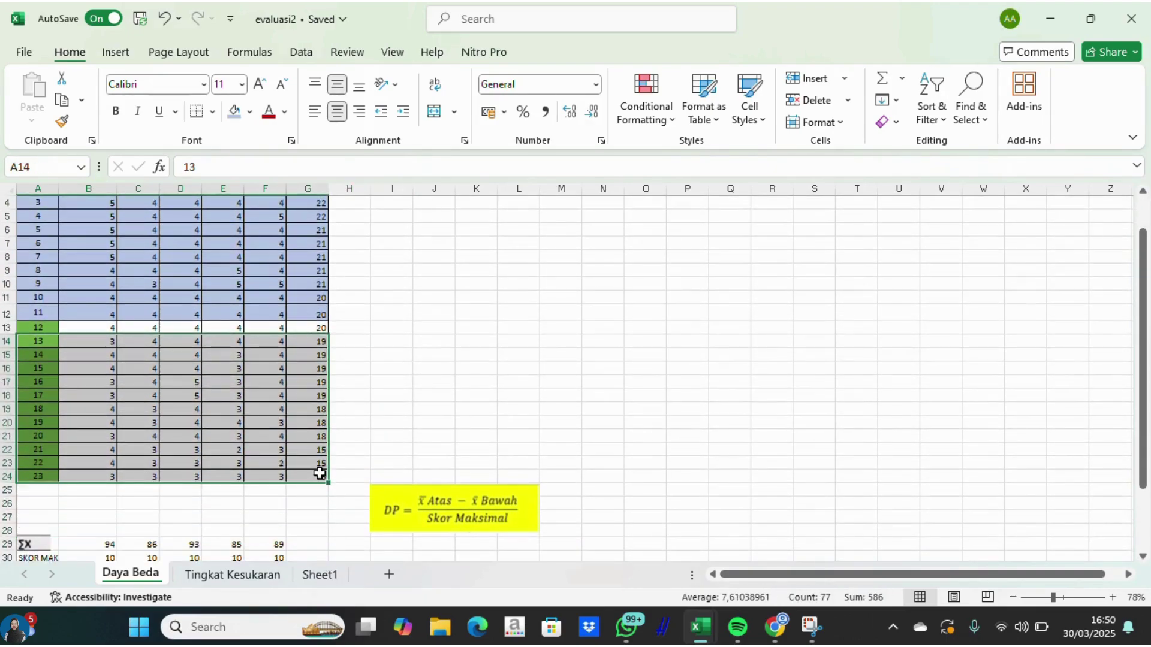
left_click(250, 113)
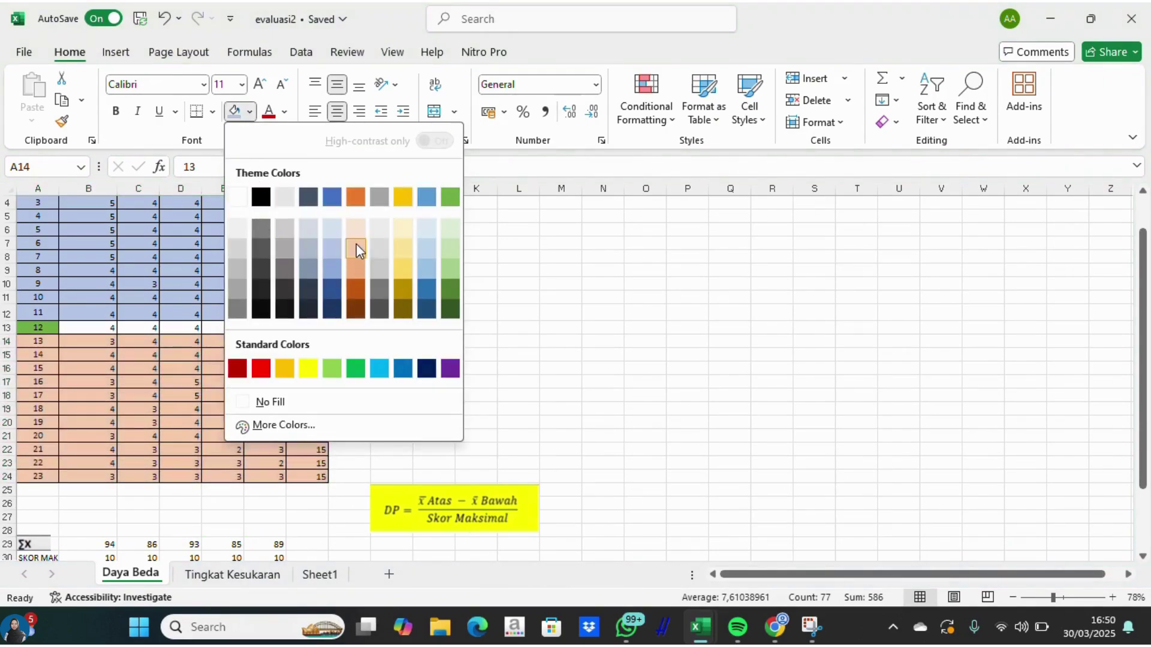
left_click(356, 244)
left_click(356, 243)
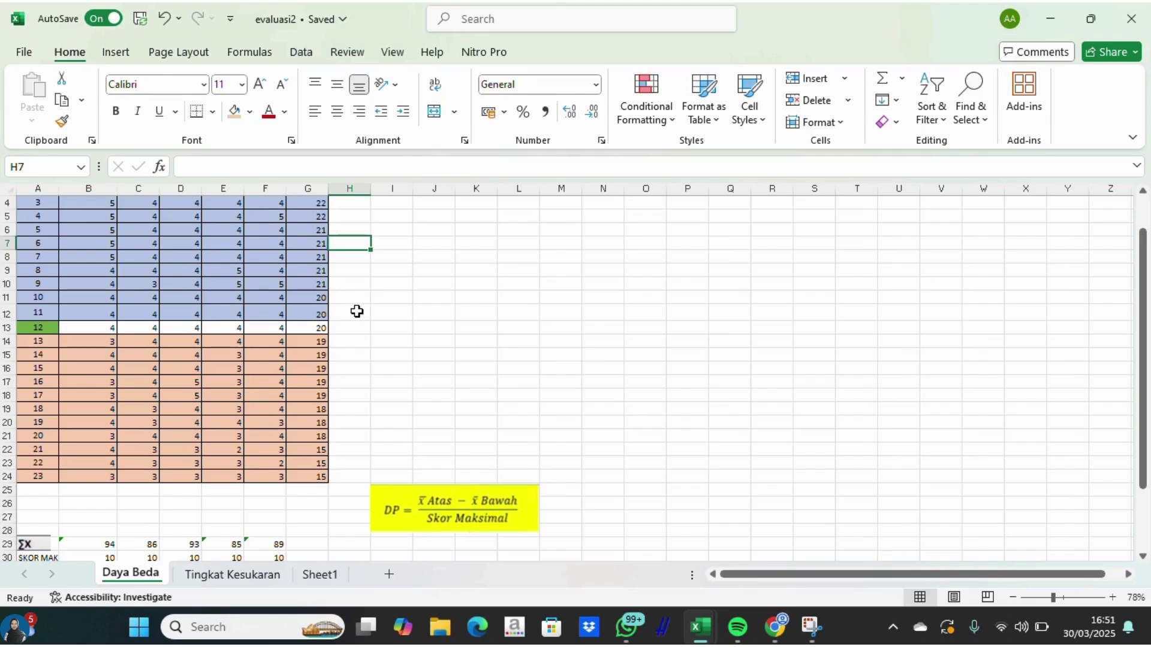
Fill H12:I12 with the upper group's light blue and H14:I14 with the lower group's light orange.
left_click(357, 312)
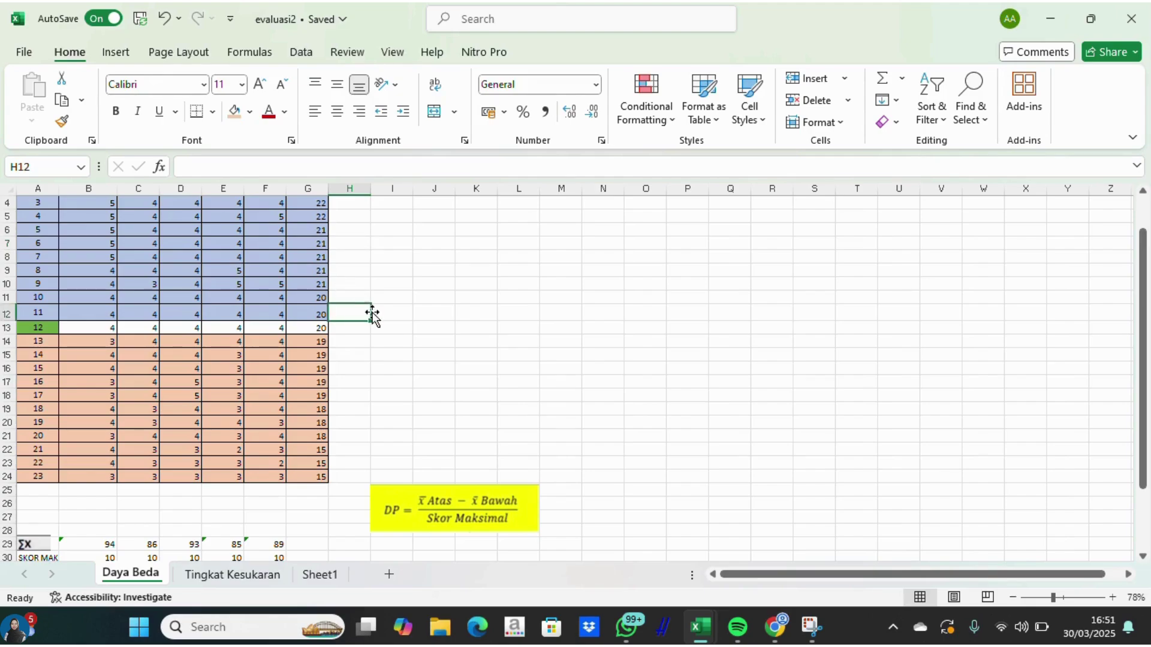
left_click_drag(370, 322, 395, 315)
left_click(250, 112)
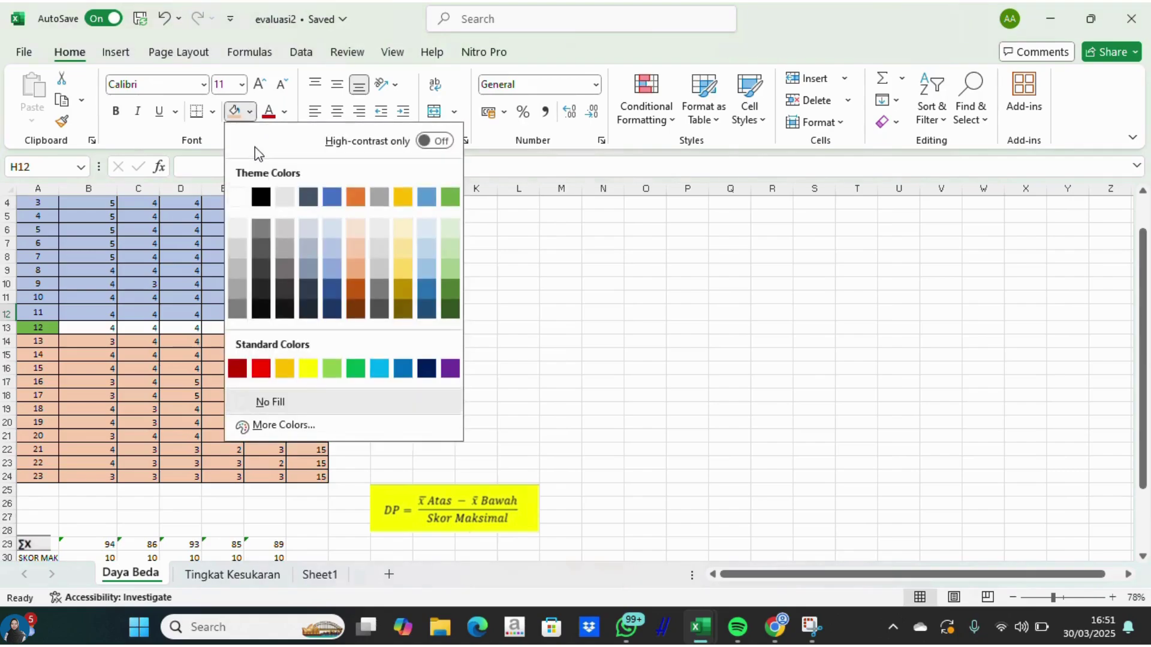
left_click(309, 249)
left_click(324, 244)
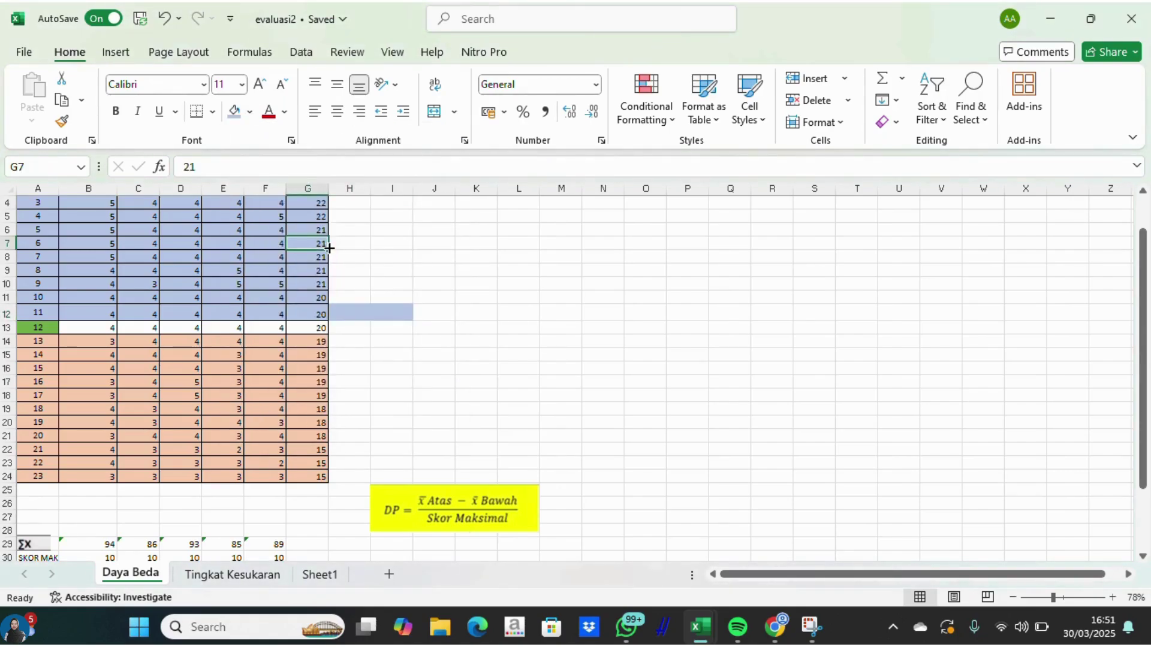
left_click(340, 341)
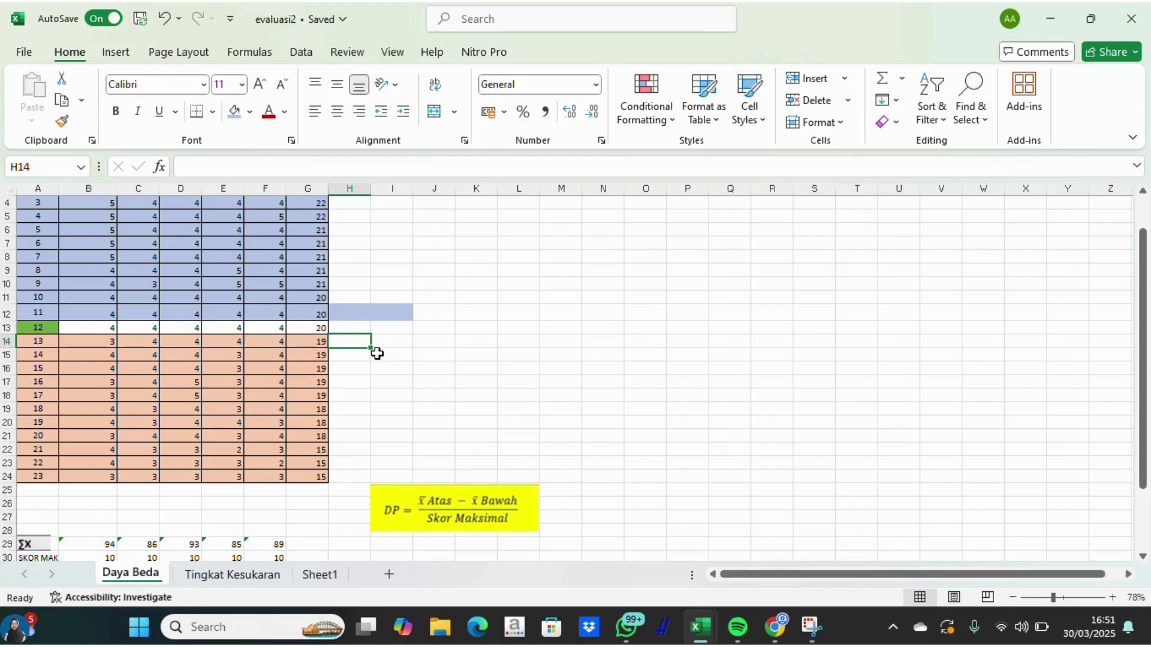
left_click_drag(370, 349, 412, 346)
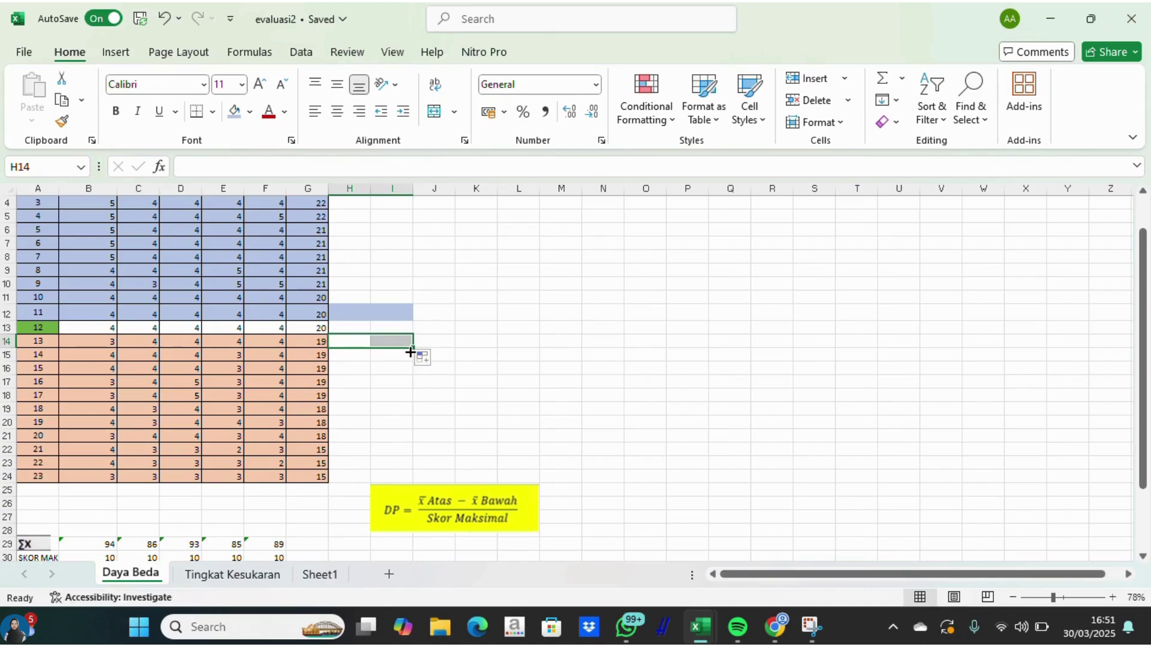
left_click(251, 116)
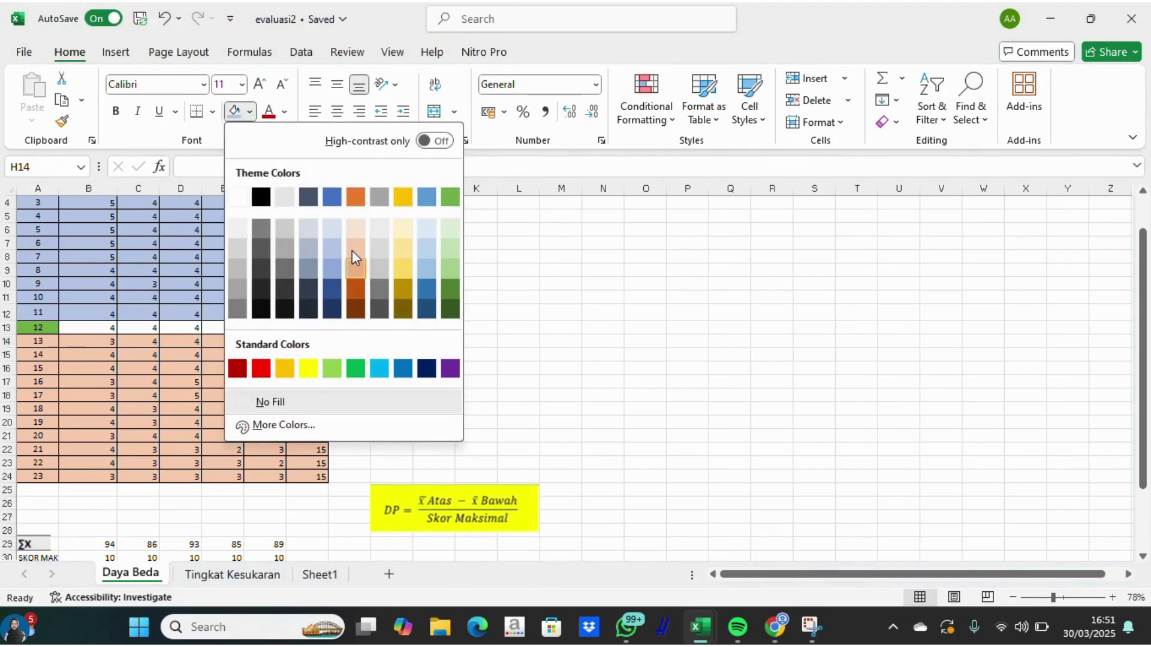
left_click(353, 251)
left_click(351, 246)
Label the blue cell H12 KELOMPOK ATAS and the orange cell H14 KELOMPOK BAWAH.
left_click(354, 311)
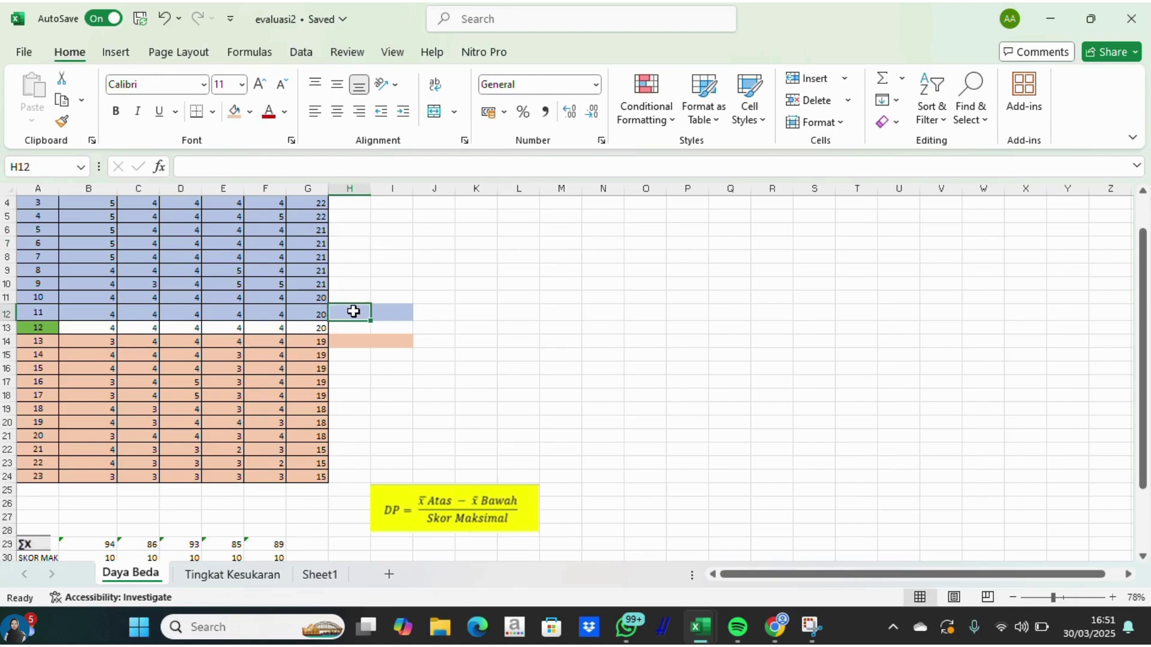
double_click(354, 312)
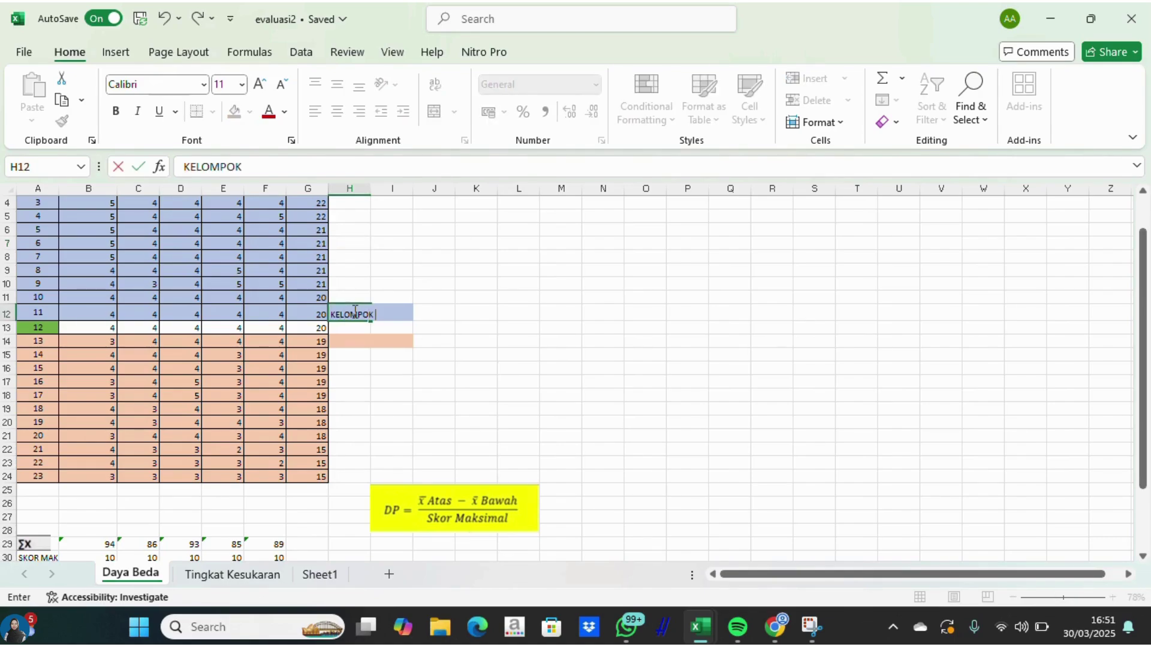
key("Tab")
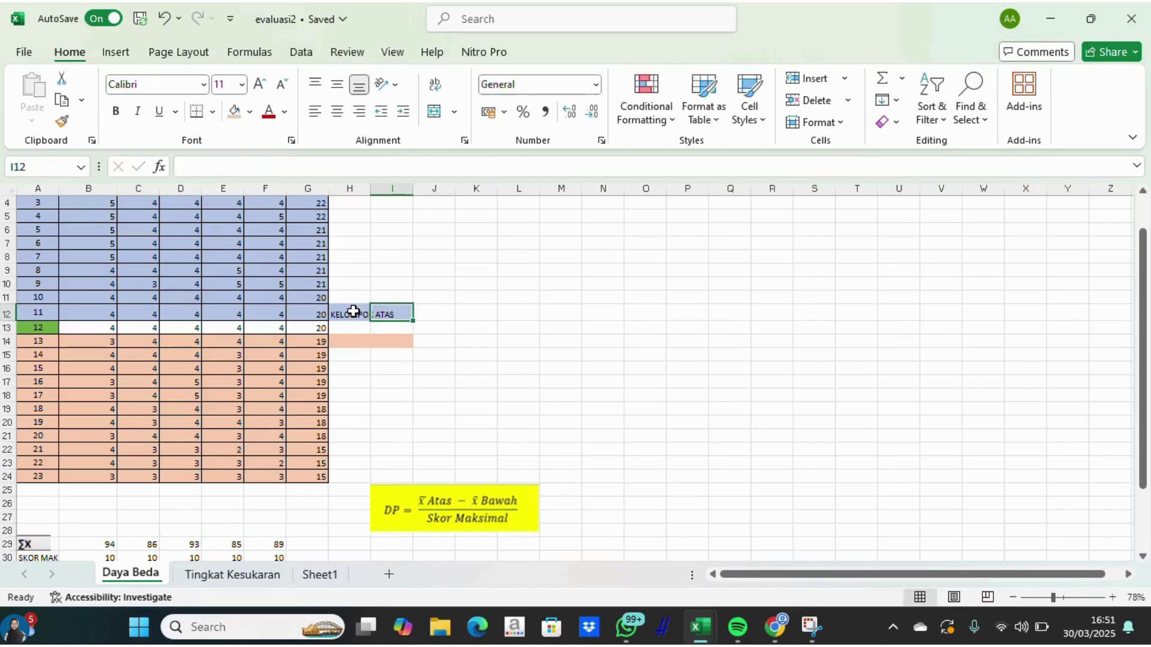
left_click(353, 339)
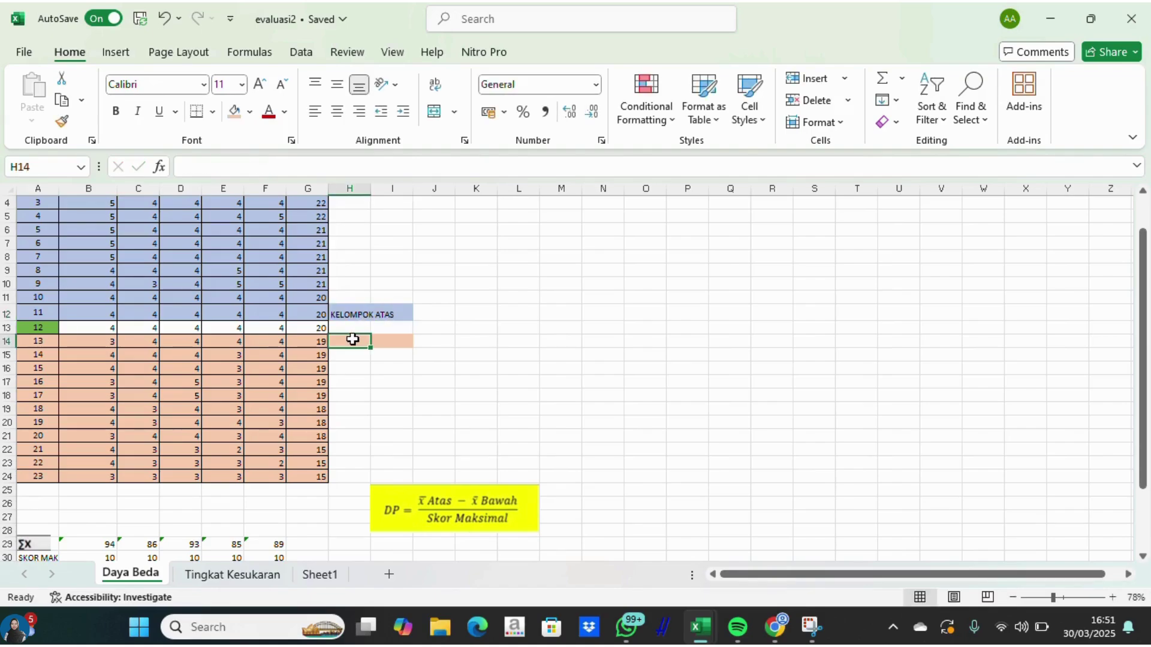
type("KELOMPOK ATAS")
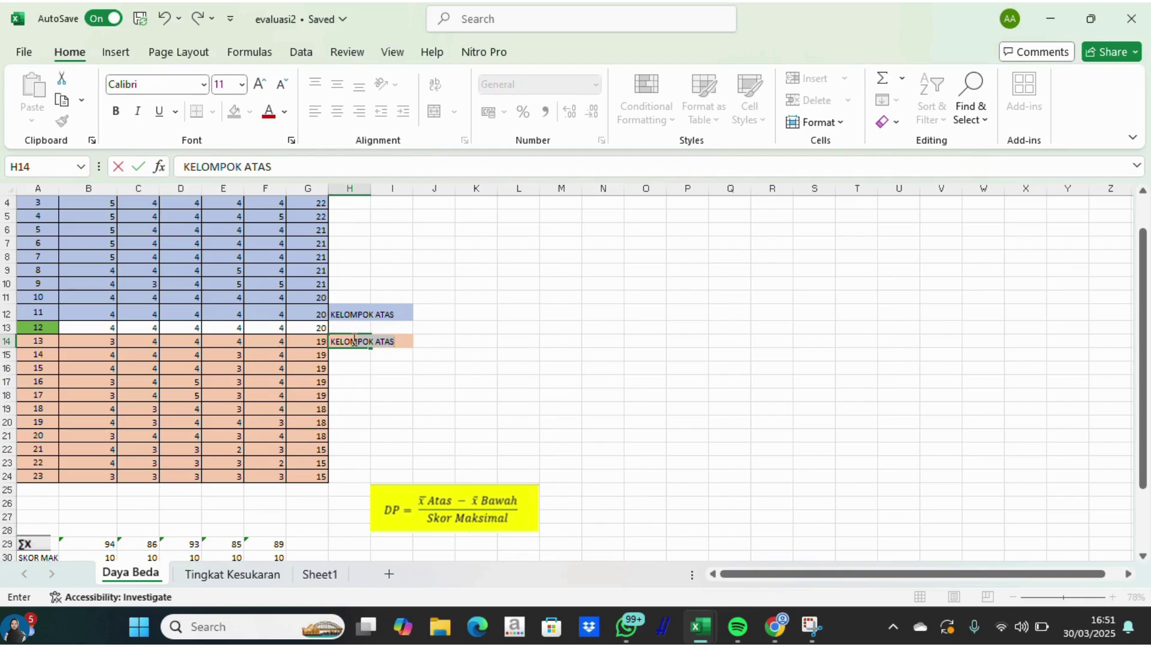
left_click(399, 342)
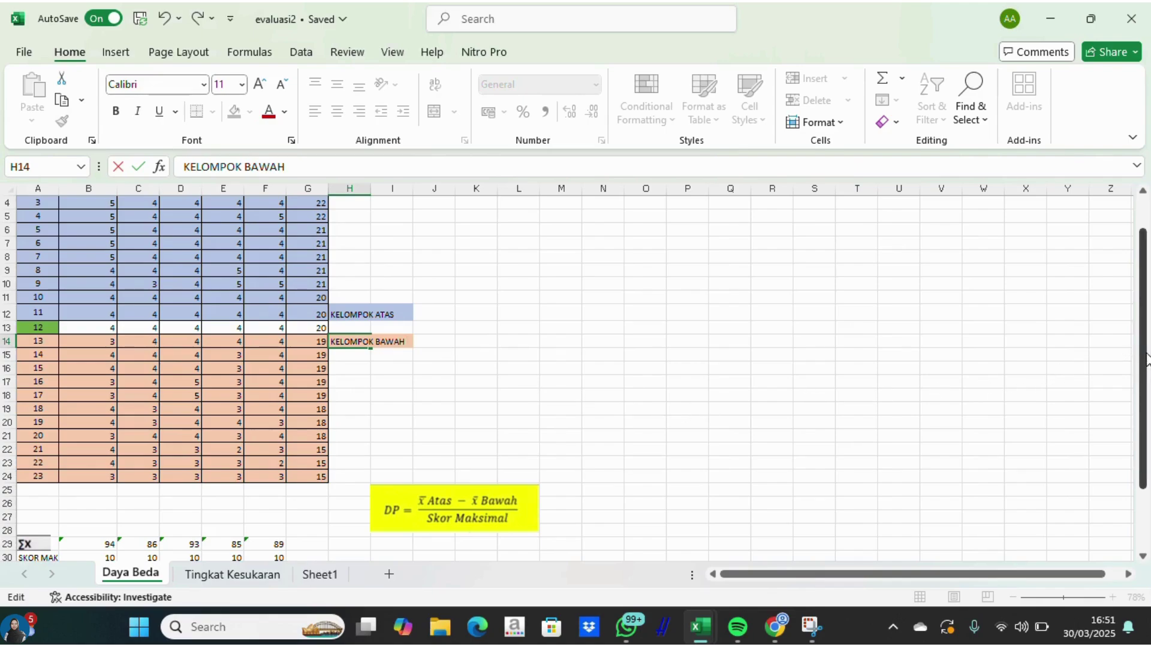
Calculate the upper group mean in B32 with =AVERAGE(B2:B12) and copy the formula across to F32.
left_click_drag(1142, 362, 1142, 464)
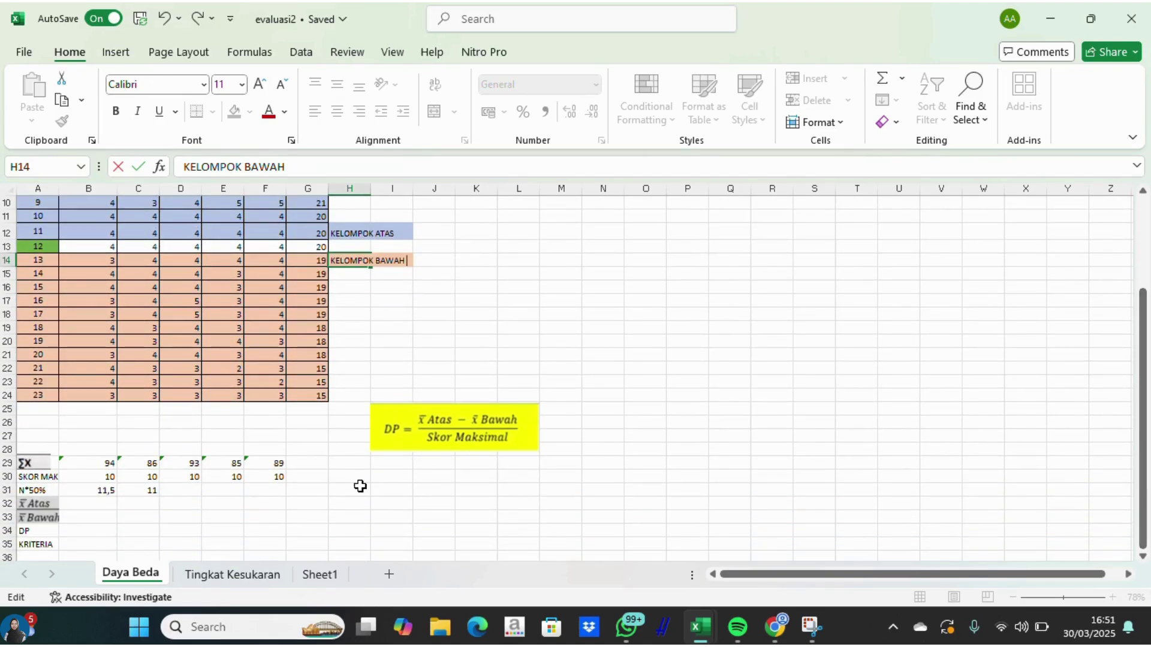
left_click(106, 506)
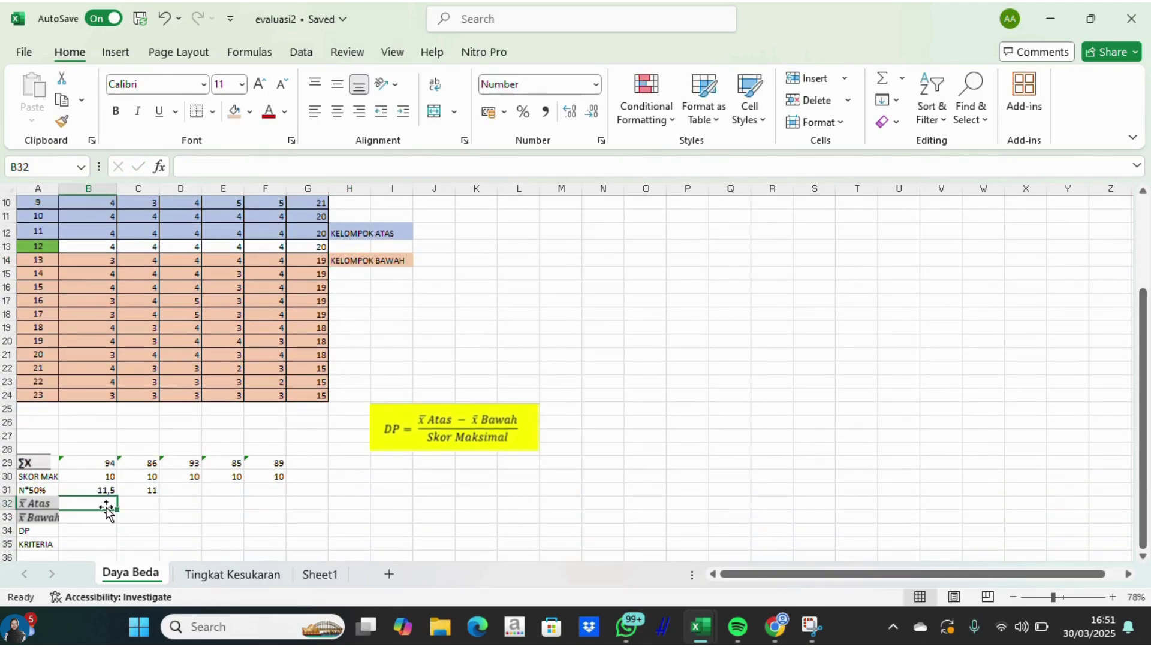
type("=AVER")
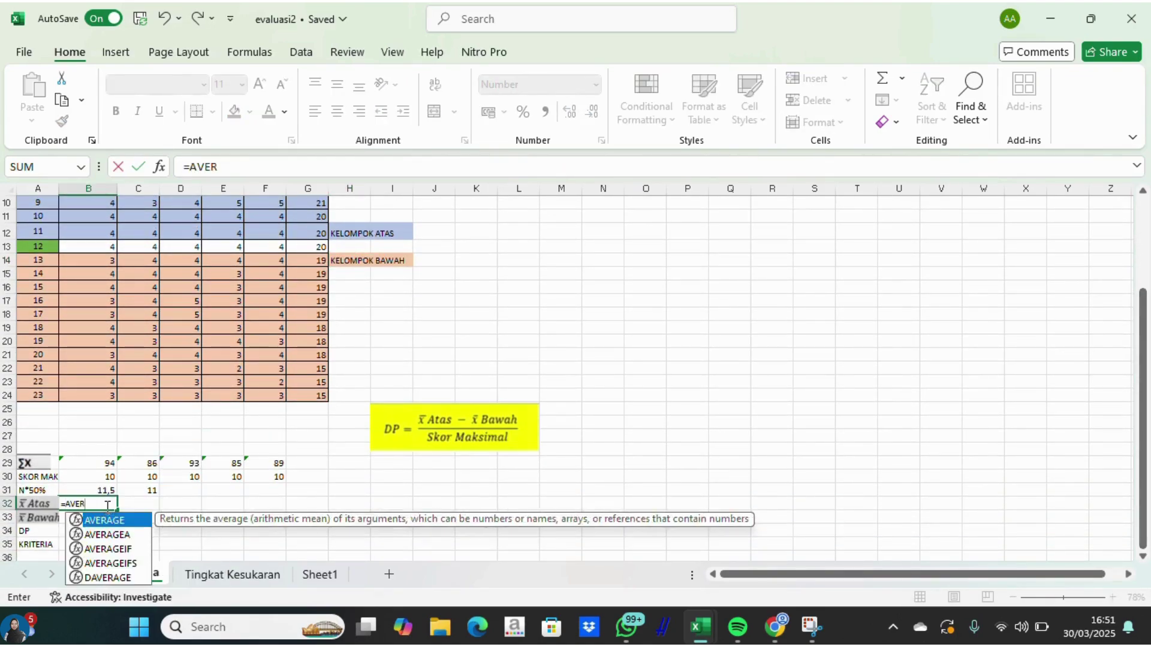
double_click(115, 521)
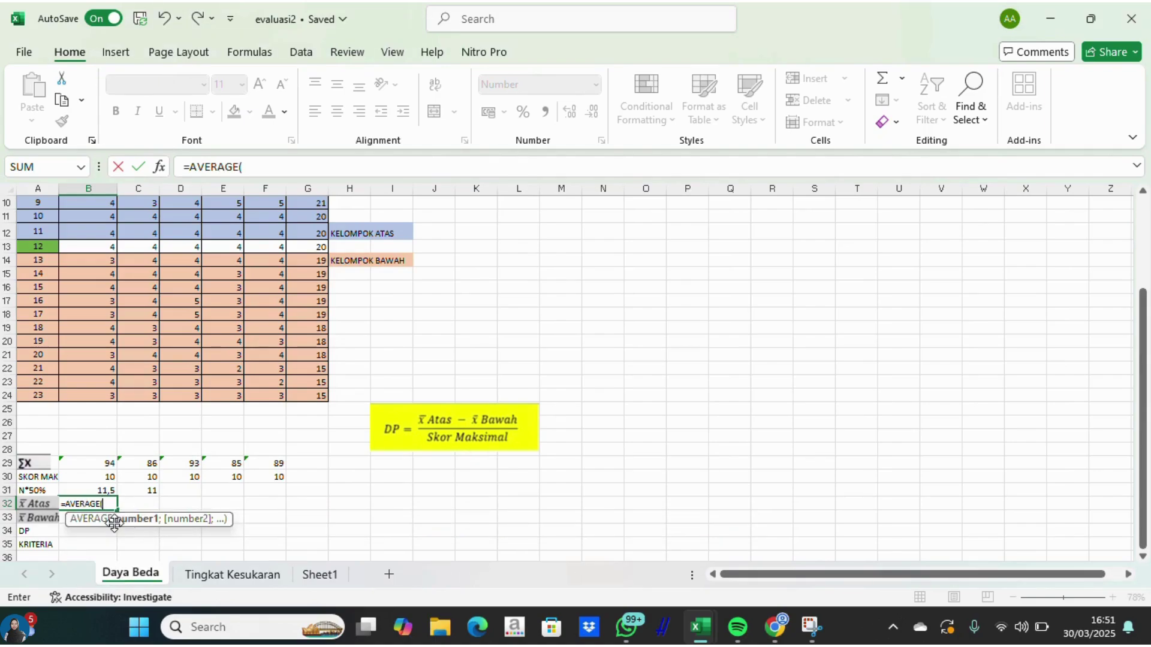
left_click_drag(1143, 498, 1129, 362)
left_click_drag(118, 219, 114, 354)
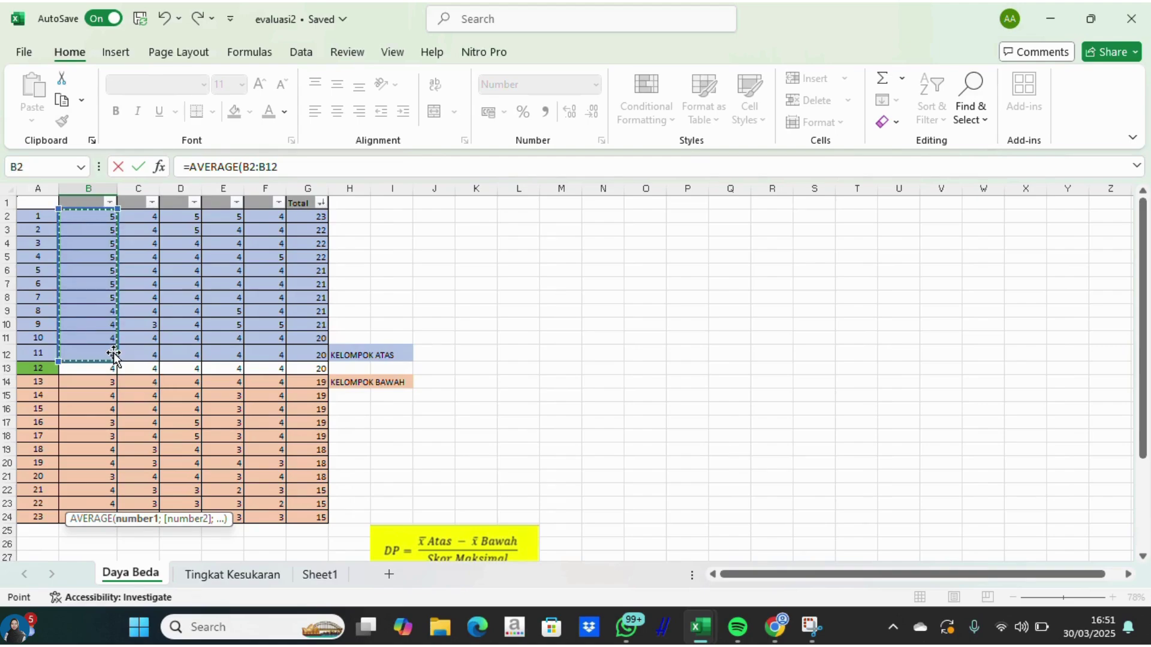
key("Return")
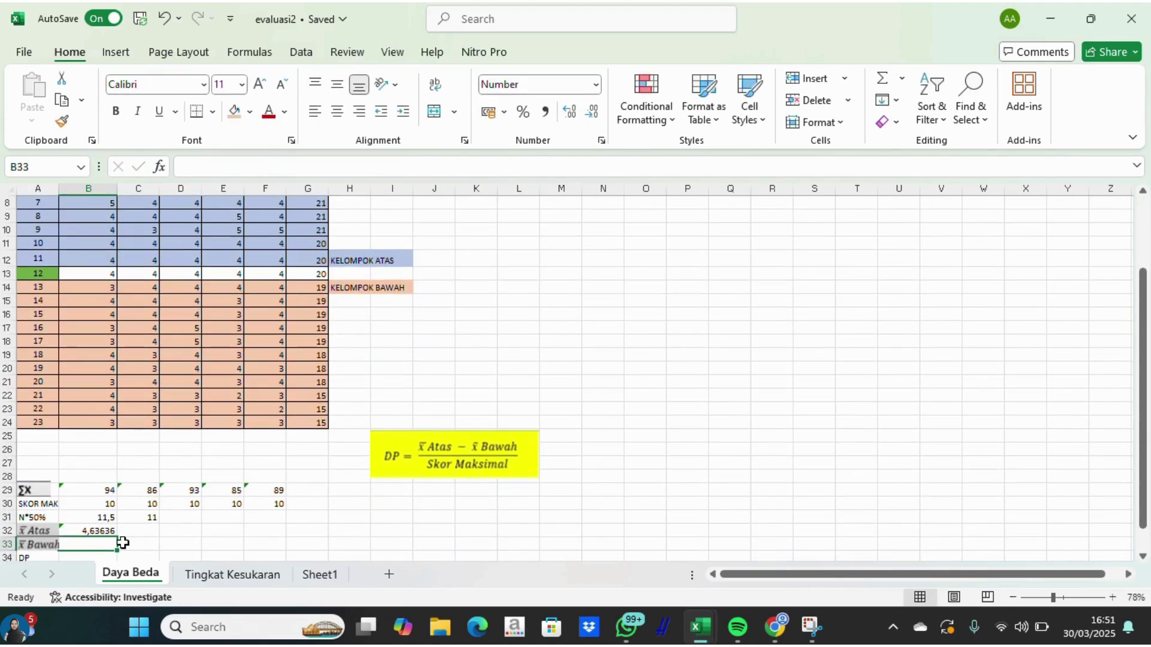
left_click_drag(113, 532, 280, 553)
left_click(100, 531)
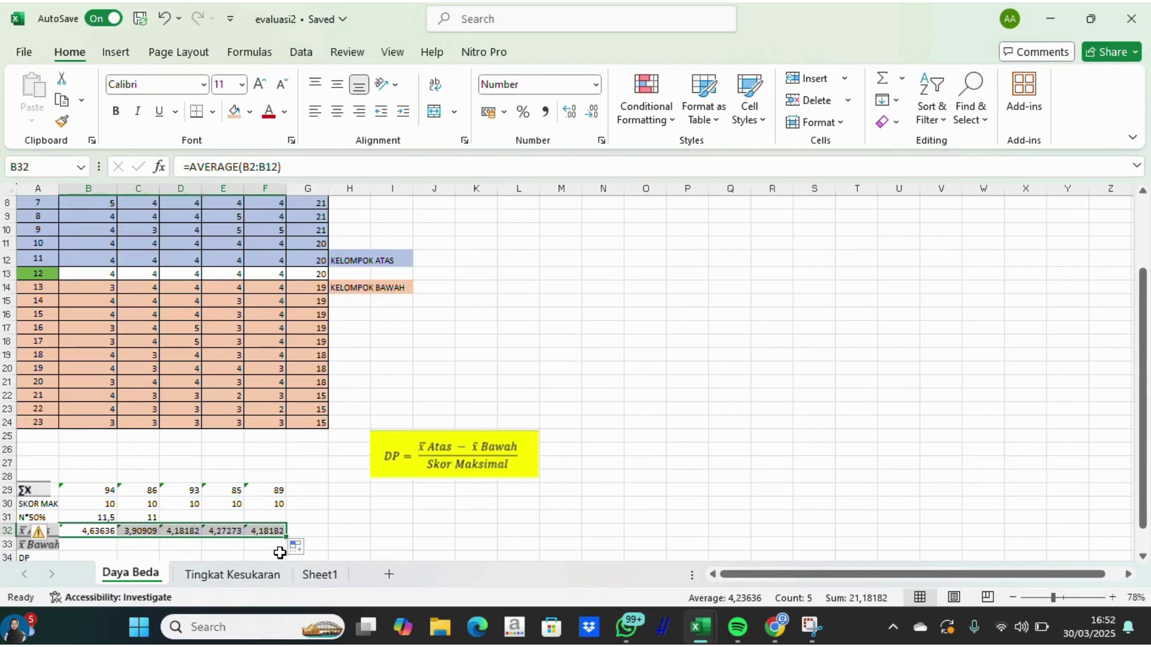
Calculate the first item's lower group mean in B33 by averaging B14:B24.
left_click(97, 547)
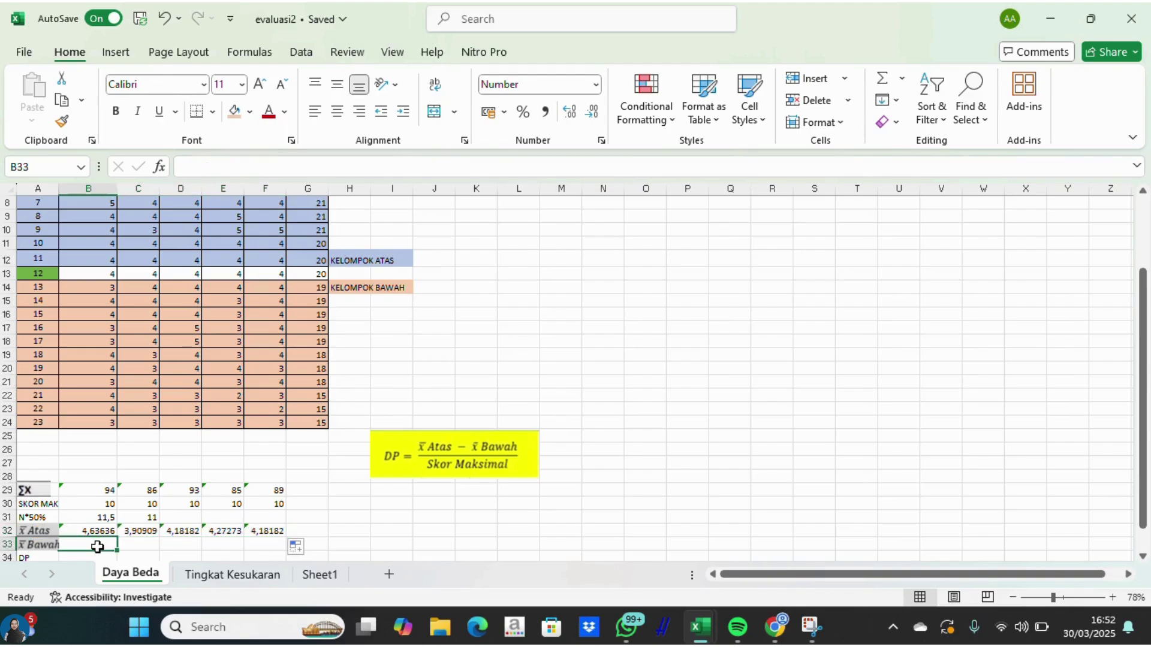
type("=AVER")
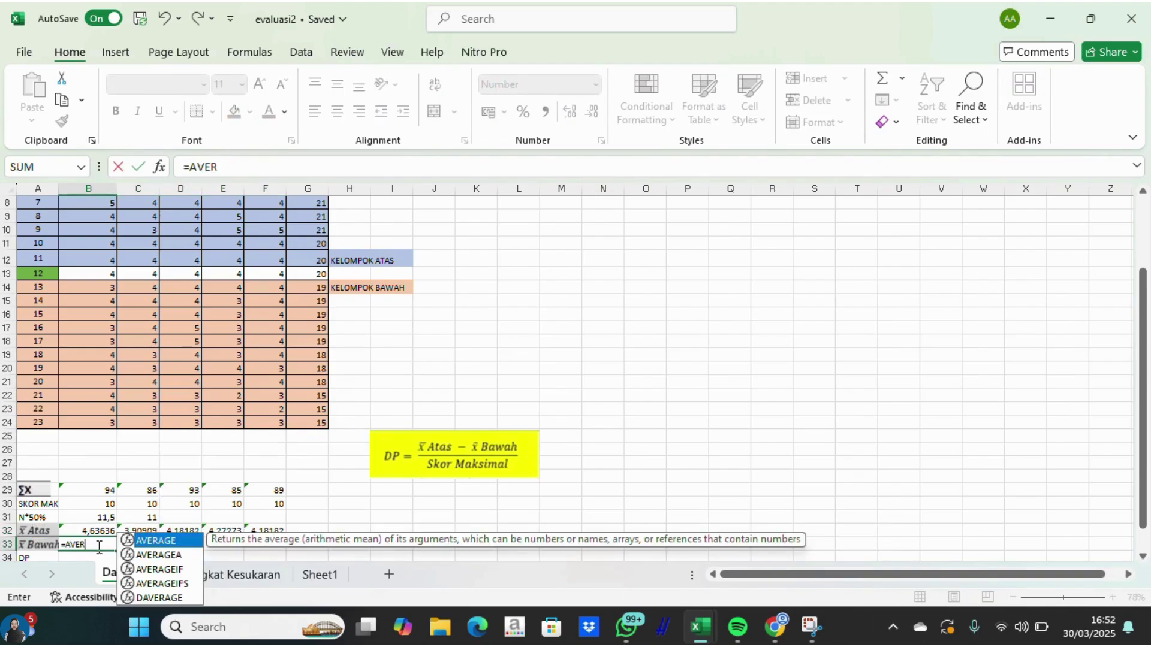
double_click(167, 536)
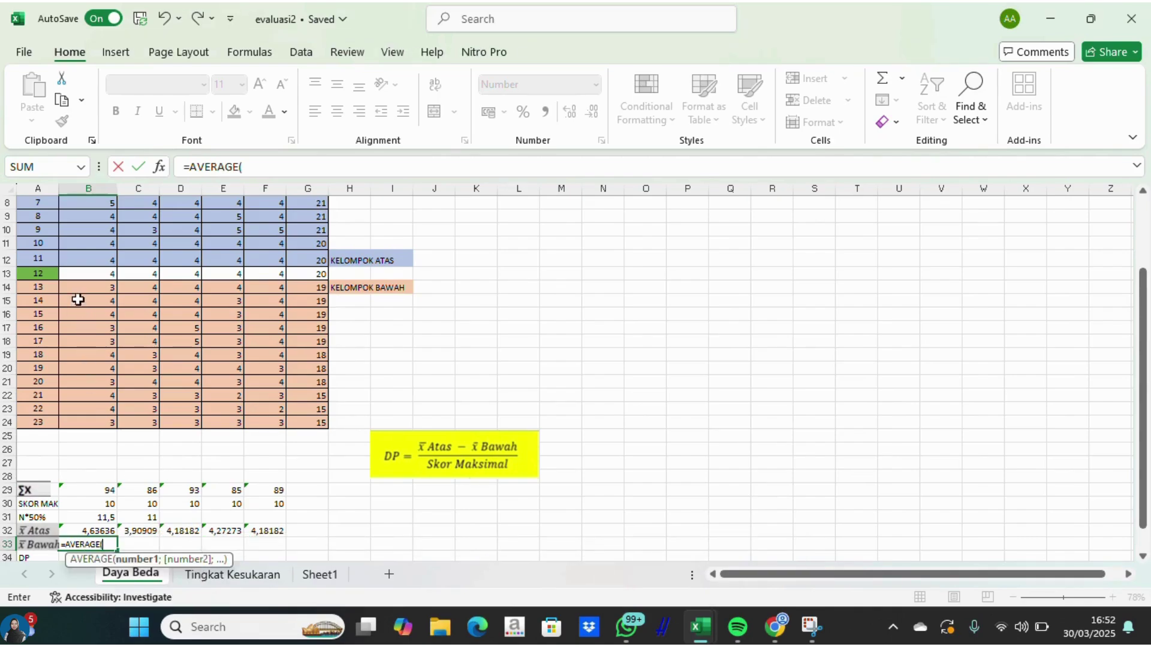
left_click_drag(77, 288, 83, 422)
key("Return")
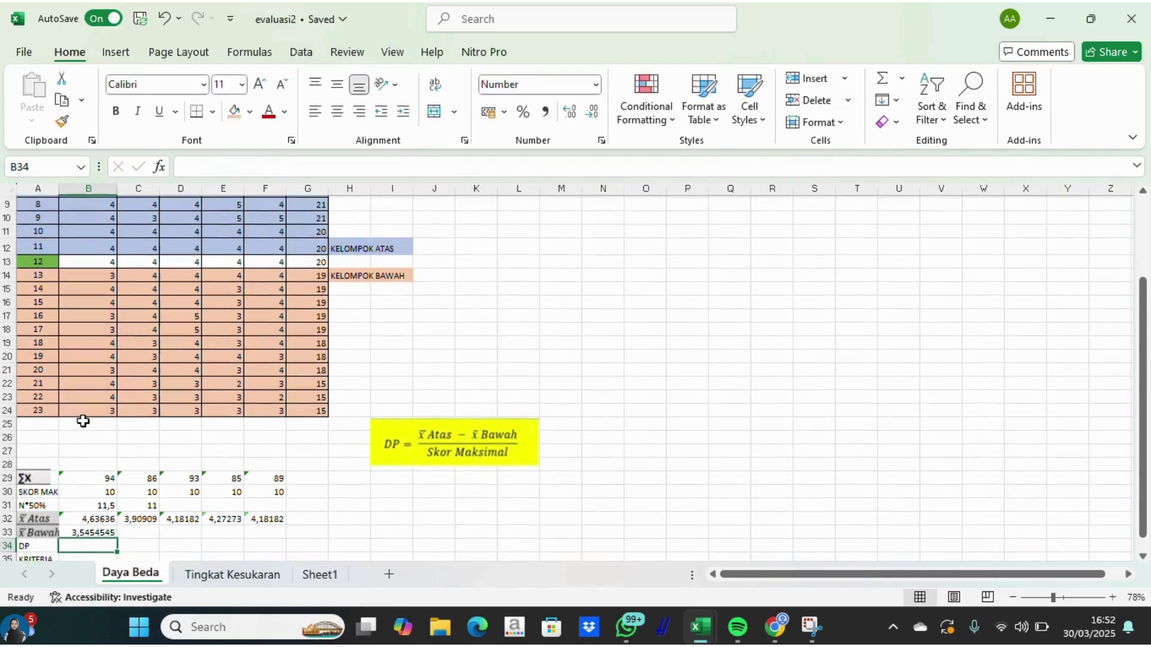
Calculate the second item's lower group mean in C33 by averaging C14:C24.
left_click(141, 530)
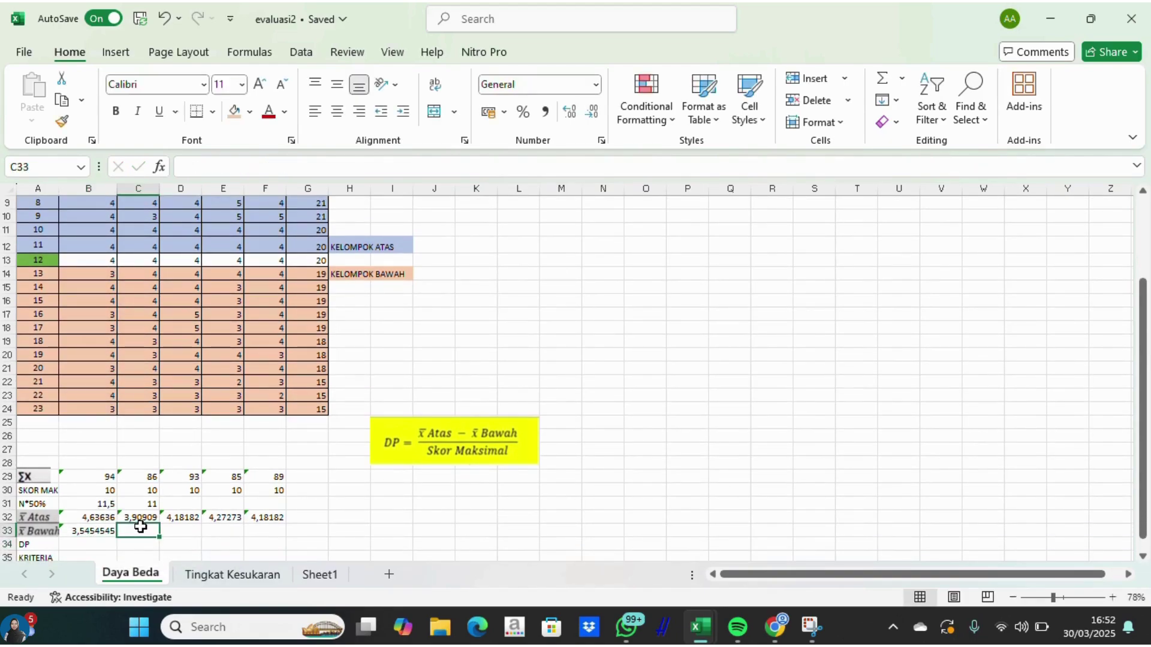
type("=AVER")
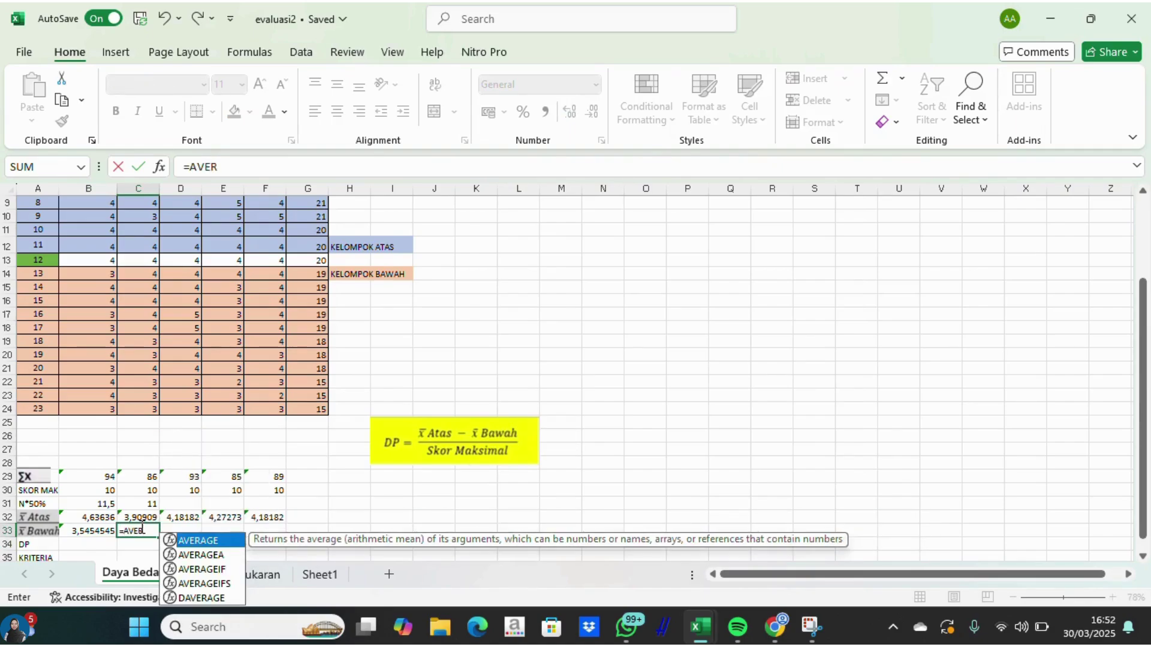
double_click(194, 541)
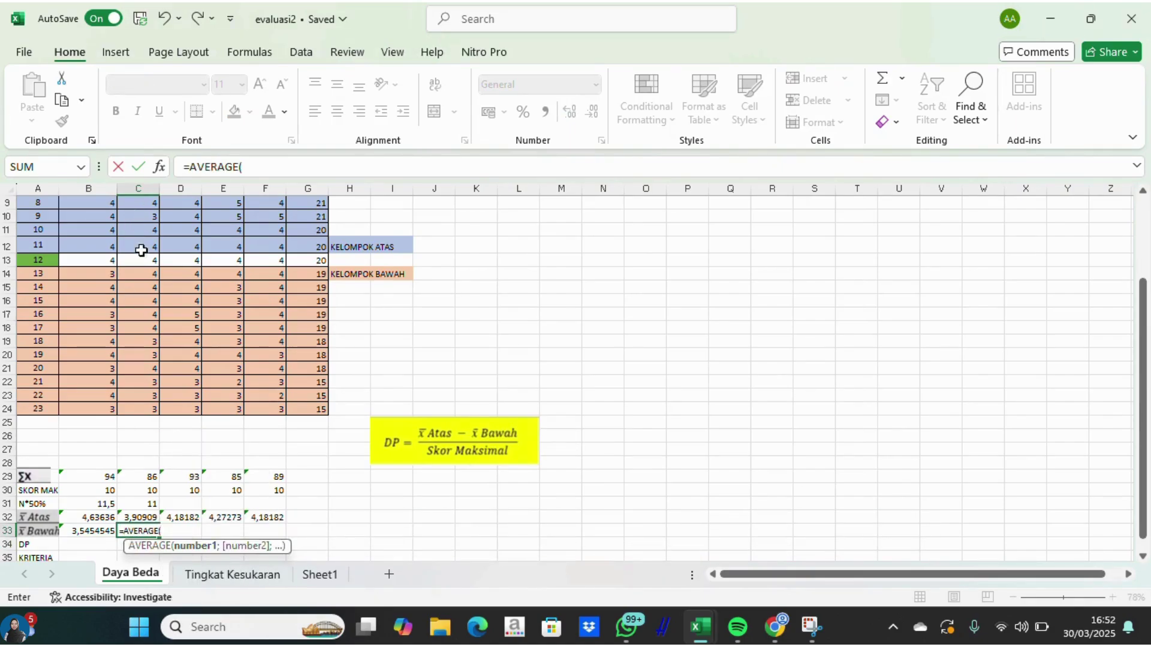
left_click(138, 274)
left_click_drag(138, 274, 139, 410)
key("Return")
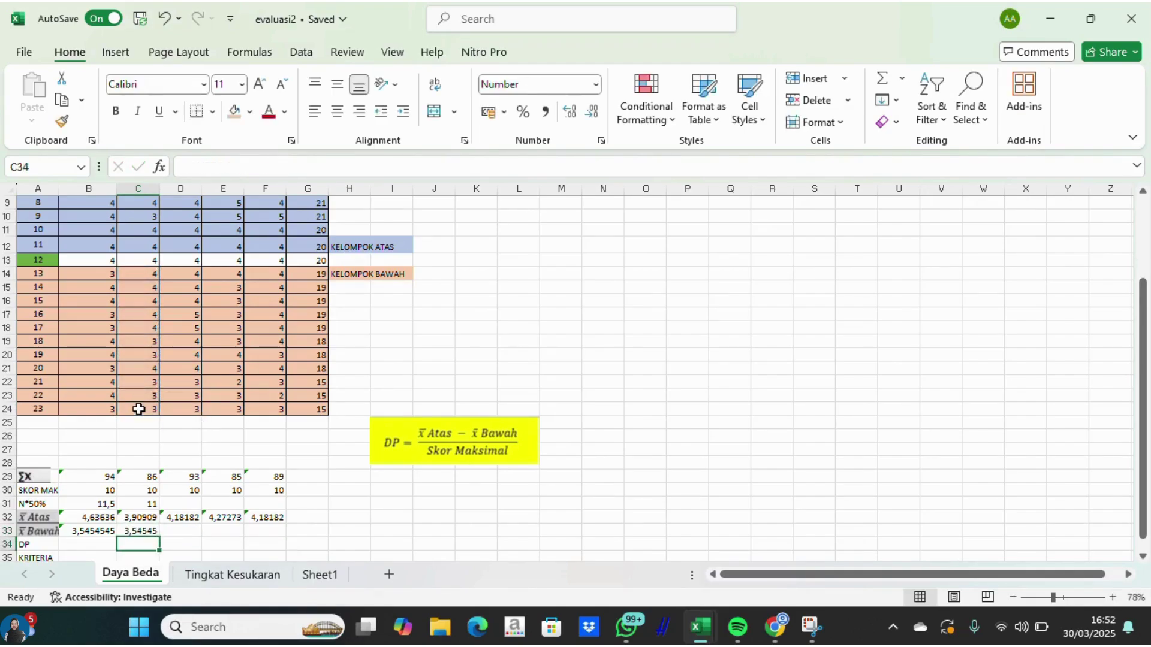
Calculate the third item's lower group mean in D33 with =AVERAGE(D14:D24).
left_click(187, 531)
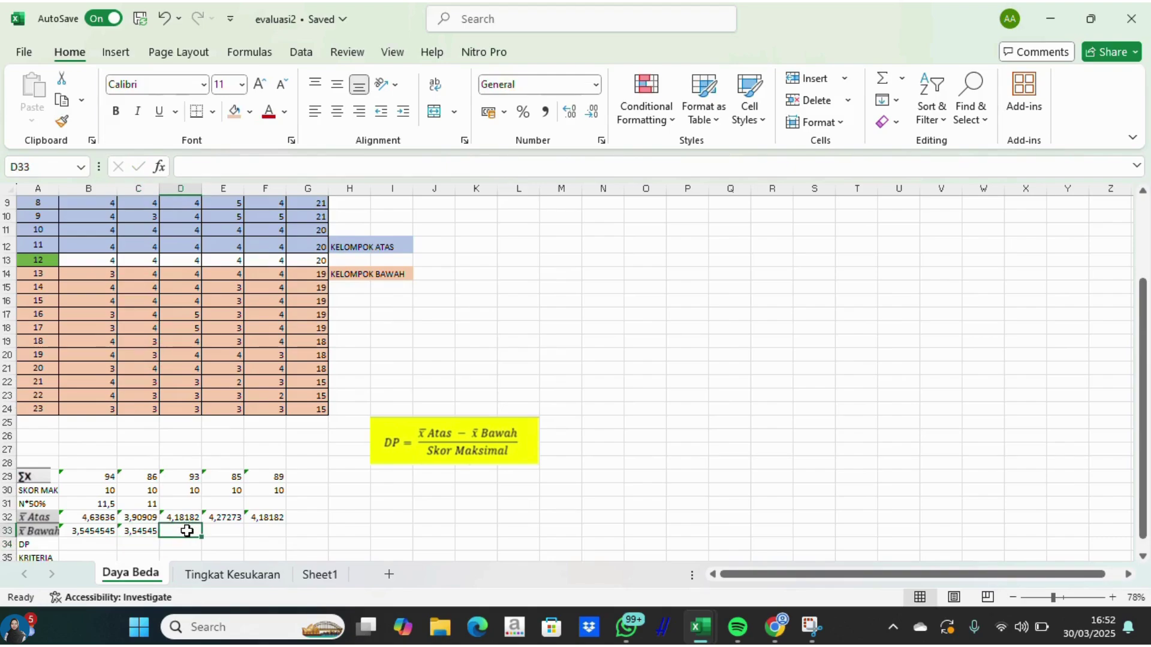
type("=AVER")
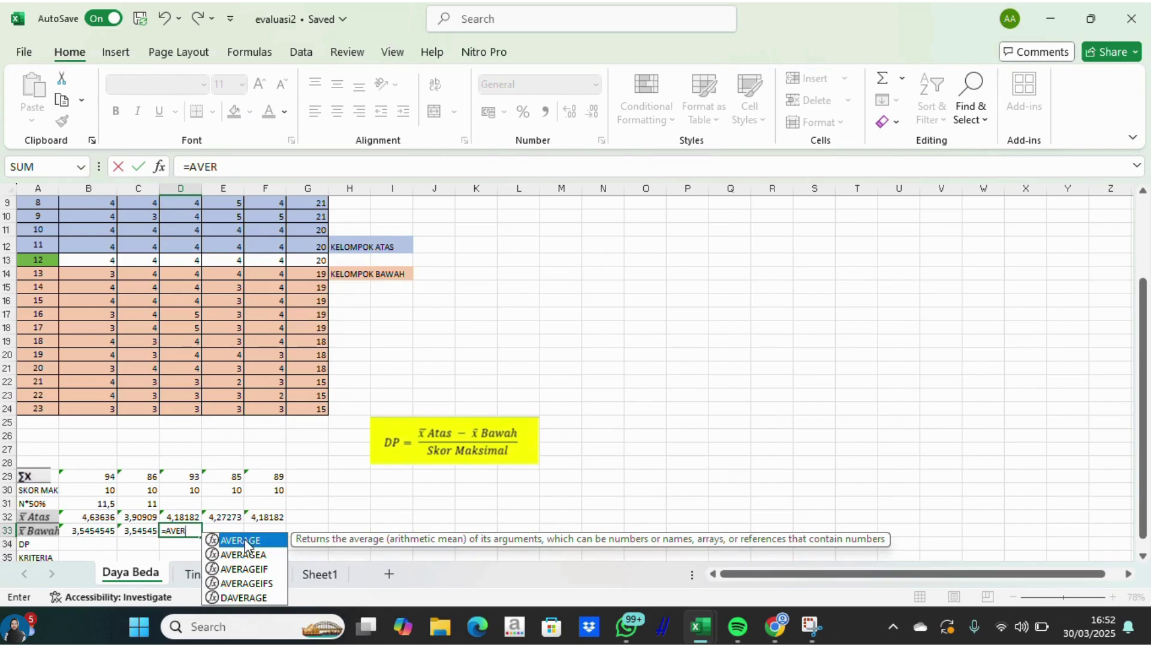
double_click(244, 539)
left_click_drag(187, 275, 173, 418)
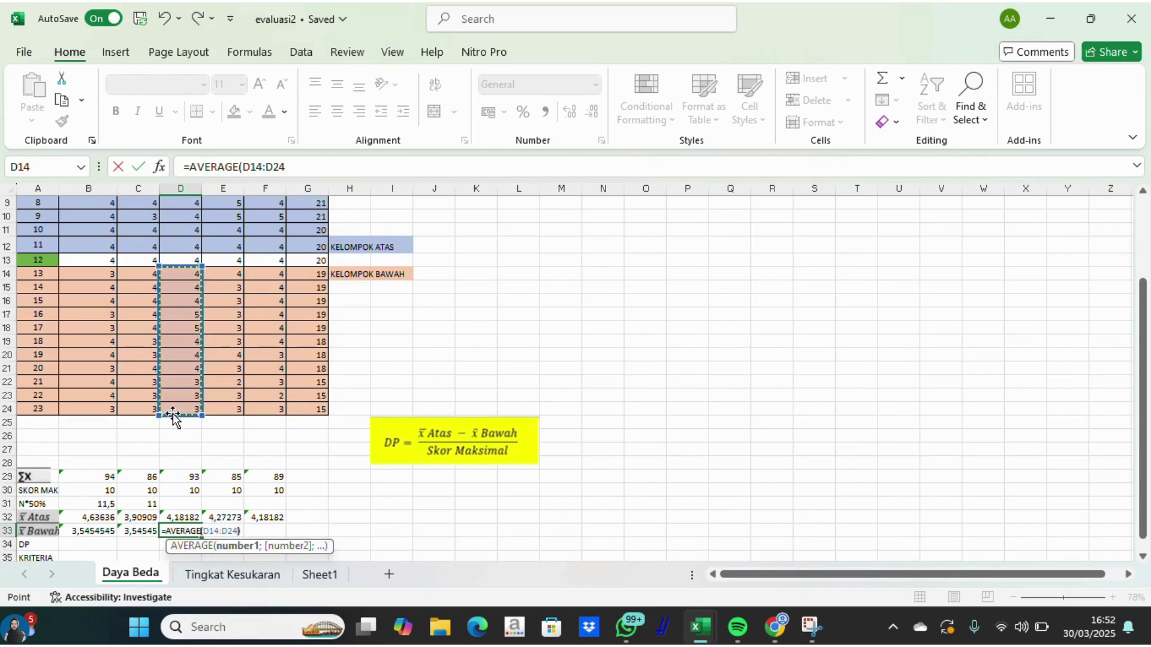
type(")")
key("Return")
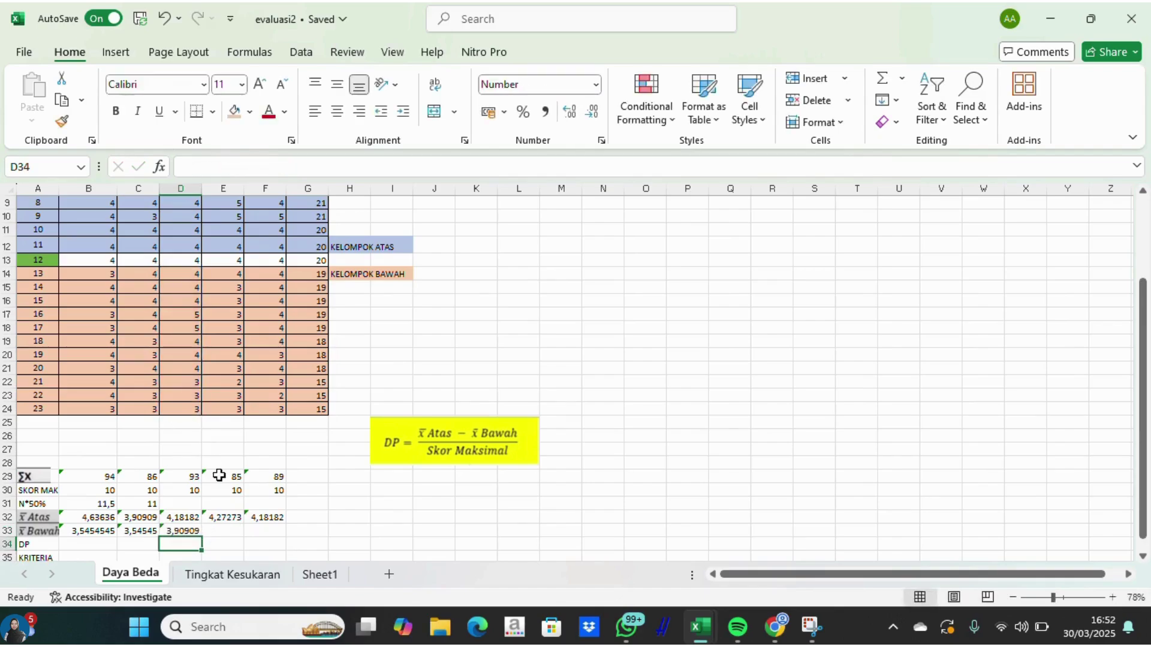
Calculate the fourth item's lower group mean in E33 with =AVERAGE(E14:E24).
left_click(223, 531)
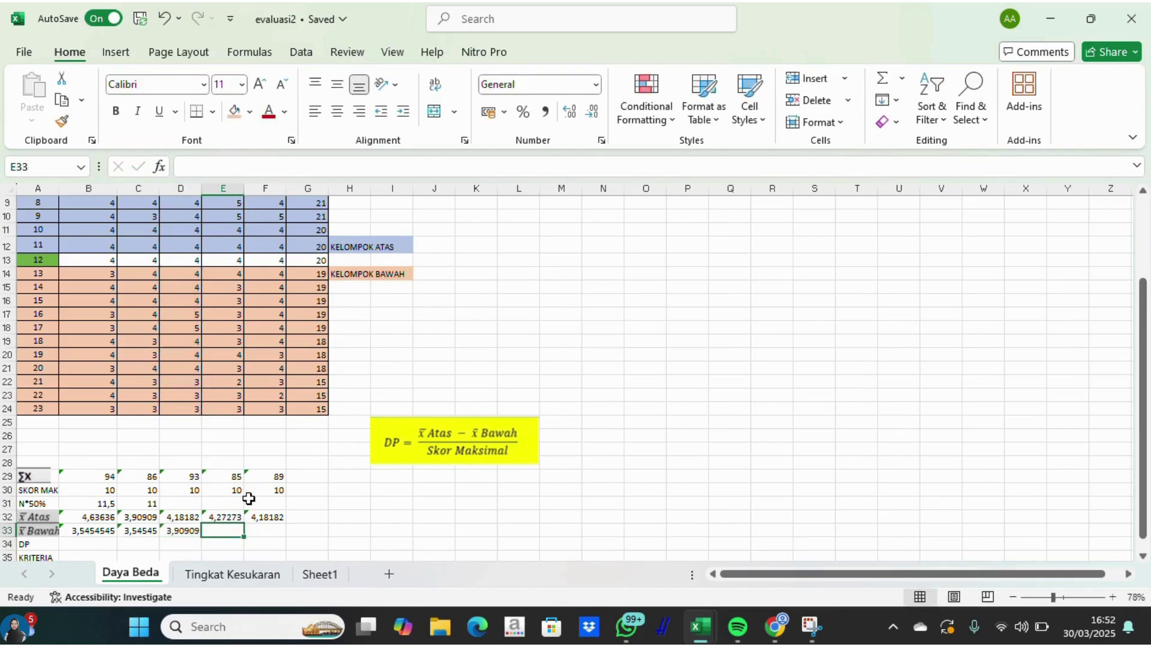
type("=AVER")
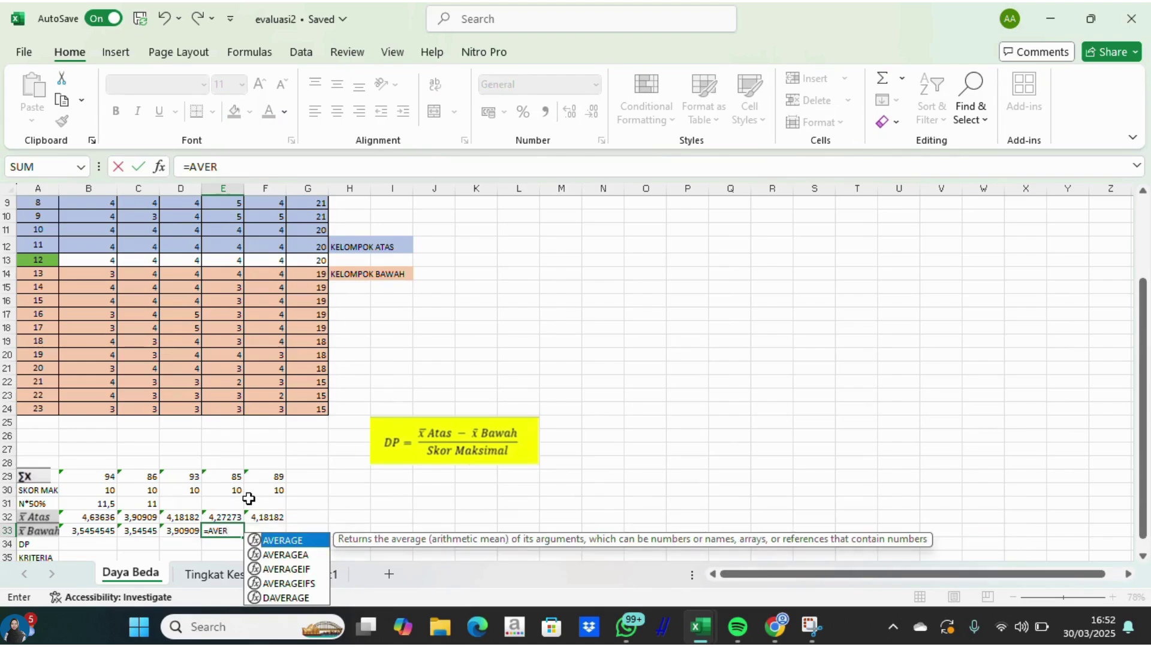
double_click(296, 541)
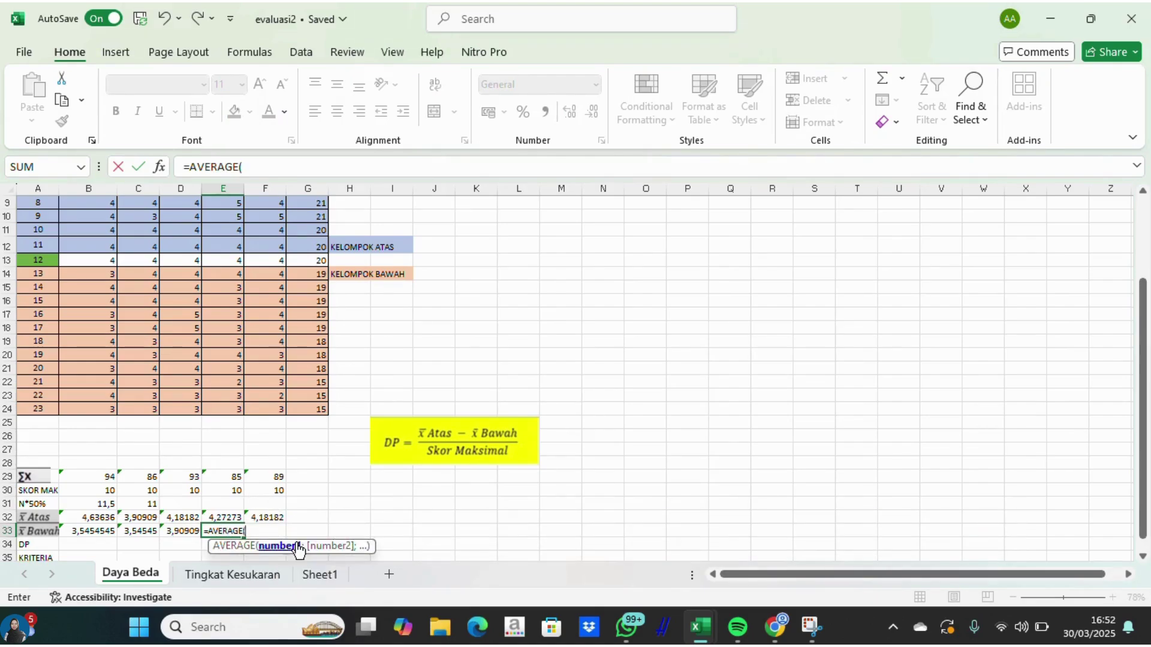
left_click_drag(223, 276, 232, 411)
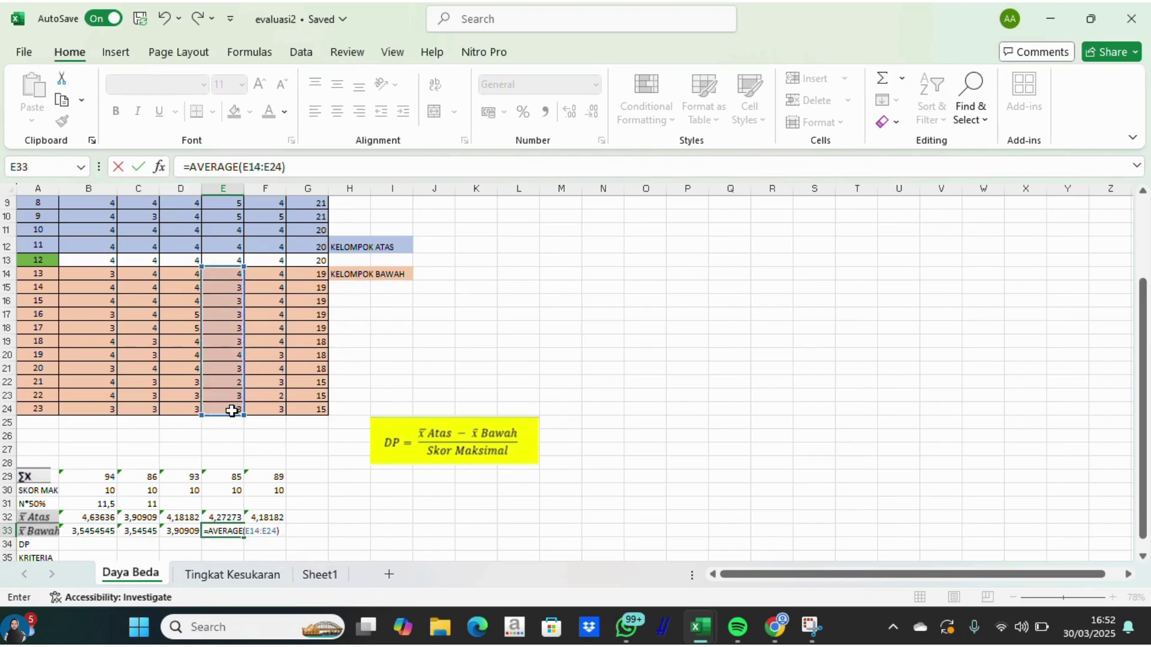
key("Return")
Calculate the fifth item's lower group mean in F33 with =AVERAGE(F14:F24).
left_click(270, 536)
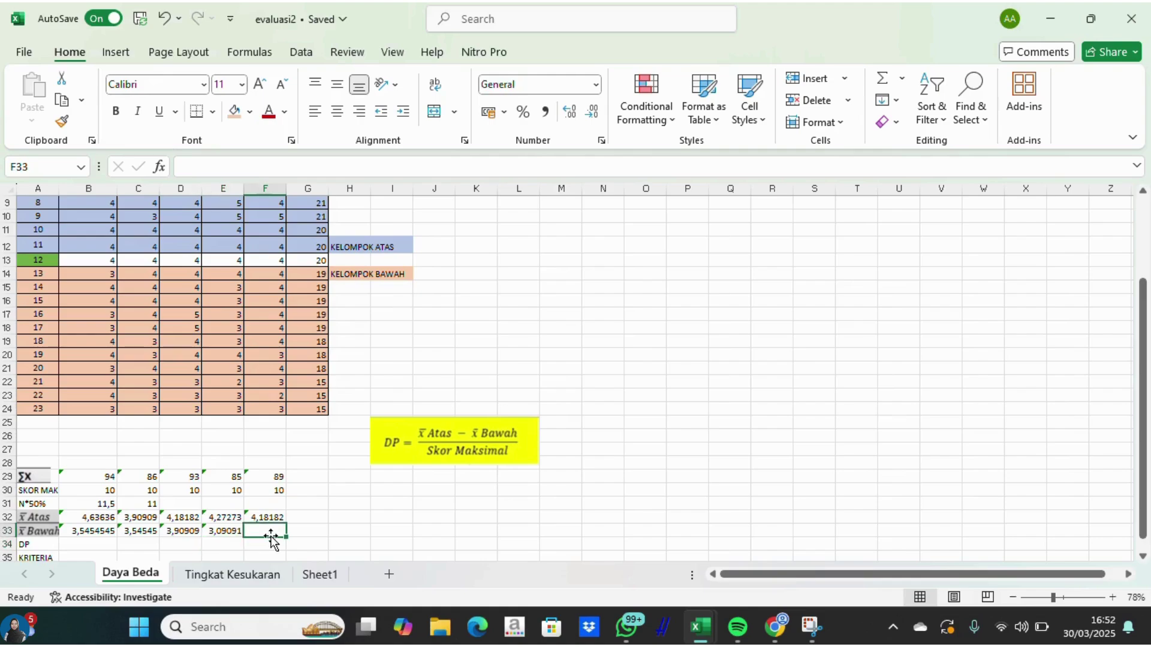
type("=AVER")
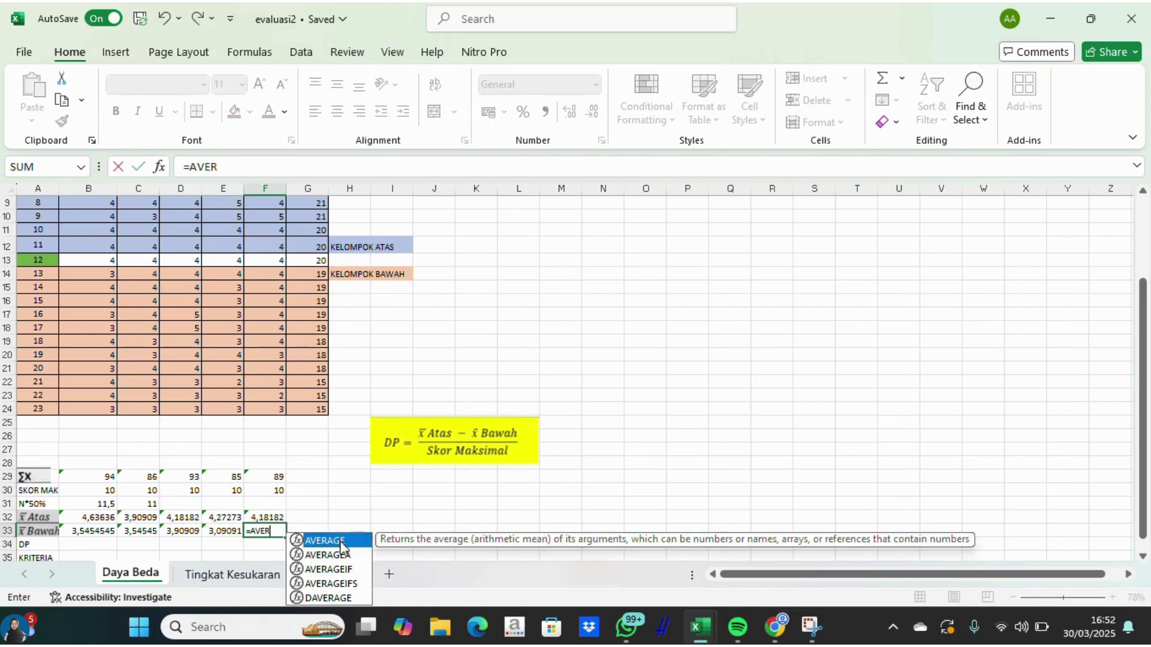
double_click(340, 542)
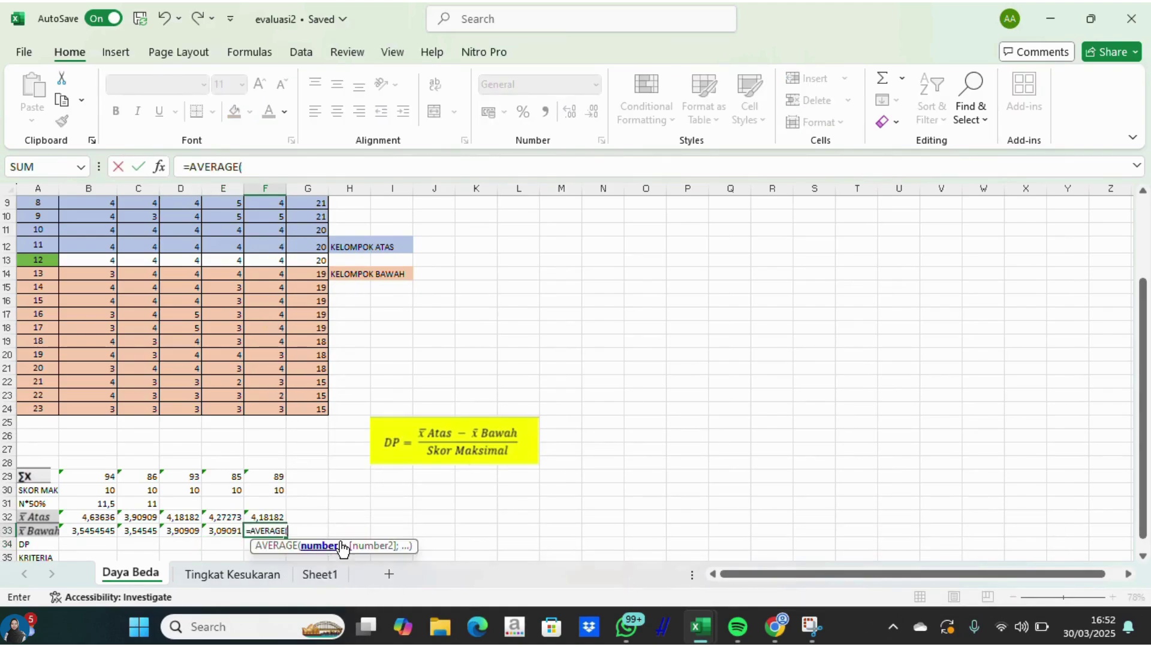
left_click(266, 273)
left_click_drag(266, 274, 269, 406)
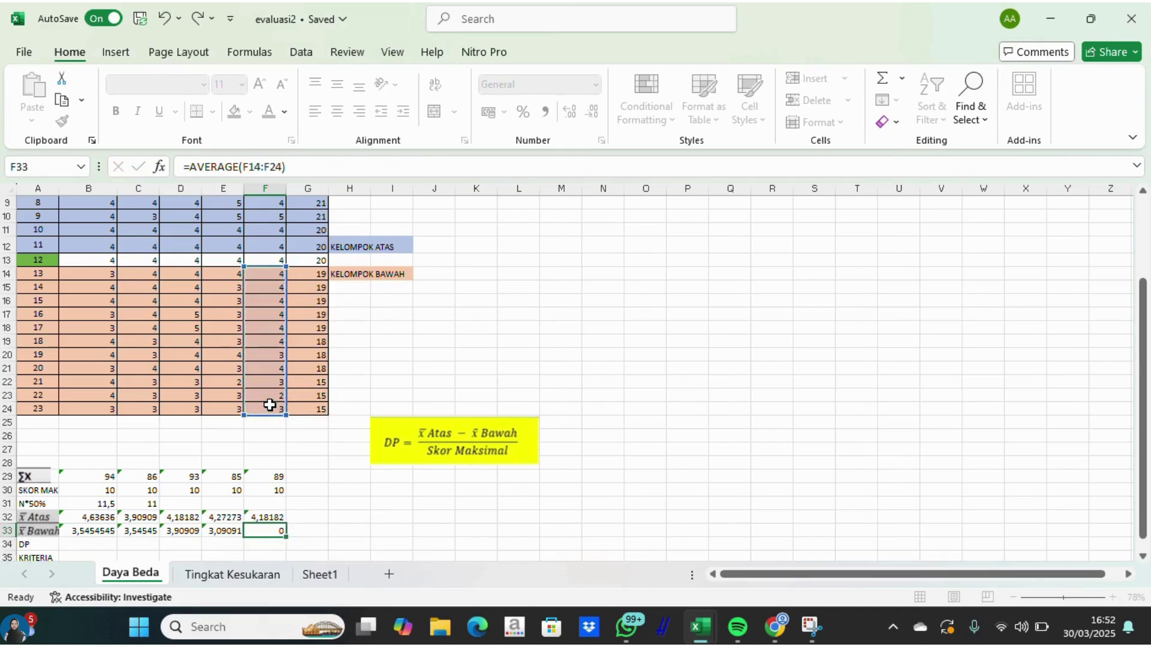
key("Return")
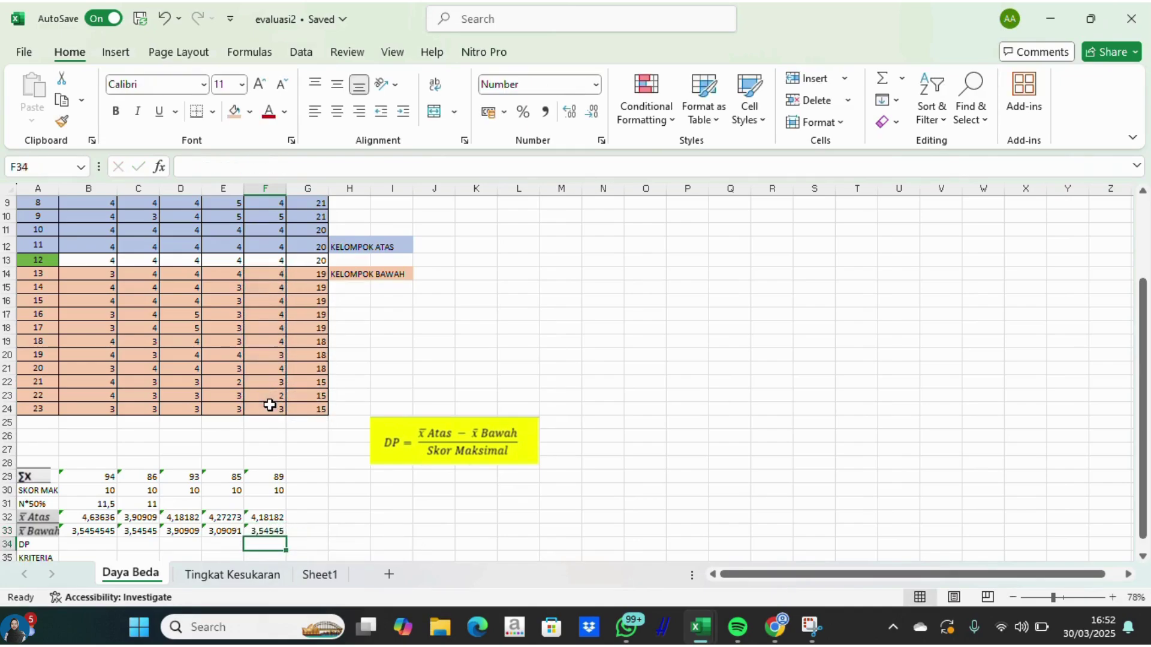
Calculate the first item's discriminating power in DP cell B34 with the formula =(B32-B33)/B29.
left_click(69, 544)
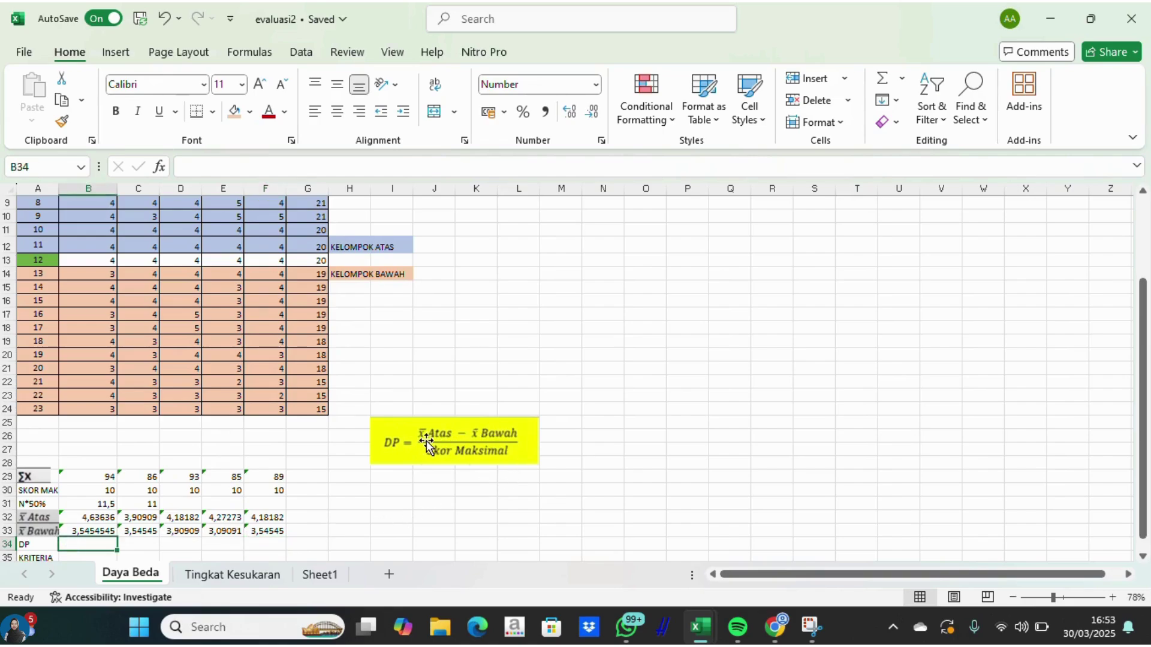
type("=")
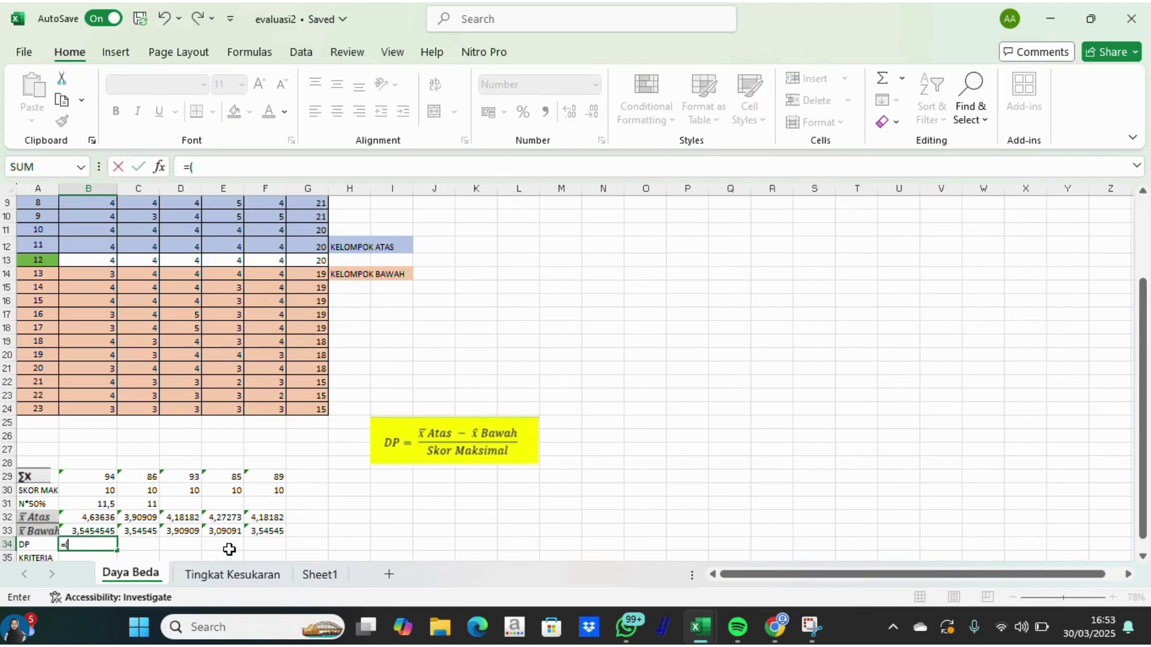
type("(")
left_click(100, 519)
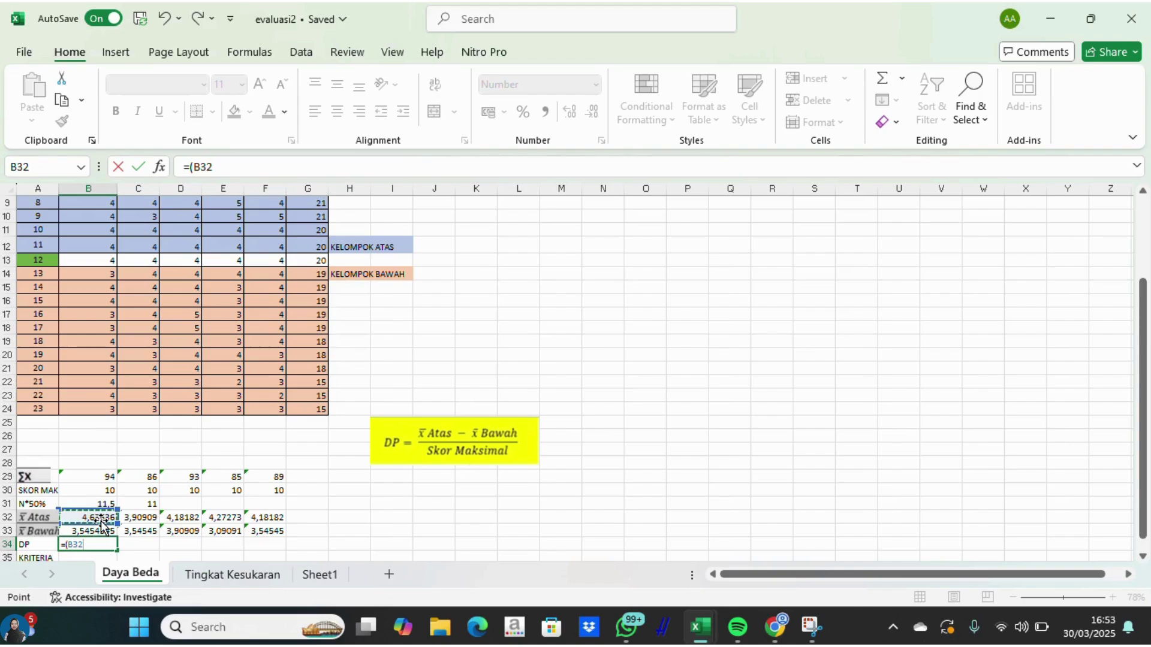
type("=")
left_click(101, 532)
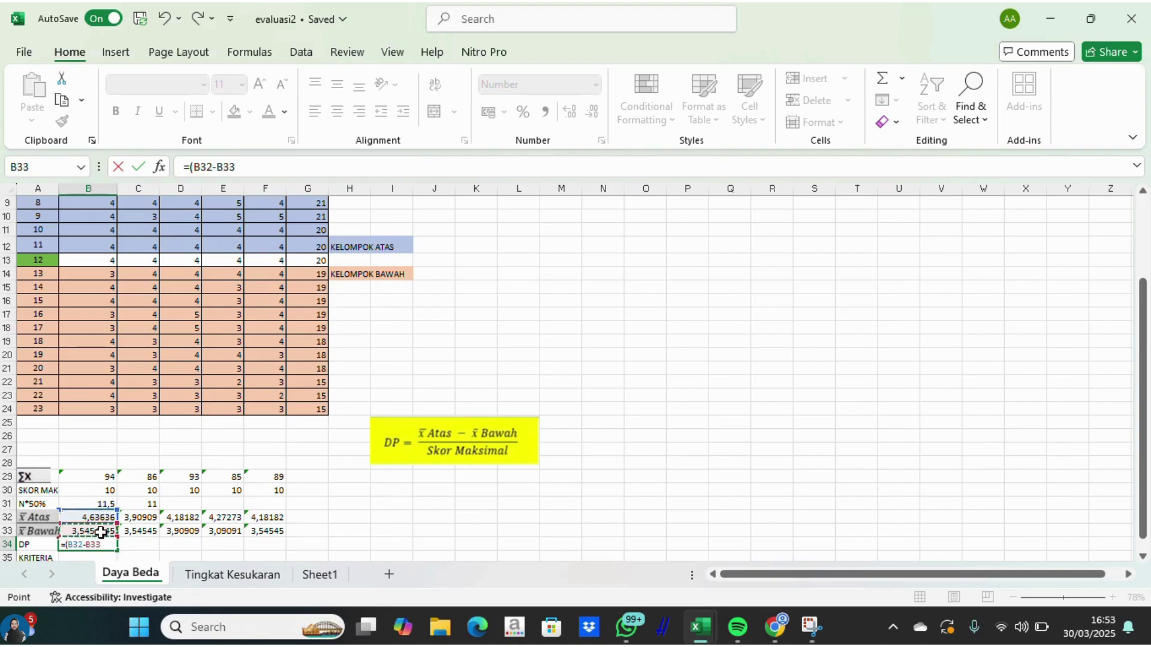
type(")/")
left_click(98, 474)
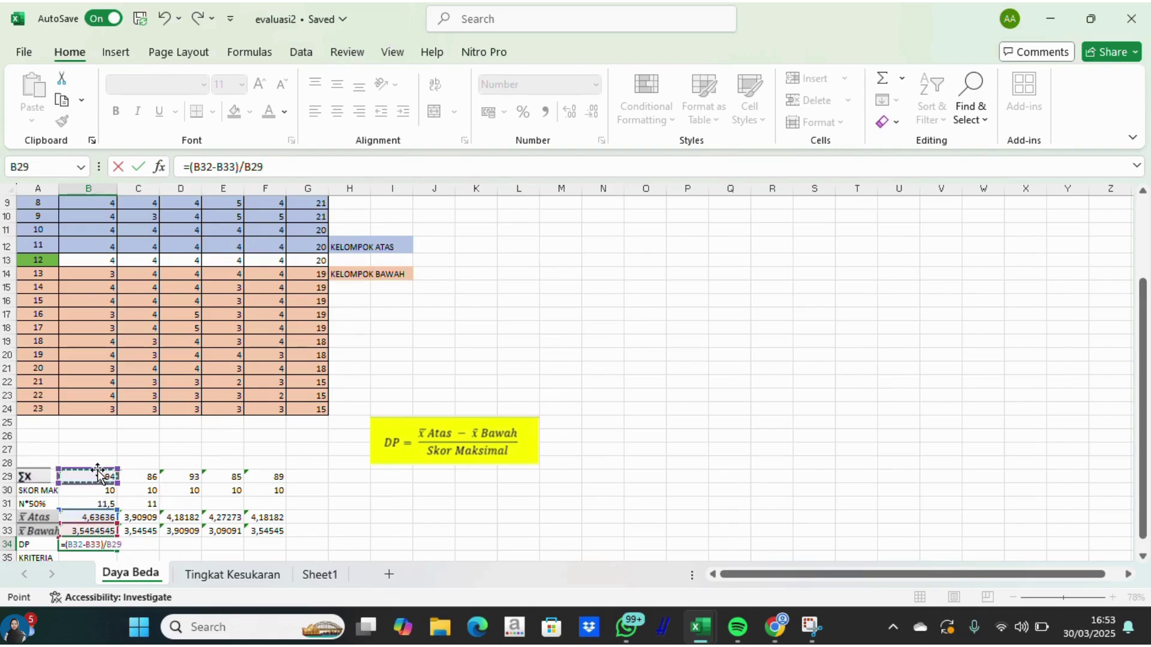
key("Return")
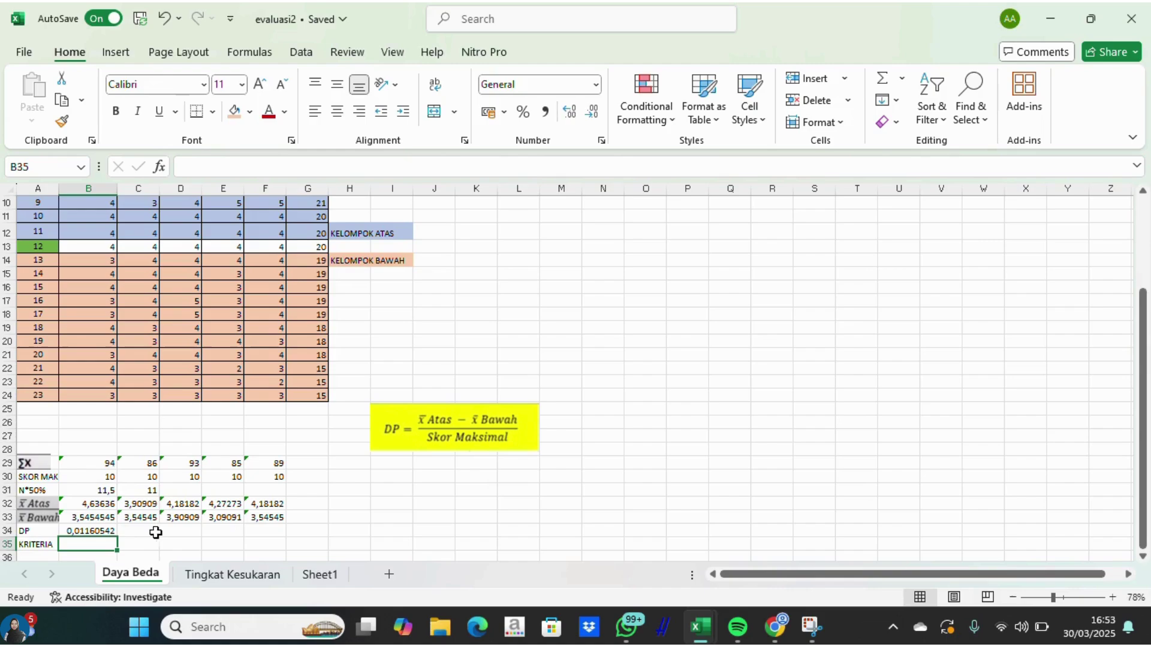
left_click(132, 532)
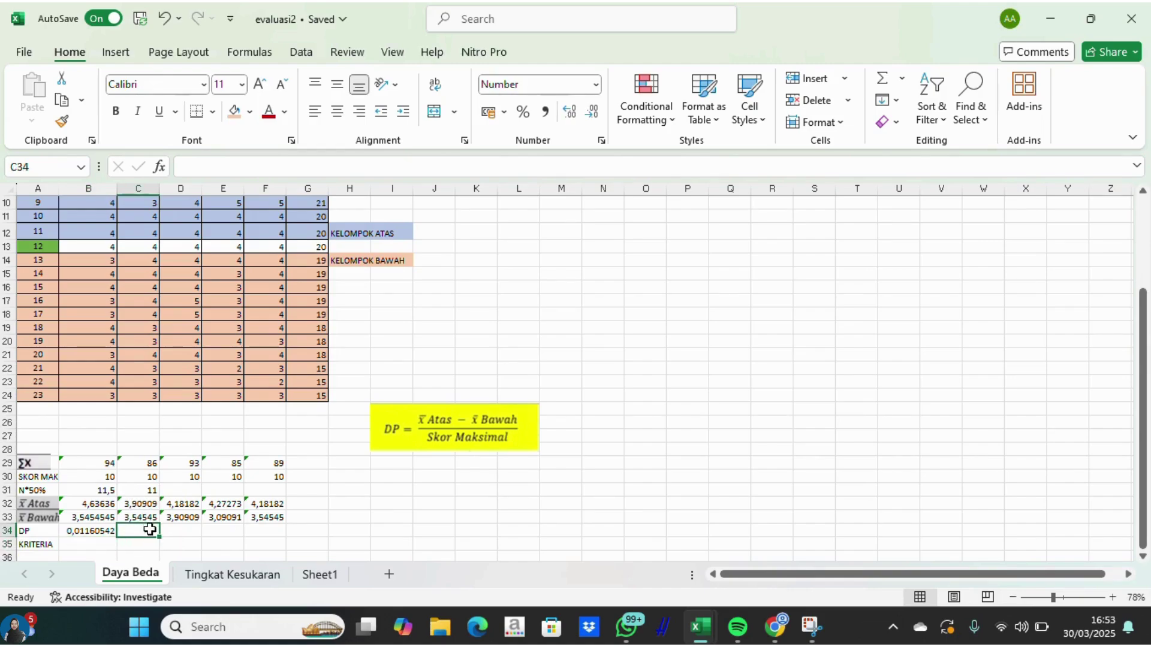
left_click(73, 533)
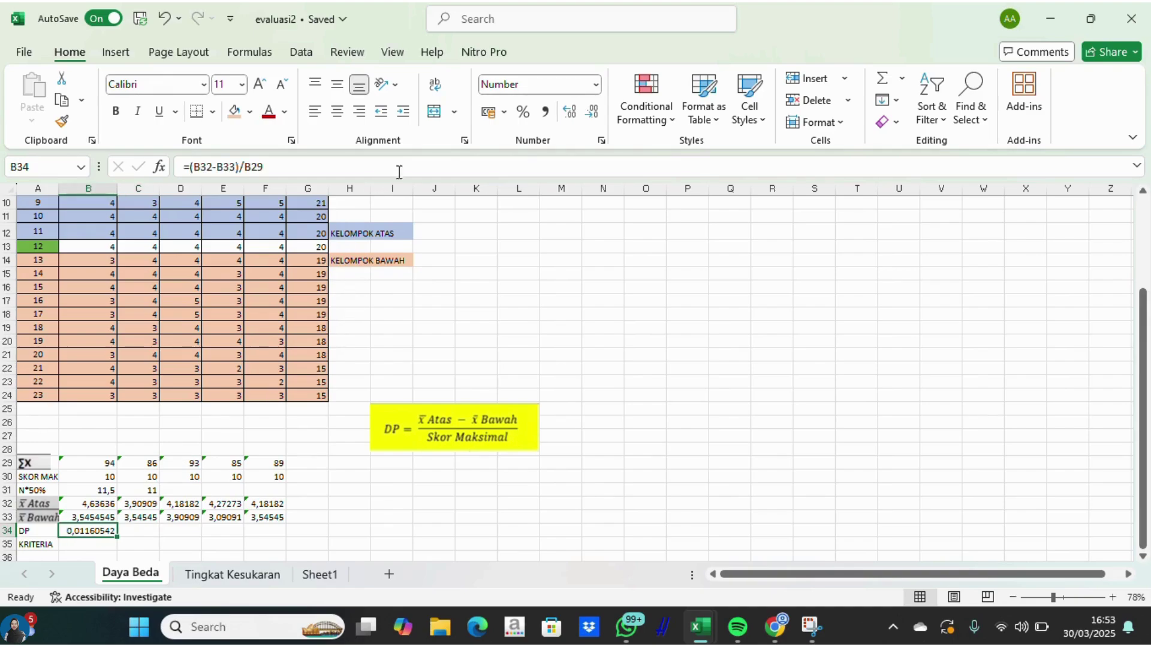
left_click(575, 122)
left_click(592, 120)
Calculate the second item's discriminating power in DP cell C34 with the formula =(C32-C33)/C30.
left_click(153, 531)
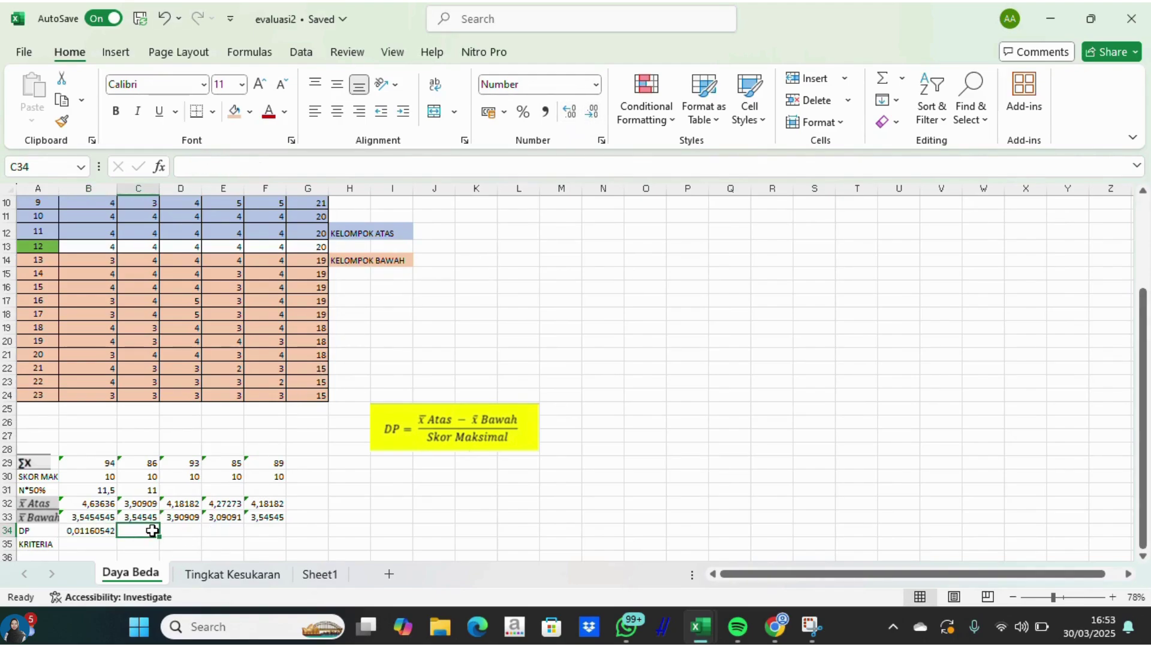
type("=")
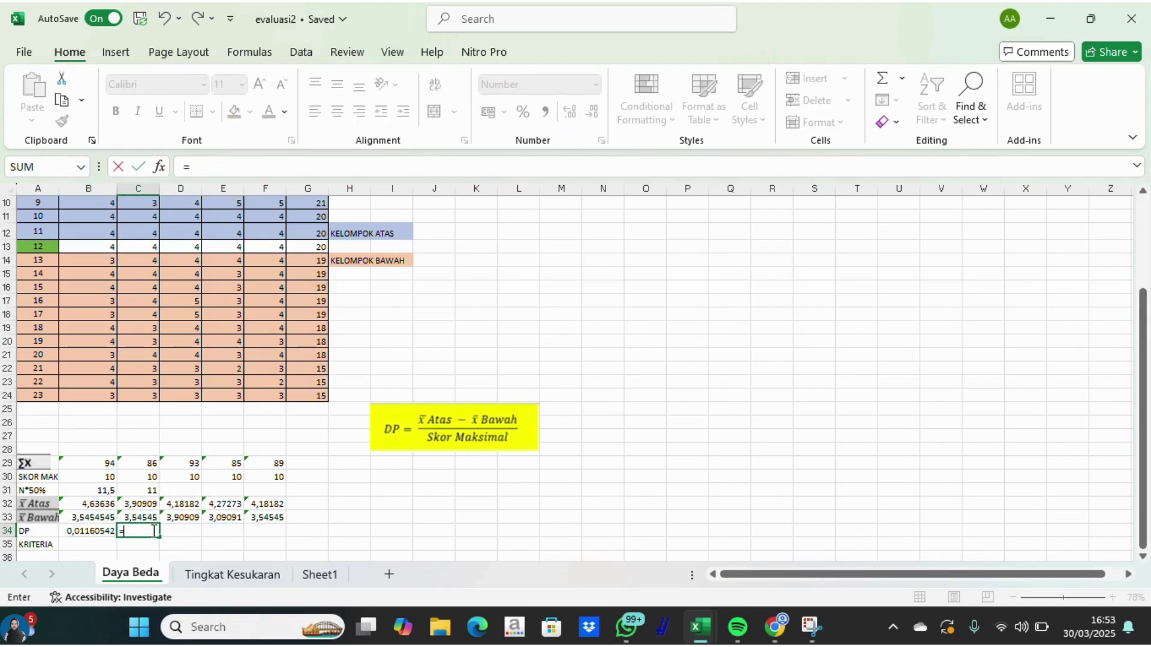
type("(")
left_click(133, 505)
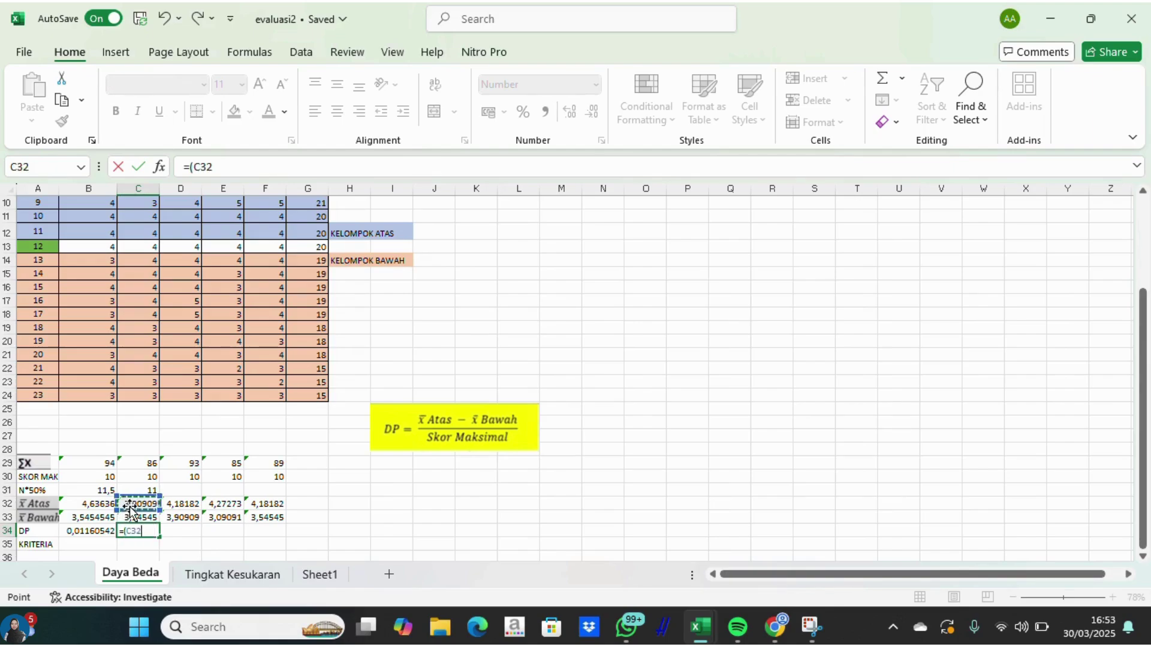
type("-")
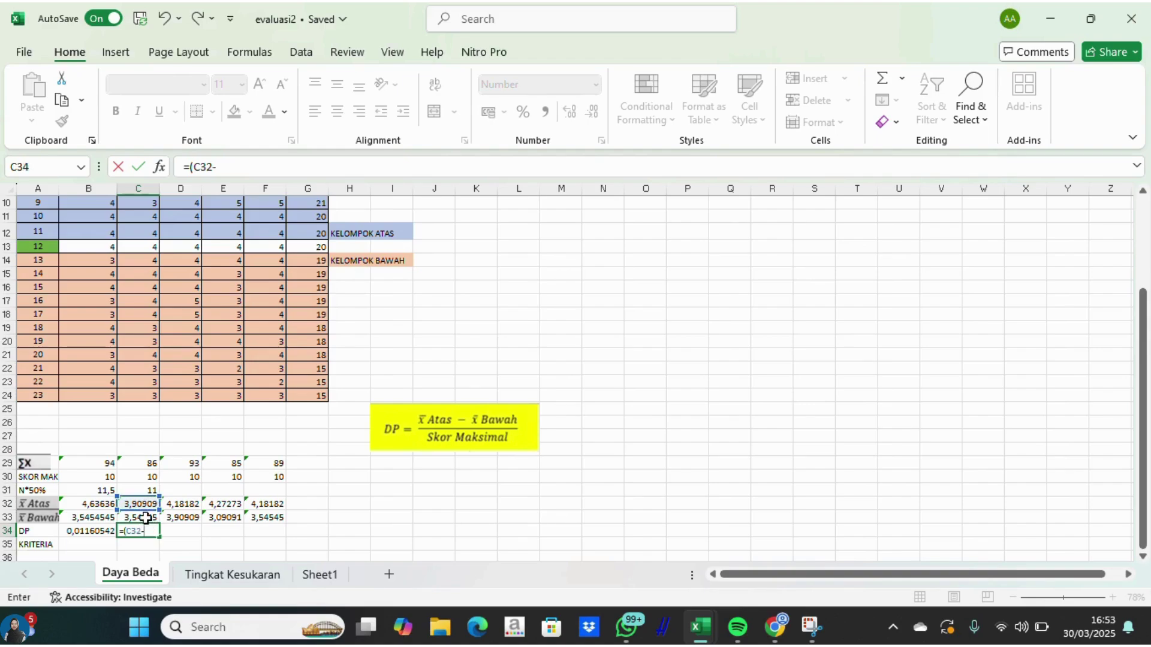
left_click(145, 516)
type(")")
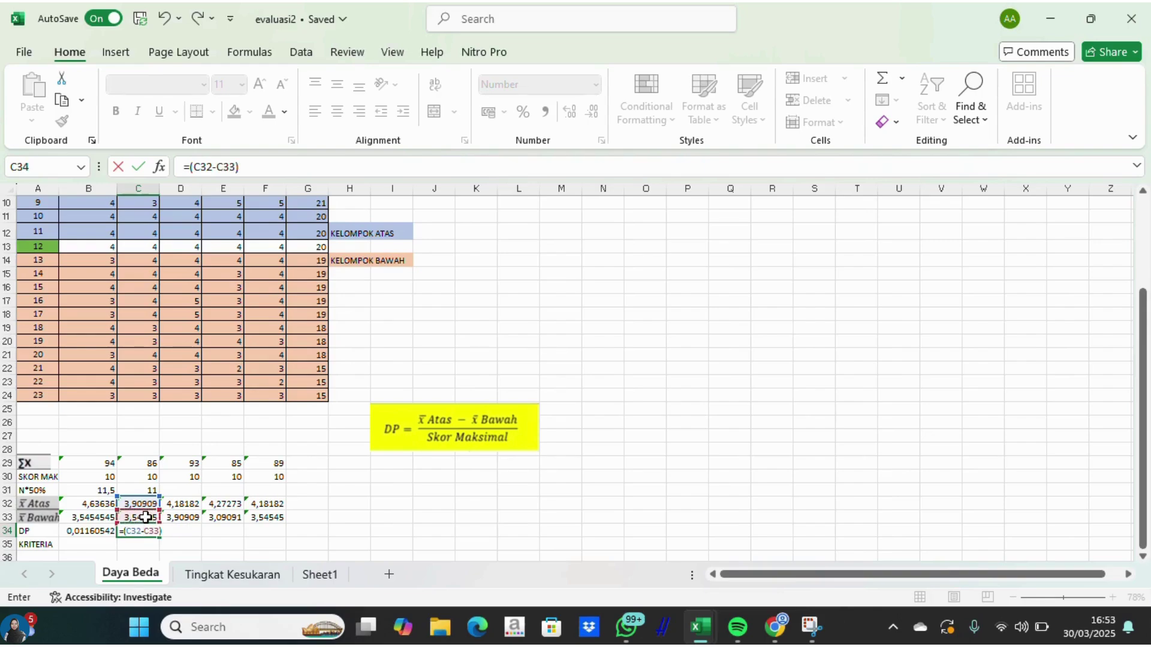
type("/")
left_click(143, 463)
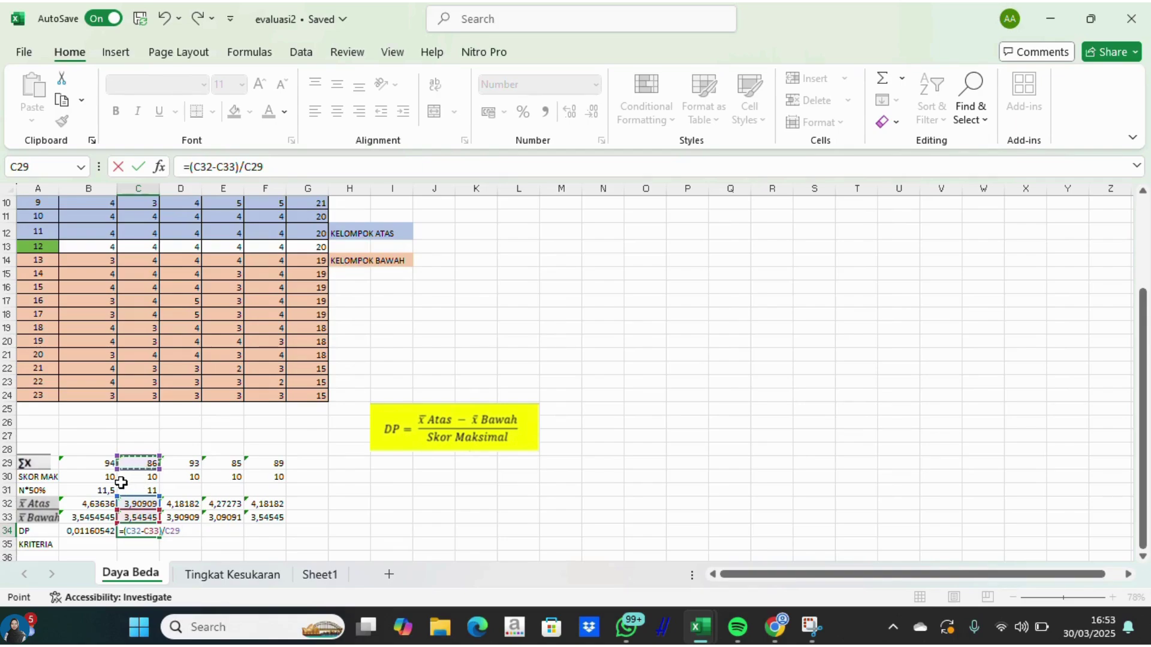
key("BackSpace")
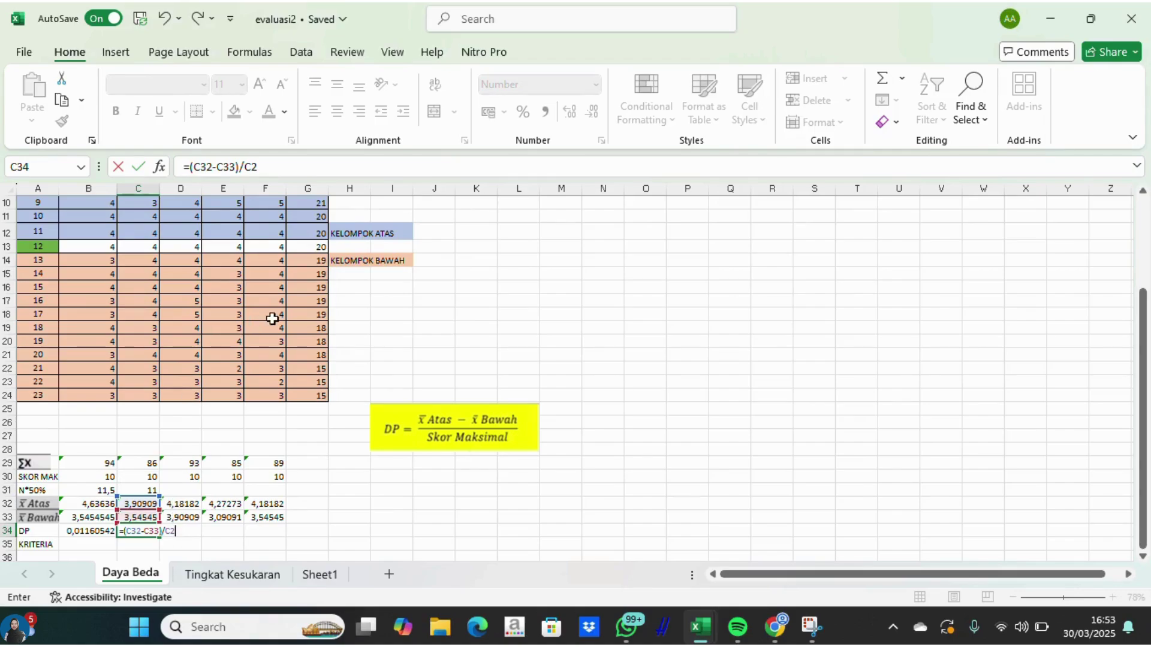
left_click(268, 165)
key("BackSpace")
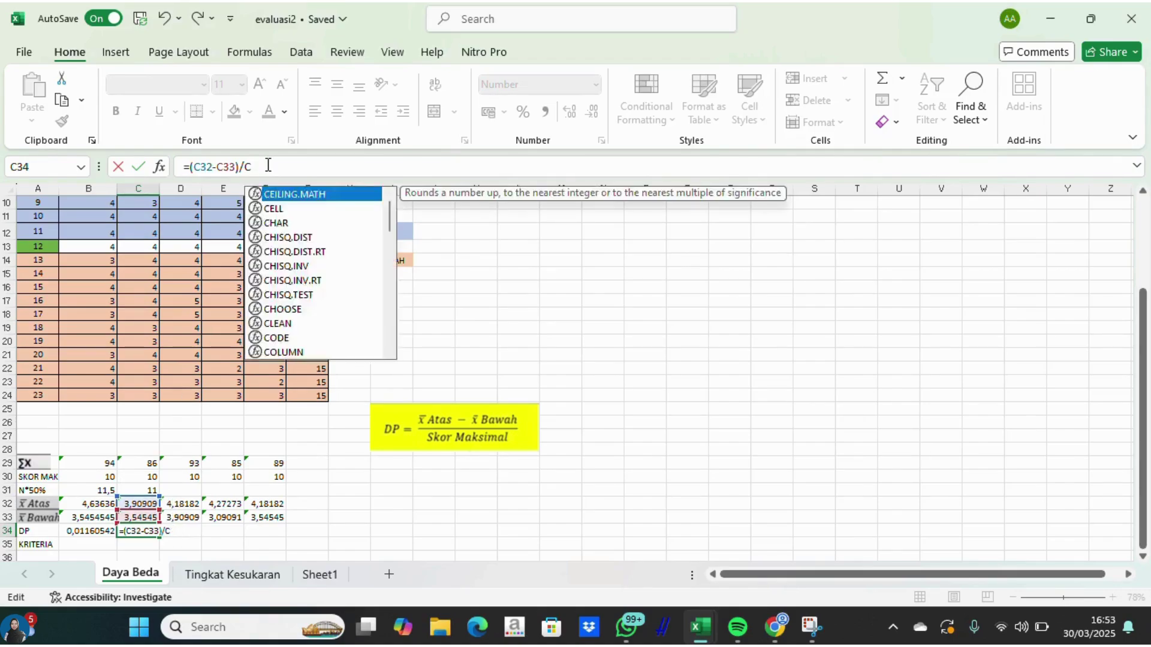
key("BackSpace")
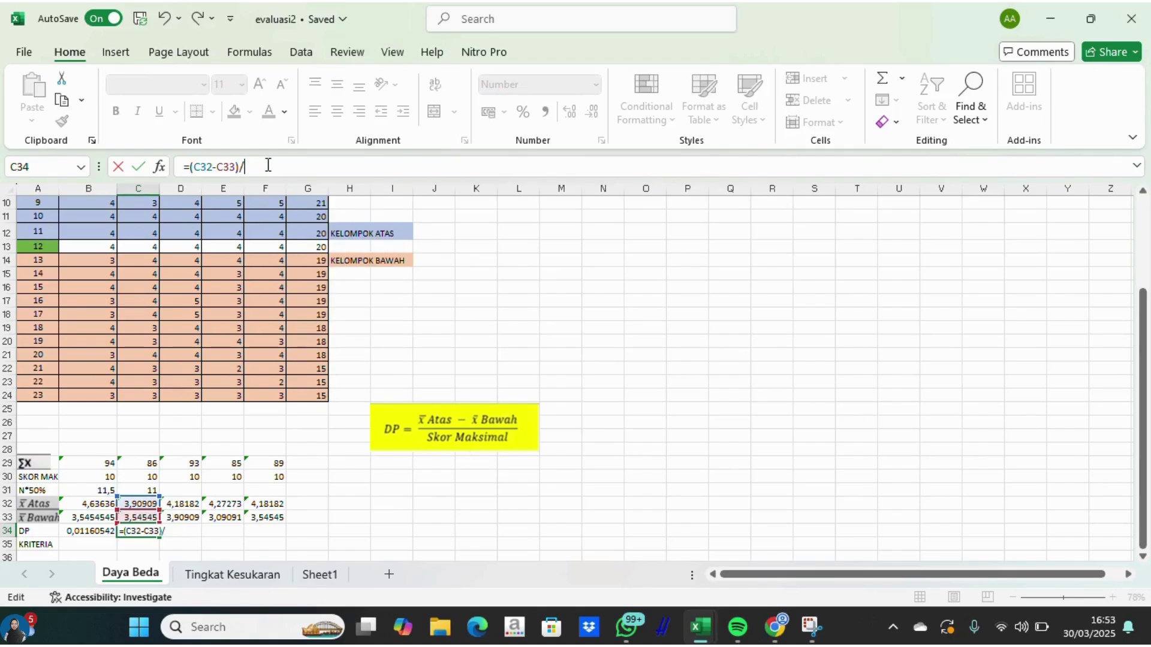
left_click(150, 478)
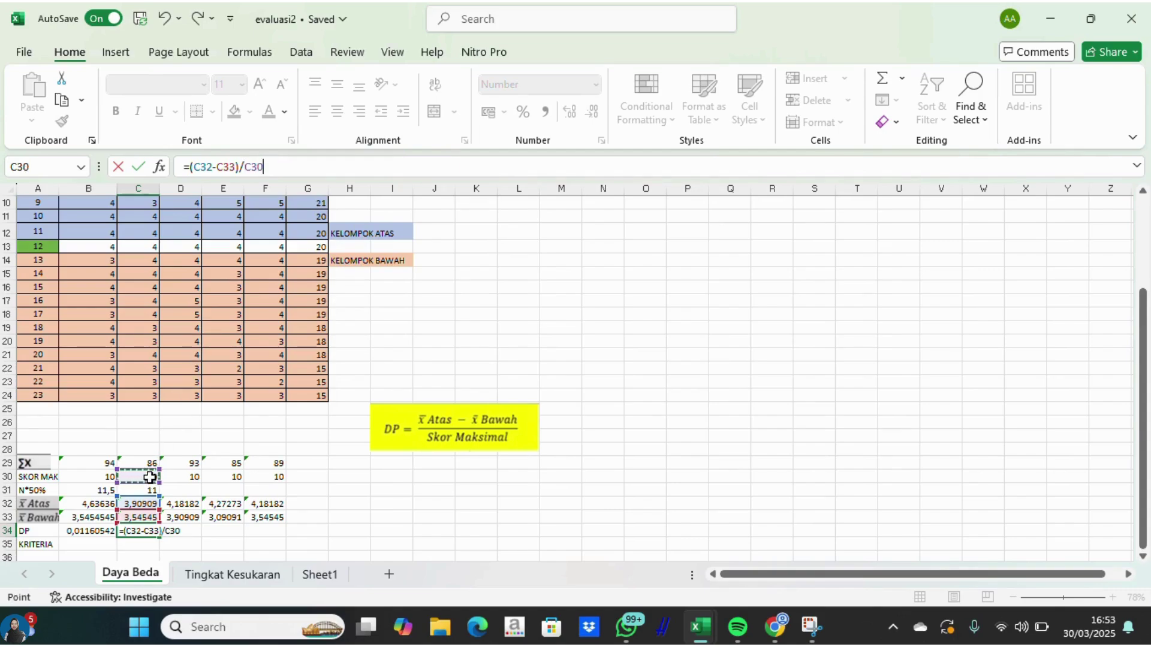
key("Return")
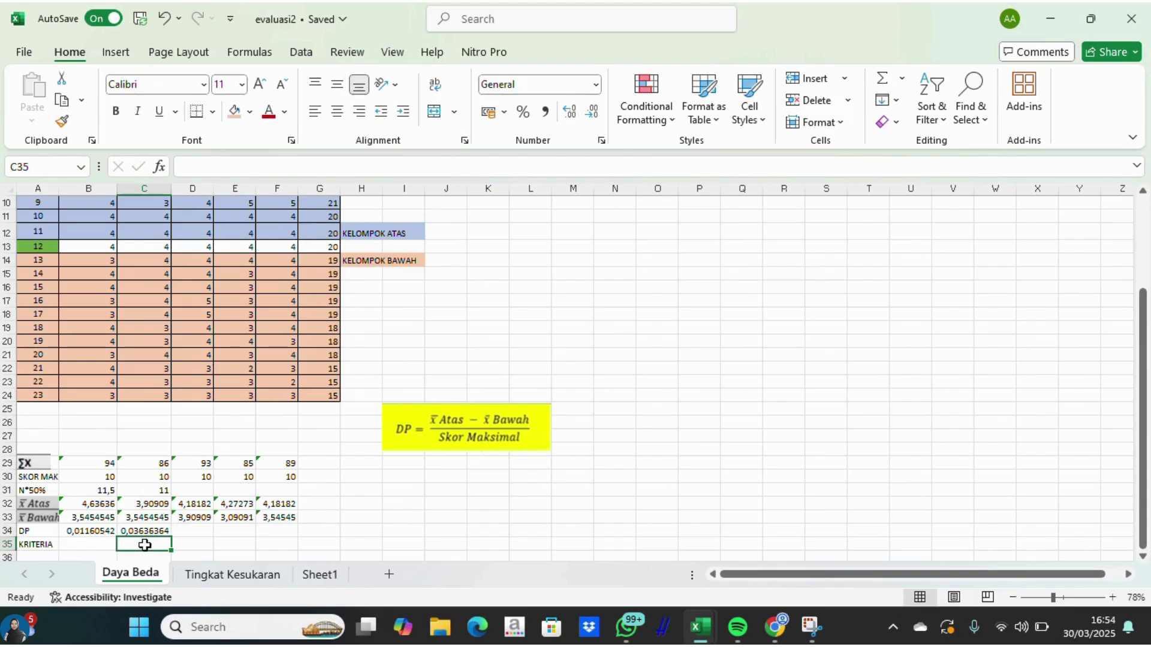
Replace the first item's discriminating power formula in B34 with =(B32-B33)/B30 so it divides by the maximum score.
left_click(107, 532)
key("BackSpace")
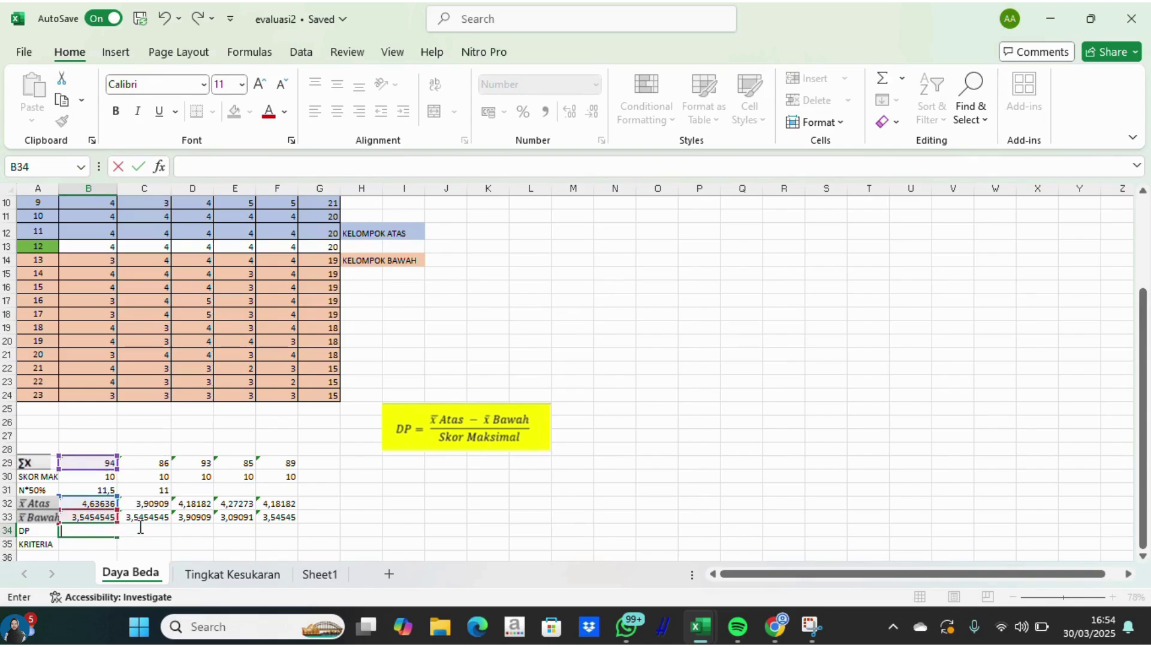
type("=")
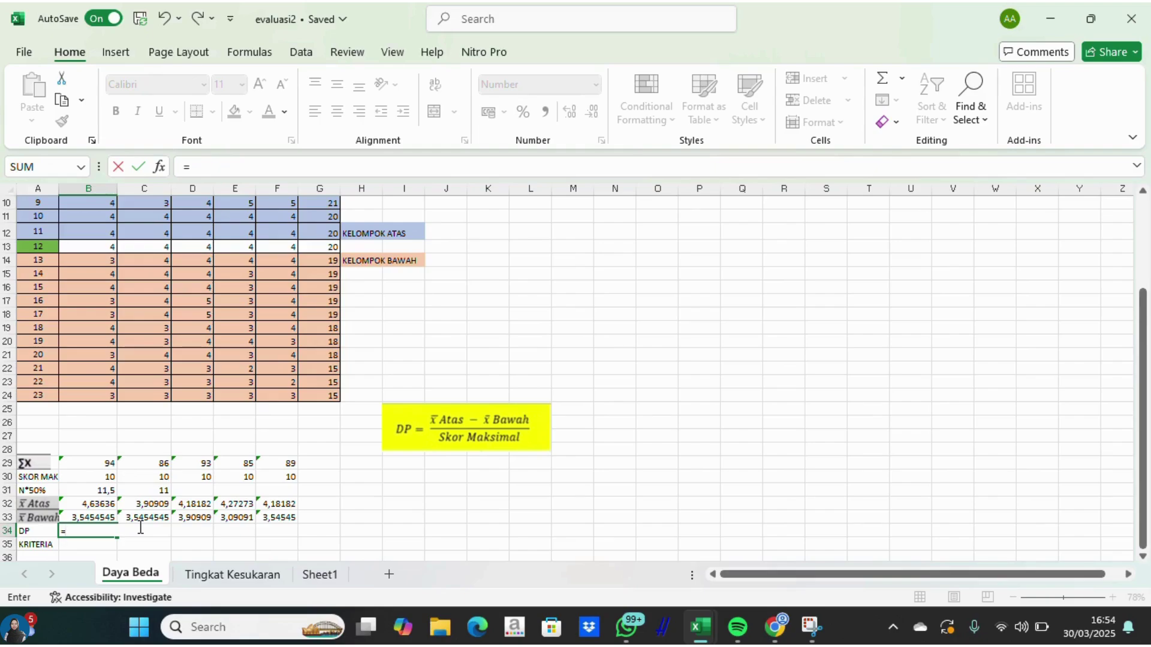
type("(")
left_click(102, 503)
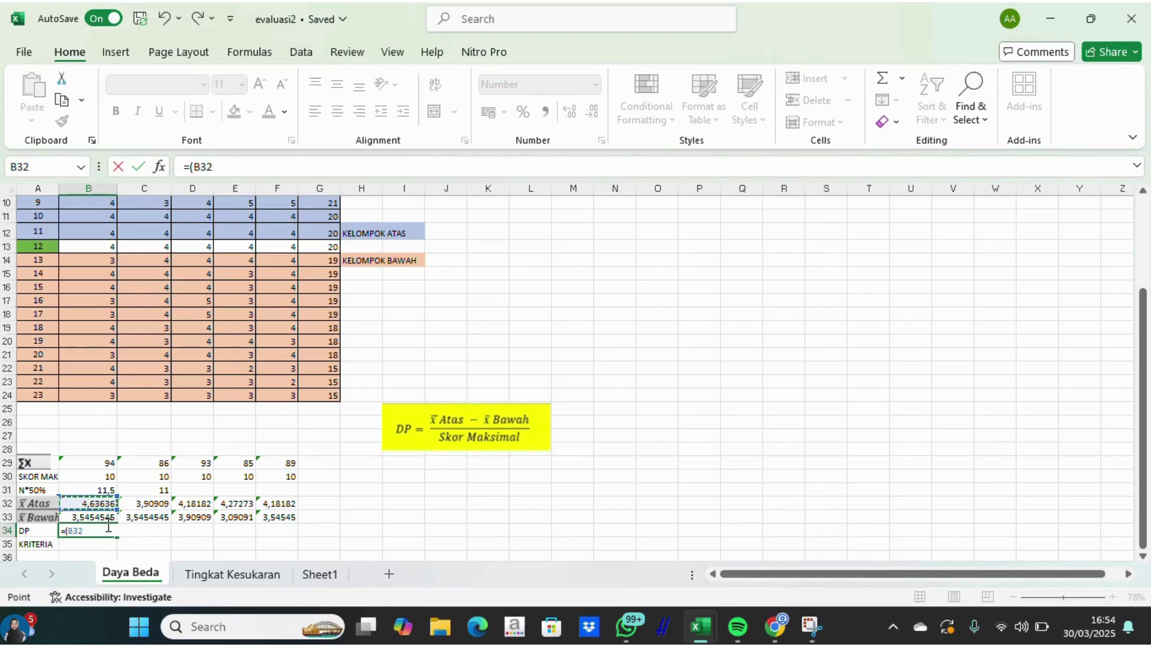
type("-")
left_click(103, 515)
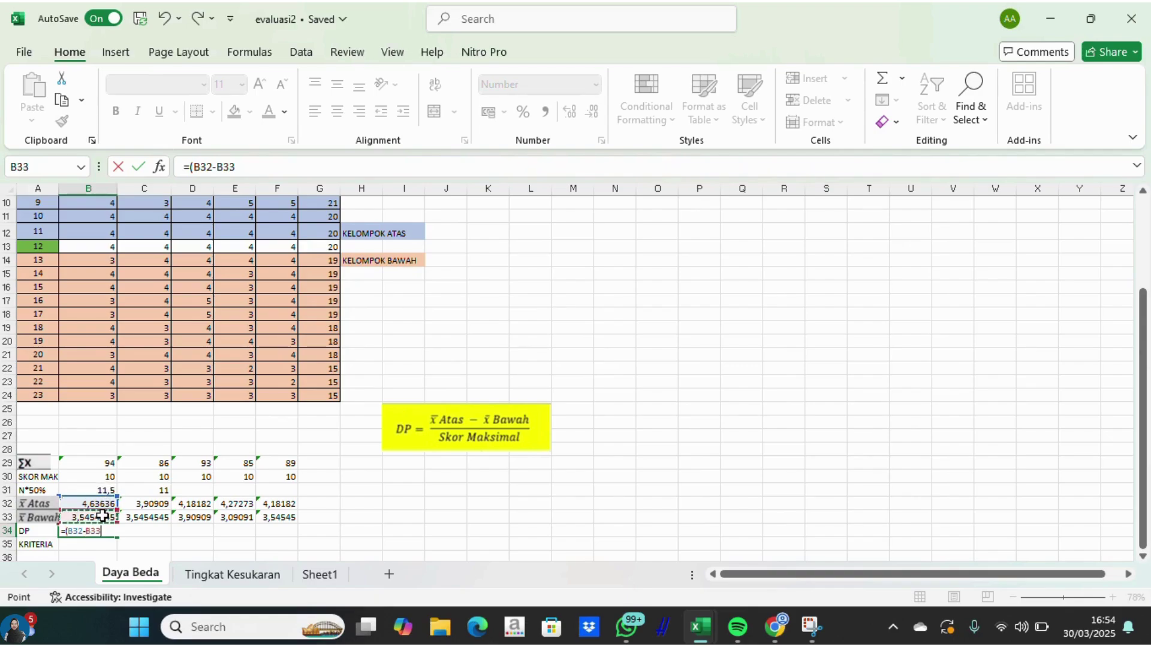
type(")/")
left_click(105, 477)
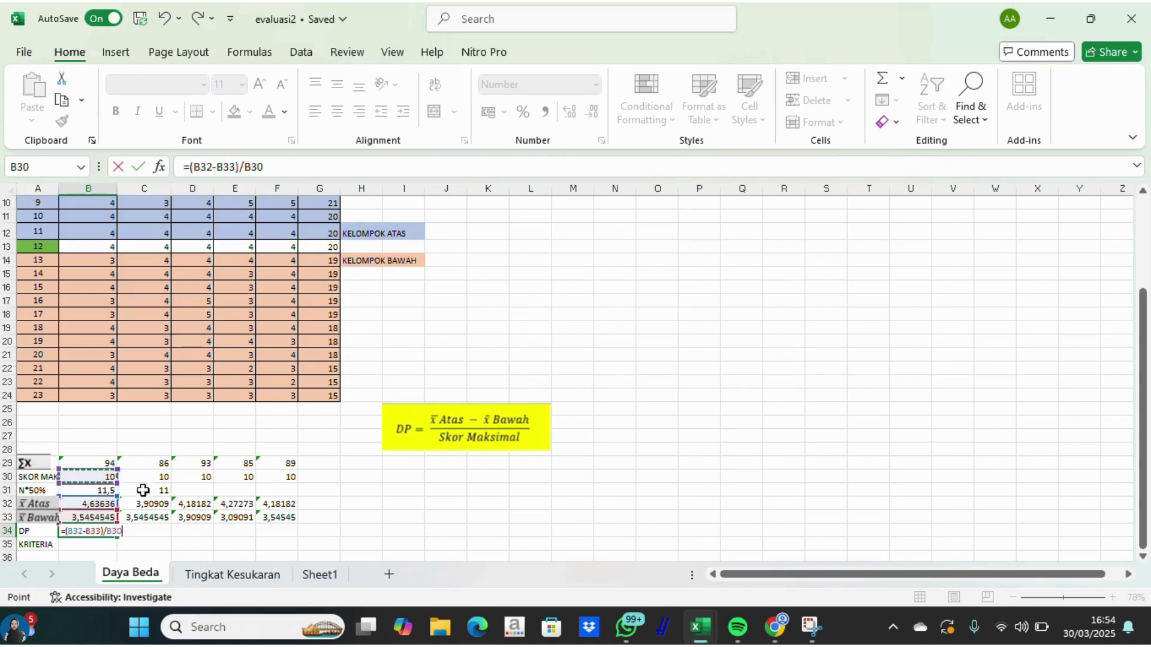
key("ctrl+Return")
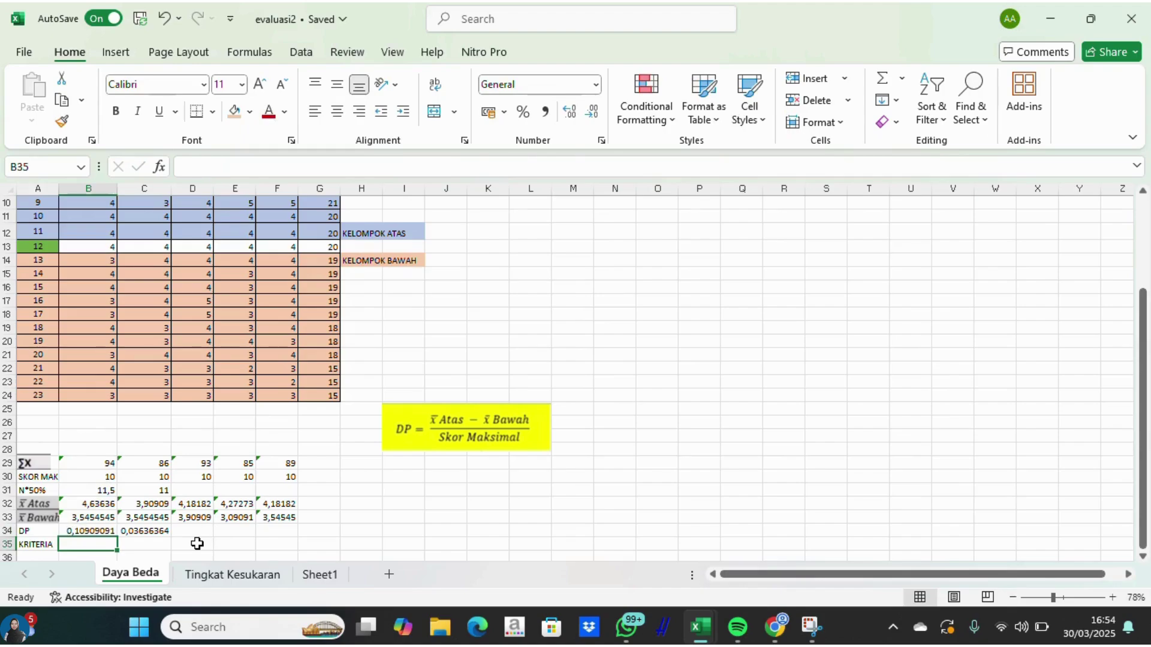
Clear C34 and re-enter the second item's discriminating power formula as =(C32-C33)/C30.
left_click(162, 534)
key("BackSpace")
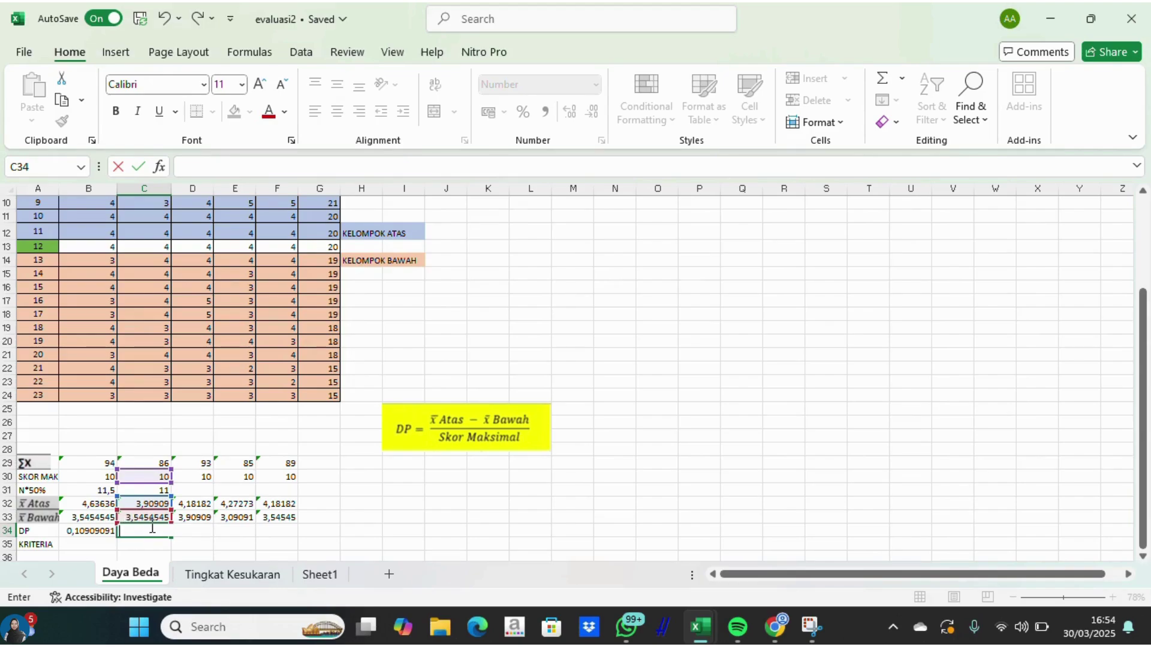
type("=")
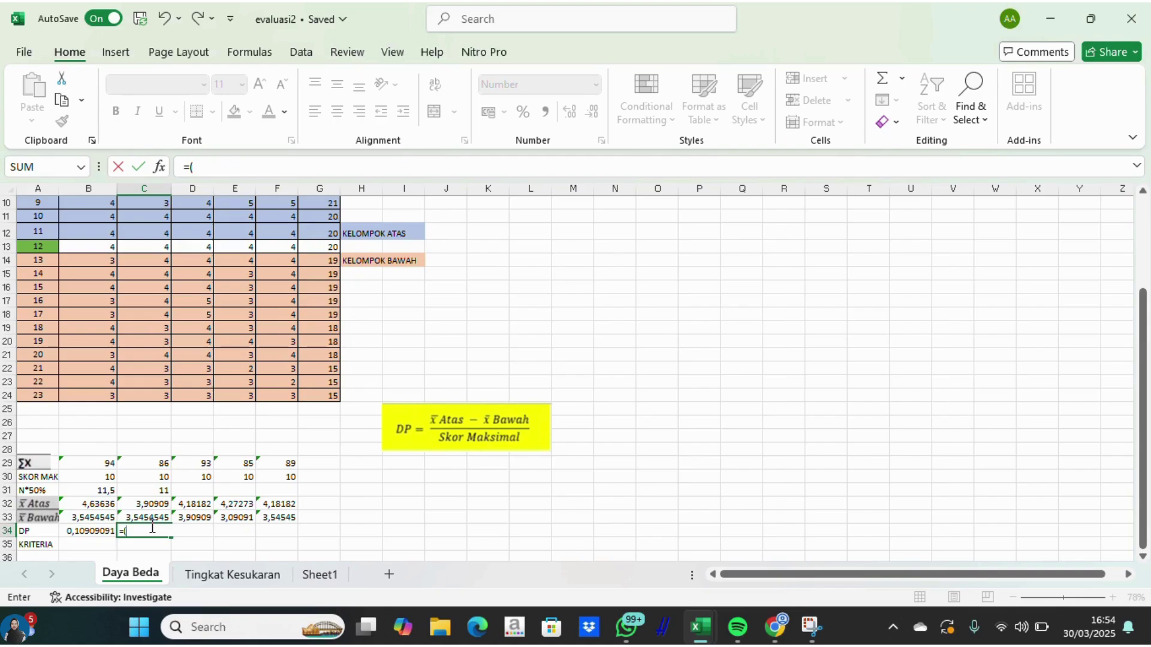
type("(")
left_click(148, 504)
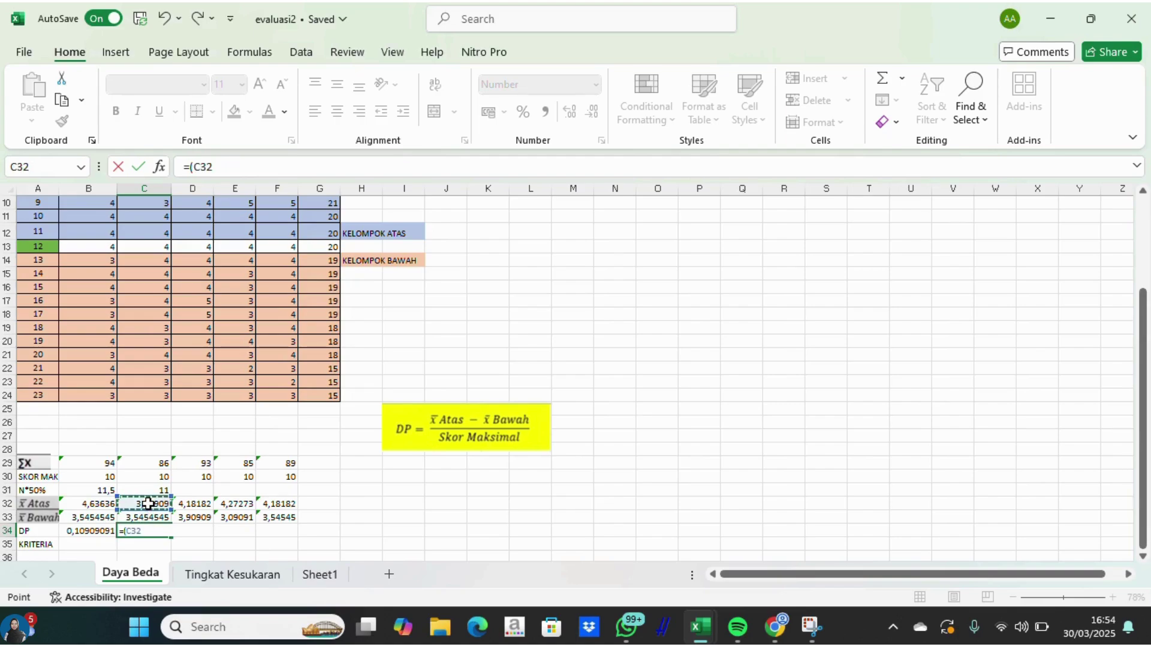
type("-")
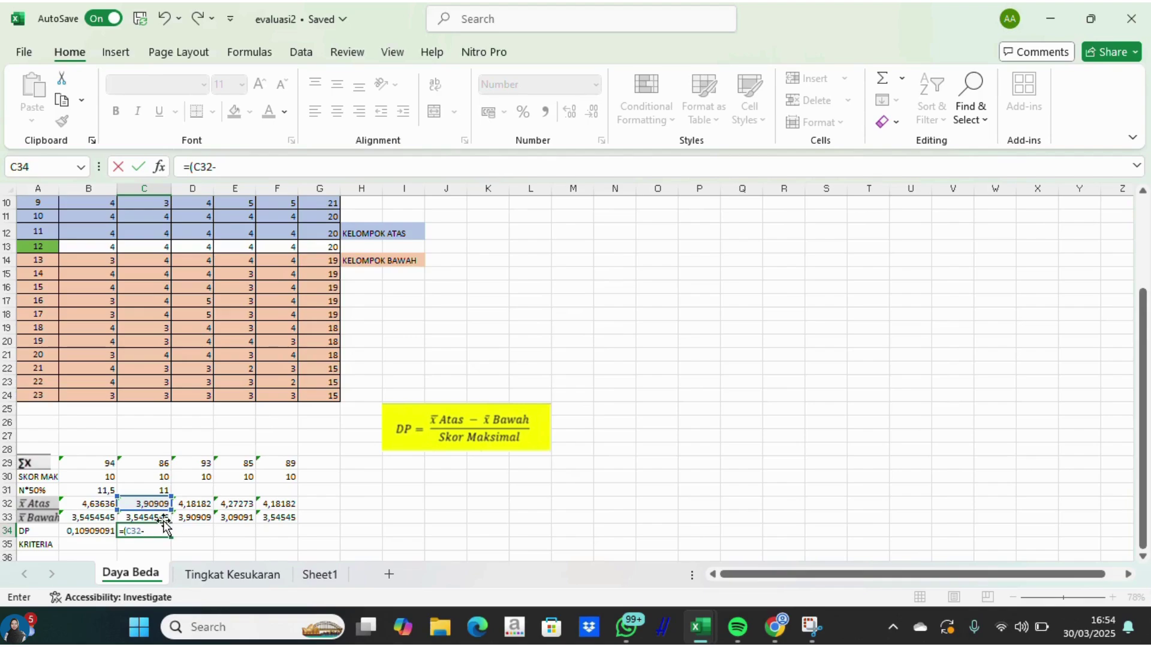
left_click(161, 517)
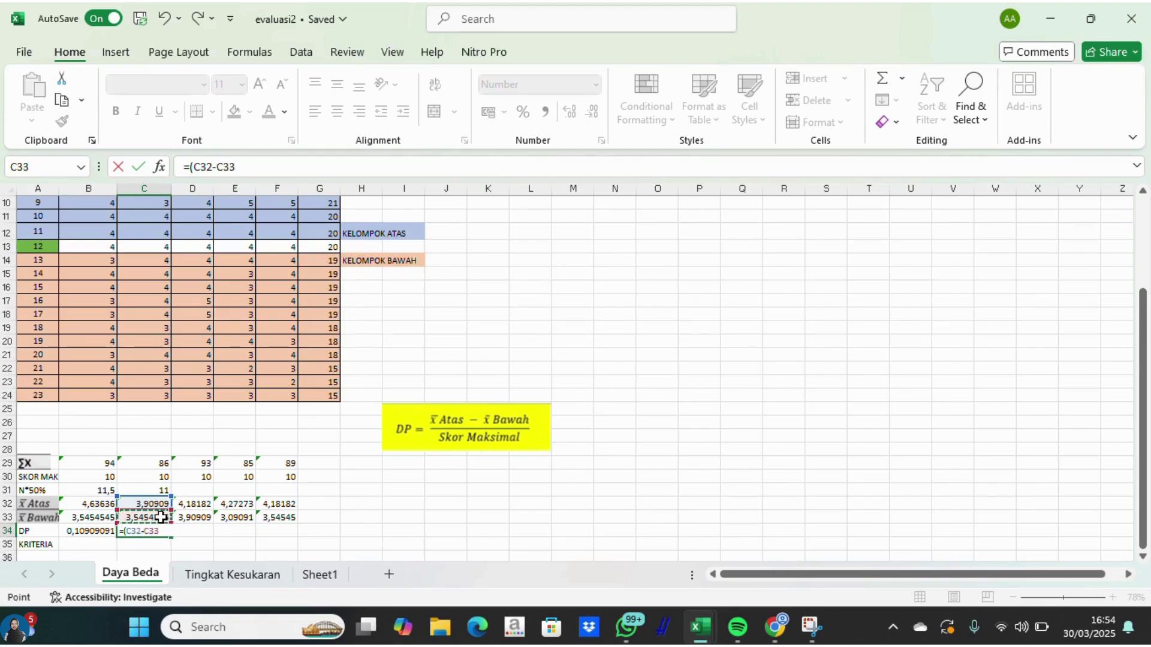
type(")/")
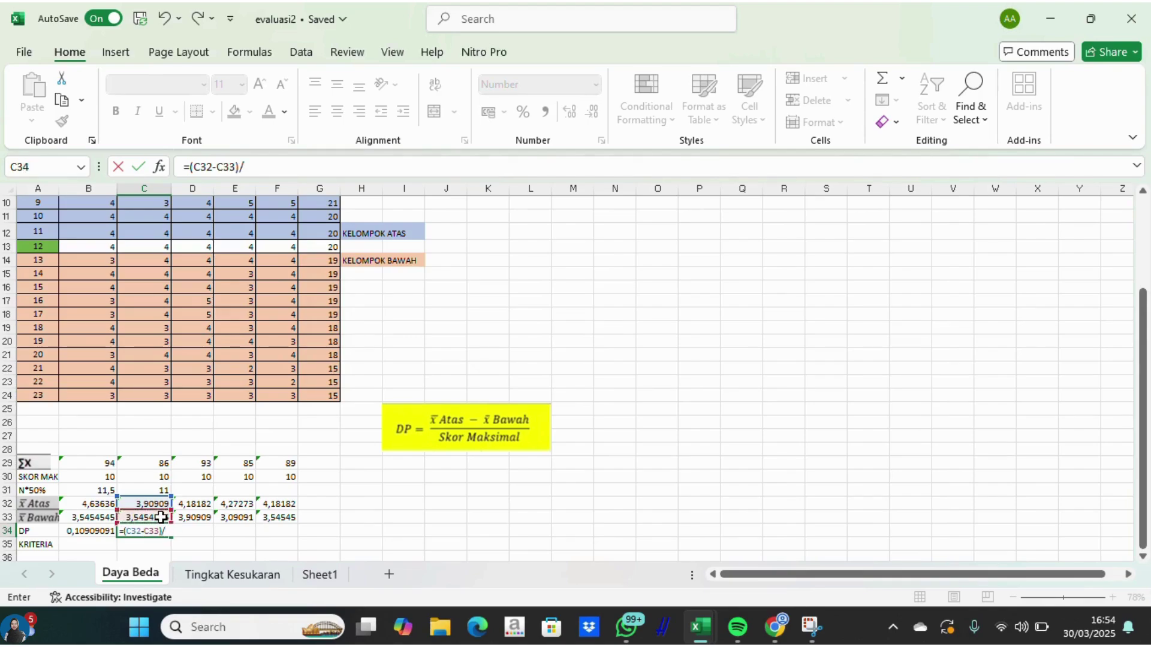
left_click(159, 478)
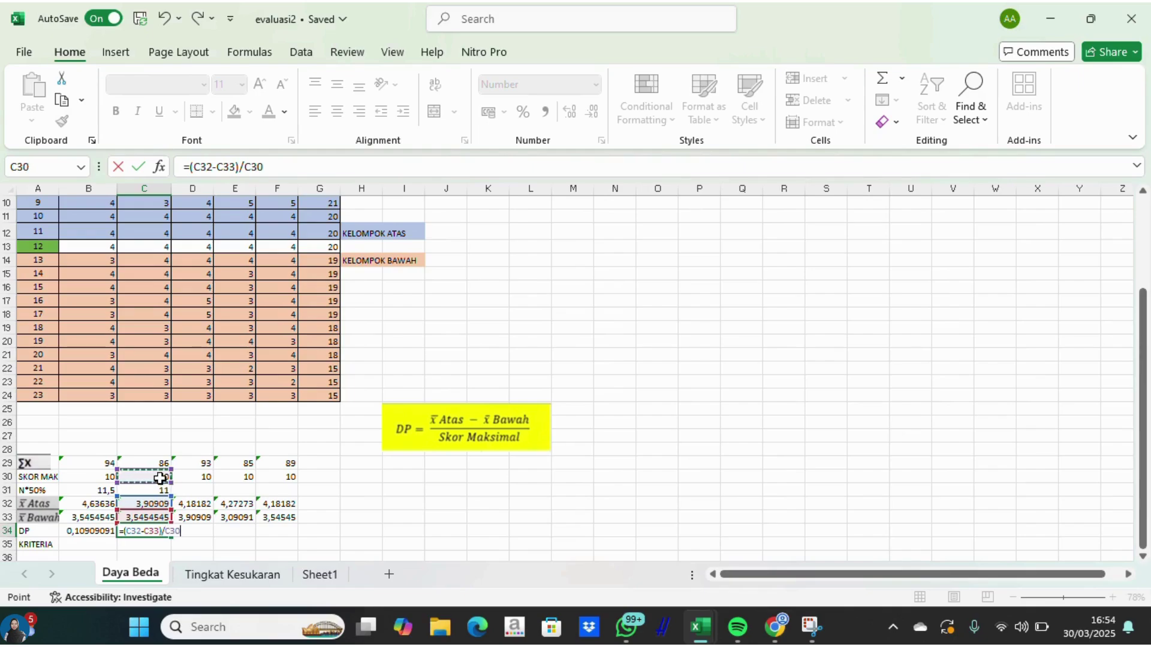
key("Return")
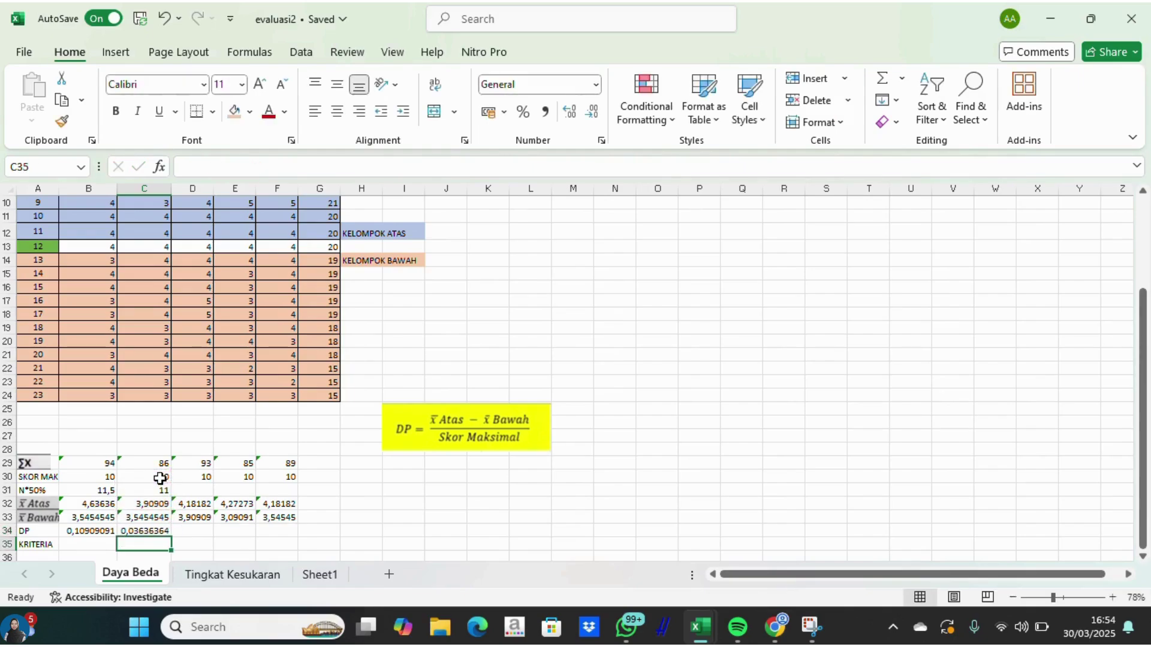
Calculate the third item's discriminating power in D34 with the formula =(D32-D33)/D30.
left_click(182, 532)
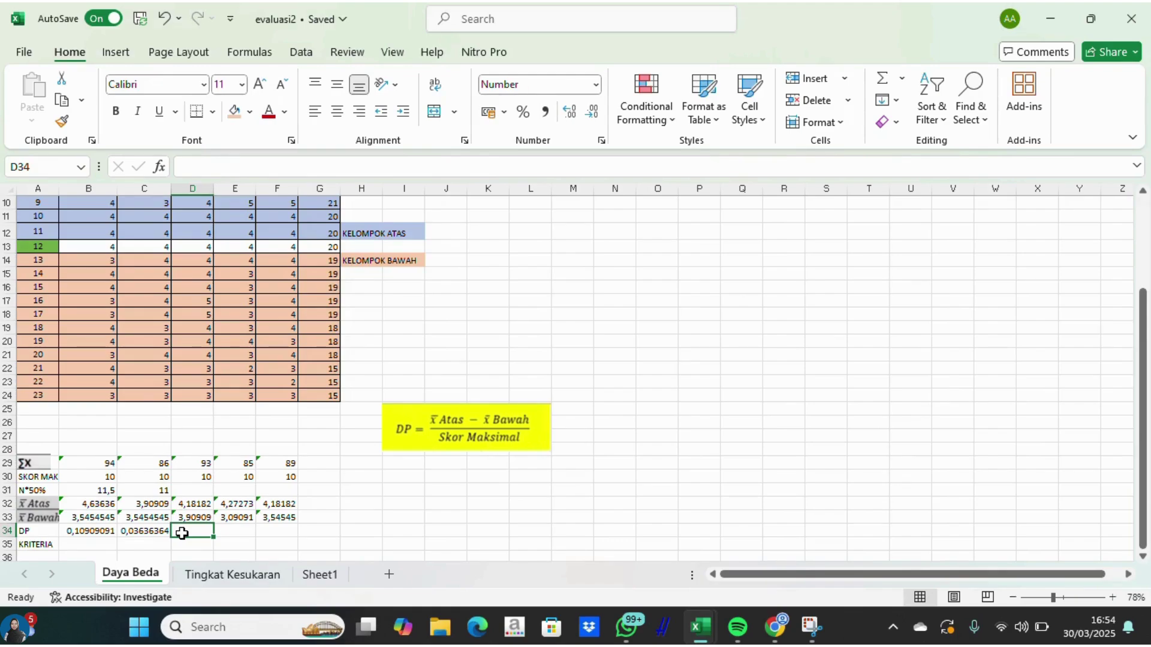
type("=")
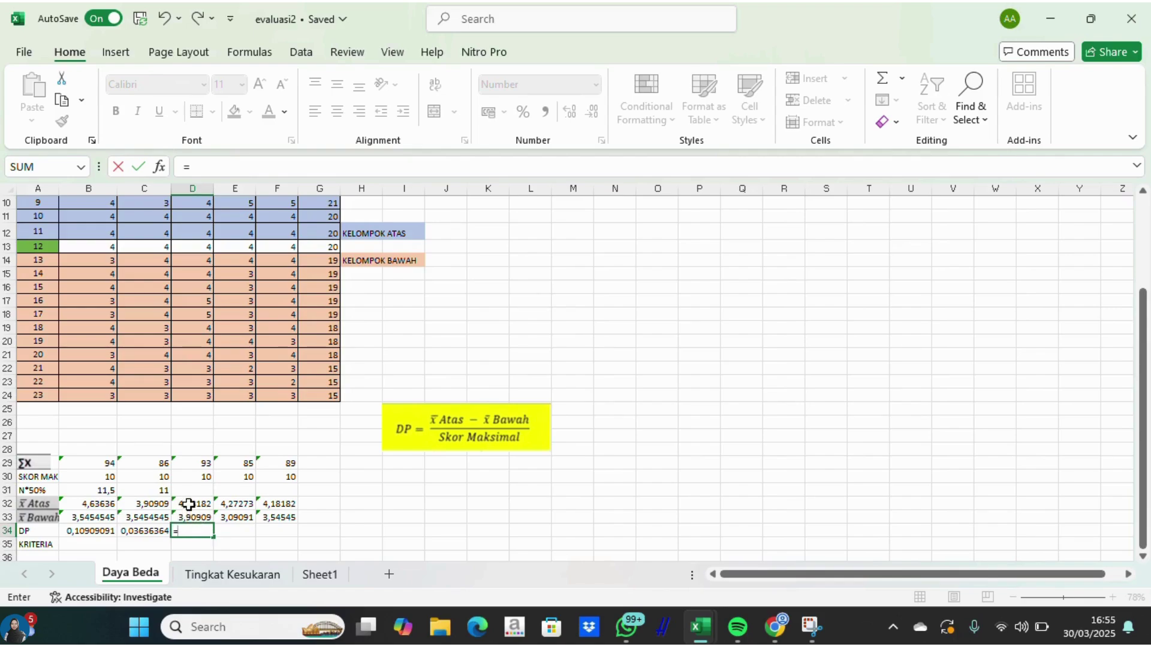
type("(")
left_click(188, 505)
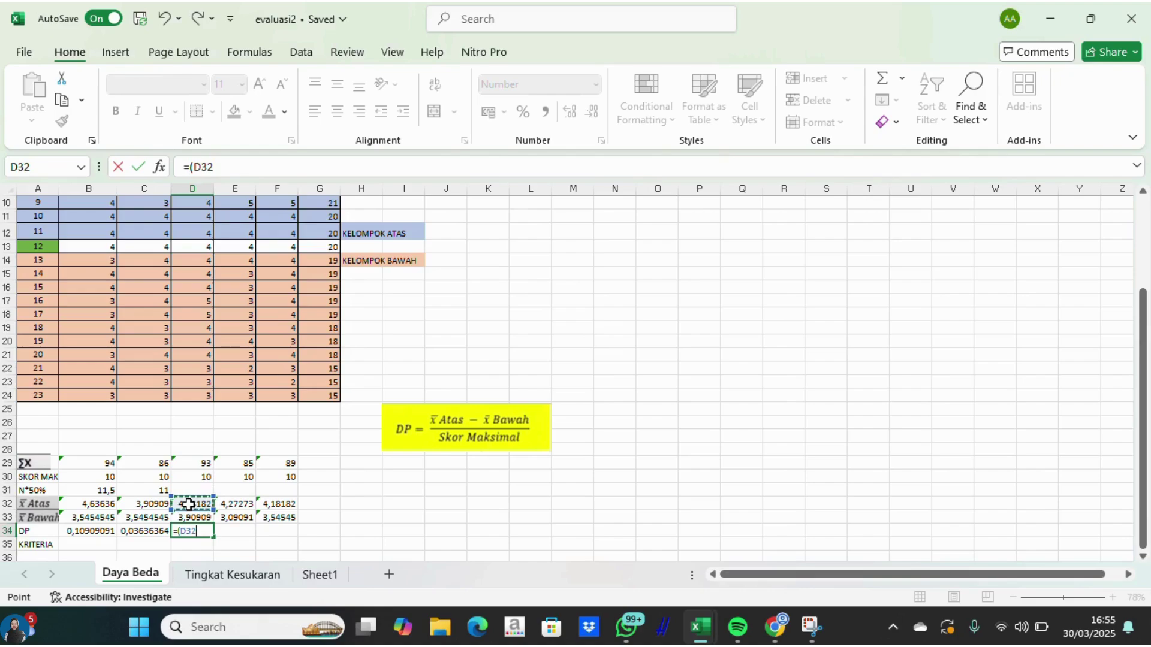
type("-")
left_click(201, 518)
type(")/")
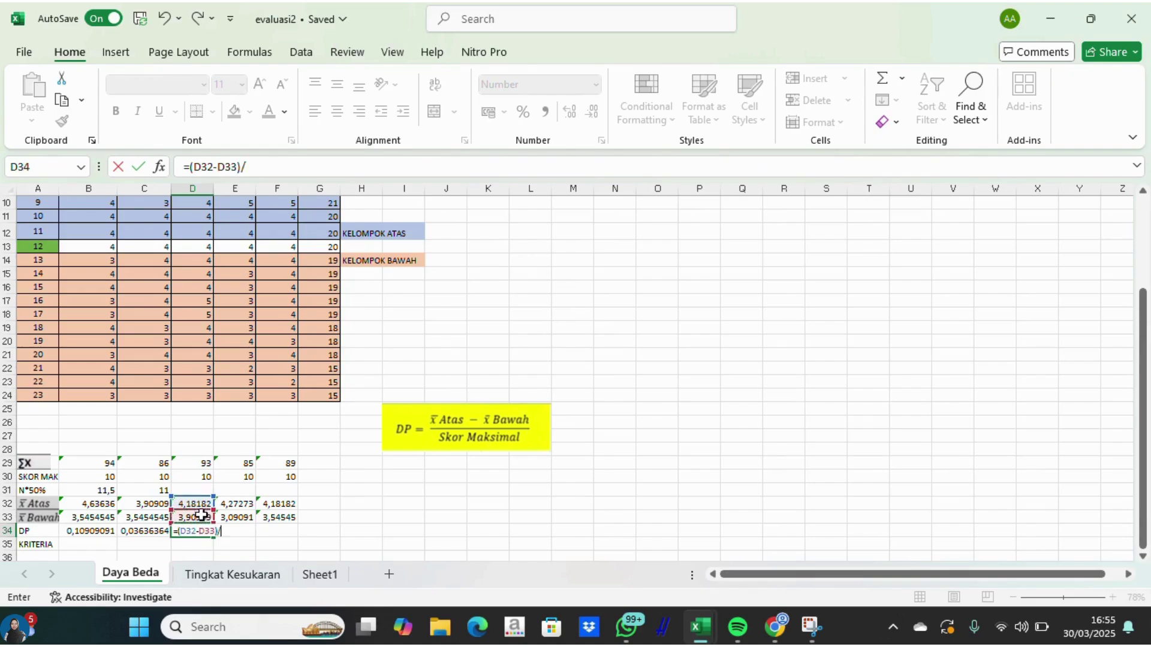
left_click(201, 477)
key("Return")
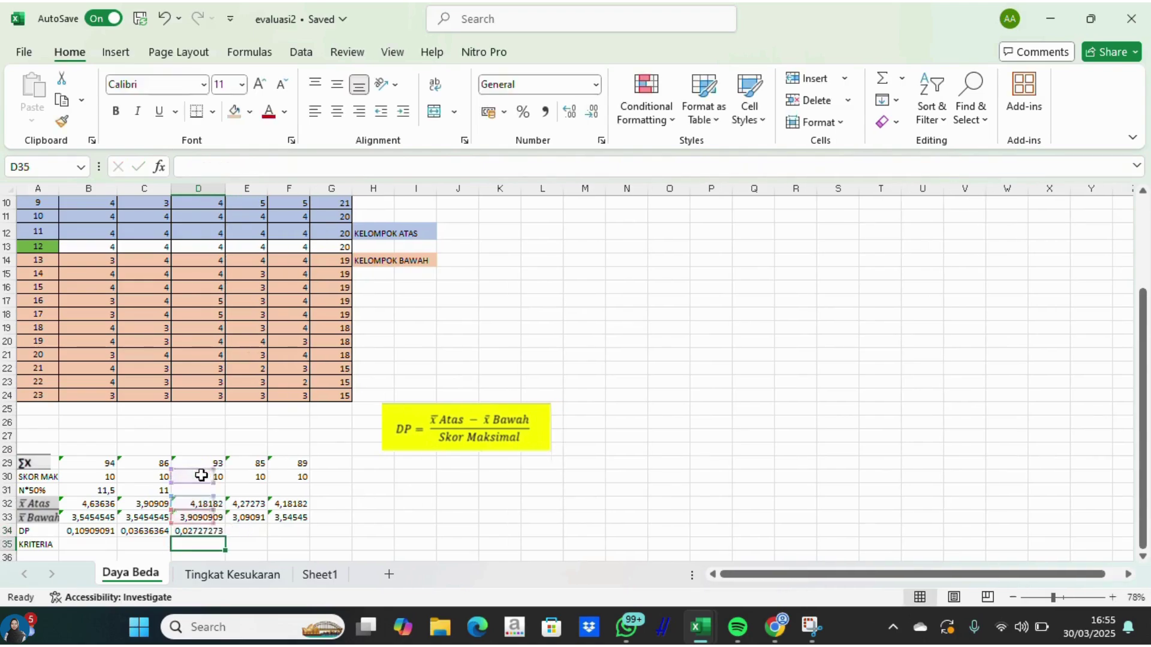
Enter the fourth item's discriminating power formula in DP cell E34 as =(E32-E33)/E3.
left_click(241, 532)
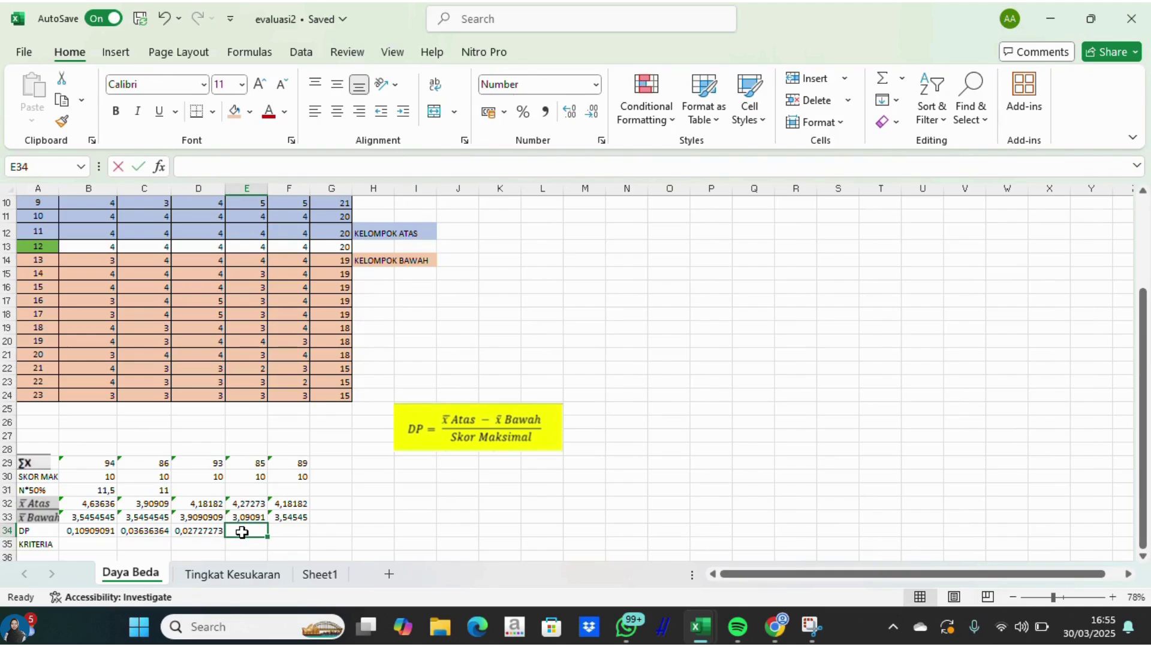
type("=(")
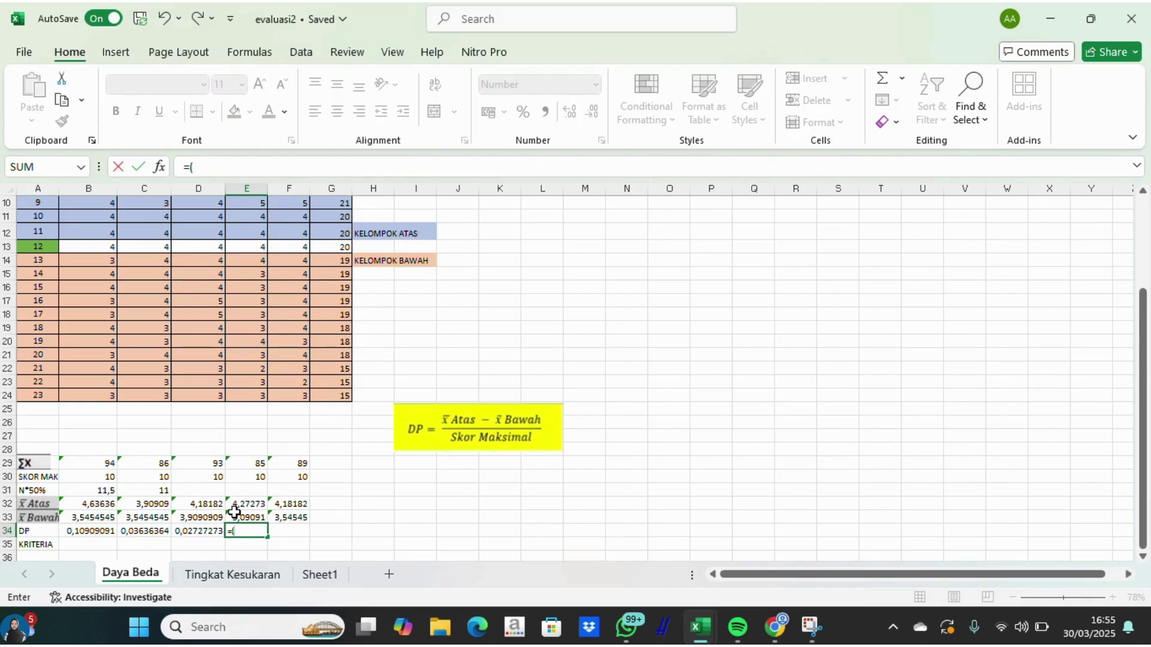
left_click(235, 505)
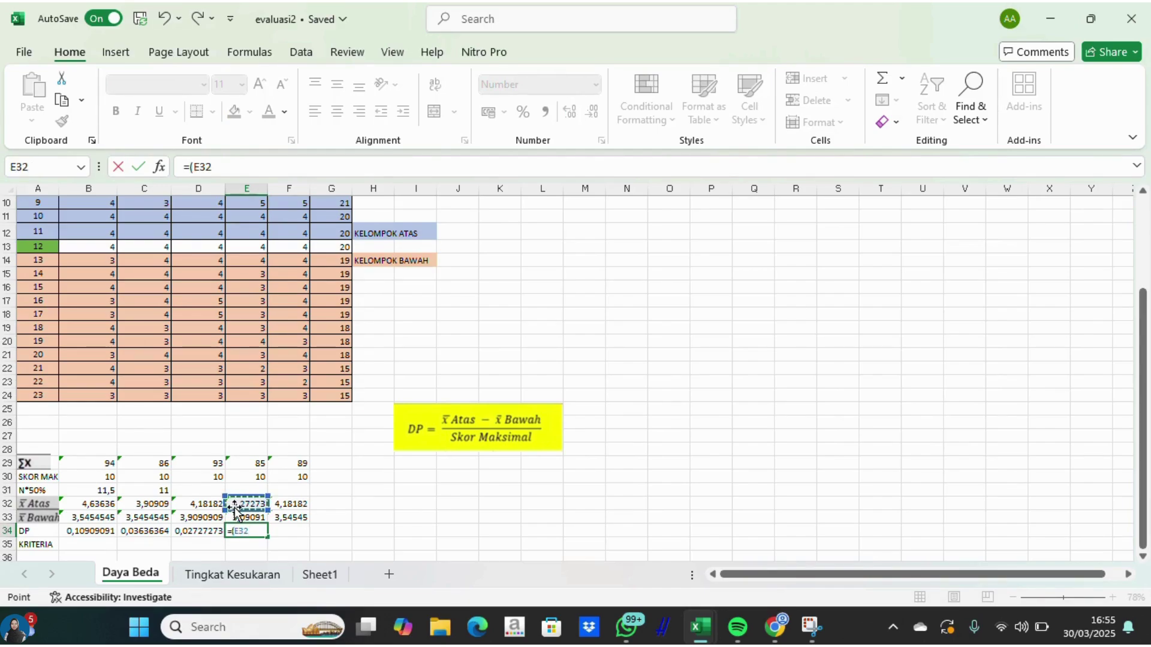
type("-")
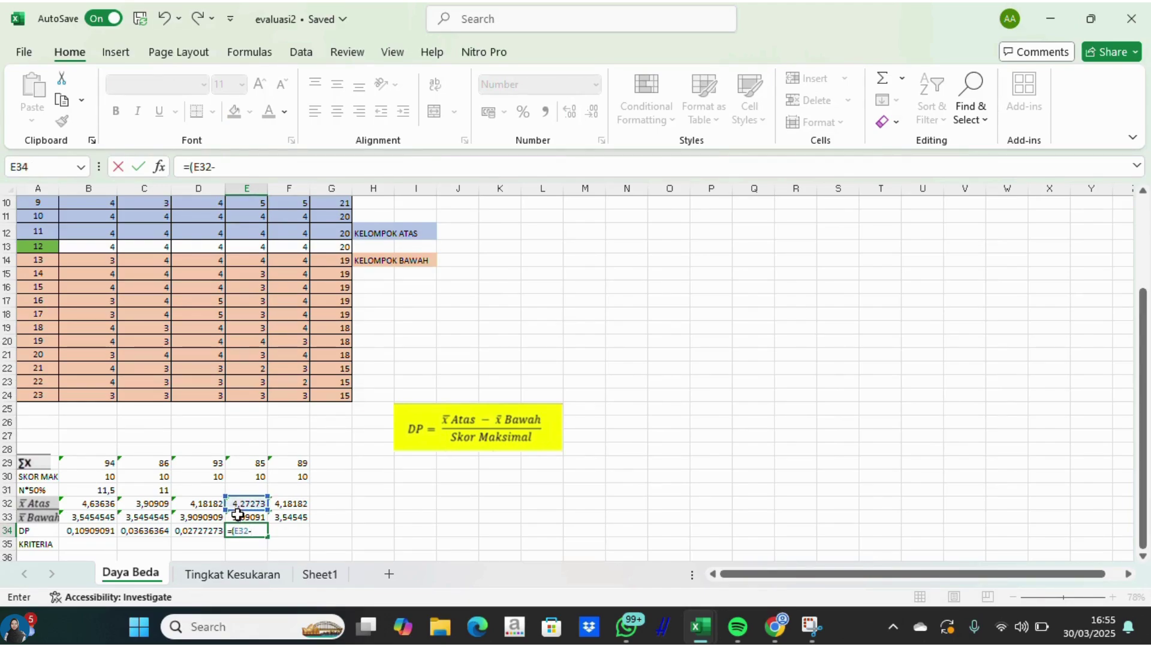
left_click(238, 518)
type(")")
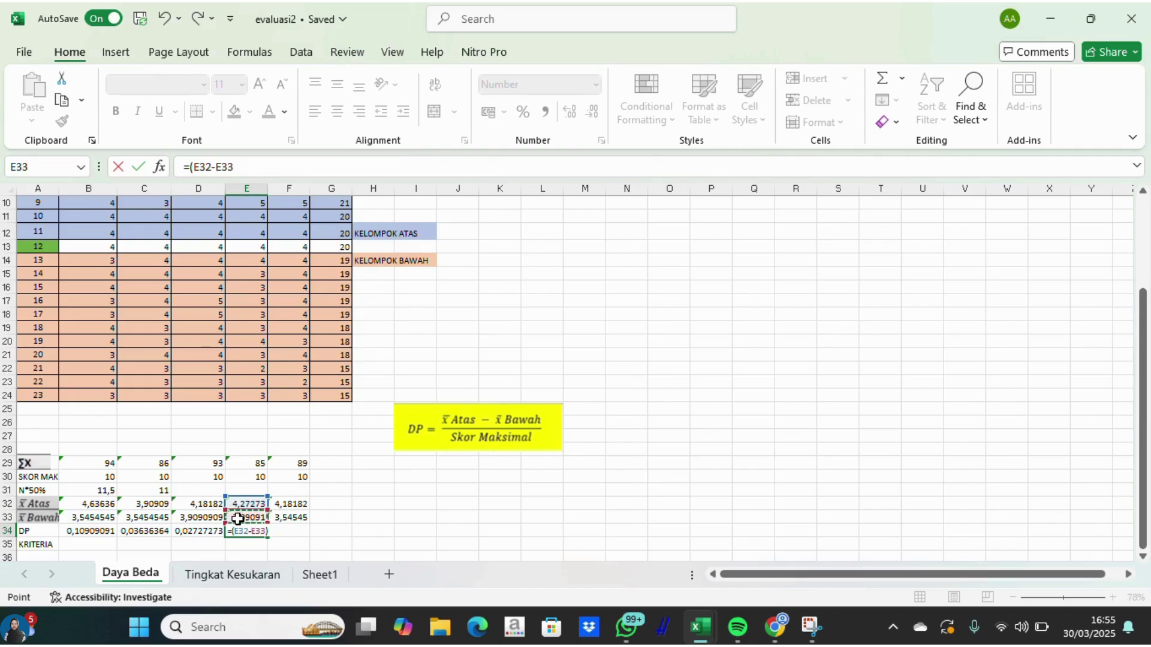
type(".")
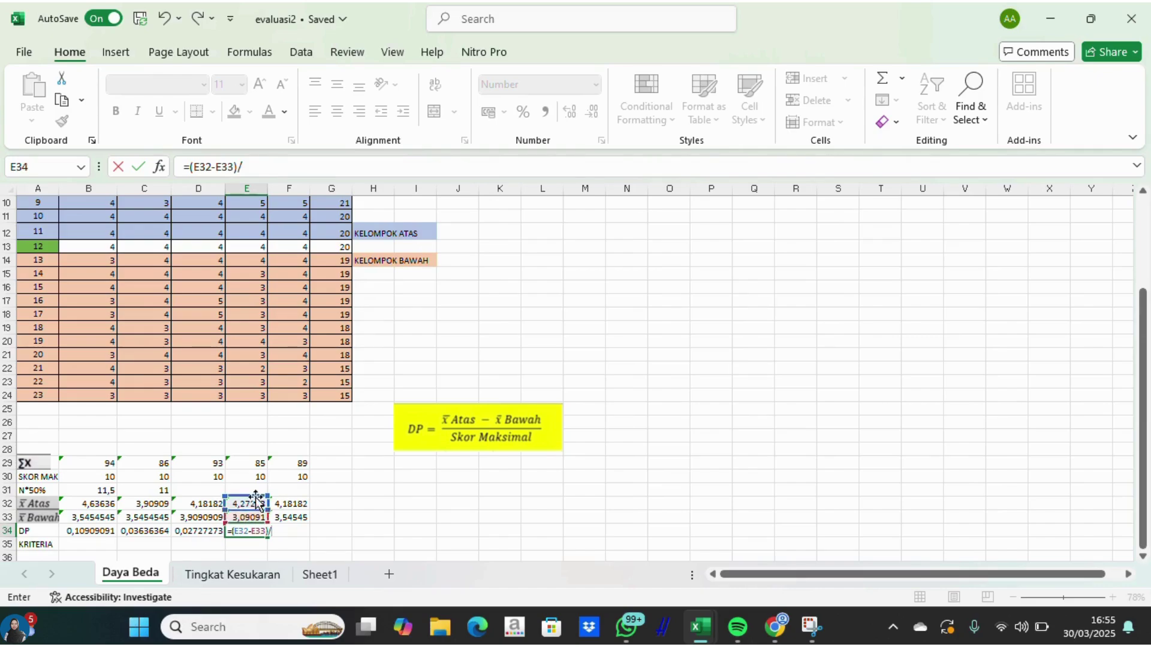
left_click(257, 480)
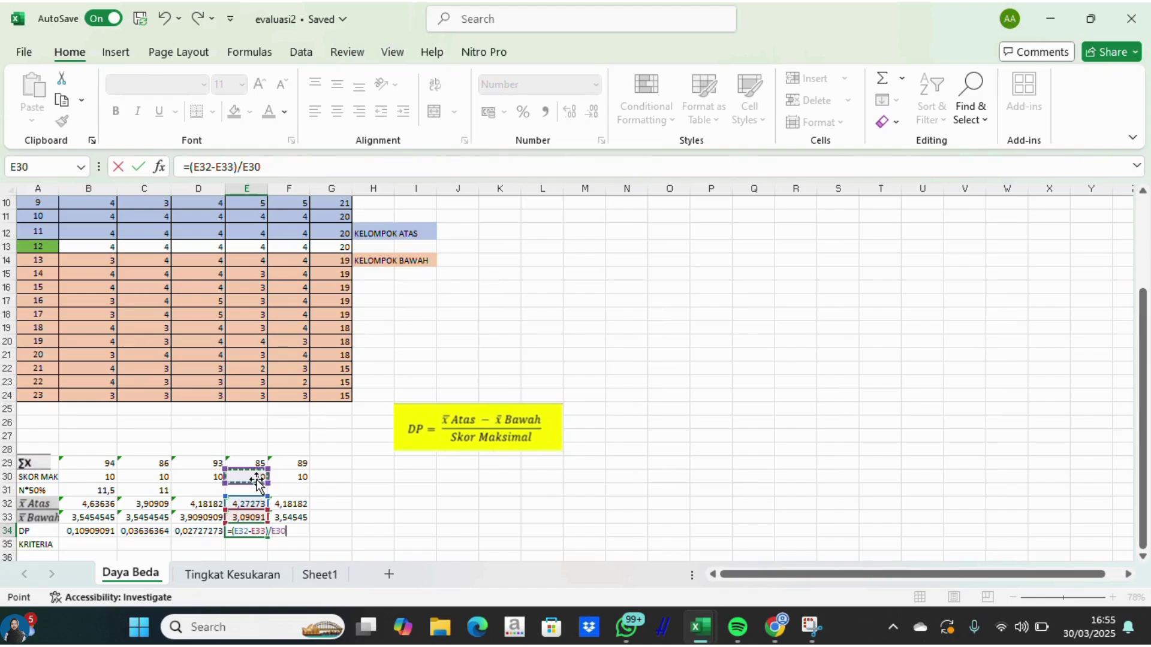
key("BackSpace")
left_click(257, 479)
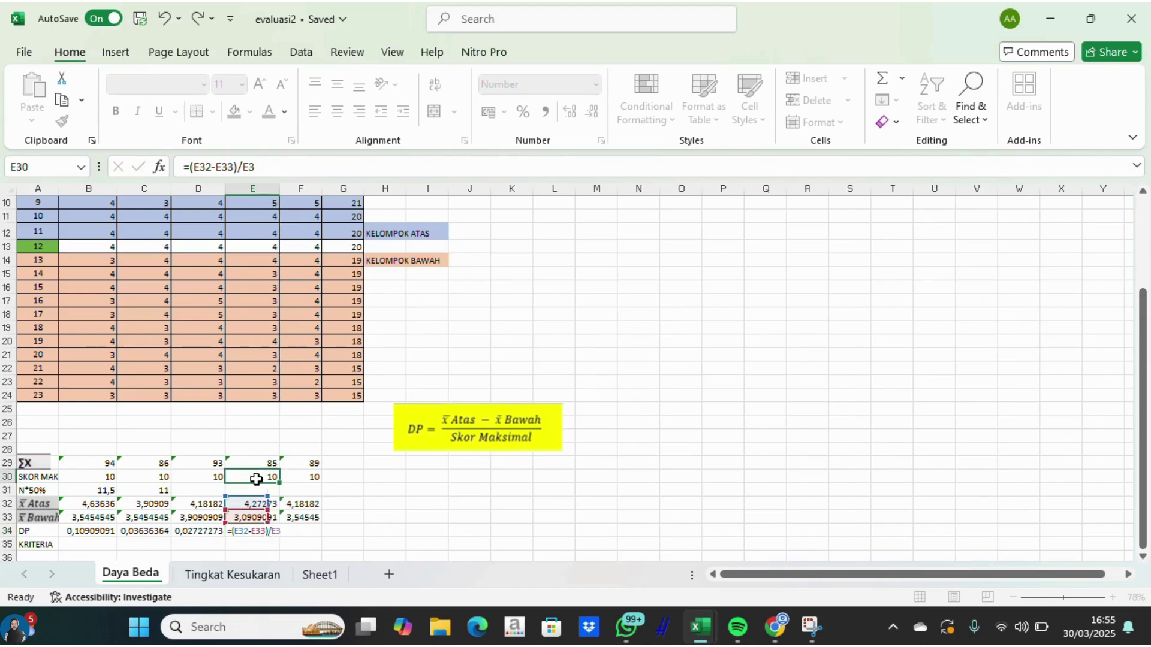
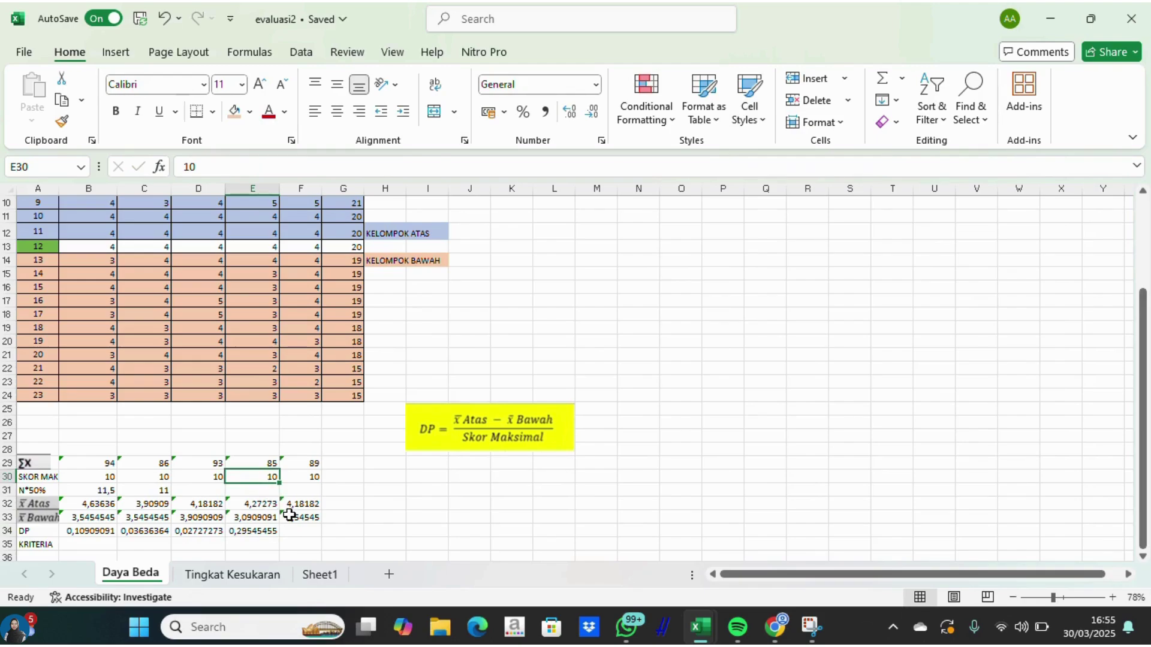
Correct the divisor of the fourth item's discriminating power formula in E34 to the maximum score, giving =(E32-E33)/E30.
left_click(264, 532)
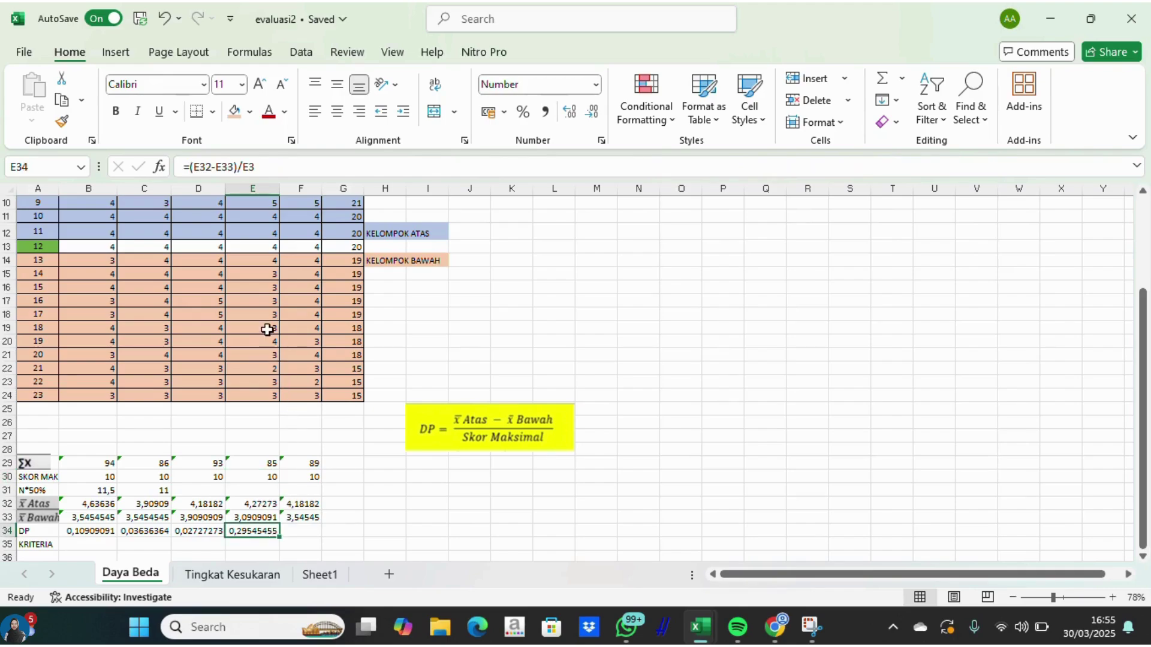
left_click(262, 166)
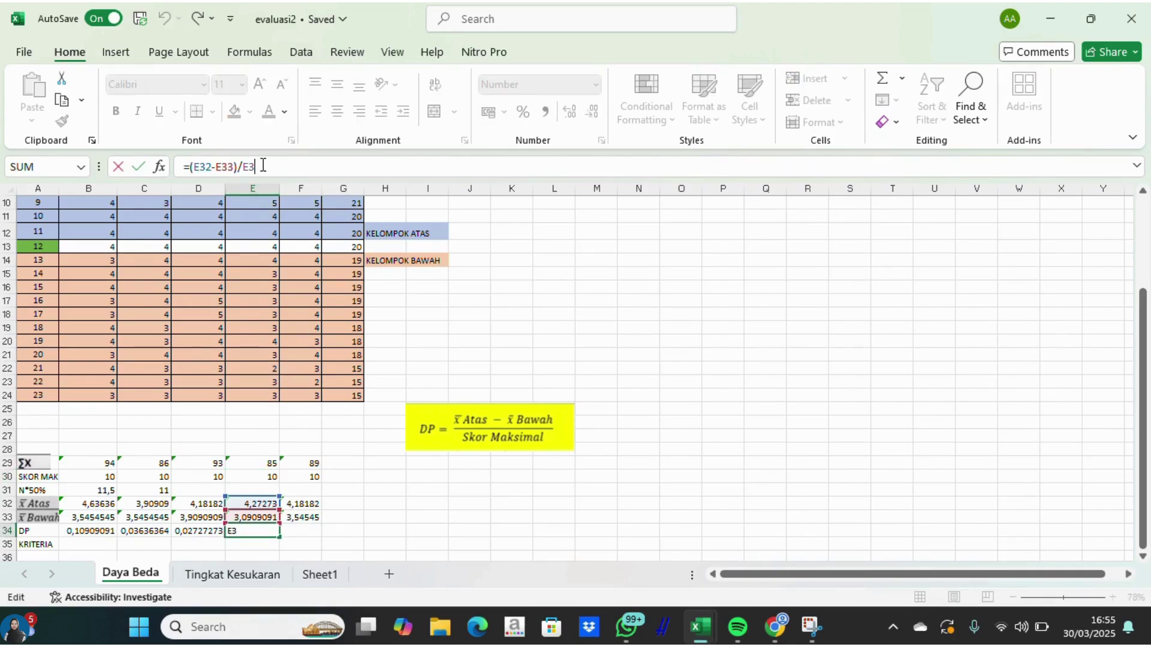
key("BackSpace")
key("BackSpace")
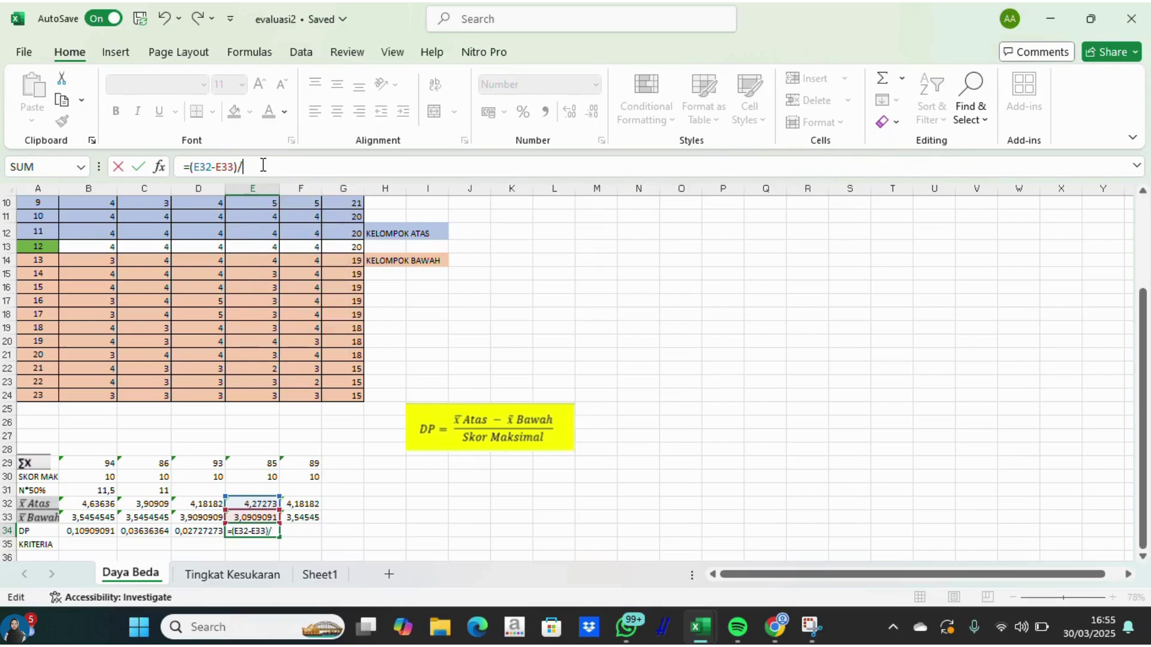
left_click(267, 476)
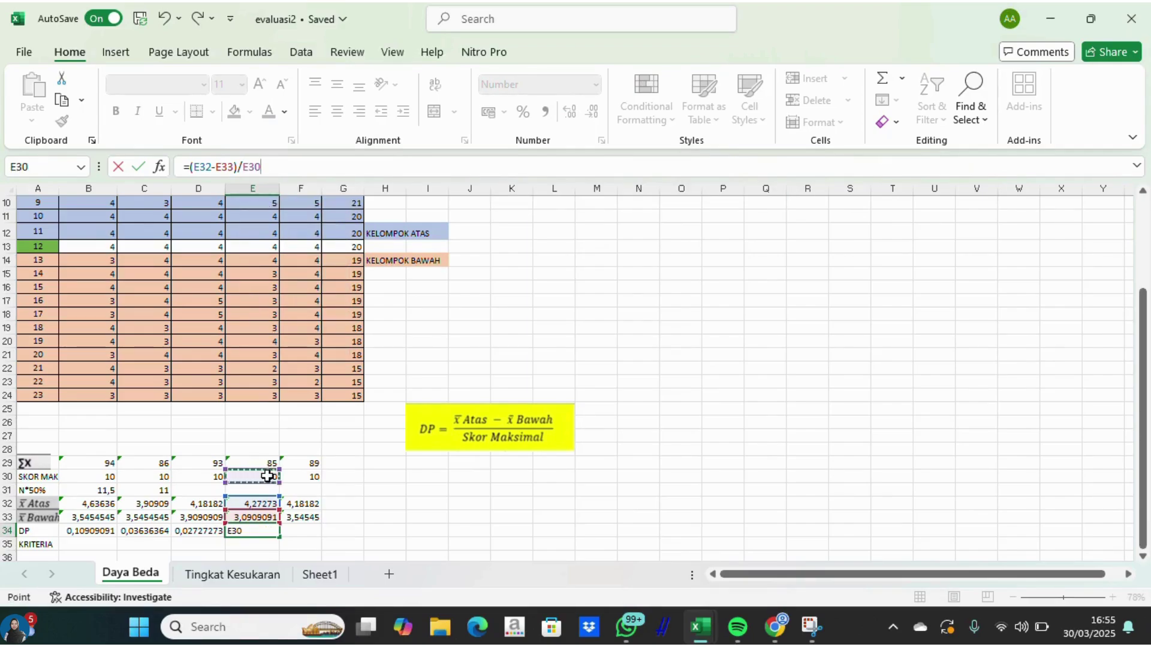
key("Return")
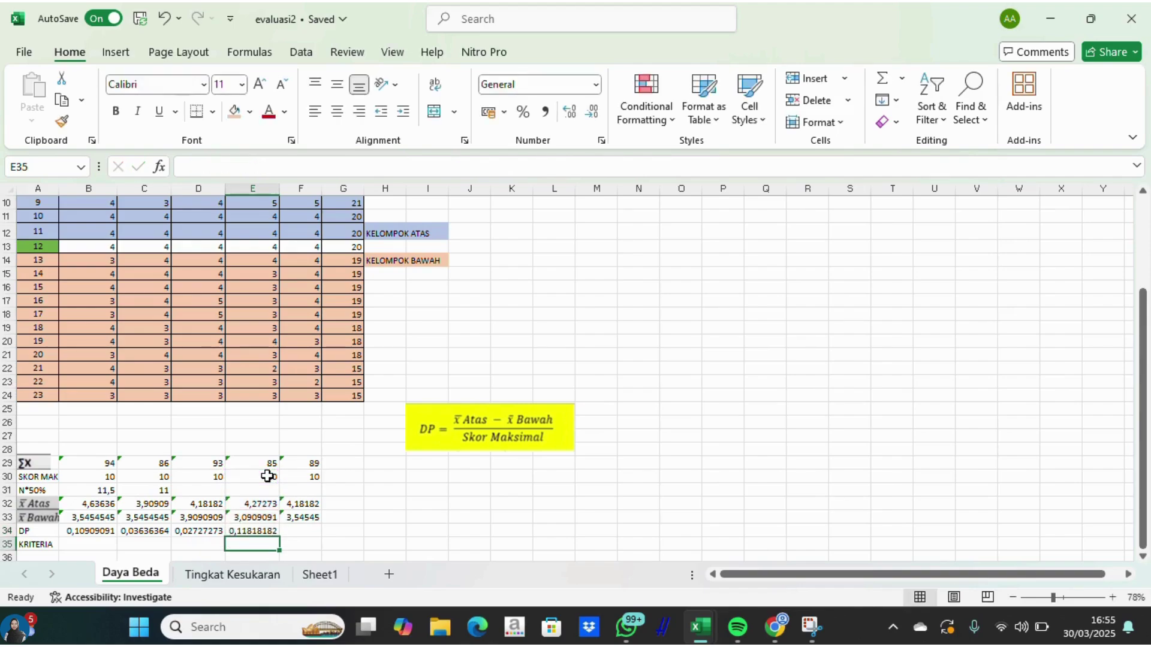
Calculate the fifth item's discriminating power in F34 with the formula =(F32-F33)/F30.
left_click(298, 533)
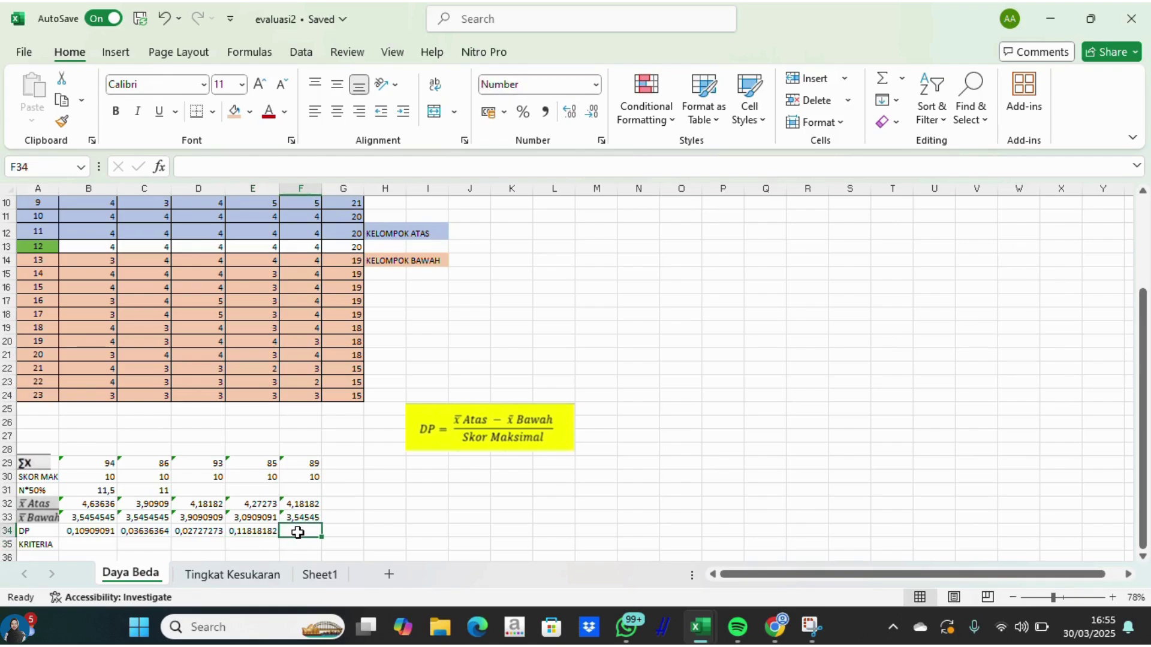
type("=(")
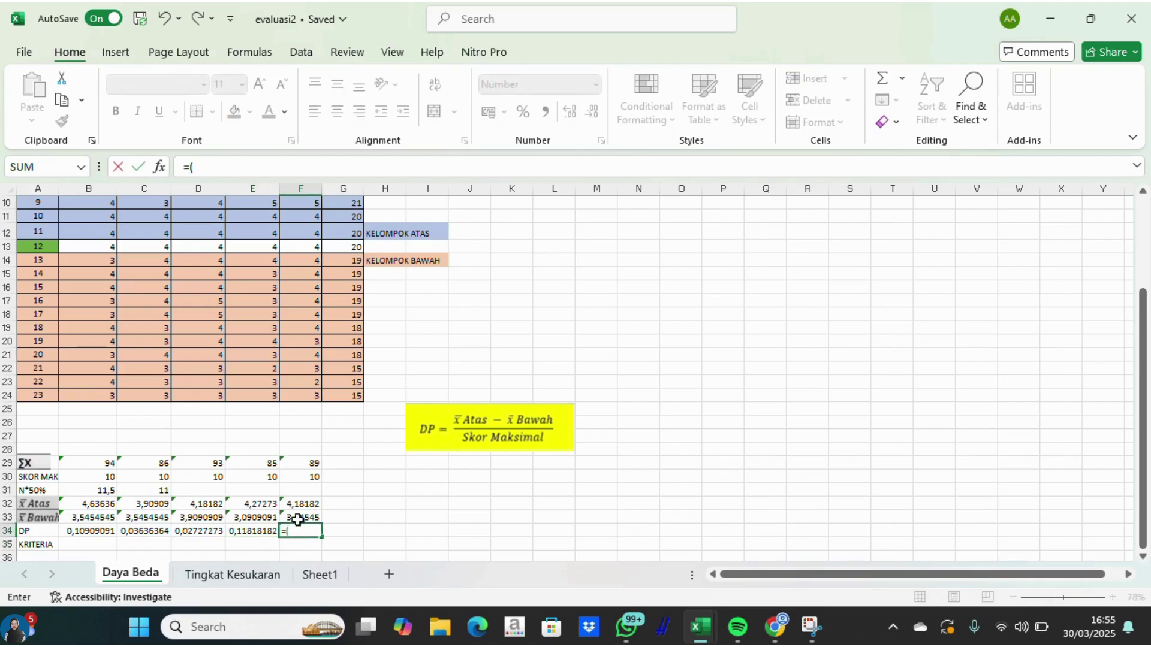
left_click(296, 505)
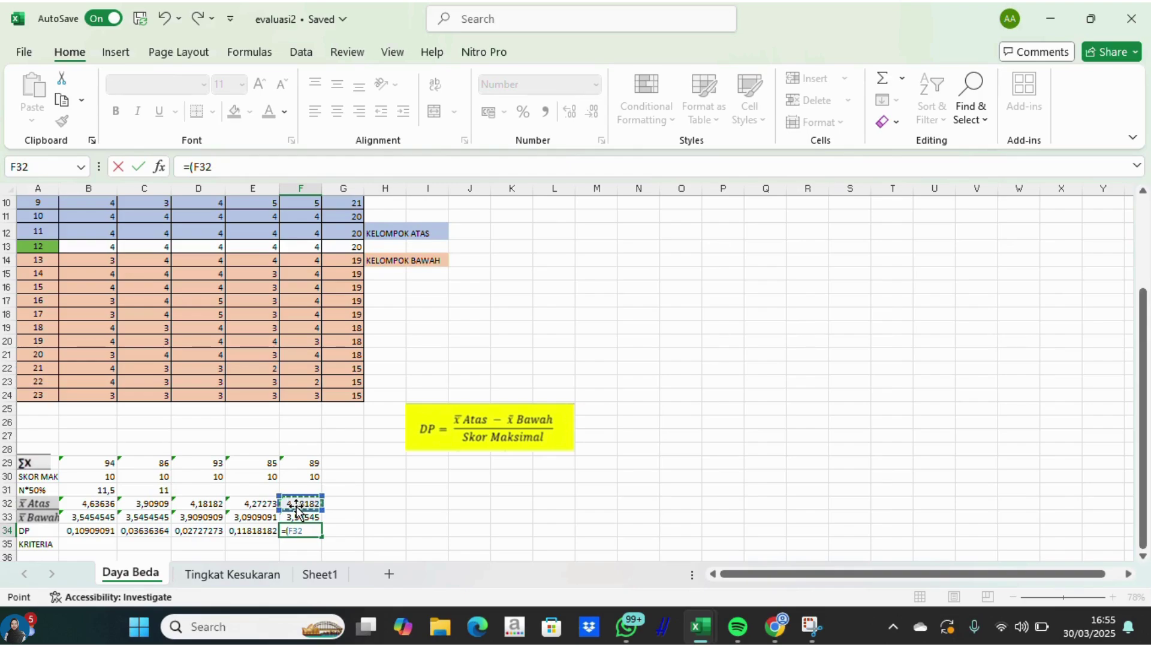
type("-")
left_click(306, 519)
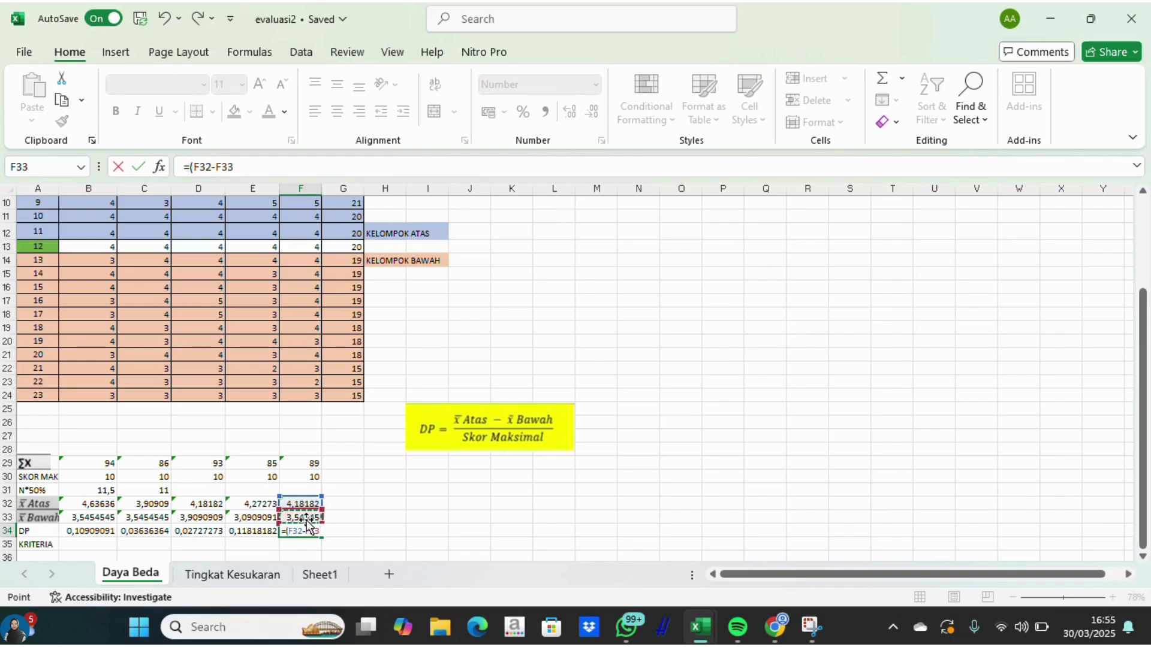
type(")/")
left_click(313, 478)
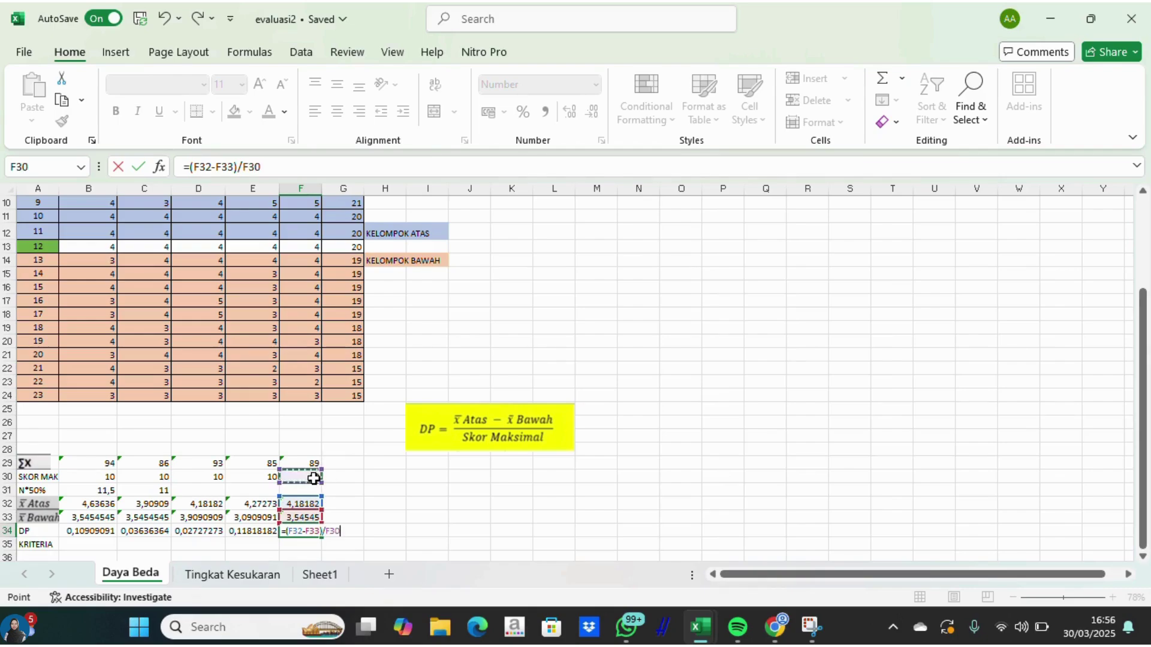
key("Return")
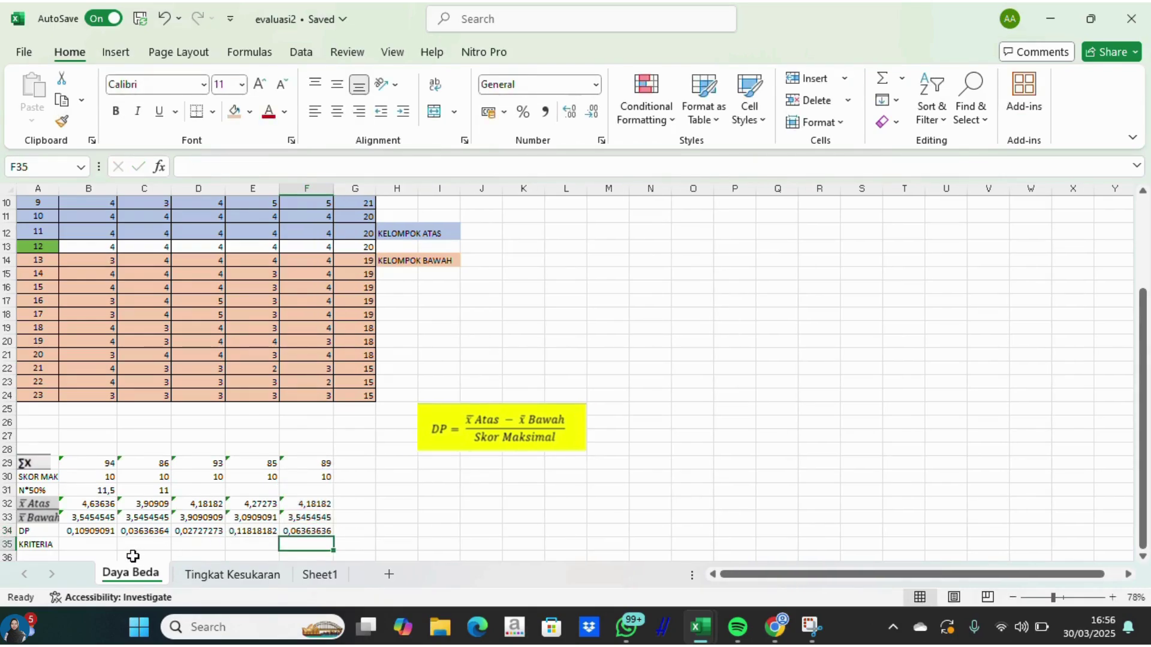
Start the first item's criterion formula in KRITERIA cell B35 with =IF(B34<0,2;"JELEK"; as its first condition.
left_click(88, 543)
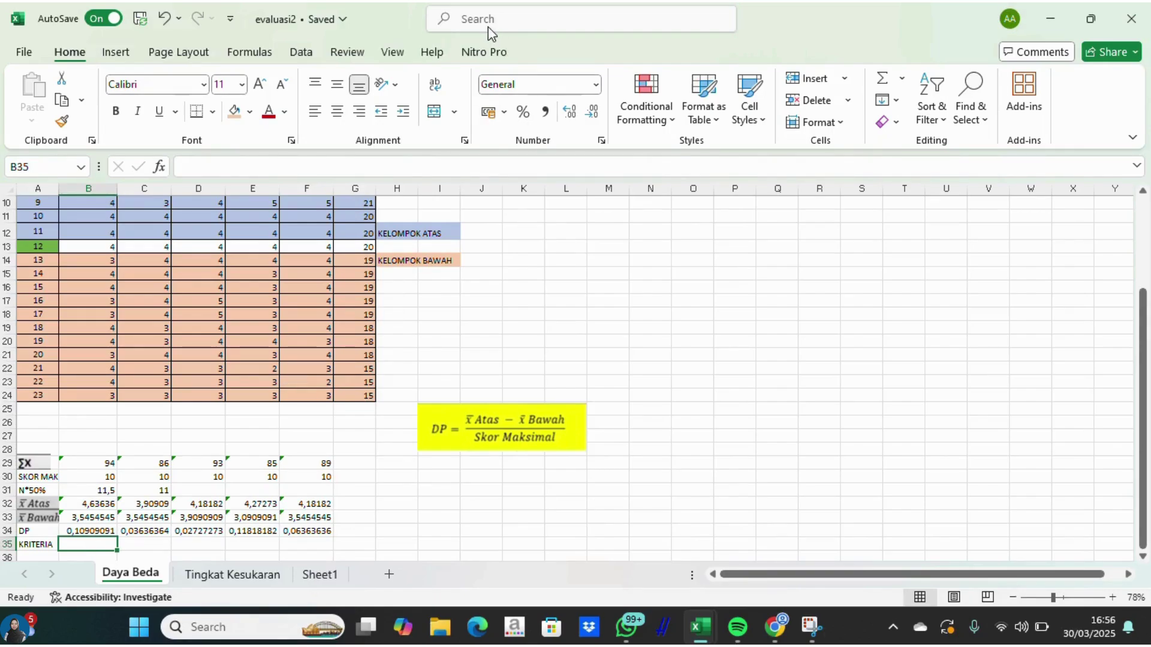
left_click(484, 25)
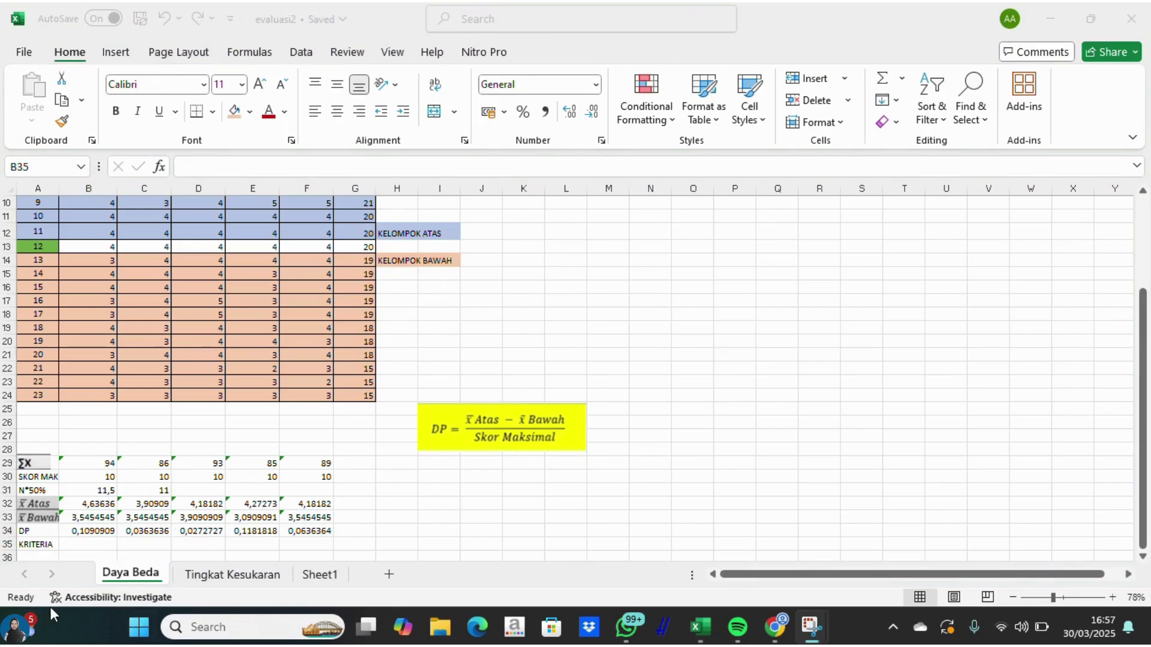
left_click(87, 543)
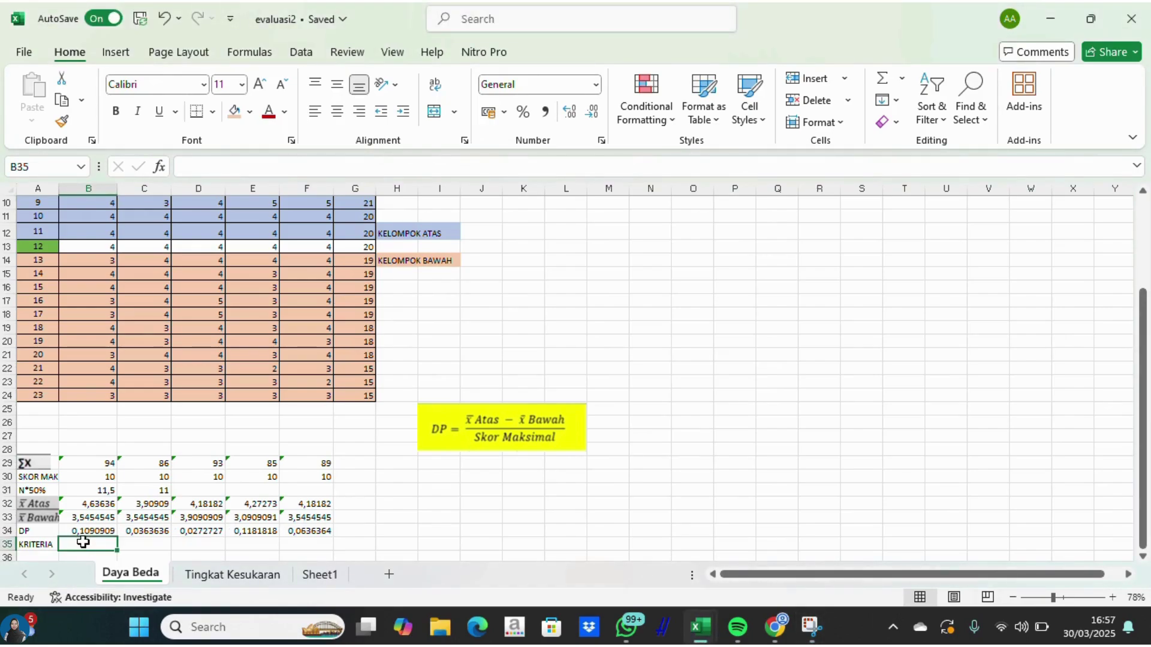
double_click(83, 543)
type("=IF")
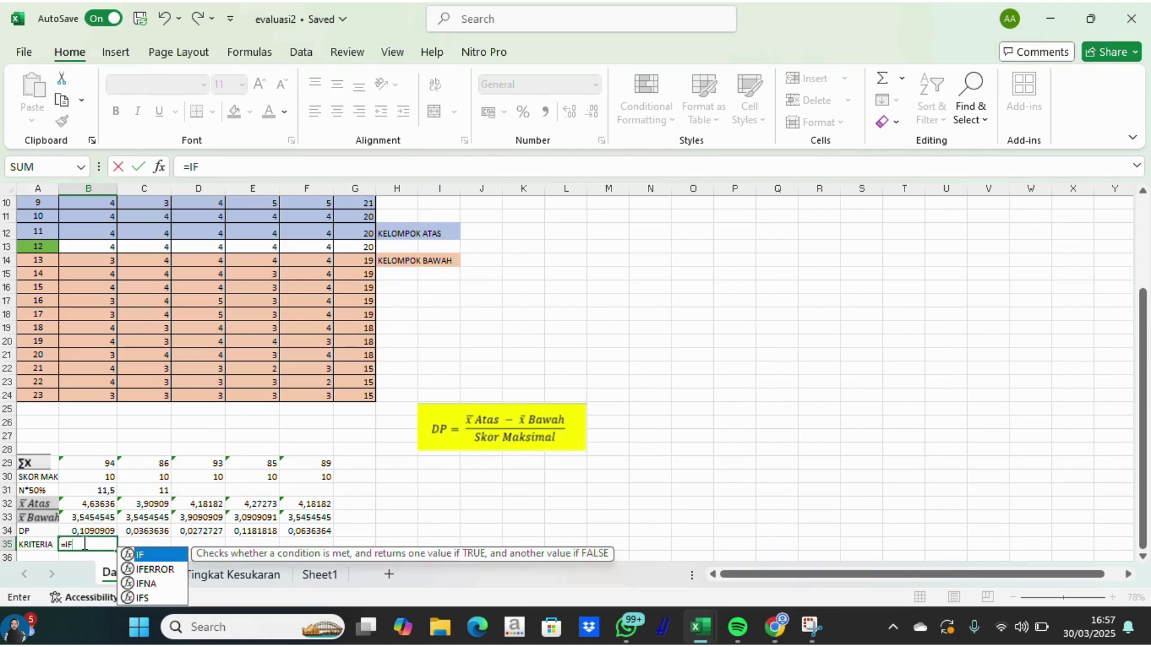
double_click(147, 554)
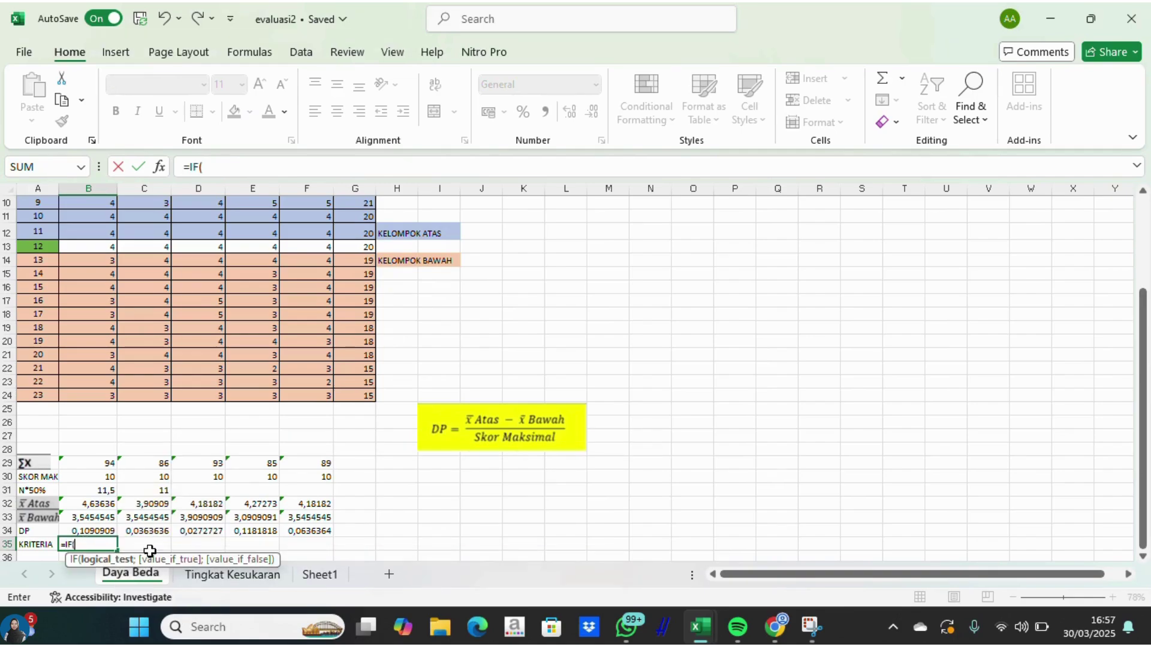
left_click(213, 168)
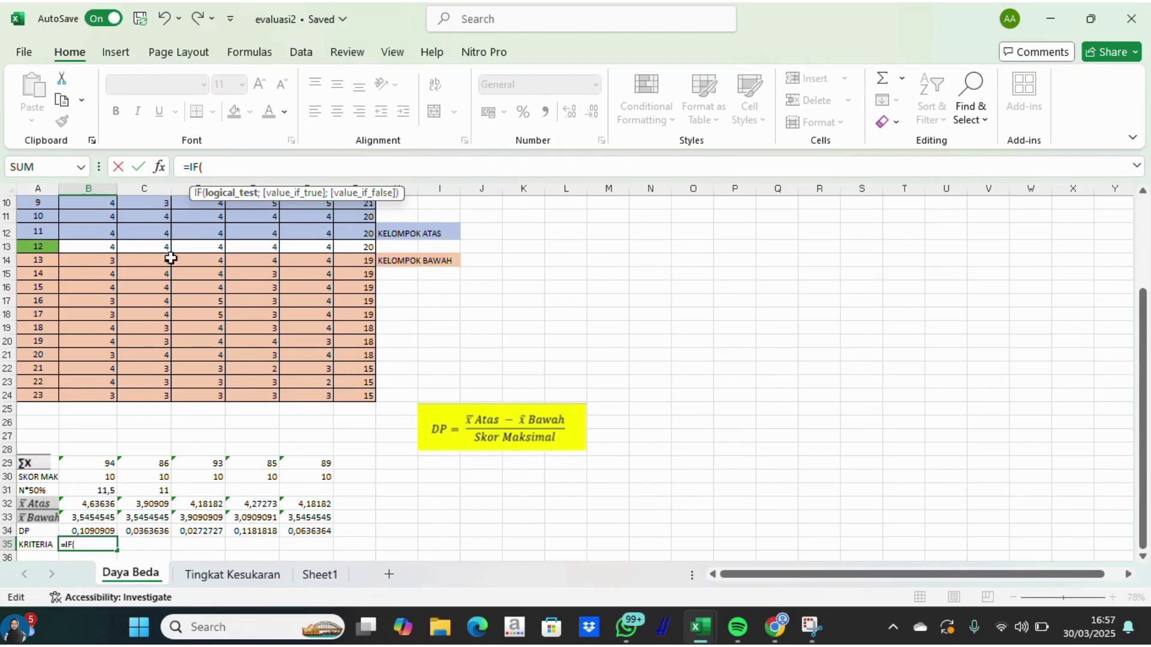
left_click(75, 531)
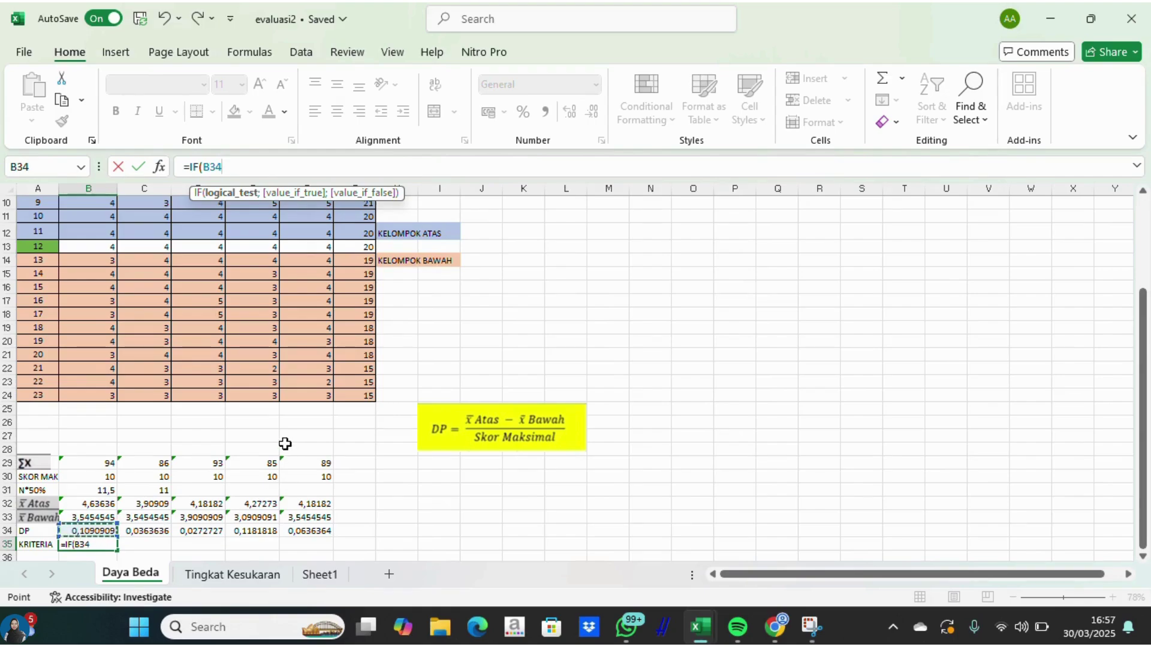
type("<0,2;")
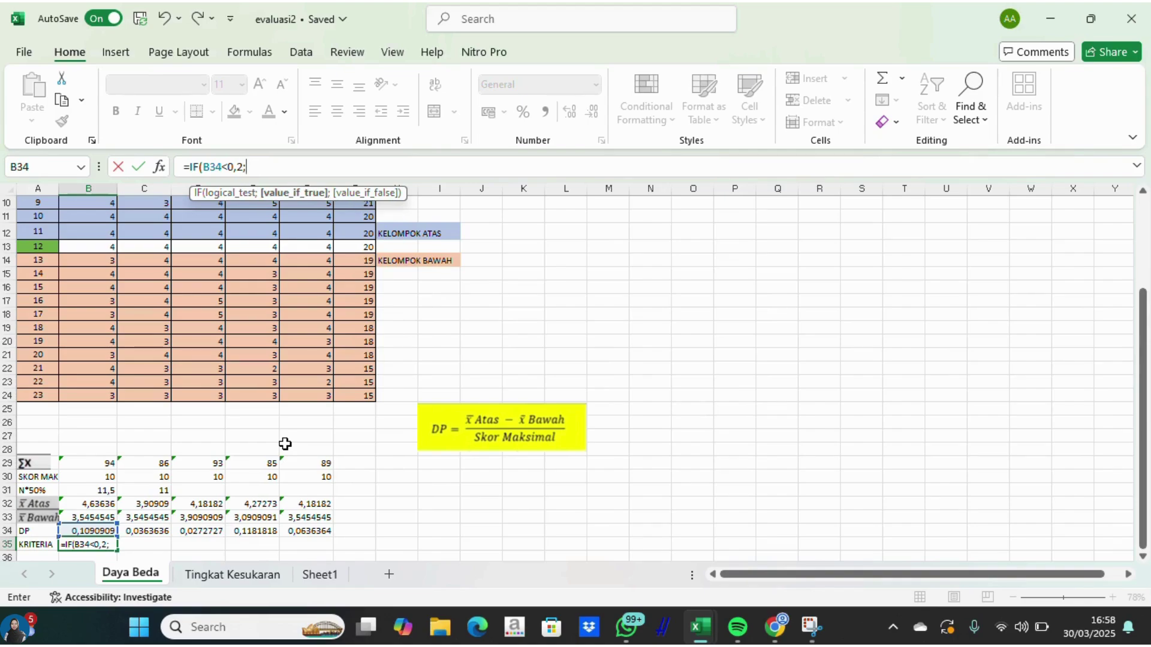
type("\"JELEK\";")
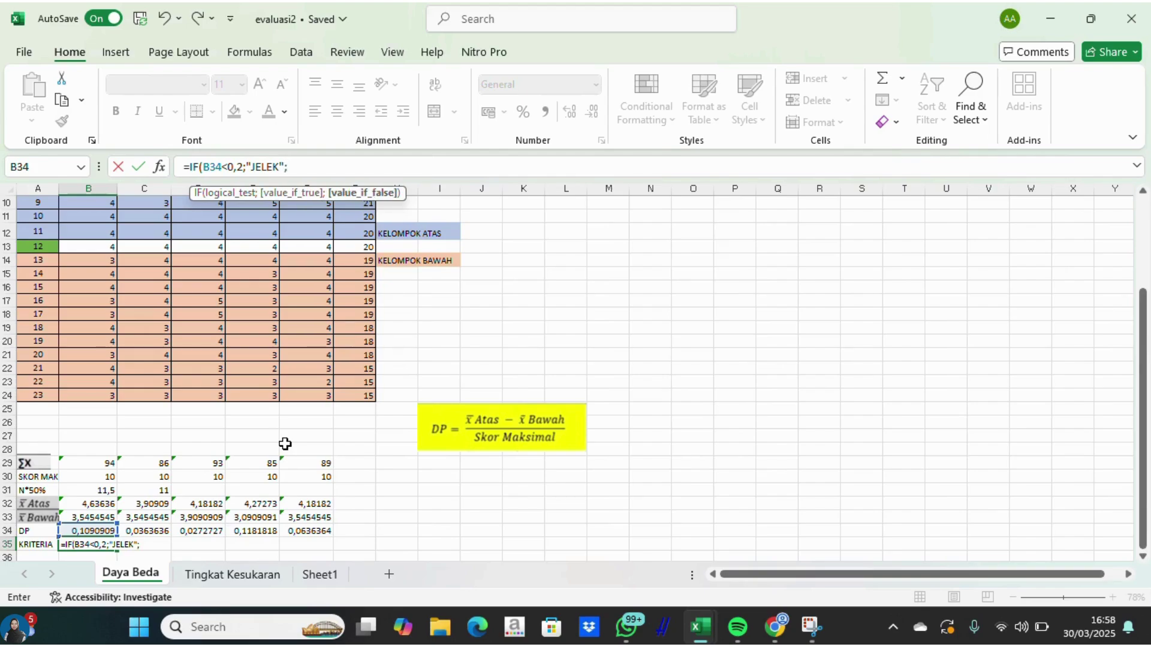
Add the second nested condition IF(B34<=0,4"SEDANG"; to the first item's criterion formula in B35.
type("IF")
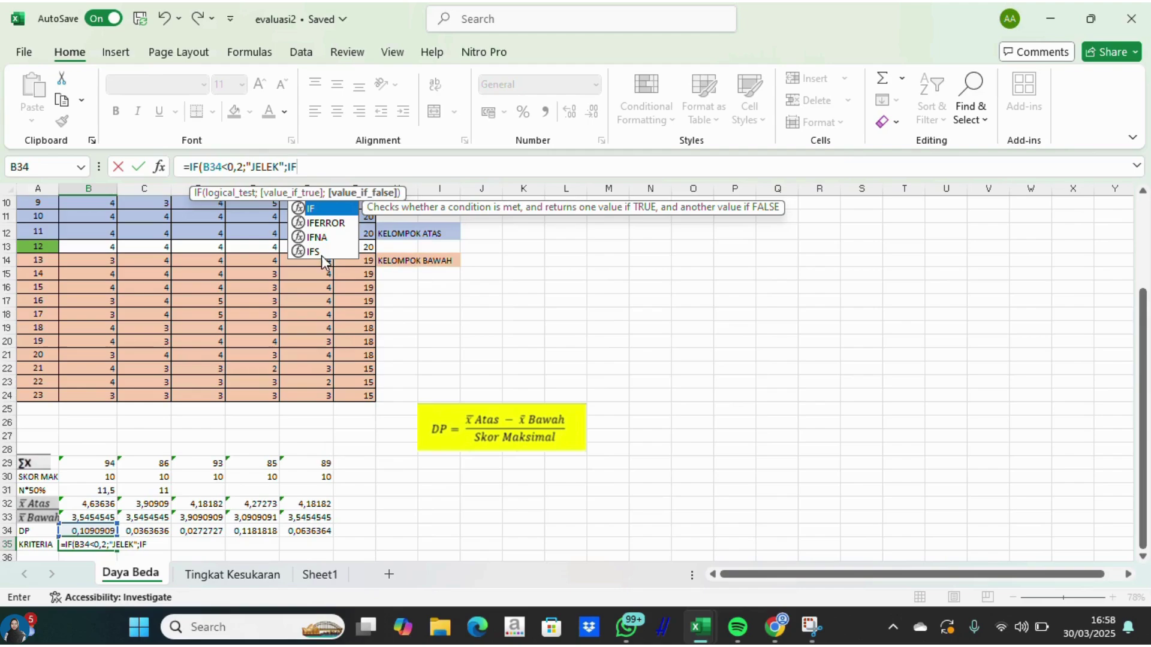
double_click(333, 210)
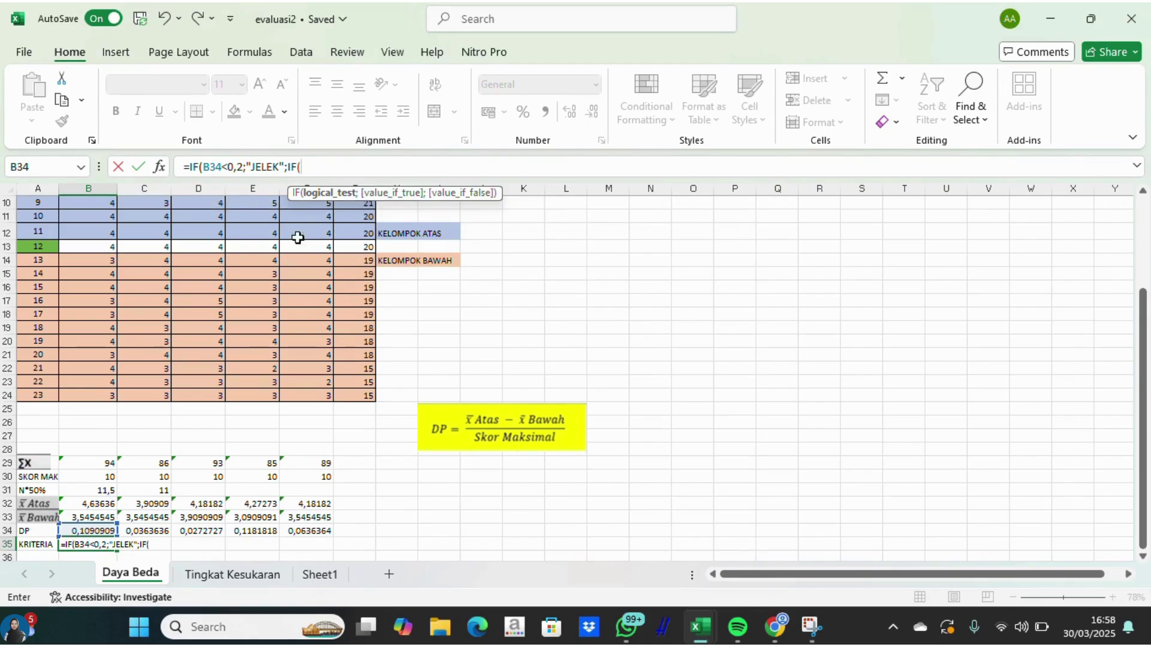
left_click(107, 530)
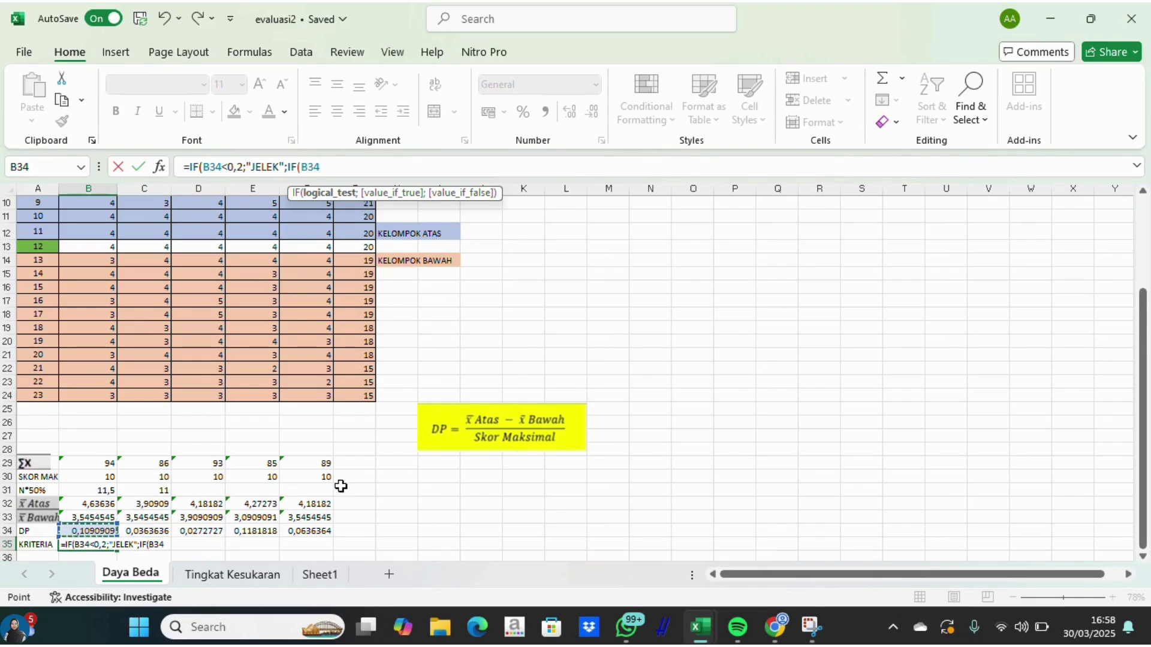
type("<=")
type("0")
type(",4")
type("\"")
type("\"")
type("SED")
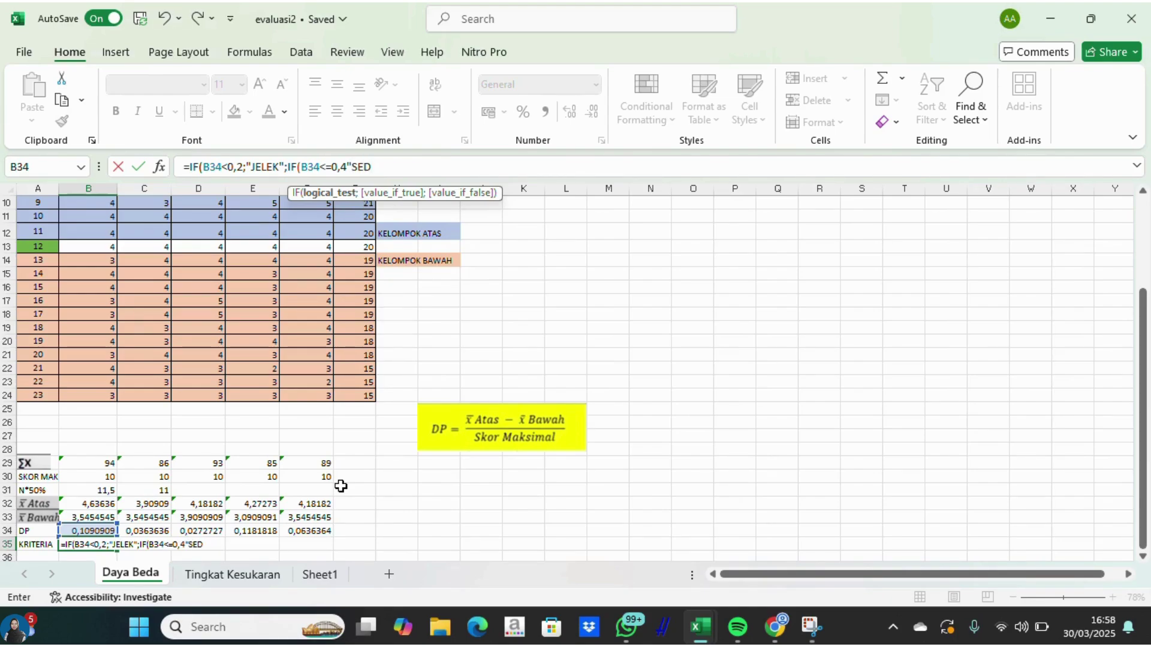
type("ANG\";")
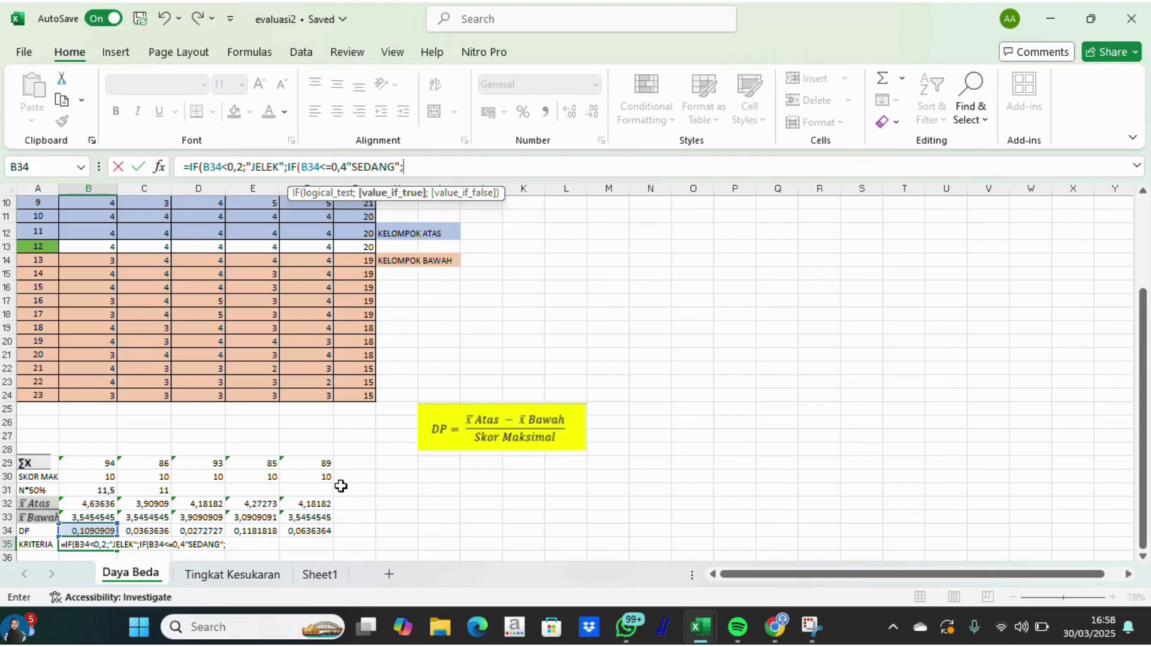
Add the third nested condition IF(B34<1;"BAIK") to the first item's criterion formula in B35.
type("IG")
key("BackSpace")
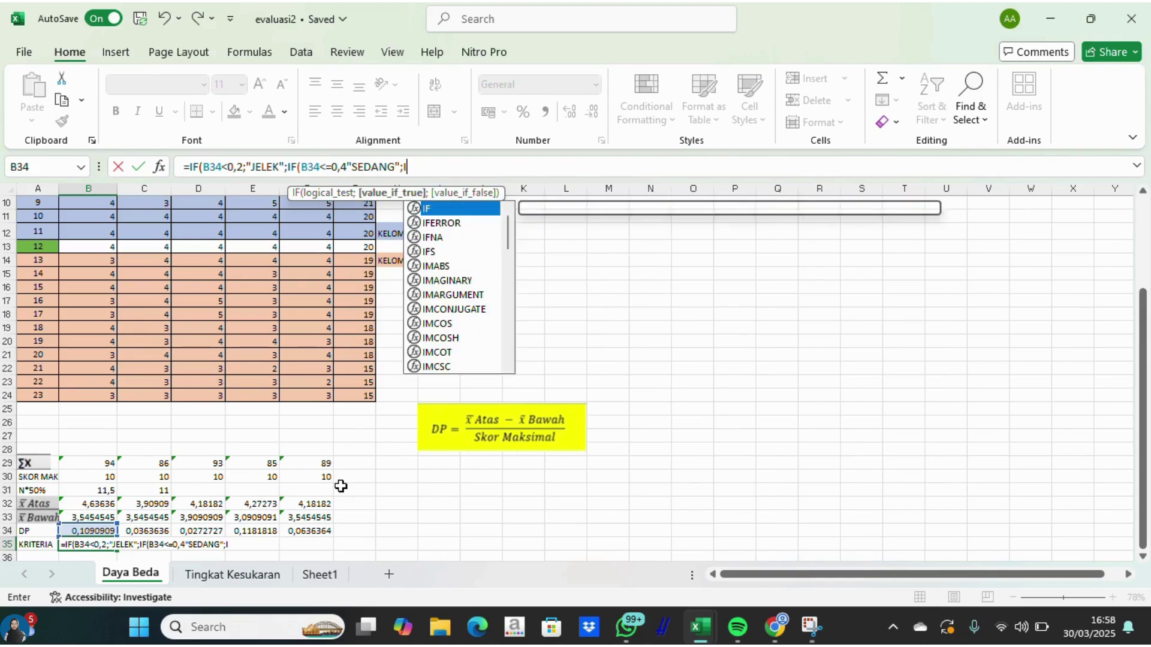
type("G")
key("BackSpace")
type("F")
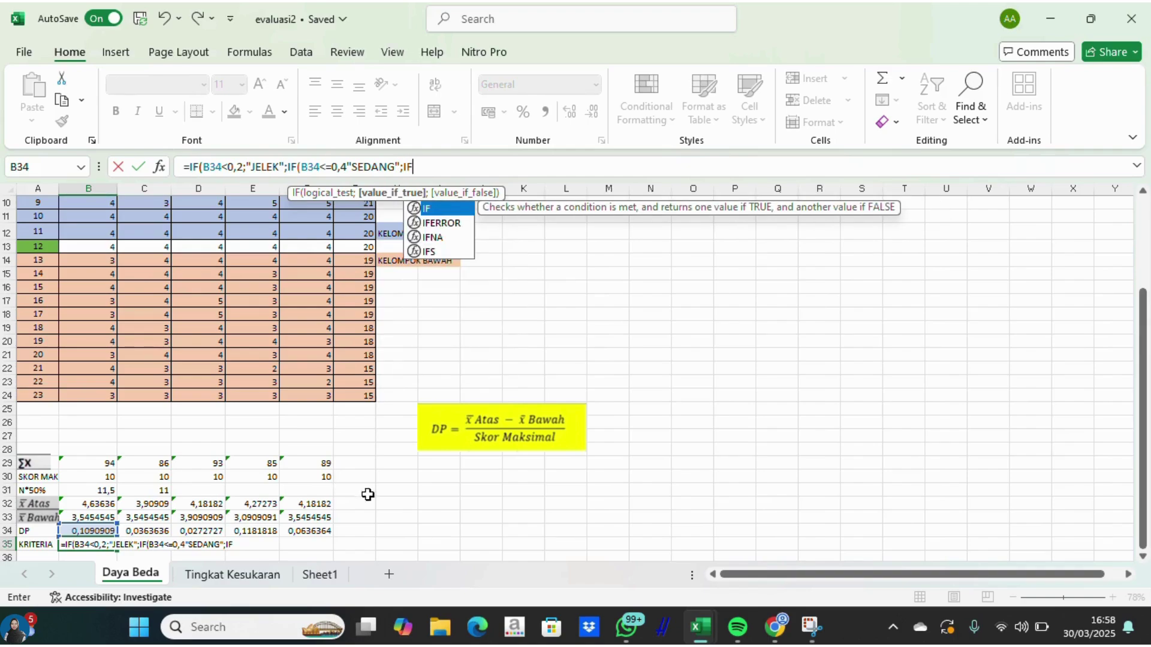
double_click(439, 208)
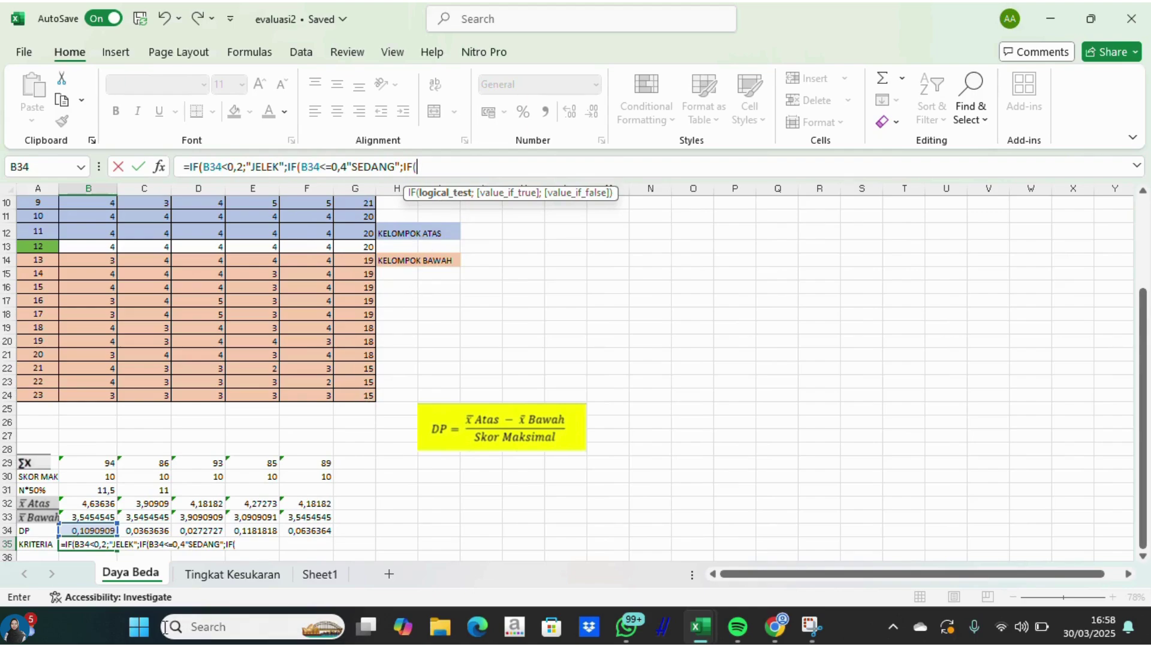
left_click(103, 529)
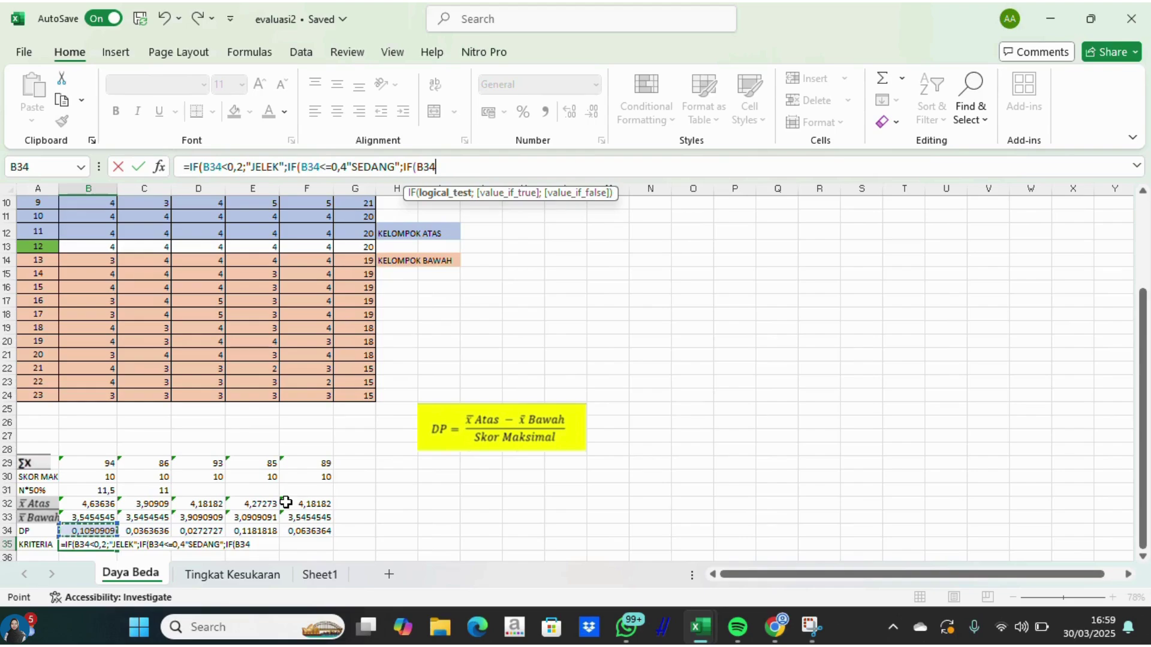
type("<1;")
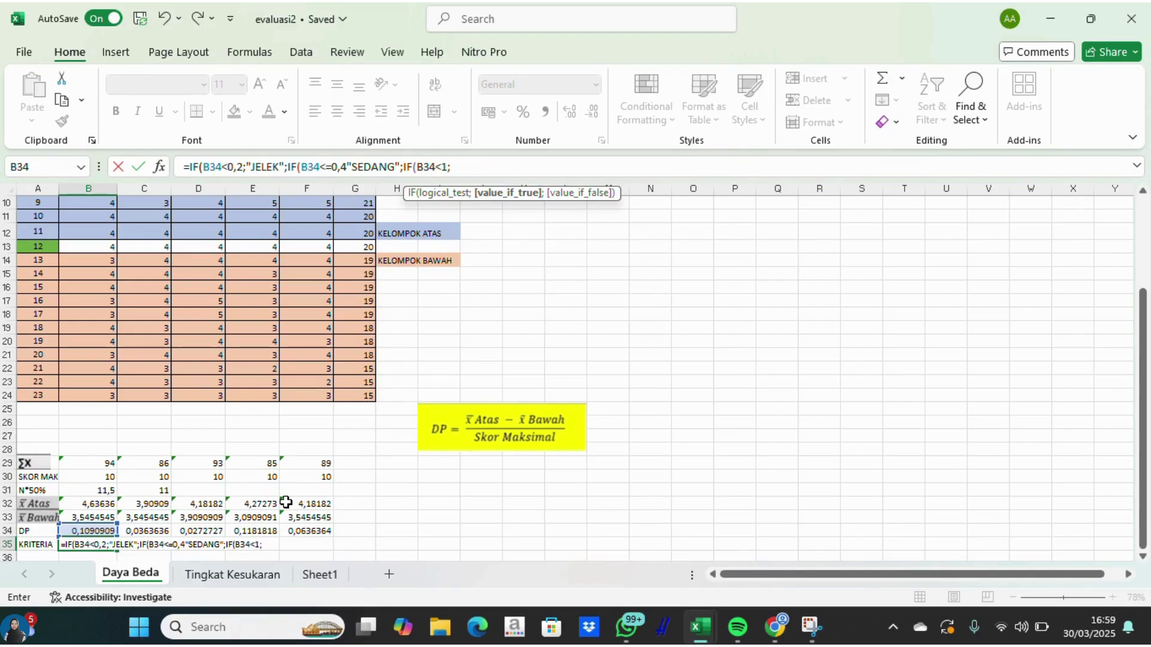
type("\"BAIK\"))0")
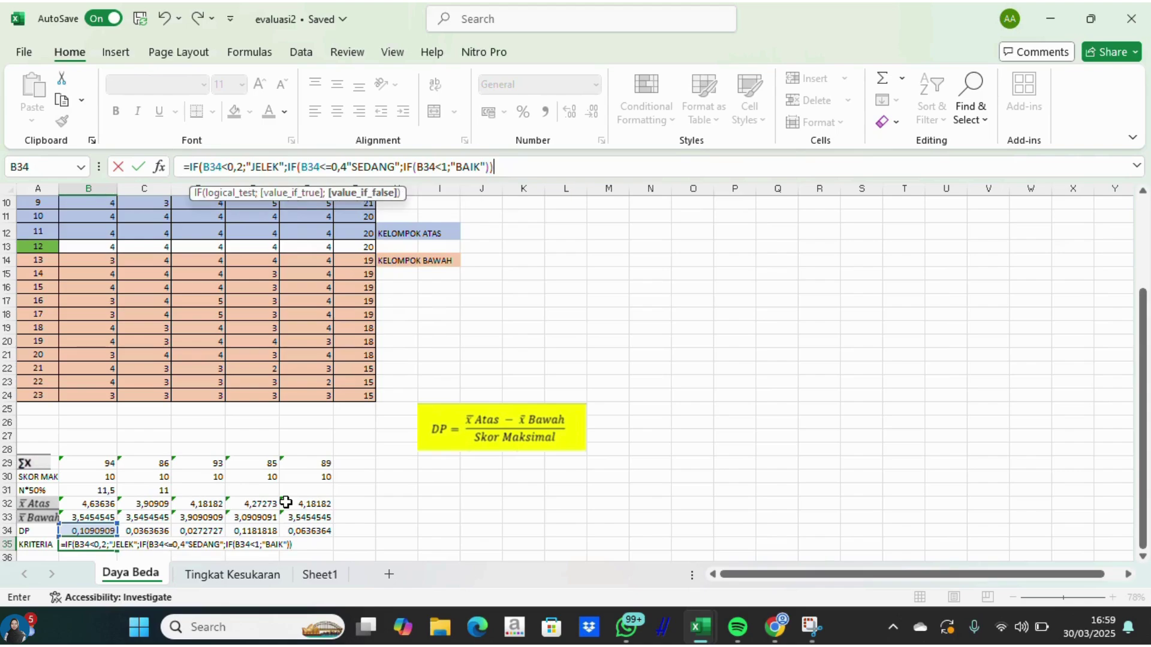
Close the nested IF formula in B35 with three closing parentheses and try to enter it.
key("BackSpace")
type(")")
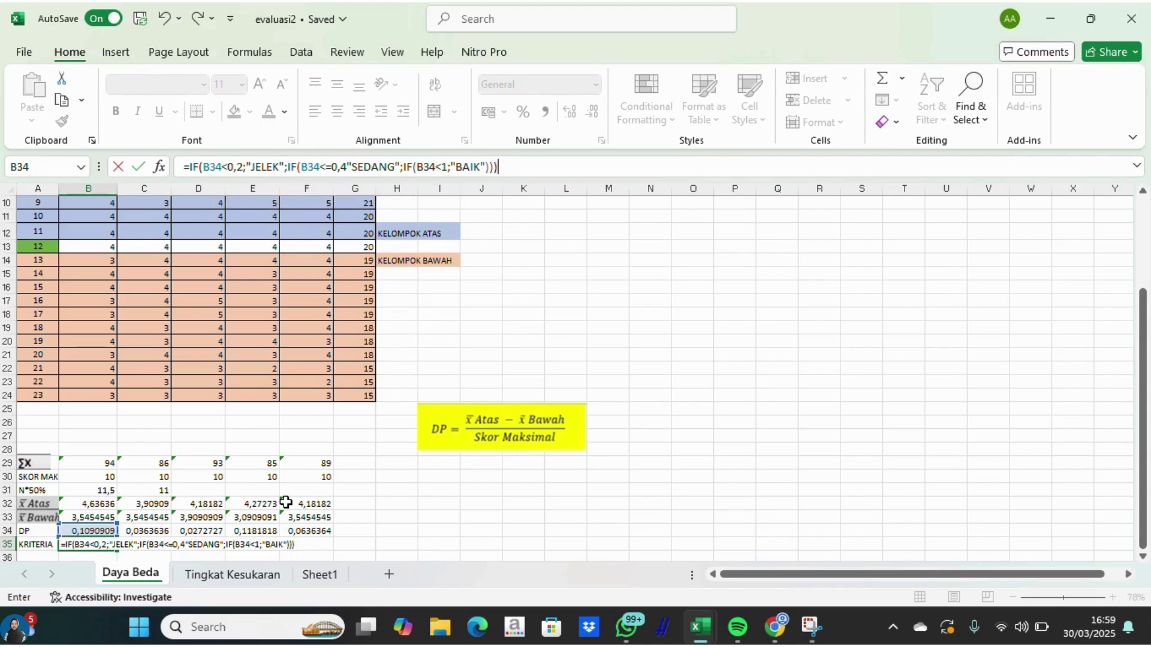
key("Return")
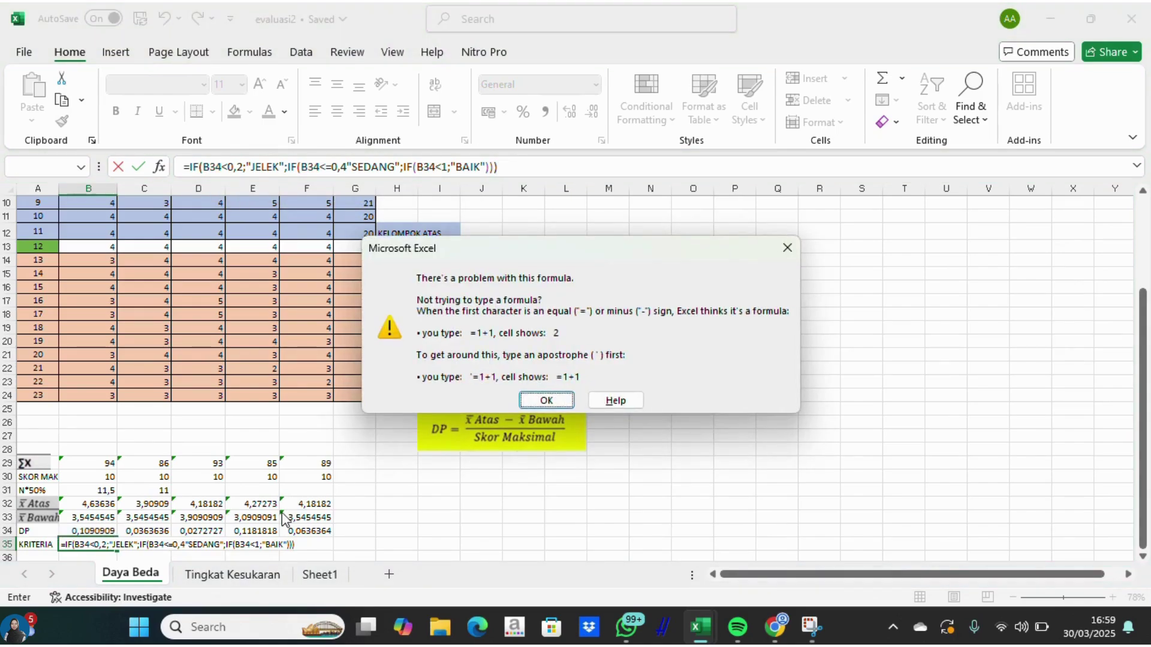
left_click(543, 403)
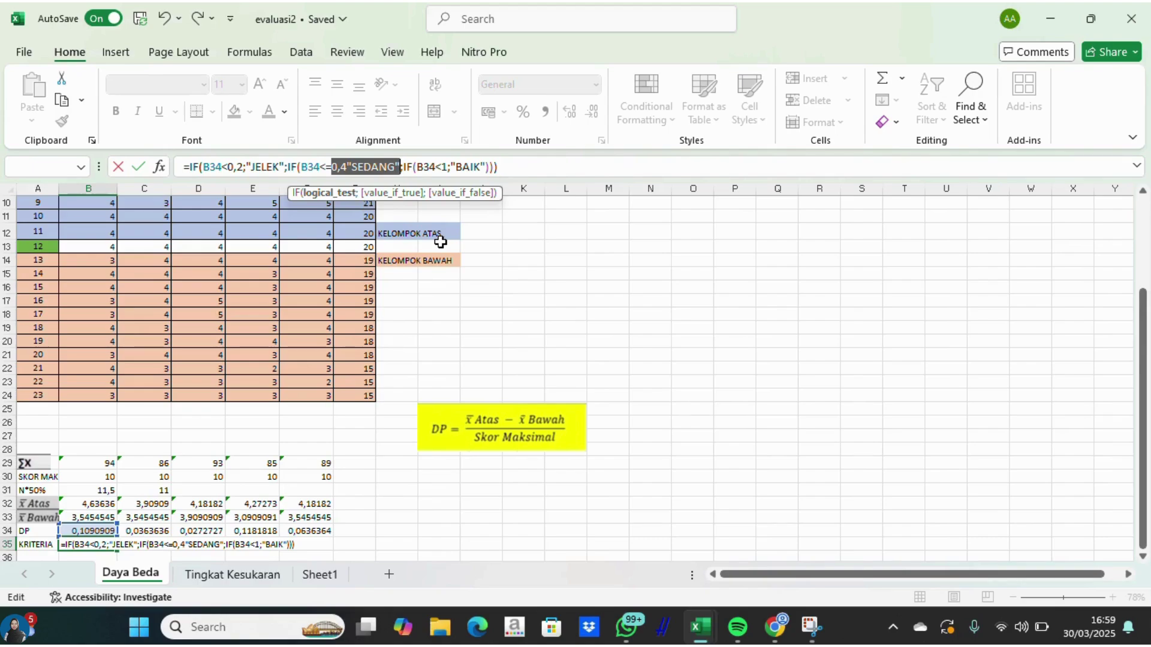
left_click(515, 172)
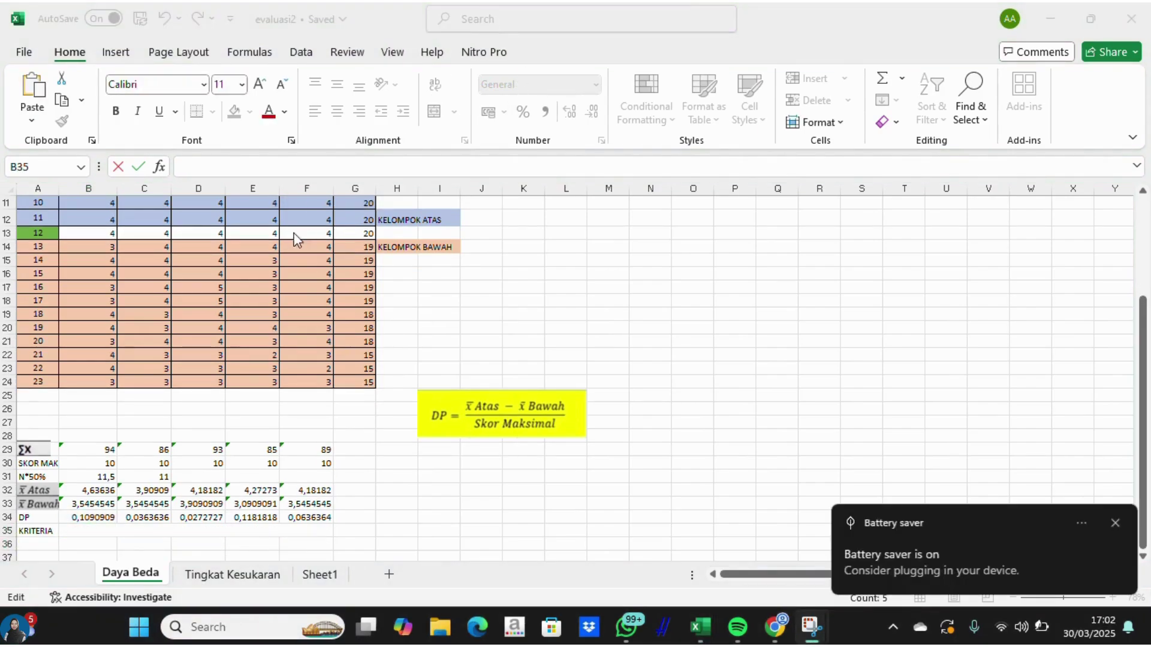
Paste the formula =IF(B34<0,2;"JELEK";IF(B34<=0,4;"SEDANG";IF(B34<1;"BAIK"))) into KRITERIA cell B35 and dismiss the battery notification.
left_click(205, 173)
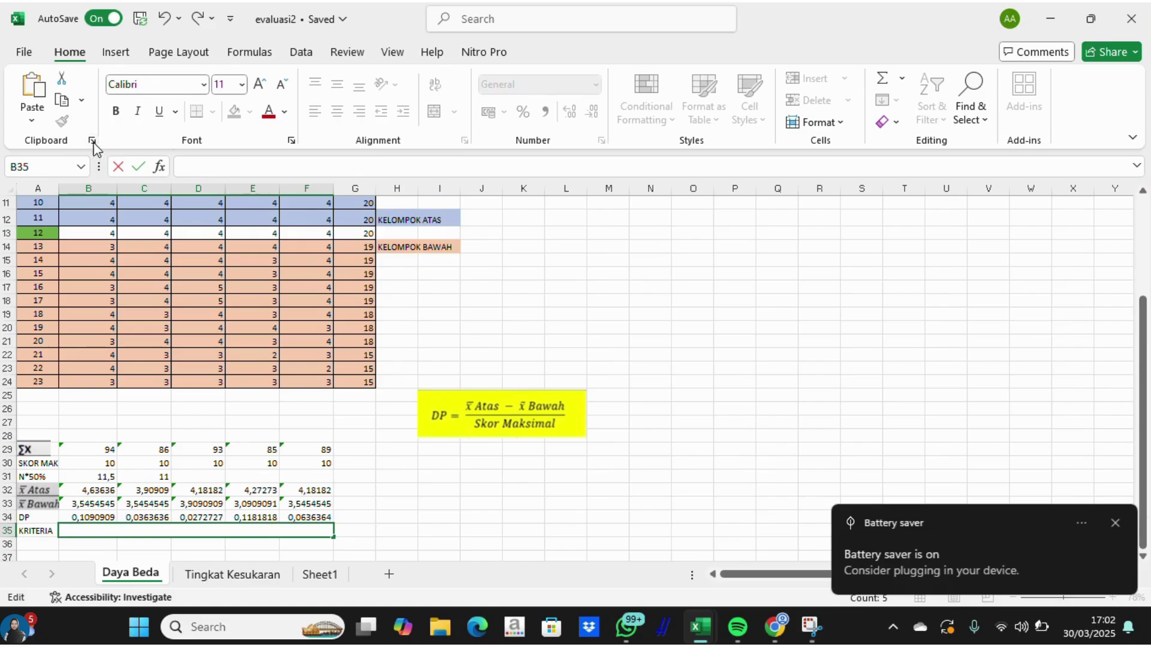
left_click(39, 106)
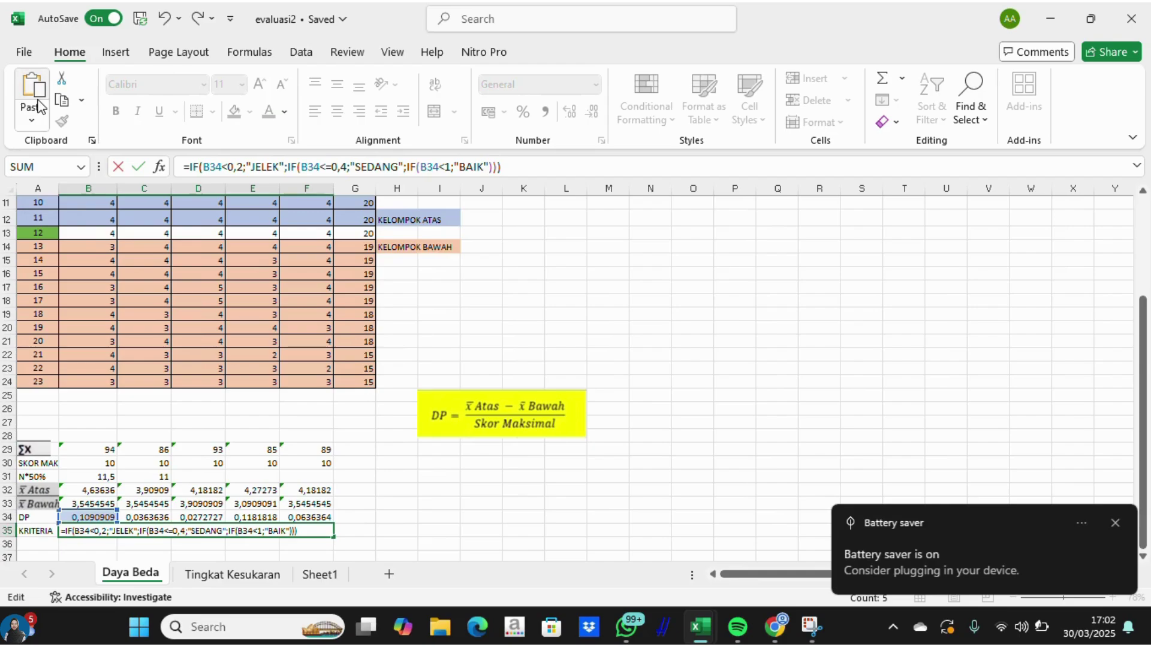
key("Return")
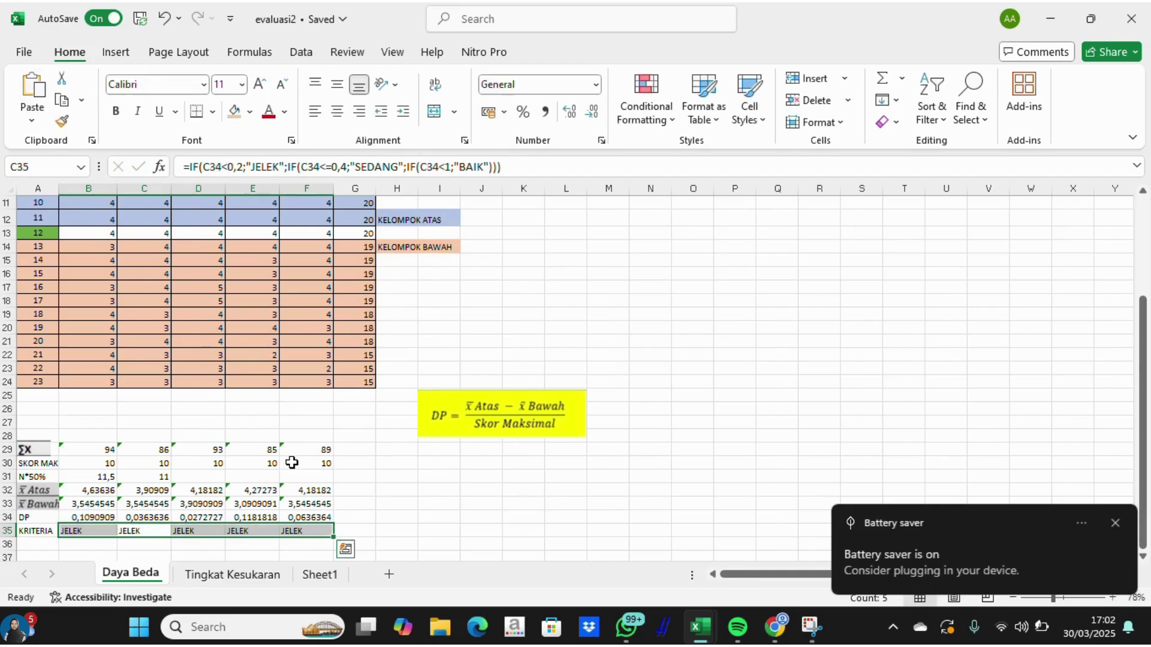
left_click(391, 530)
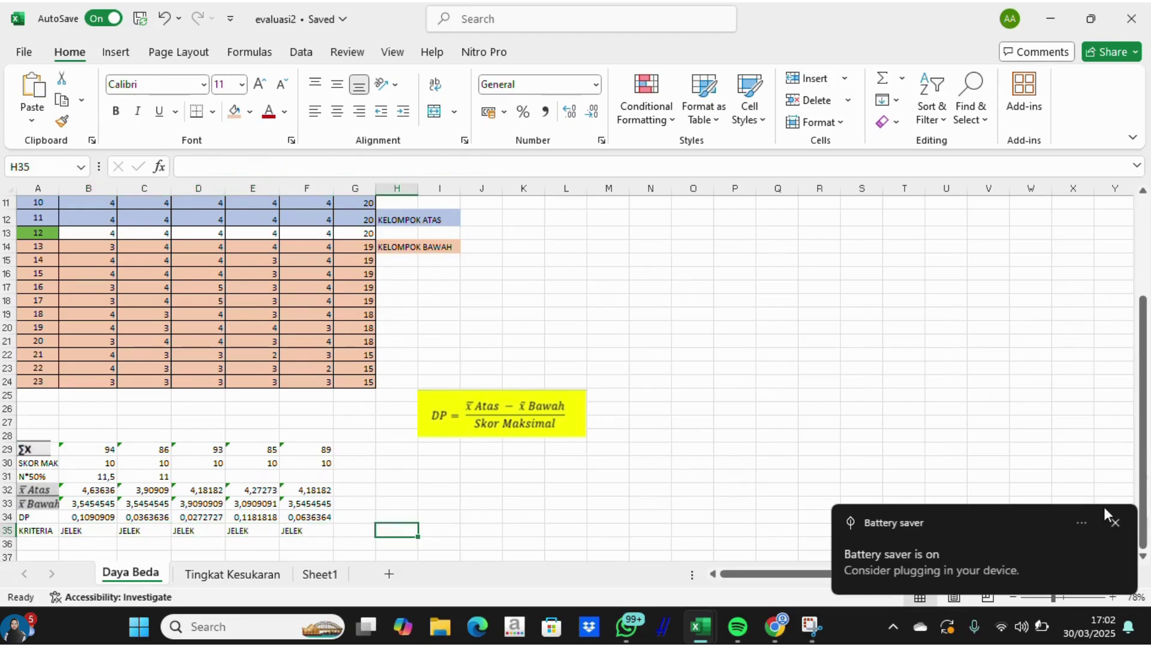
left_click(1121, 525)
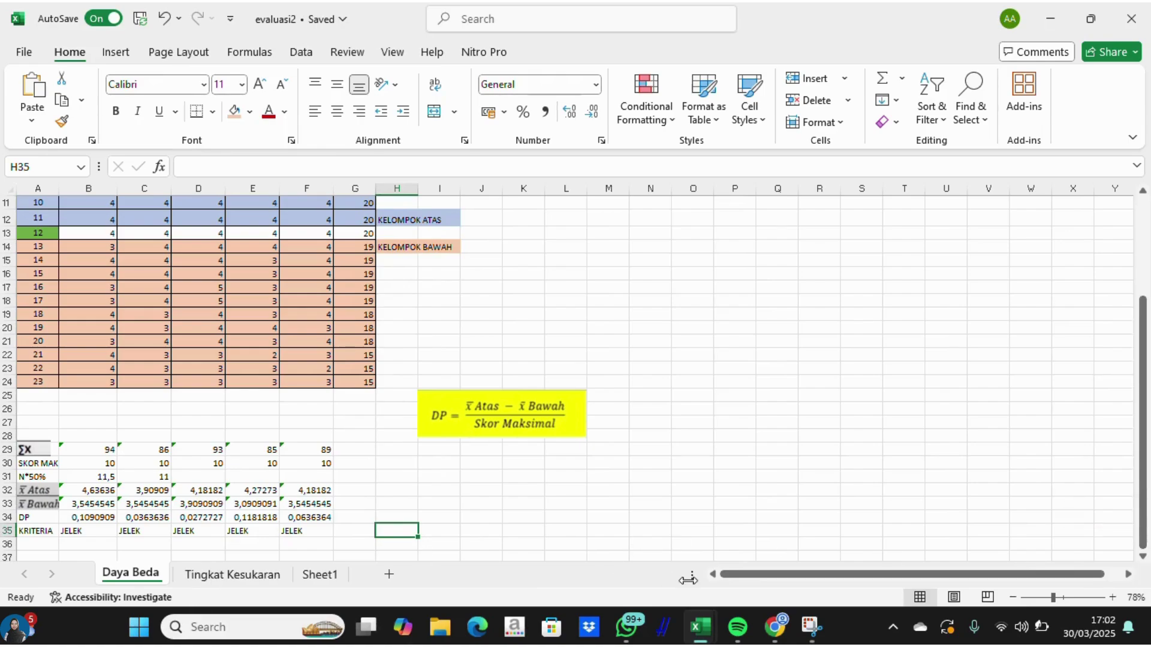
Open the Tingkat Kesukaran sheet and examine its difficulty formulas, criteria table and calculation row labels.
mouse_move(1141, 491)
left_mouse_down()
mouse_move(1141, 473)
mouse_move(1141, 491)
left_mouse_up()
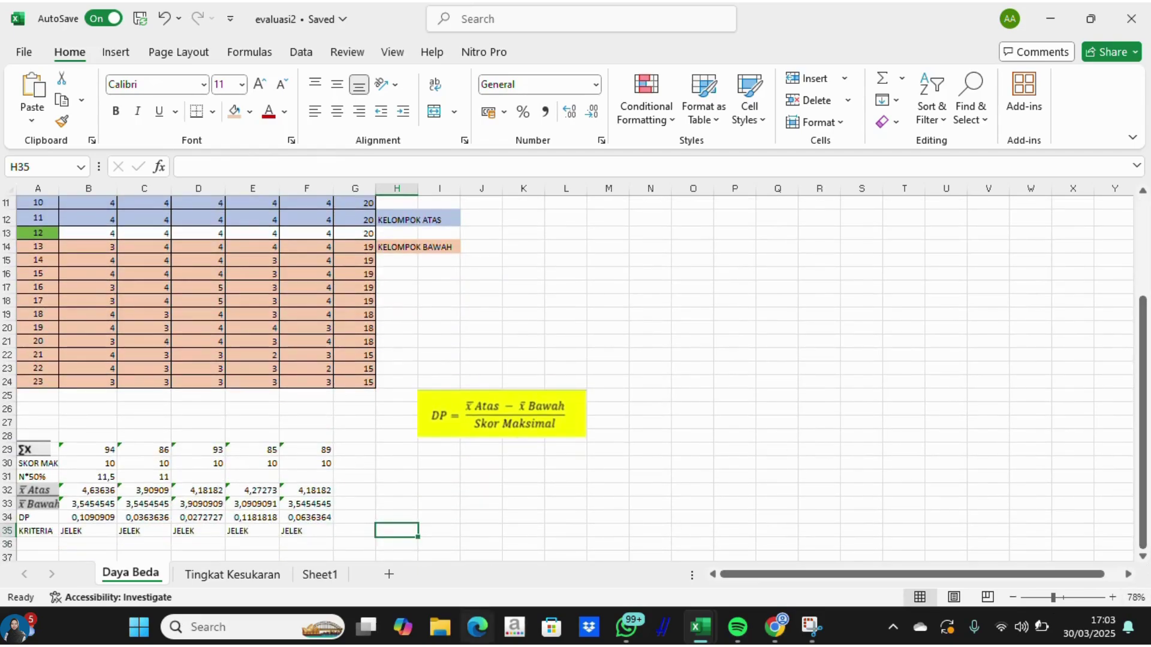
left_click(232, 578)
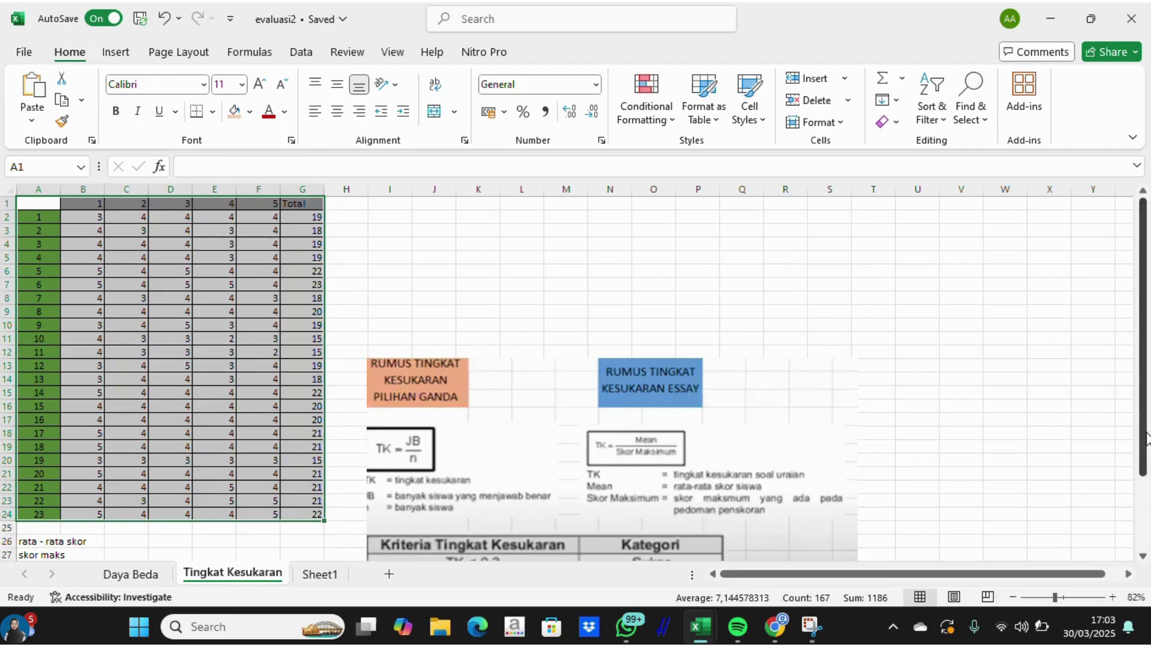
left_click_drag(1146, 440, 1139, 531)
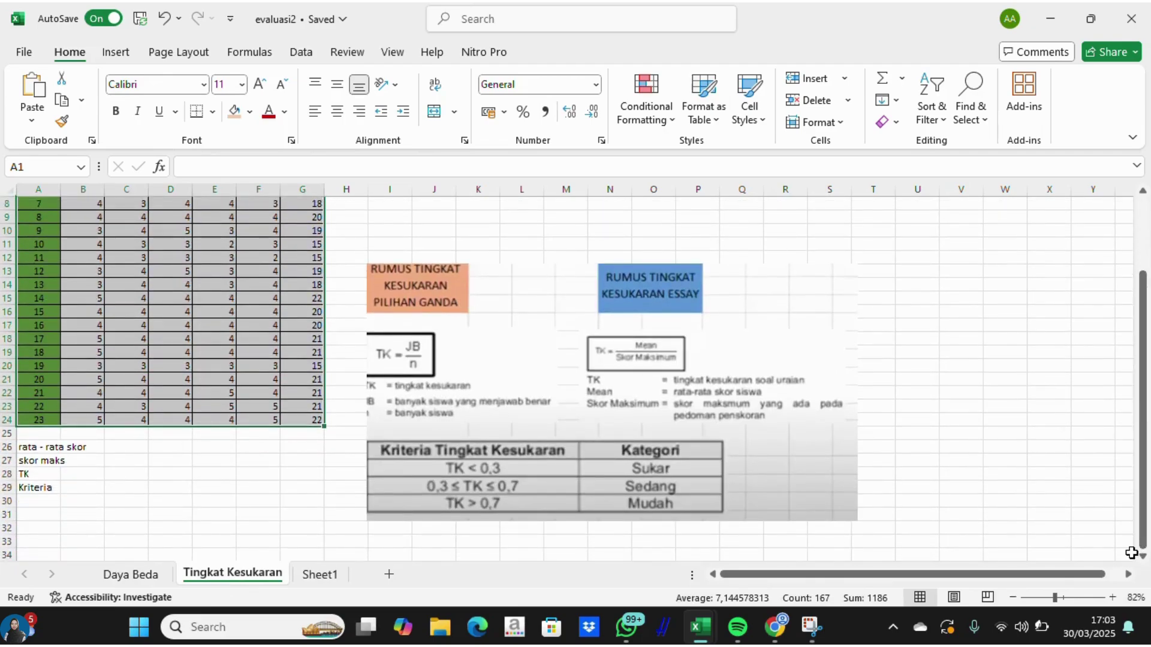
left_click(131, 576)
left_click(74, 531)
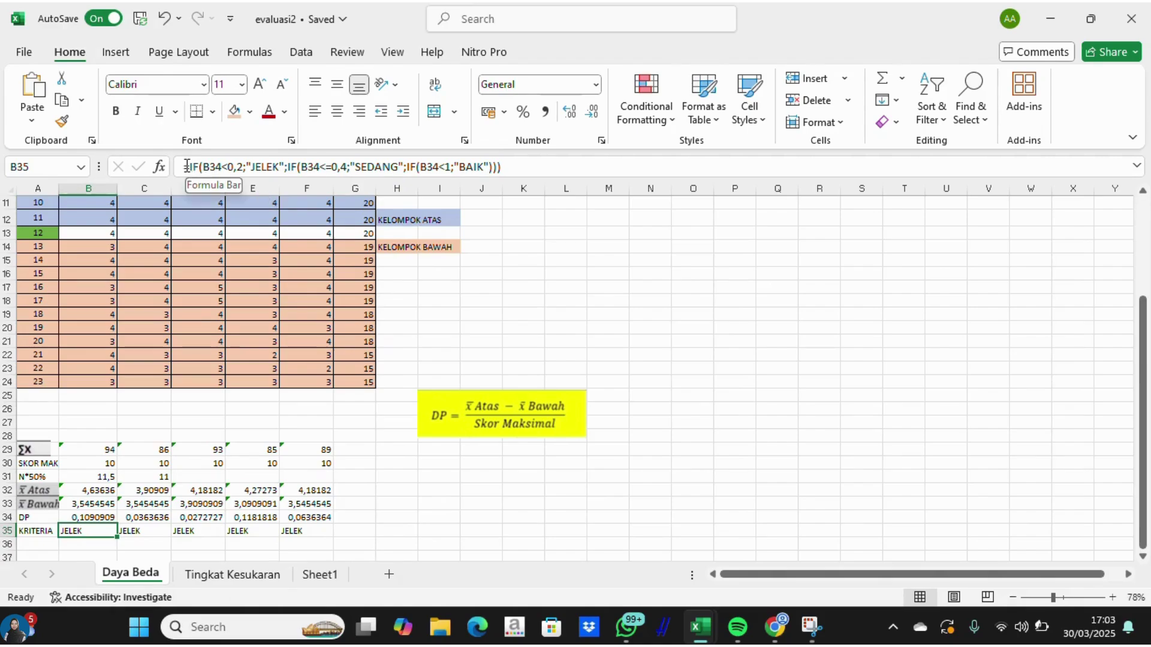
left_click_drag(184, 168, 546, 179)
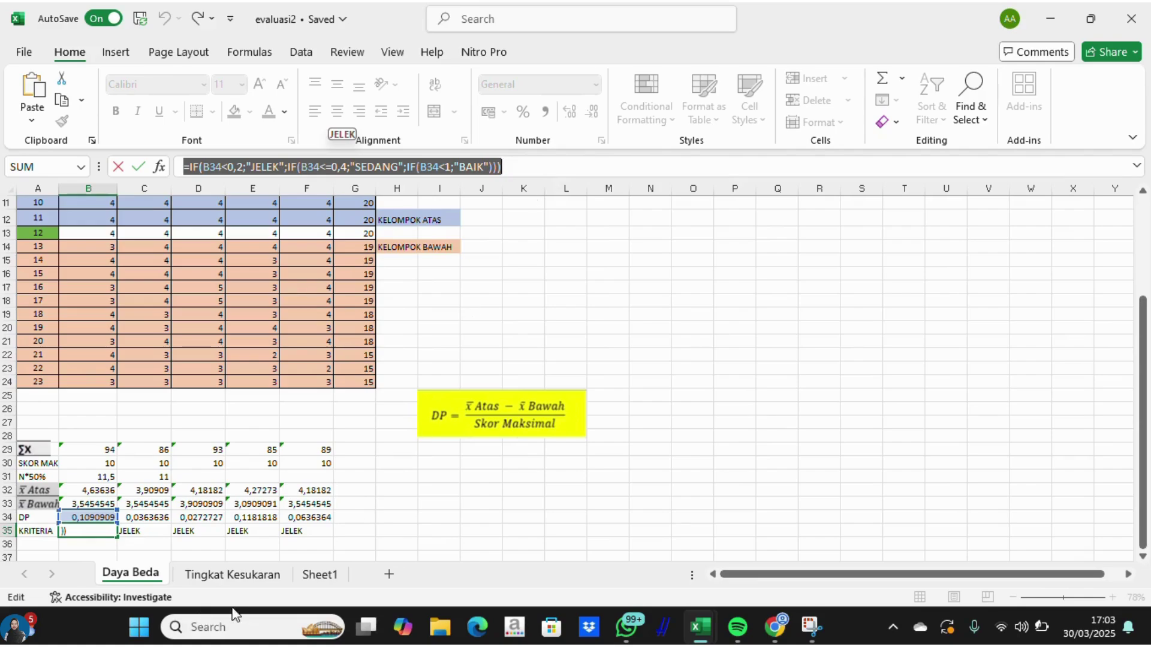
left_click(249, 577)
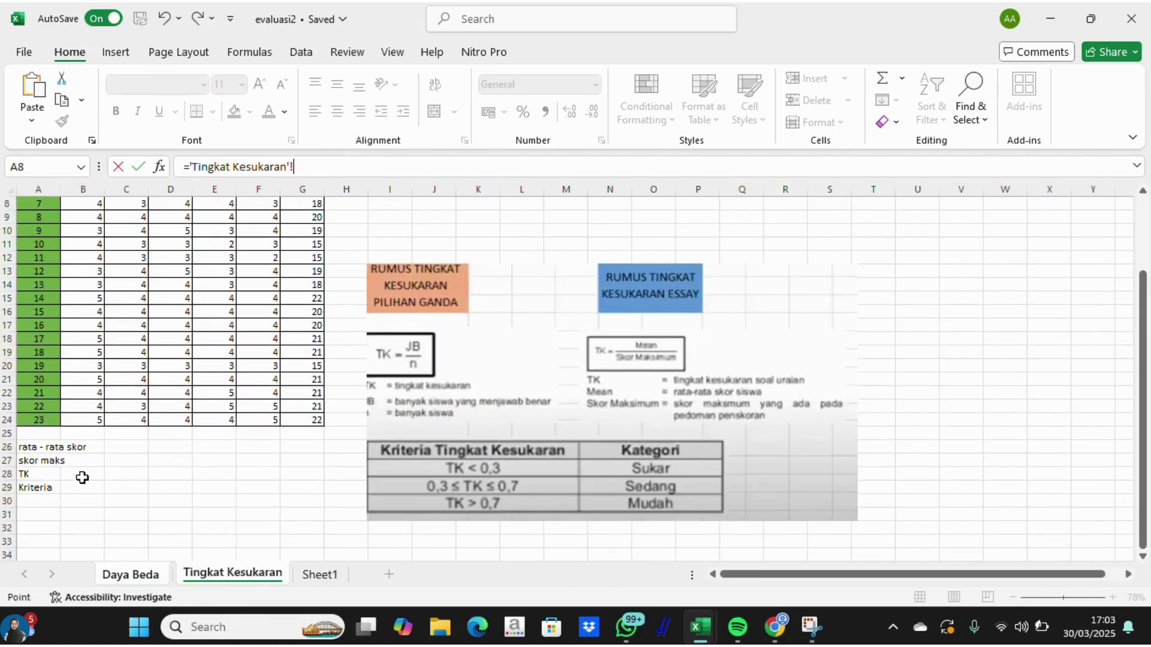
left_click(99, 449)
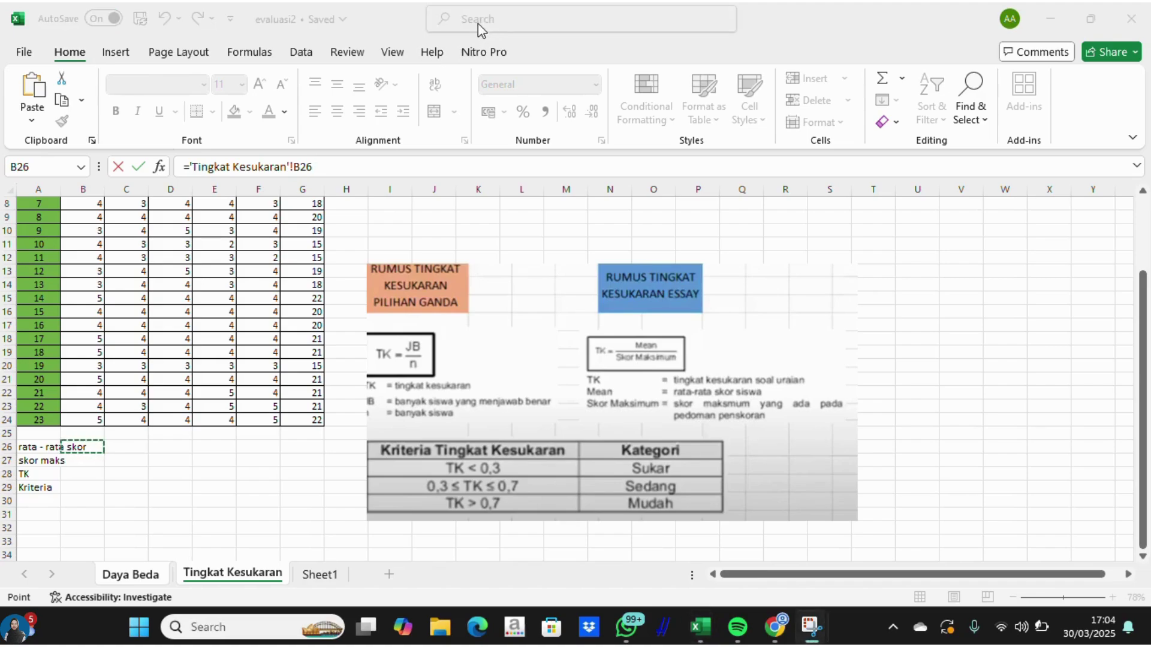
left_click(93, 446)
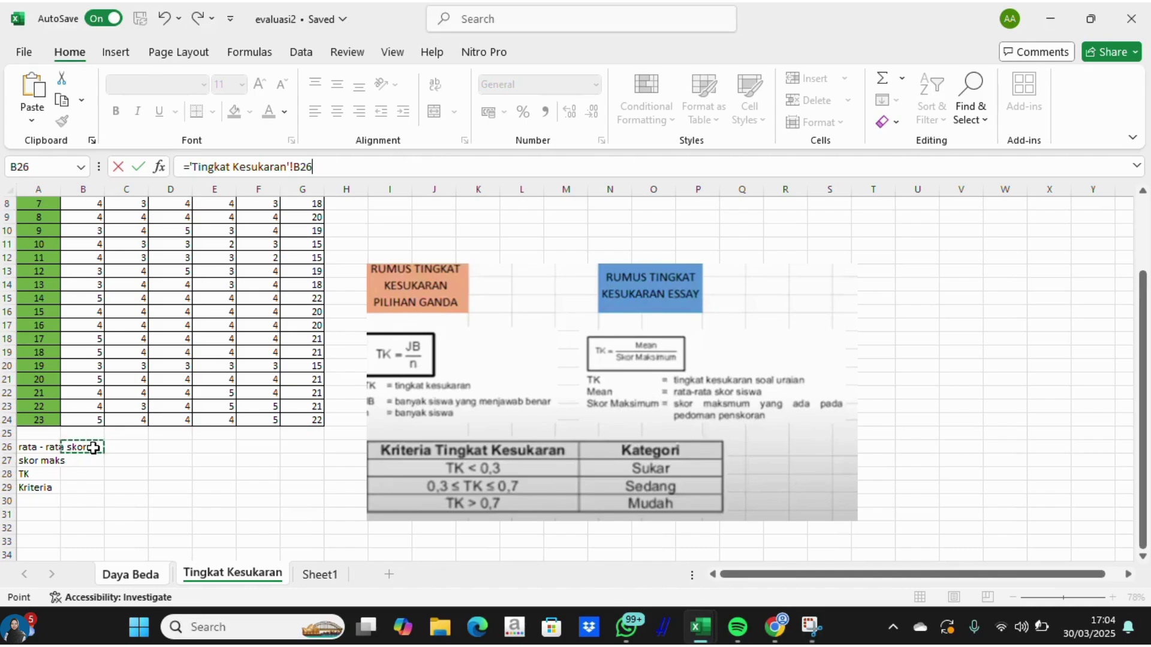
left_click_drag(96, 449, 182, 447)
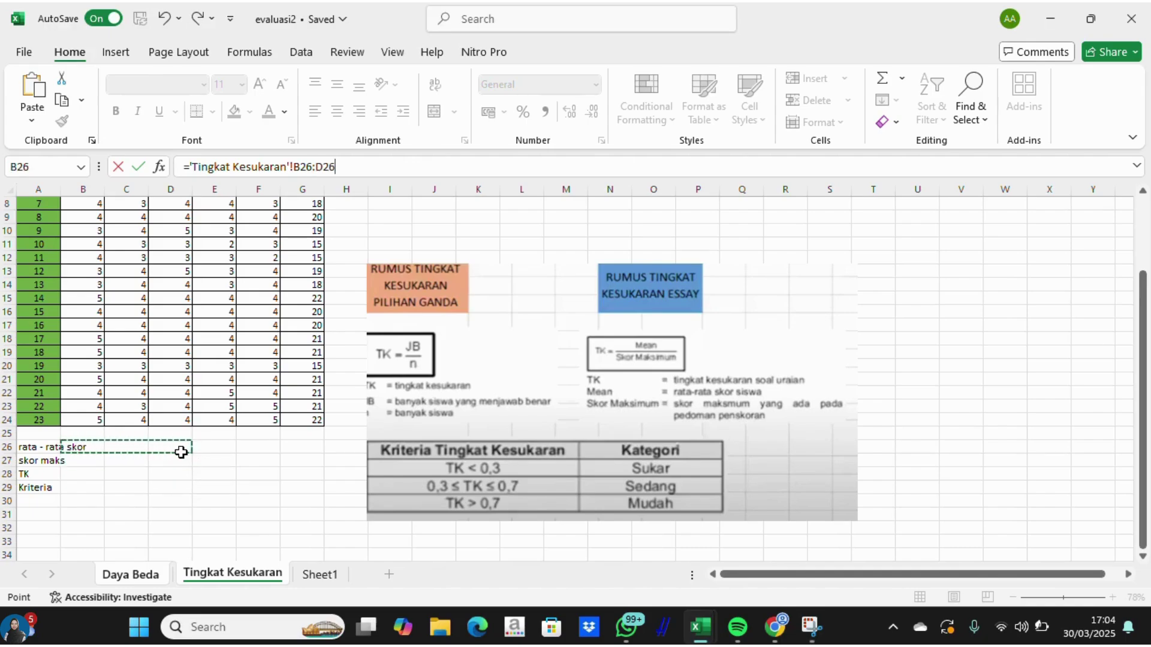
left_click(347, 168)
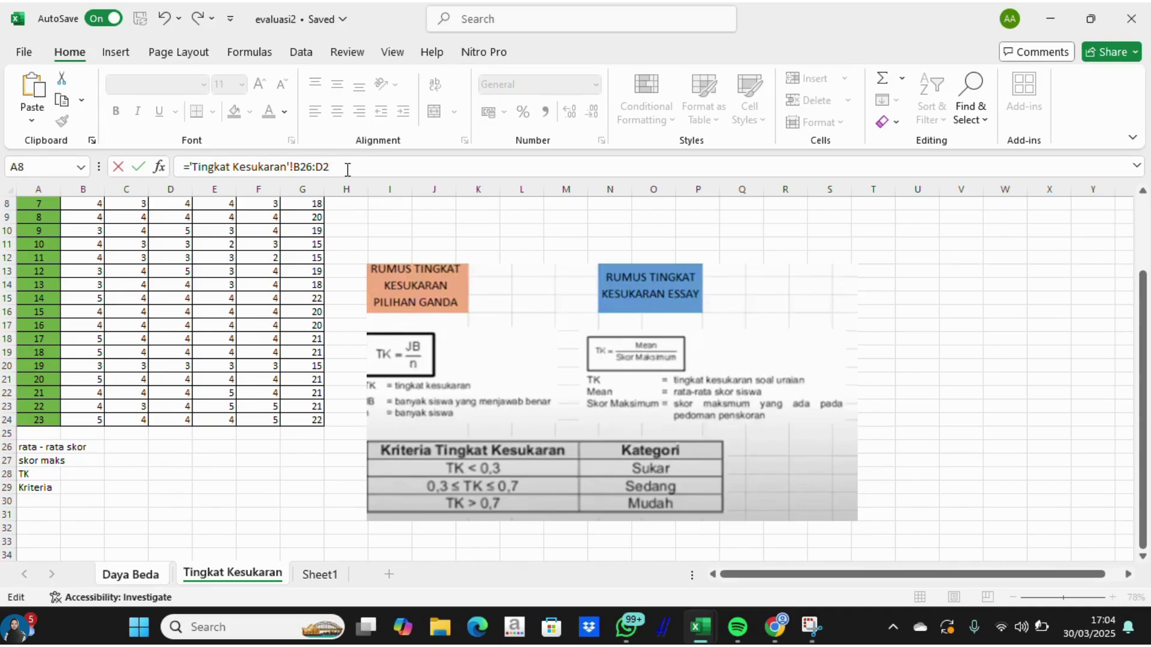
key("BackSpace")
key("BackSpace")
key("BackSpace")
key("BackSpace")
key("BackSpace")
key("BackSpace")
key("BackSpace")
key("BackSpace")
key("BackSpace")
key("BackSpace")
key("BackSpace")
key("BackSpace")
key("BackSpace")
key("BackSpace")
key("BackSpace")
key("BackSpace")
key("BackSpace")
key("BackSpace")
key("BackSpace")
key("BackSpace")
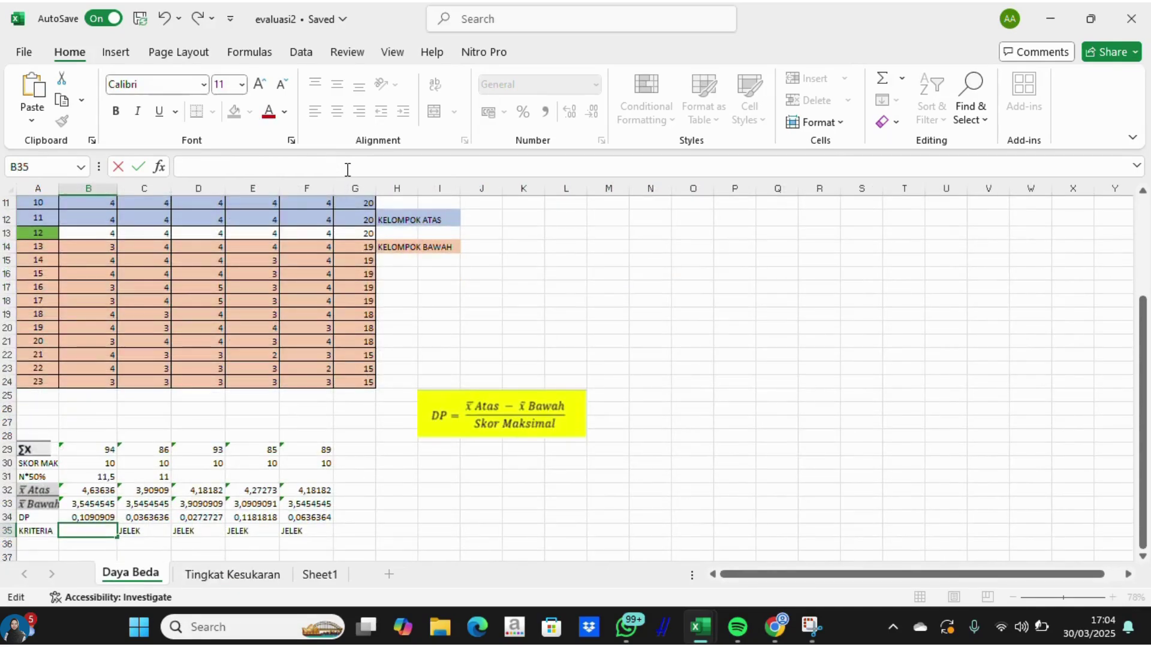
On the Tingkat Kesukaran sheet, enter =AVERAGE(B2:B24) as the first item's average score in B26 and fill it across to F26.
left_click(216, 576)
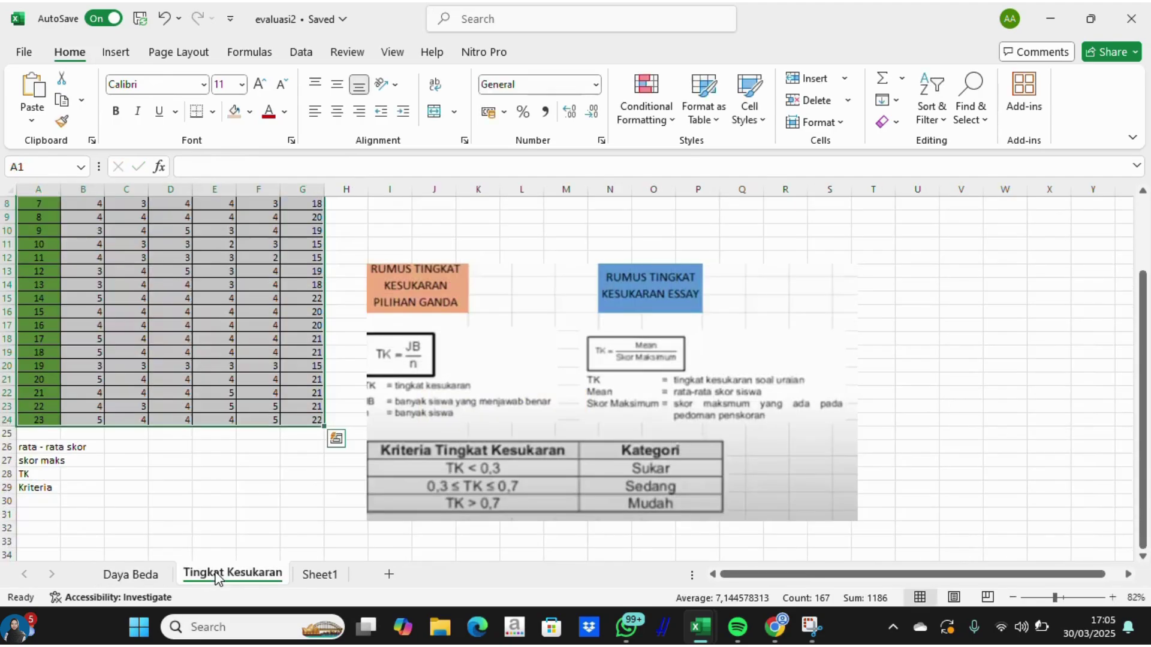
left_click(95, 452)
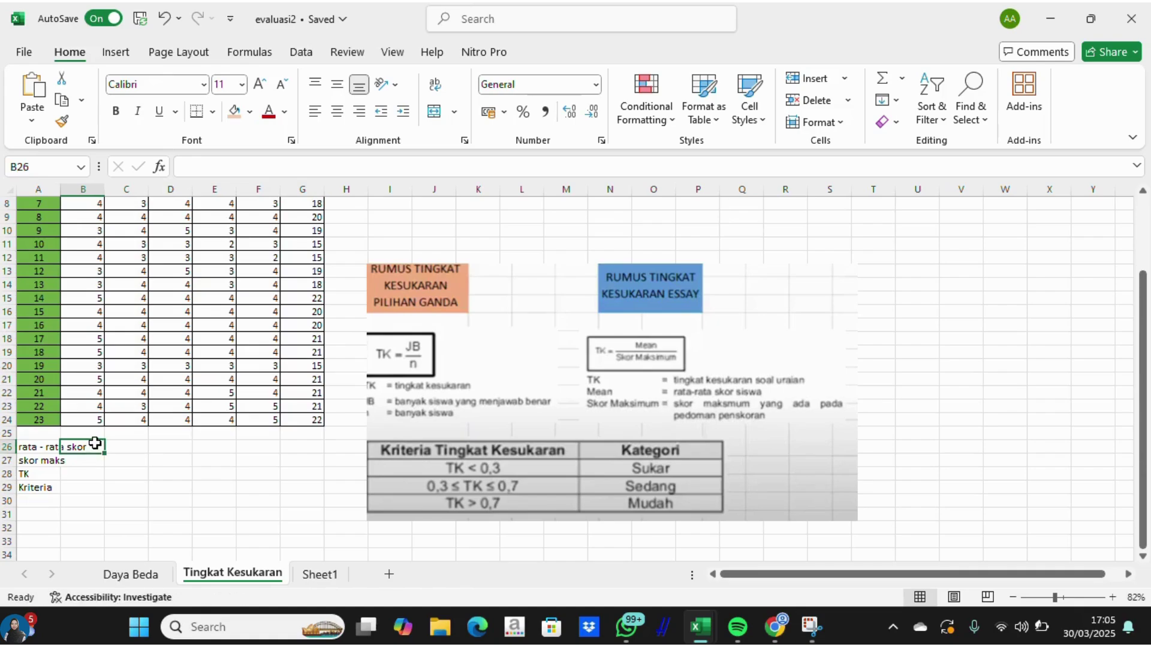
double_click(95, 448)
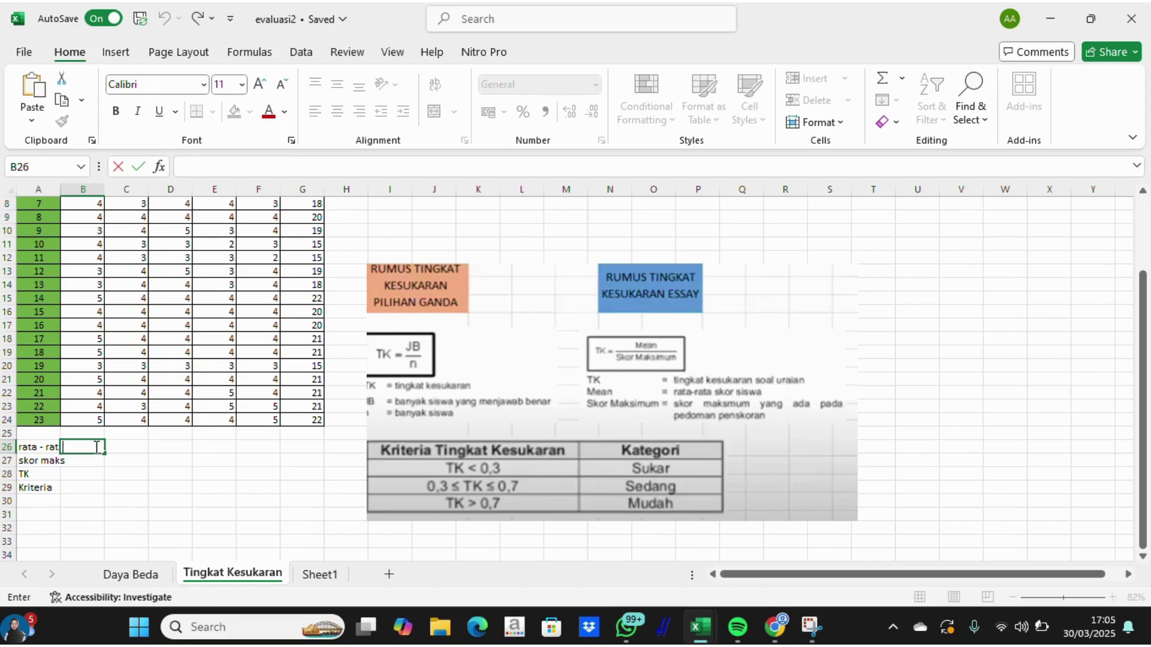
type("=AVER")
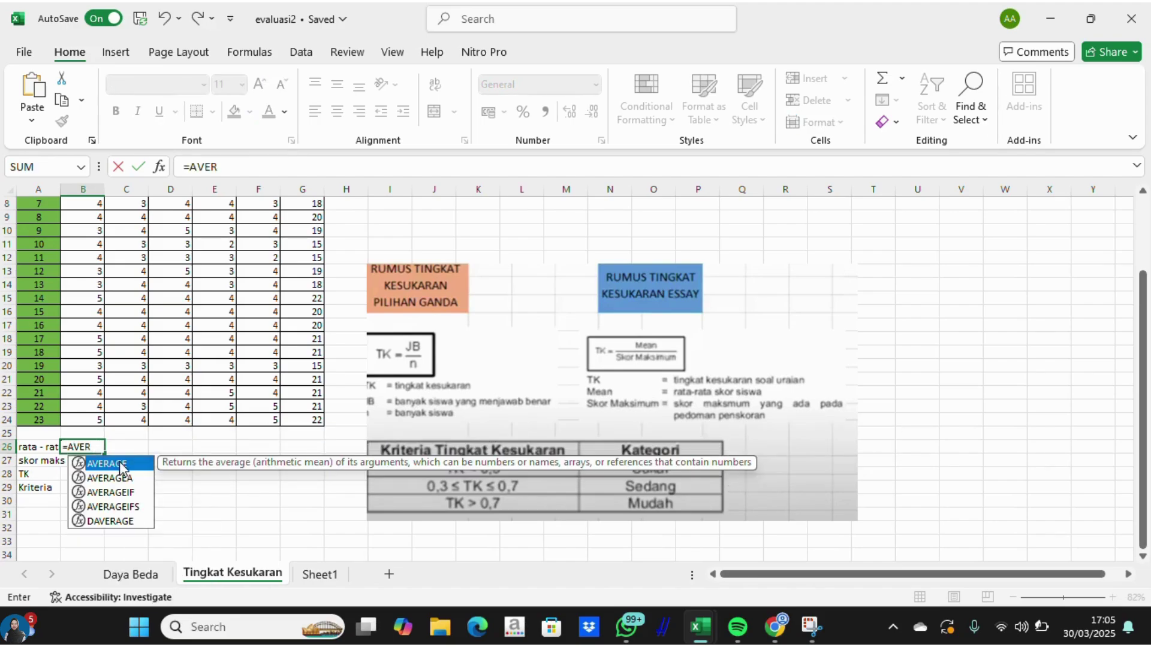
double_click(106, 464)
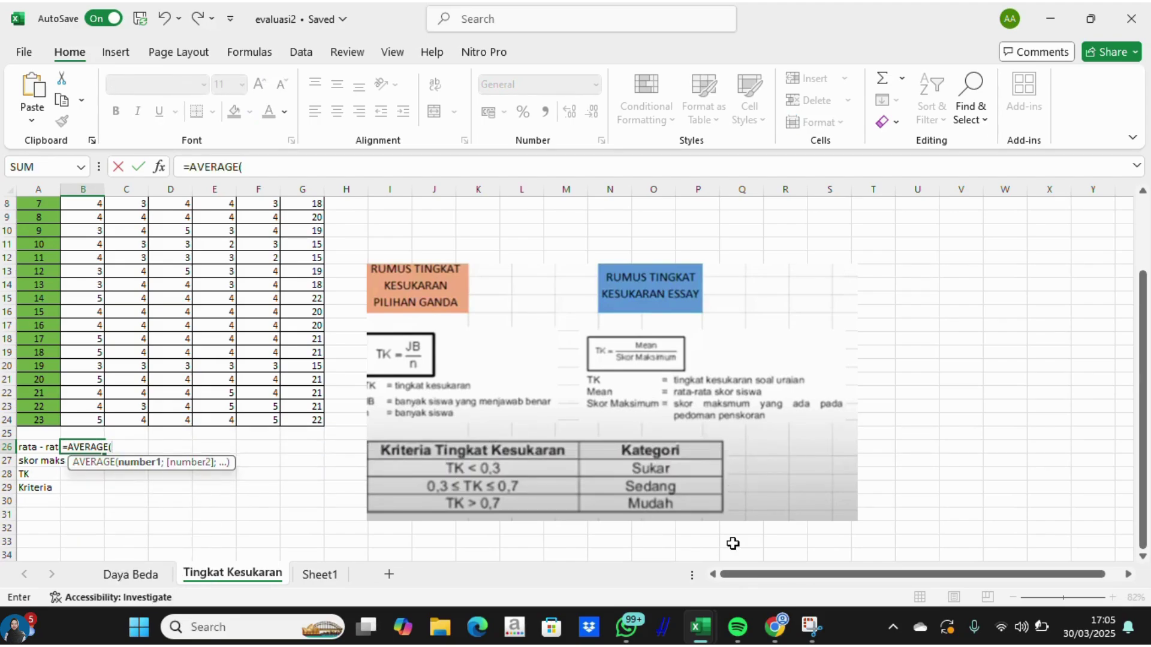
left_click_drag(1146, 493, 1143, 417)
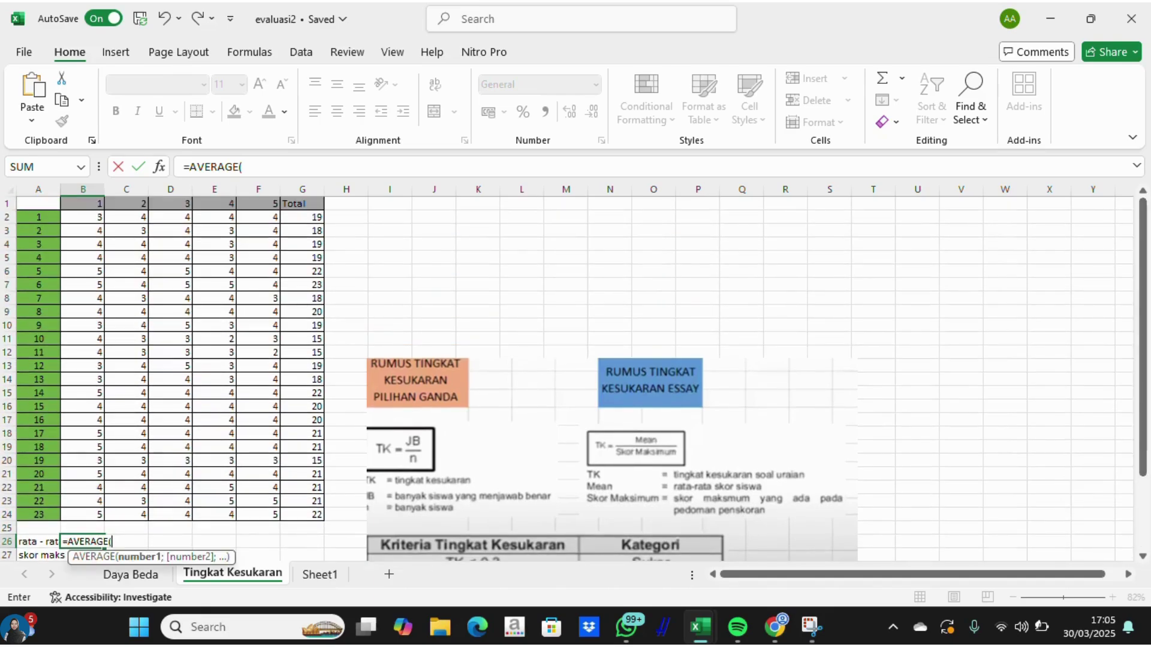
left_click_drag(95, 214, 93, 485)
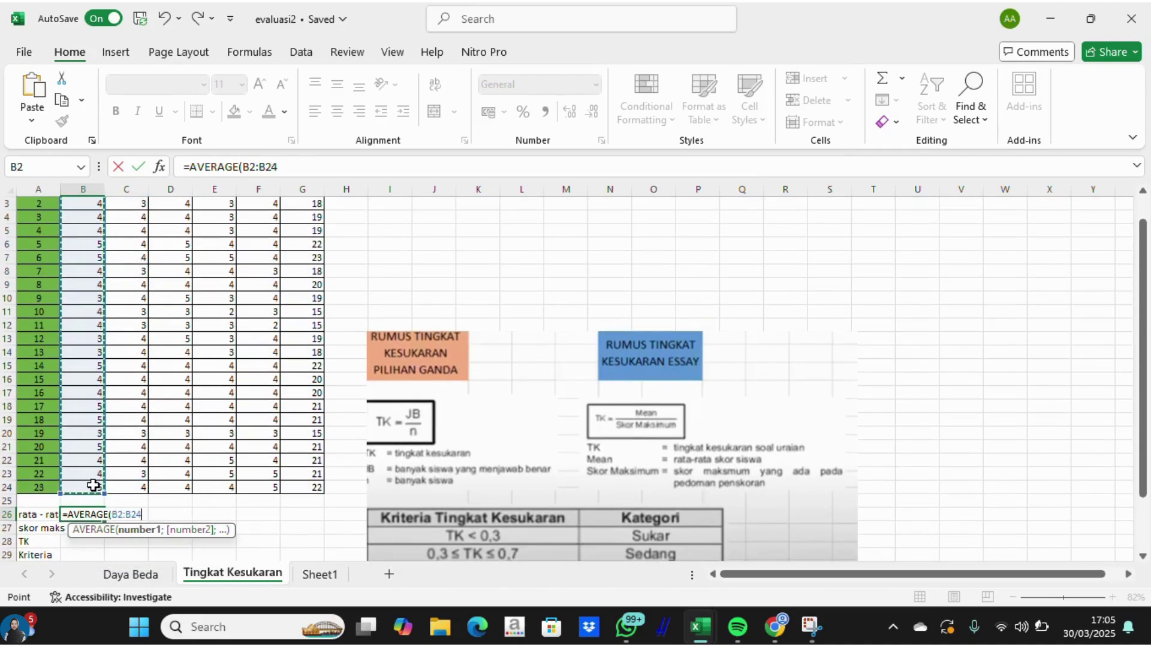
key("Return")
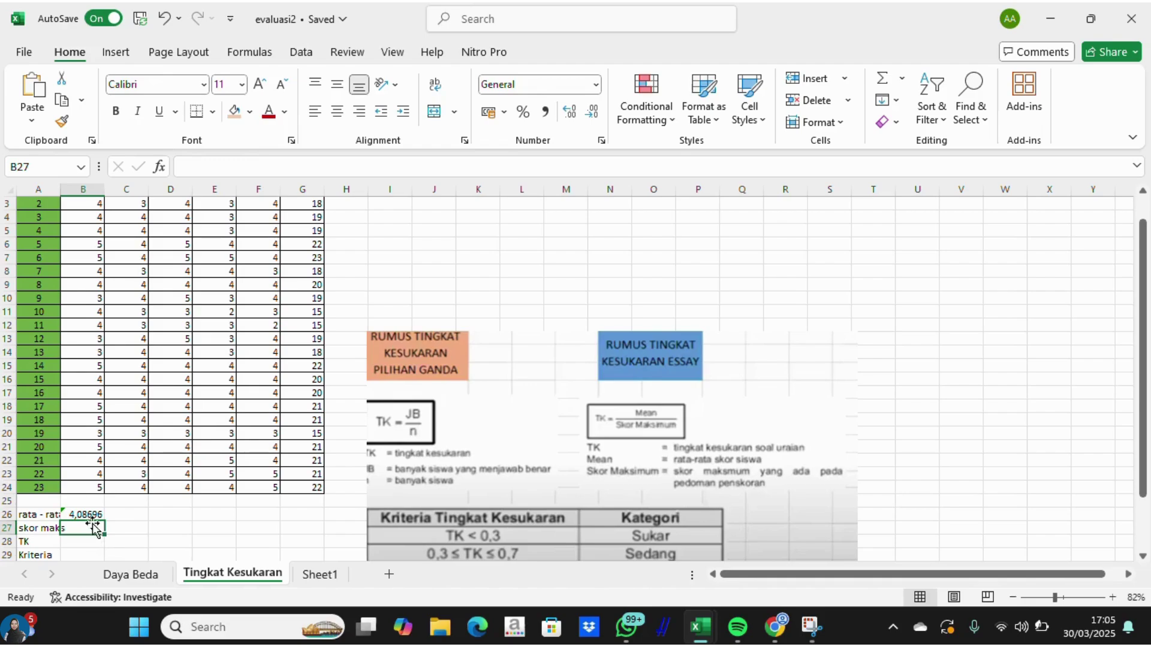
left_click(96, 517)
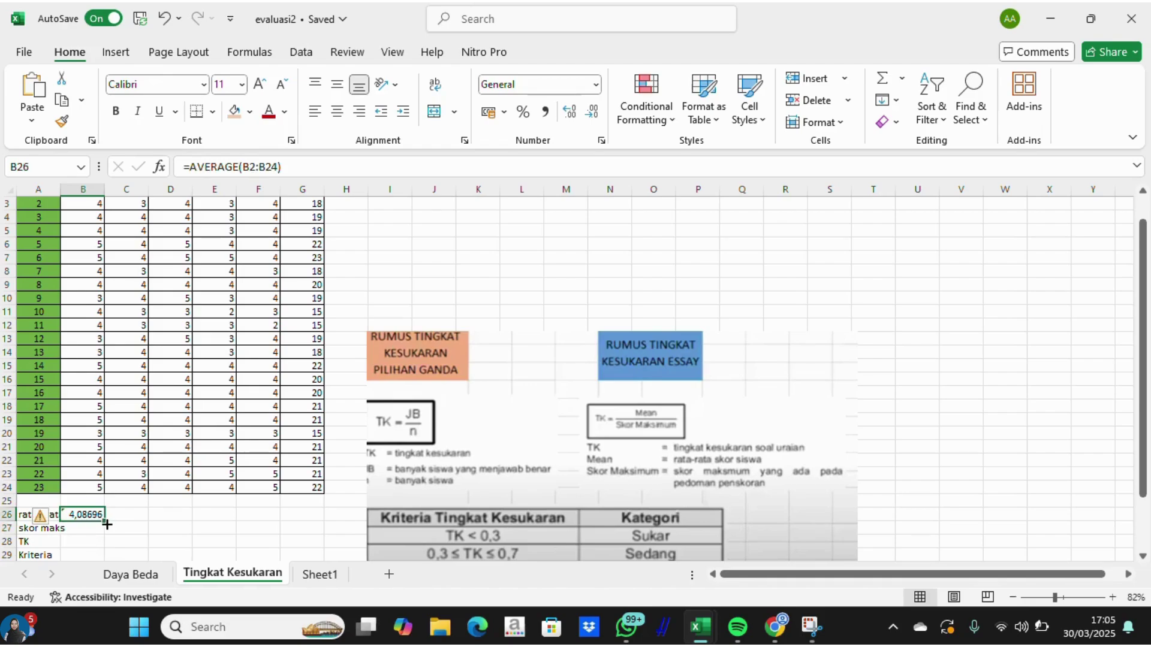
left_click_drag(104, 520, 271, 523)
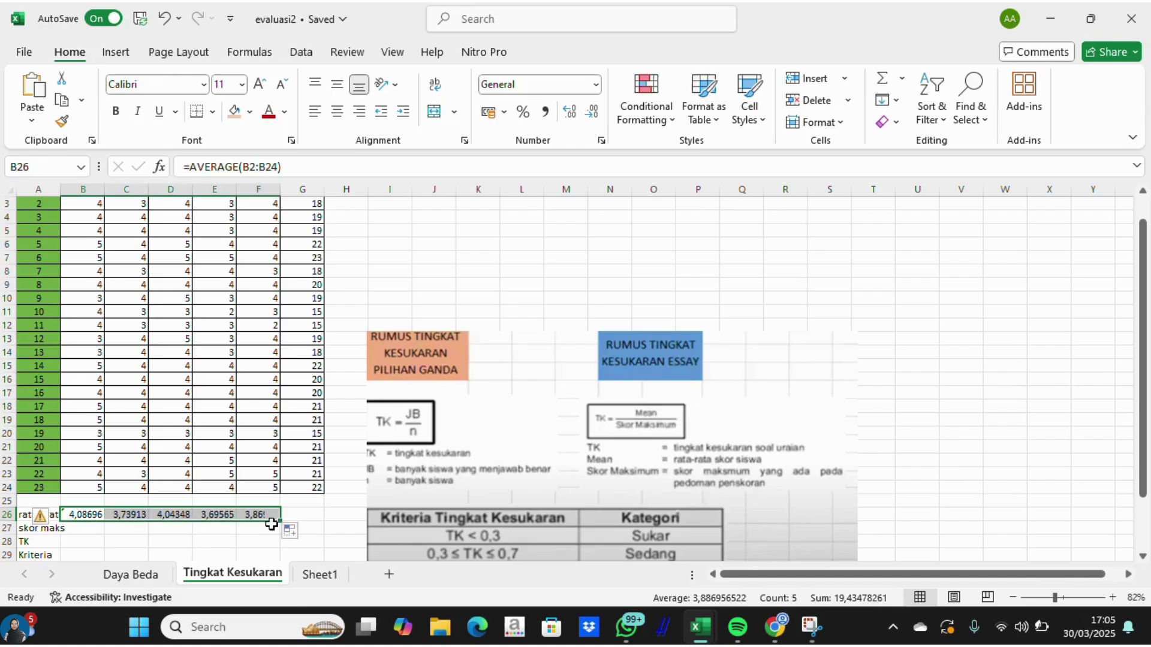
Enter a maximum score of 10 in B27 and copy it across to F27 for all five items.
left_click(91, 530)
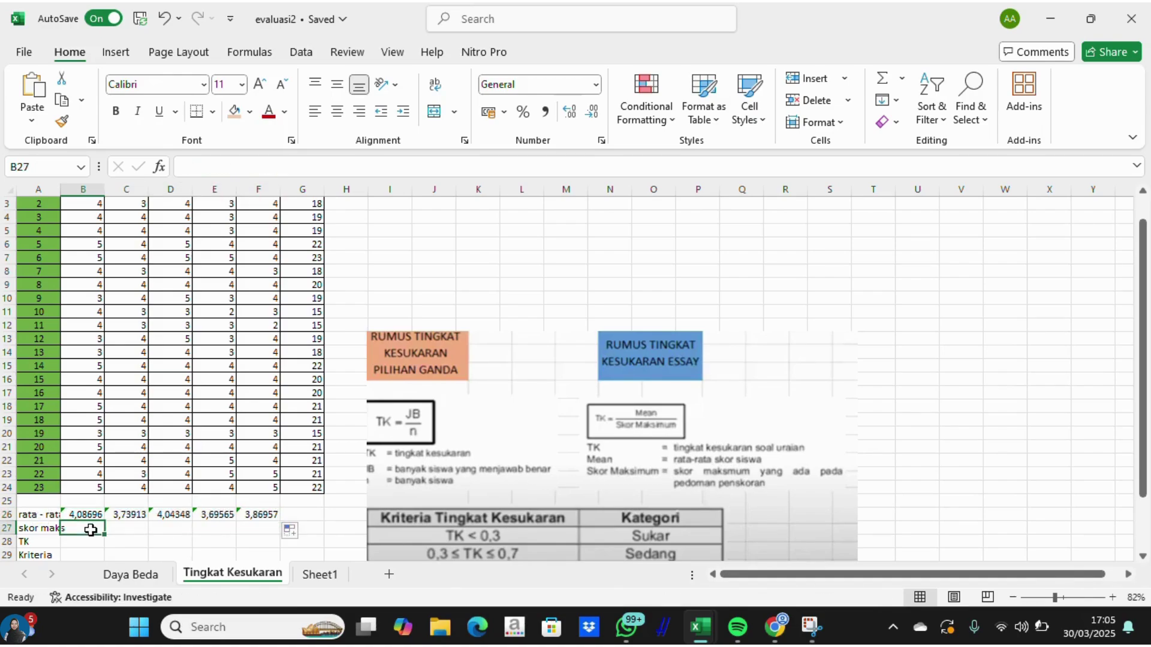
type("10")
key("Tab")
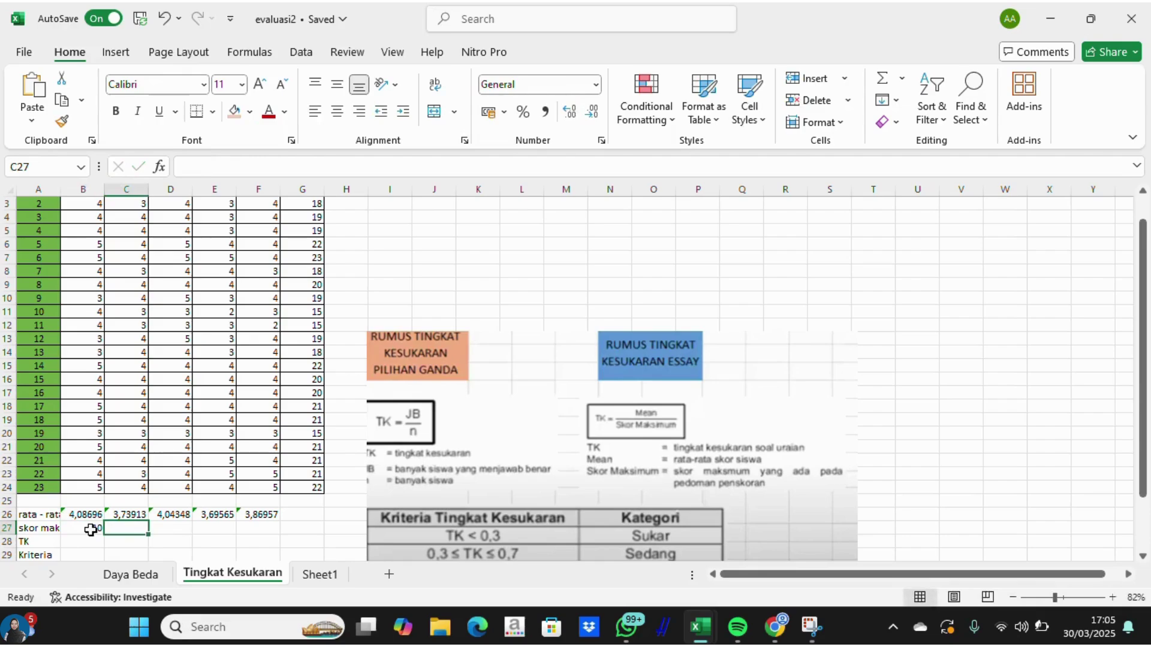
left_click(91, 531)
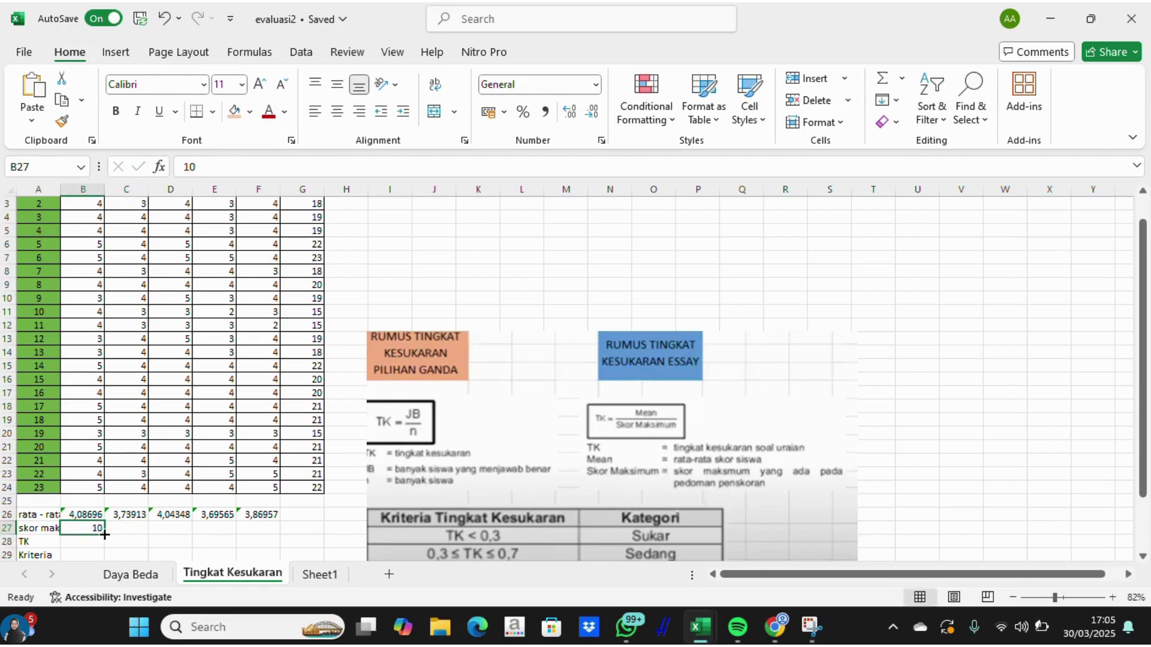
left_click_drag(104, 534, 262, 541)
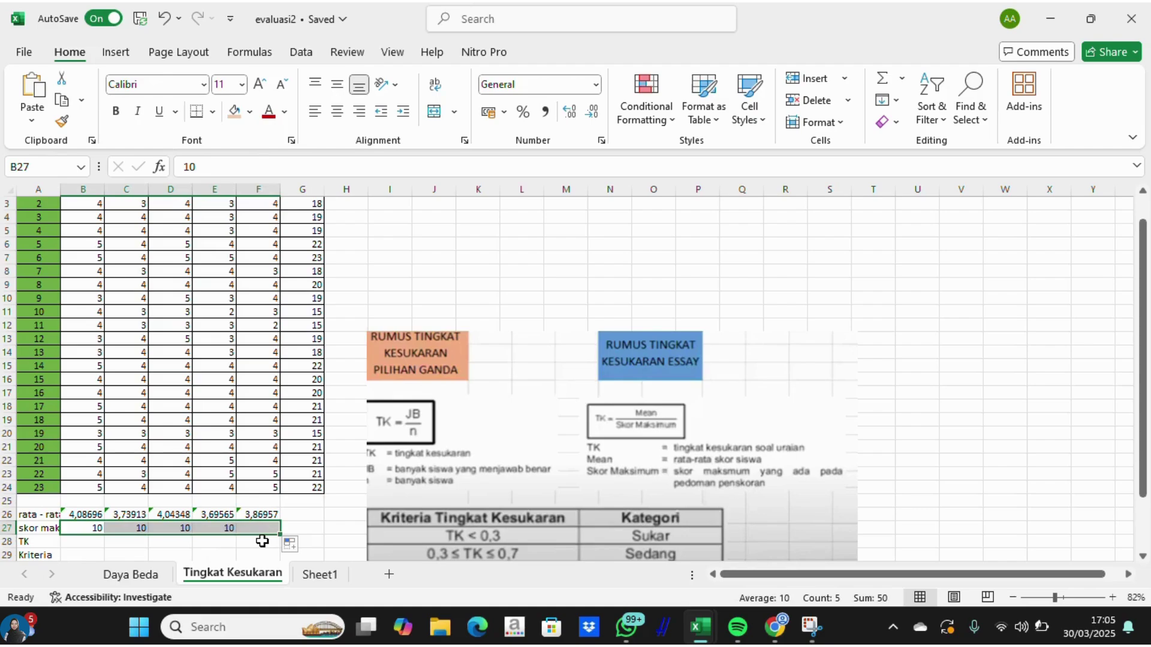
Enter the first item's TK formula =B26/B27 in B28 and try to extend it across the row to F28.
left_click(90, 541)
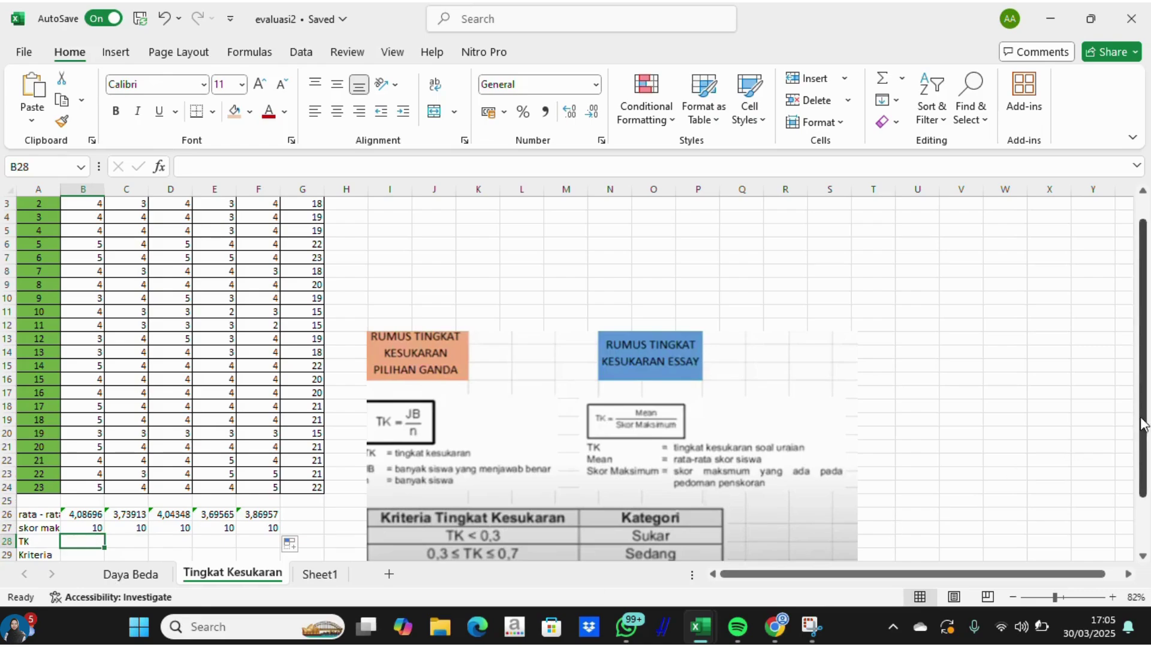
left_click_drag(1145, 424, 1145, 455)
type("=")
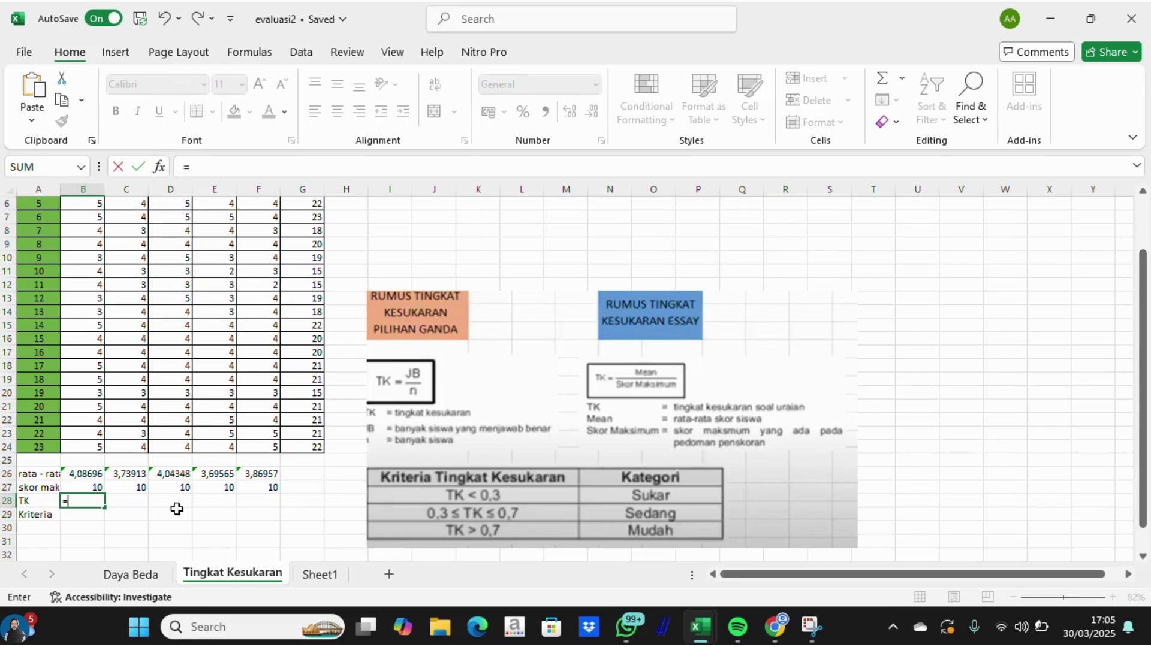
left_click(95, 475)
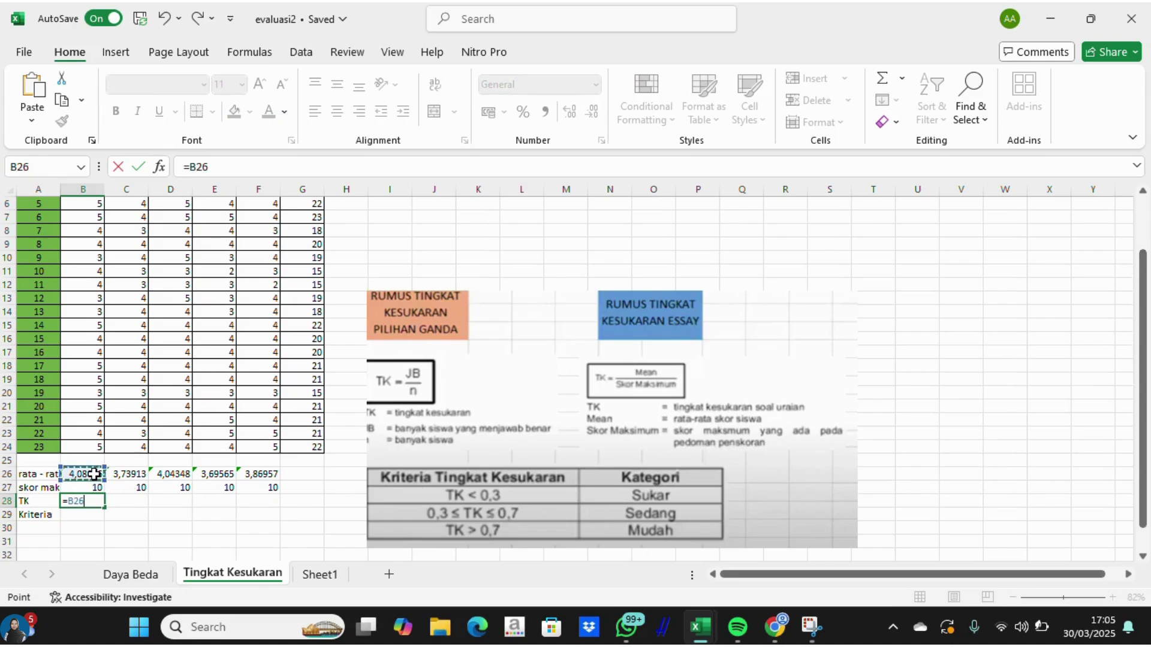
type("/")
left_click(95, 486)
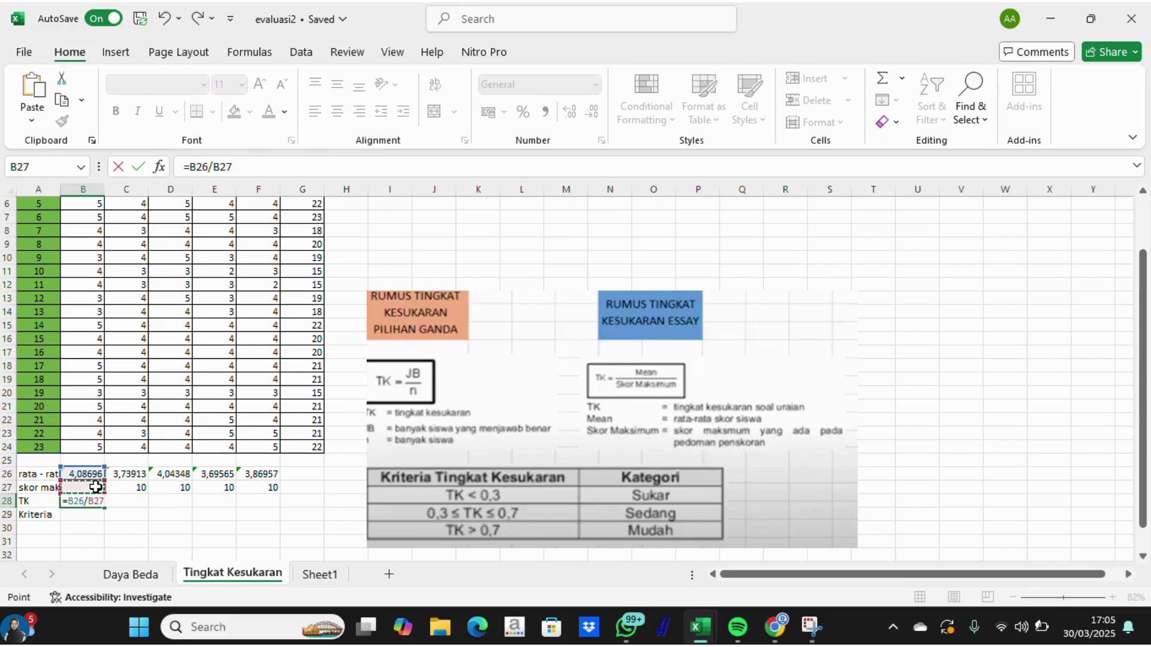
key("Return")
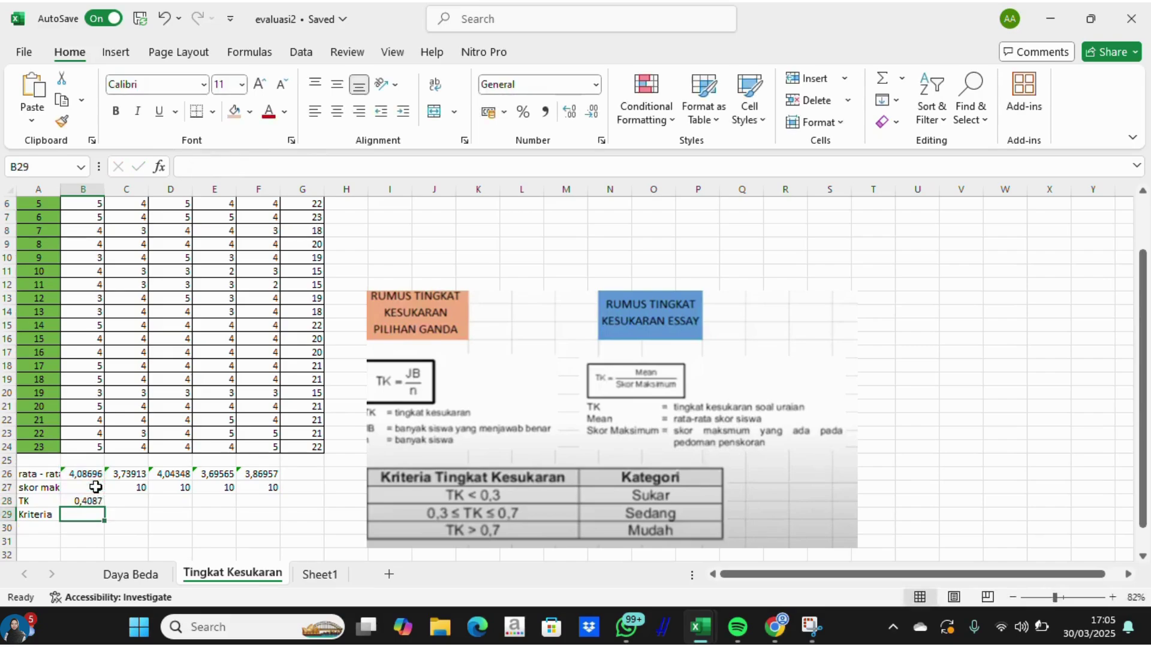
left_click(90, 500)
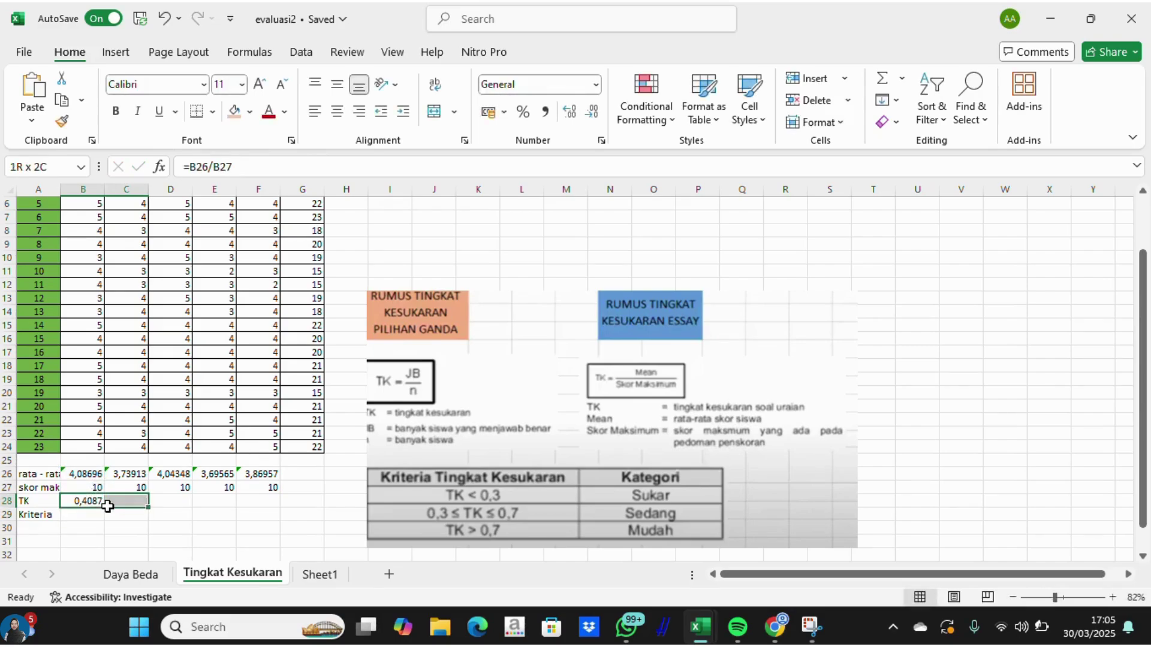
left_click_drag(99, 503, 254, 503)
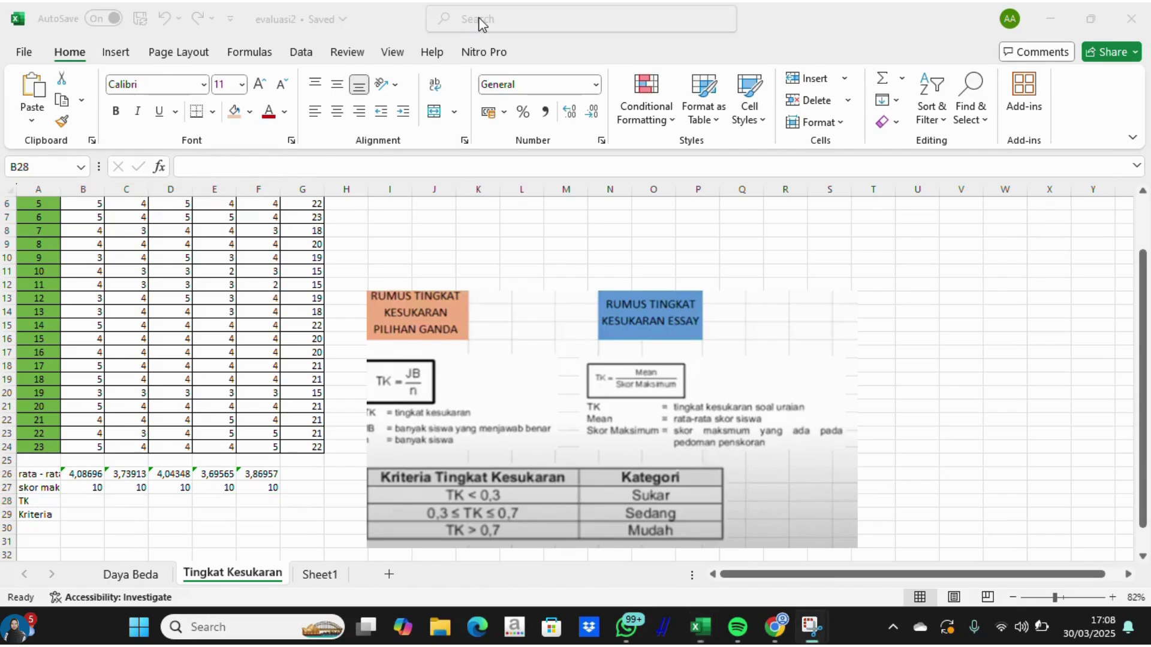
Calculate TK in B28 by dividing average by maximum score with =B26/B27, and fill the formula through F28.
left_click(94, 497)
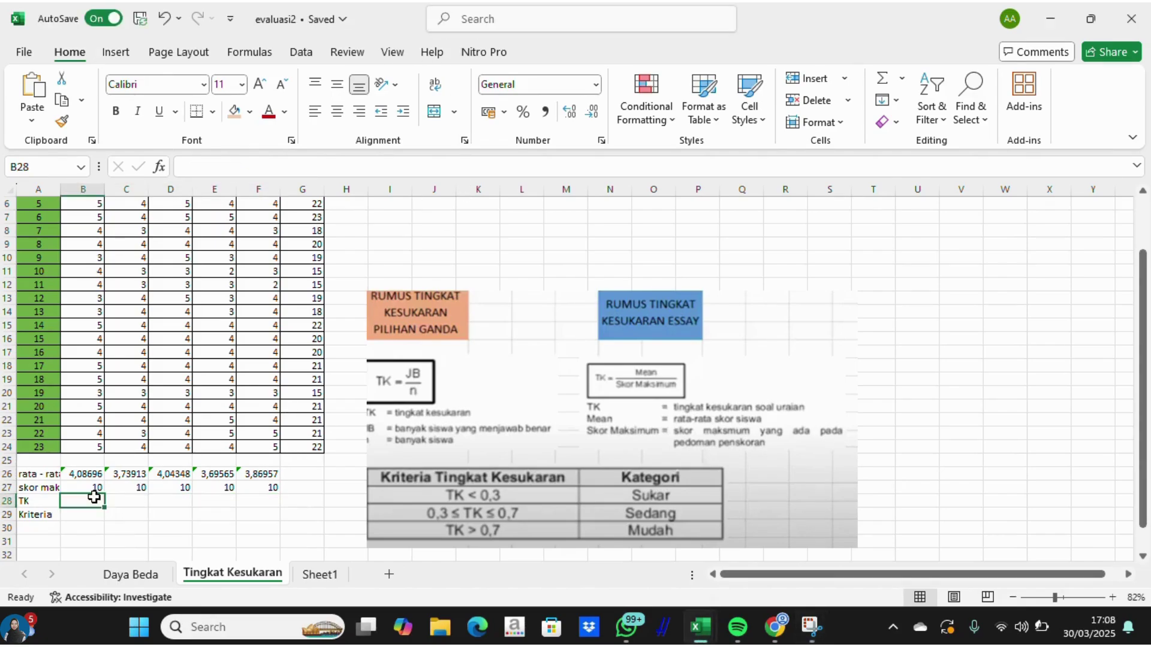
type("=")
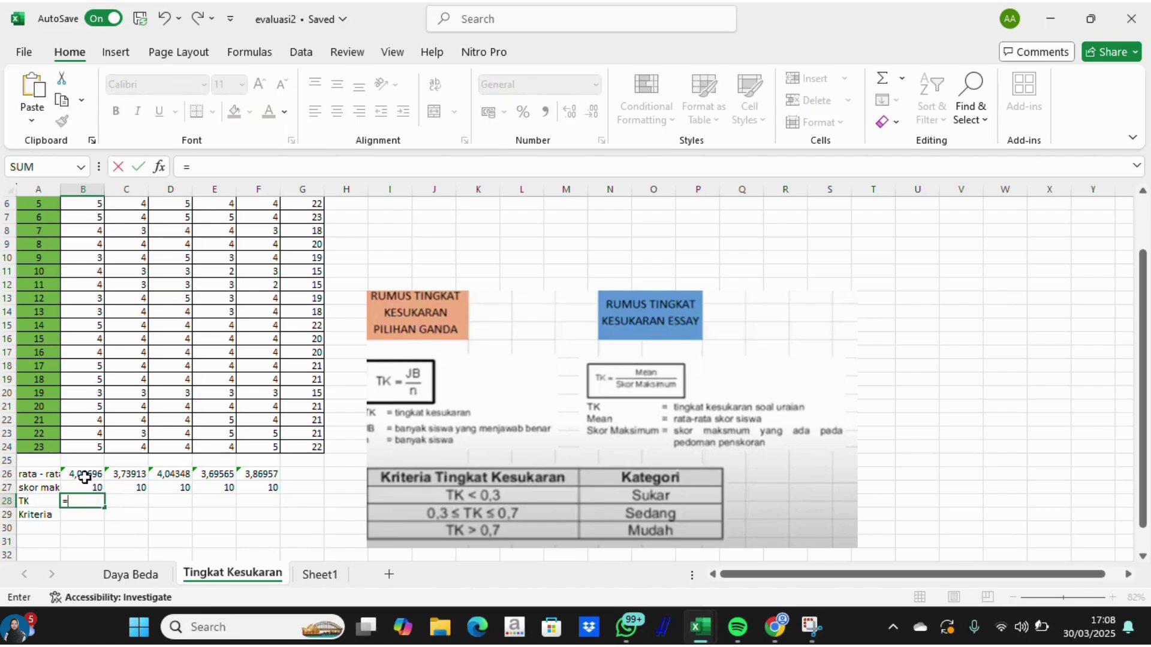
left_click(85, 475)
type("/")
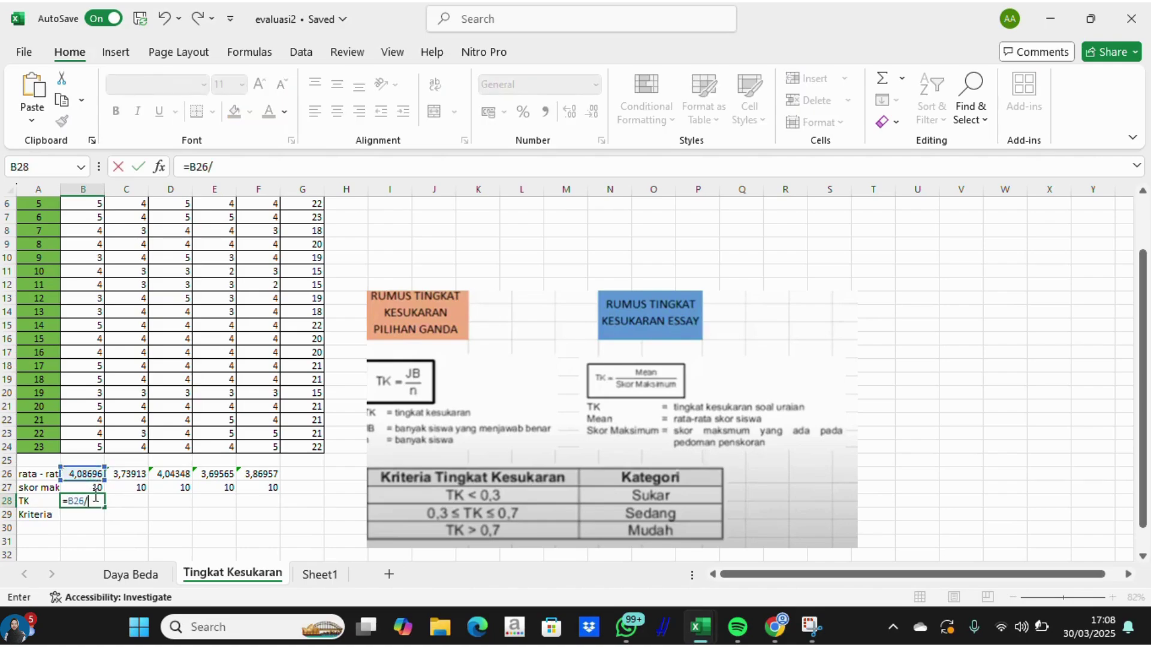
left_click(93, 488)
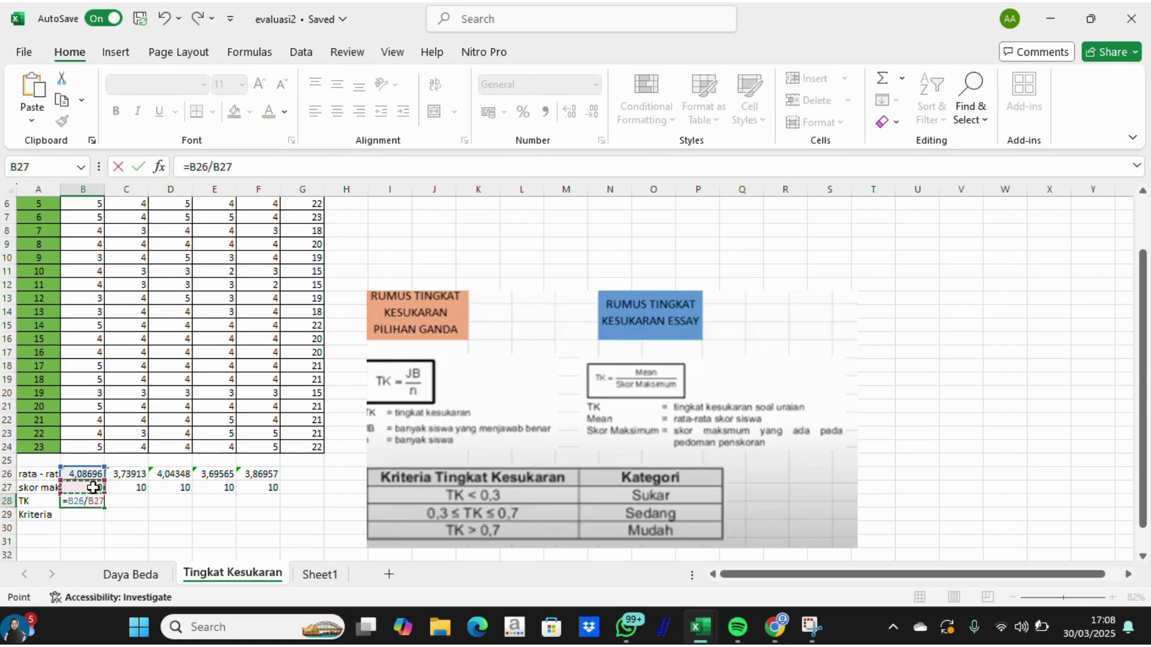
key("Return")
mouse_move(93, 500)
left_mouse_down()
mouse_move(108, 508)
mouse_move(99, 512)
mouse_move(93, 503)
mouse_move(291, 513)
left_mouse_up()
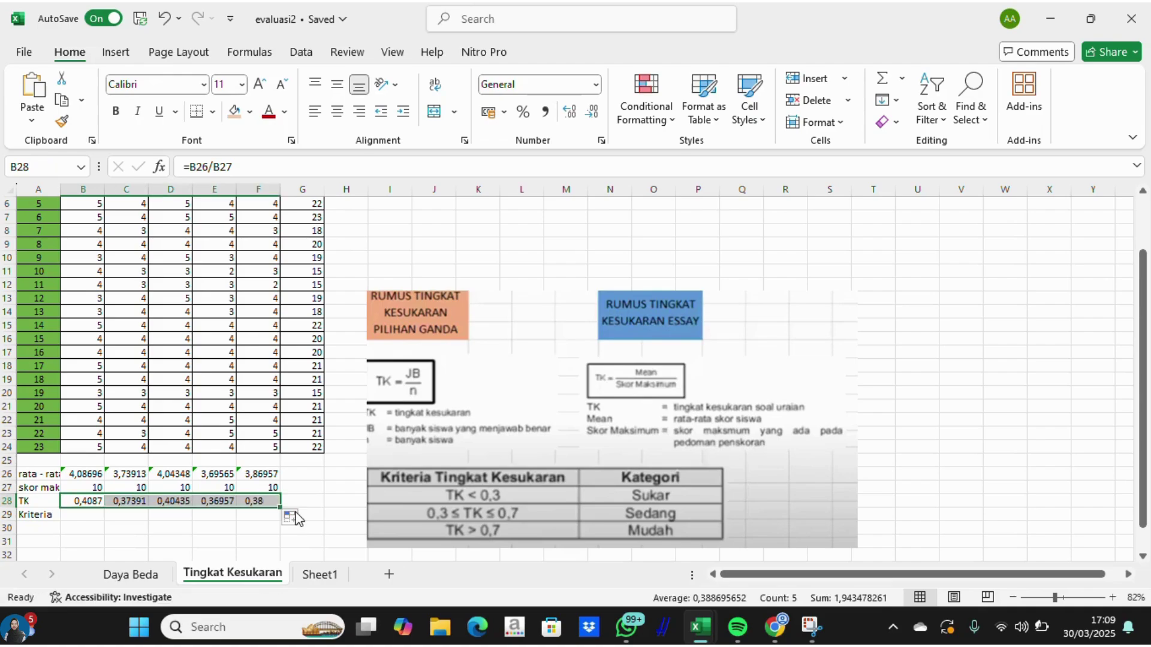
Paste =IF(B28<0,3;"SUKAR";IF(B28<=0,7;"SEDANG";IF(B28<1;"MUDAH"))) into Kriteria cell B29, fill it across to F29, and review the formula.
left_click(76, 517)
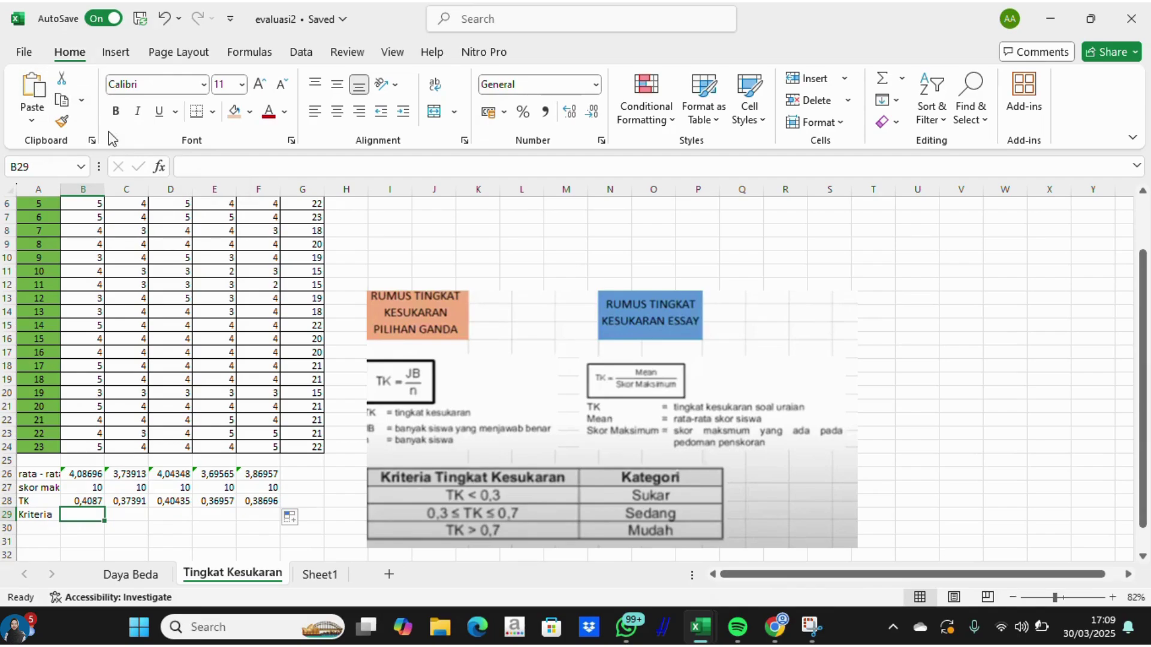
left_click(185, 162)
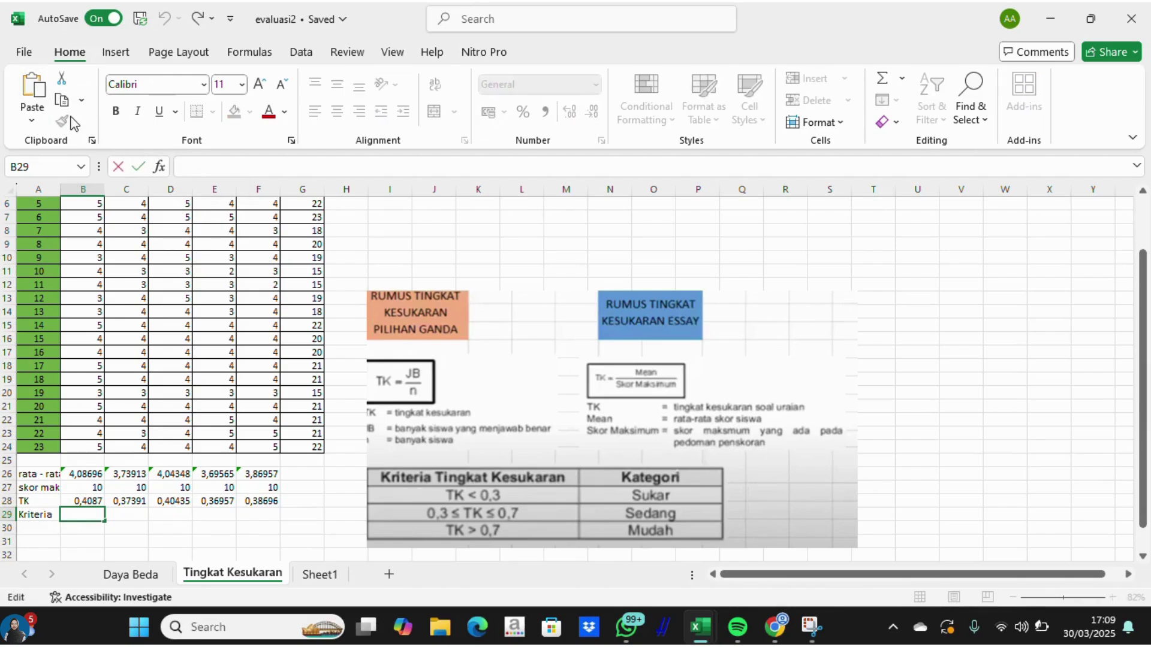
left_click(37, 90)
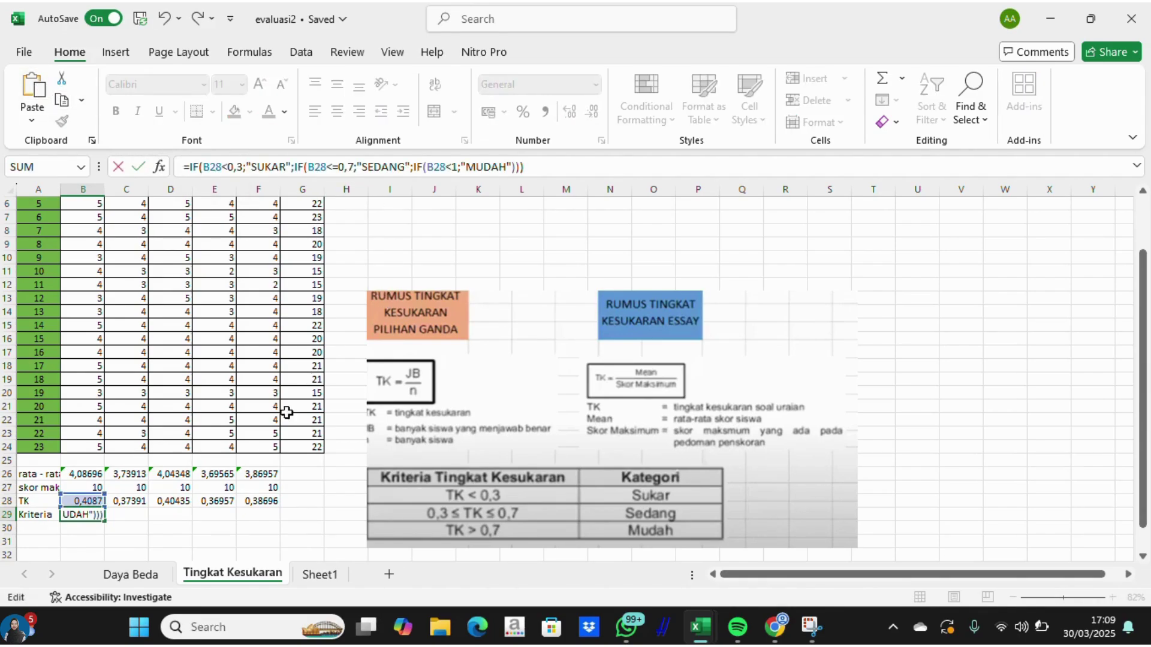
key("Return")
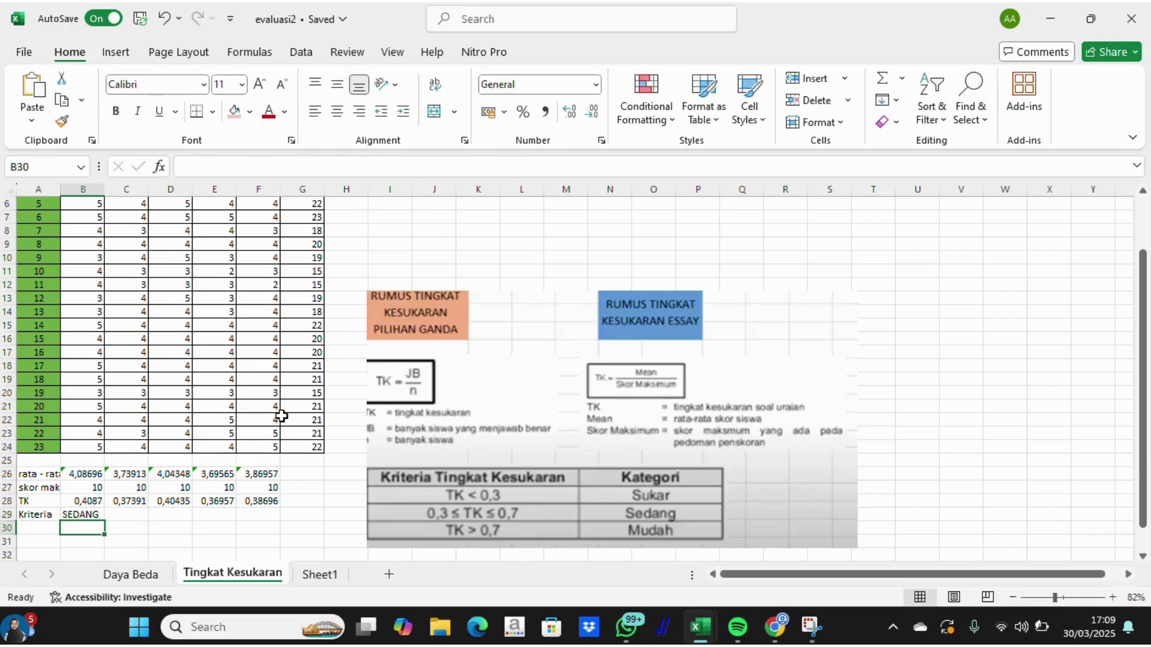
left_click(98, 515)
left_click_drag(100, 515, 267, 527)
left_click(96, 514)
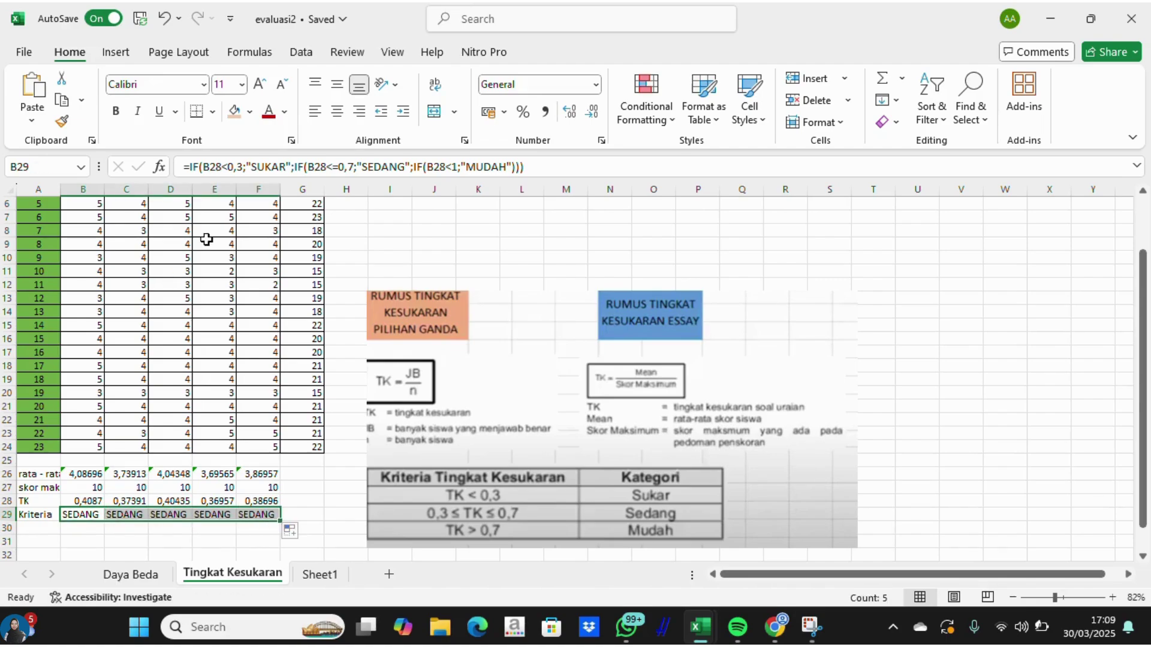
left_click_drag(184, 166, 549, 178)
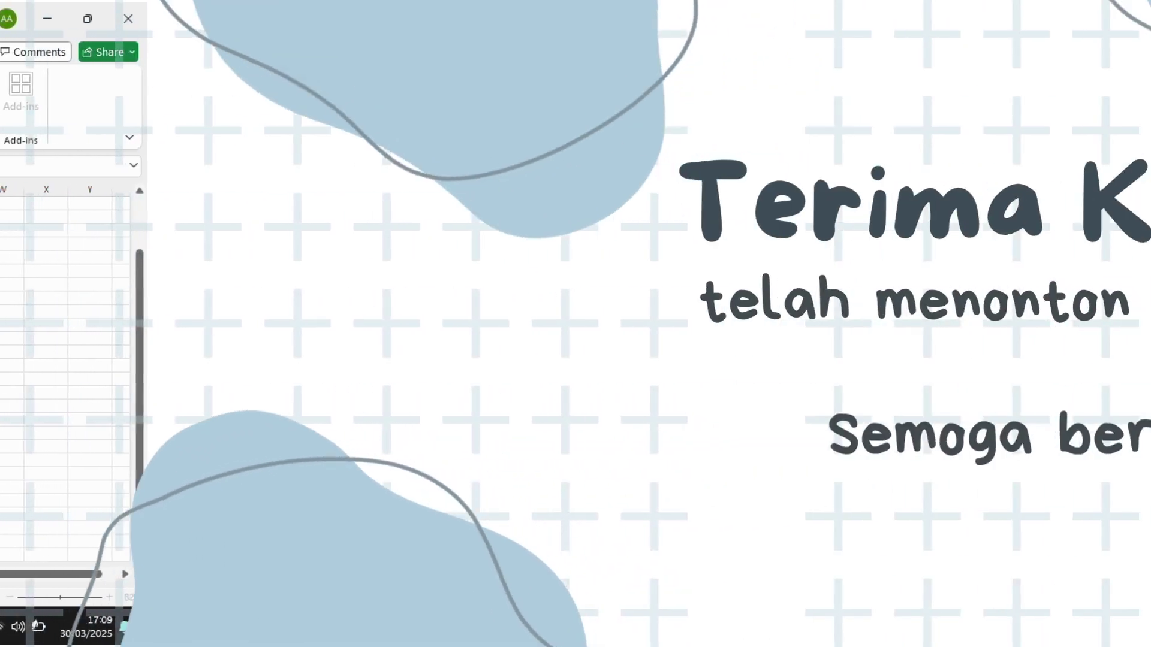